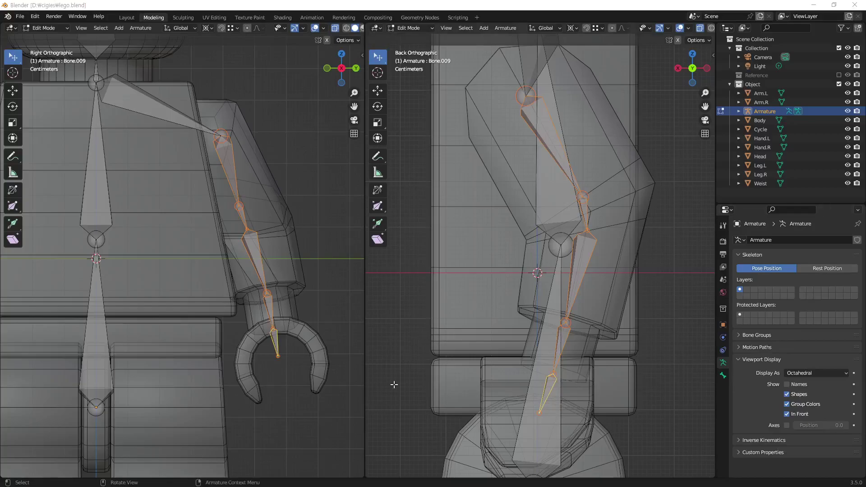
Step: Return the left viewport to Right Ortho and select the lower spine bone's bottom joint at the hips
scroll(586, 231, "down", 2)
scroll(537, 176, "up", 1)
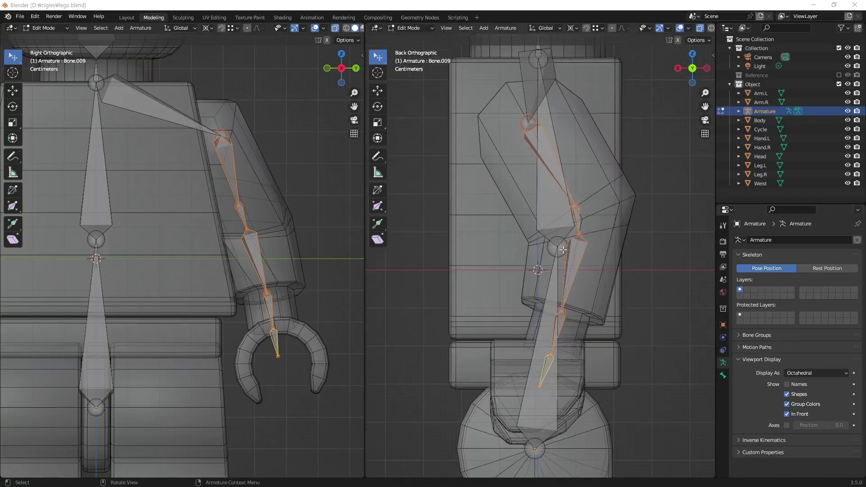
scroll(216, 298, "down", 3)
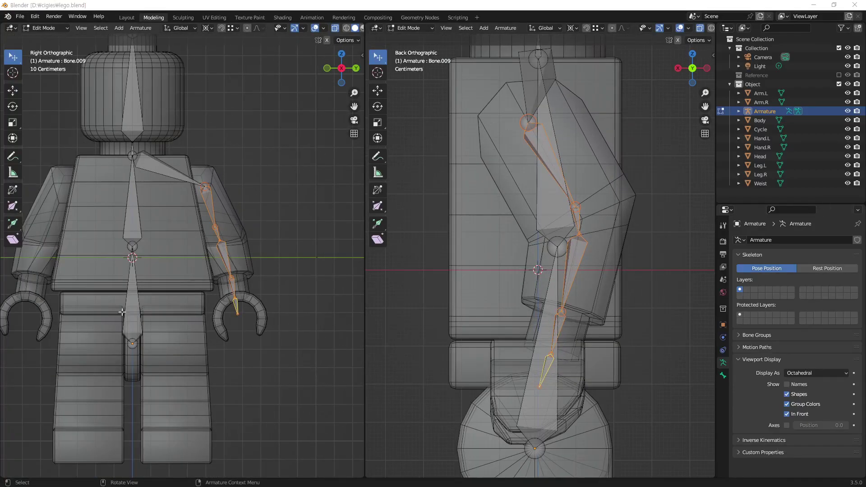
middle_click_drag(122, 311, 221, 275)
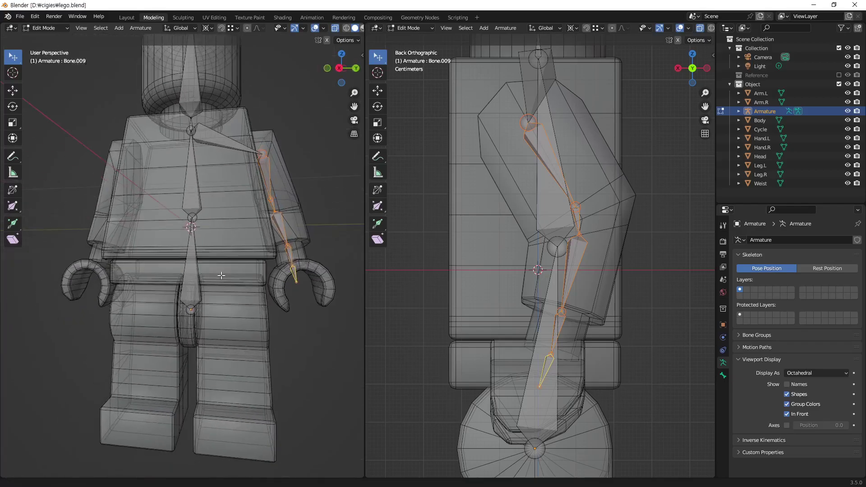
key("KP_3")
scroll(230, 323, "up", 2)
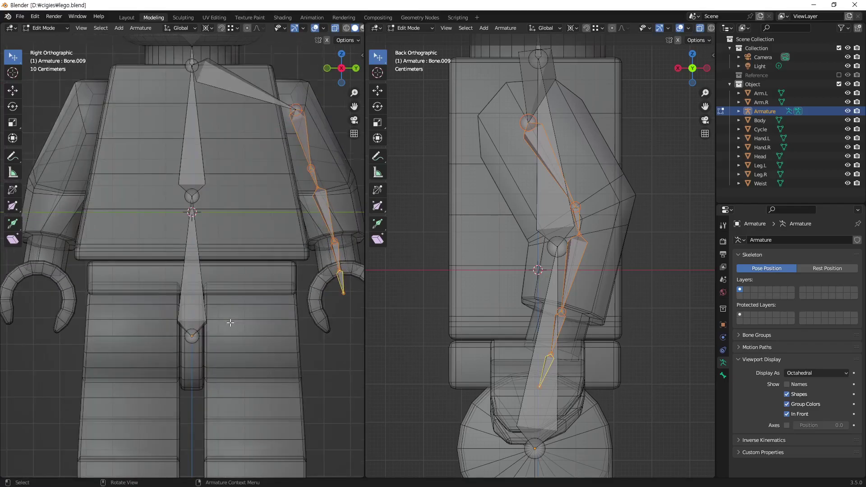
scroll(230, 322, "down", 1)
middle_click_drag(248, 315, 150, 251, "shift")
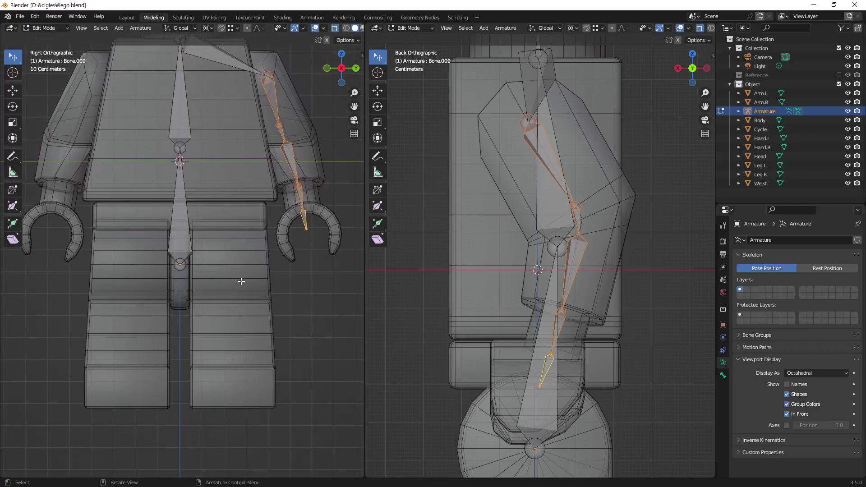
scroll(241, 280, "up", 1)
left_click(180, 267)
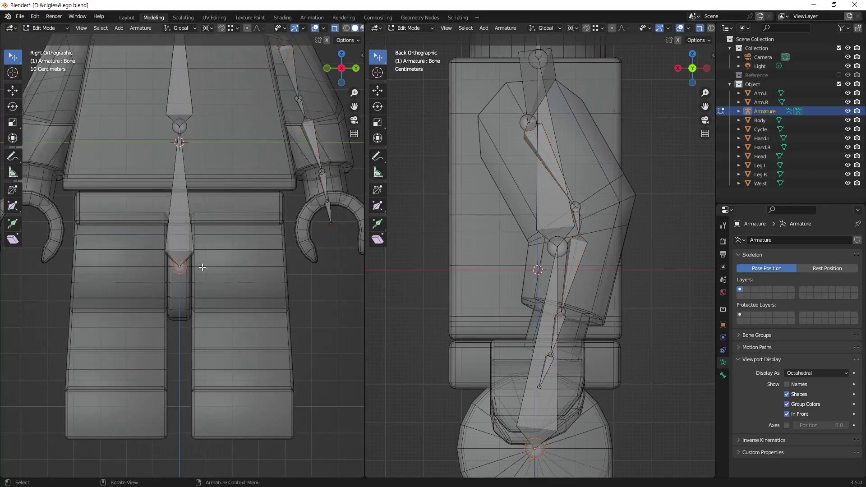
Step: Extrude a short hip bone sideways along the global Y axis from the spine's bottom joint
middle_click_drag(211, 298, 207, 286, "shift")
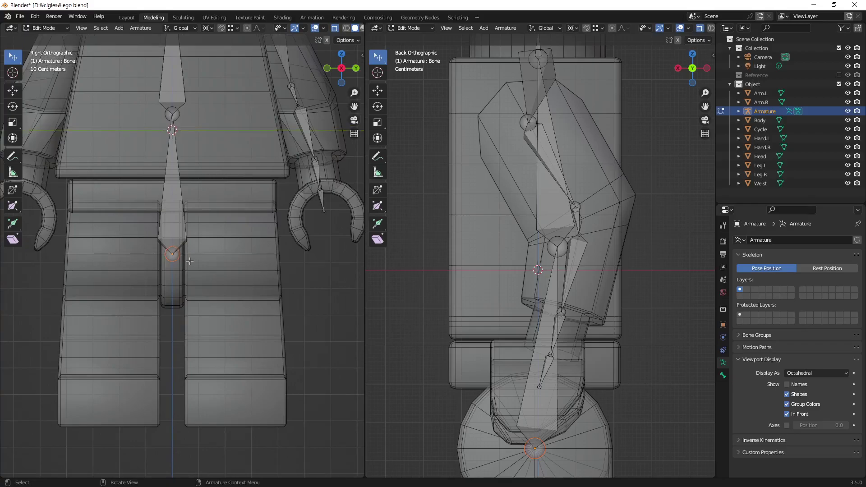
key("e")
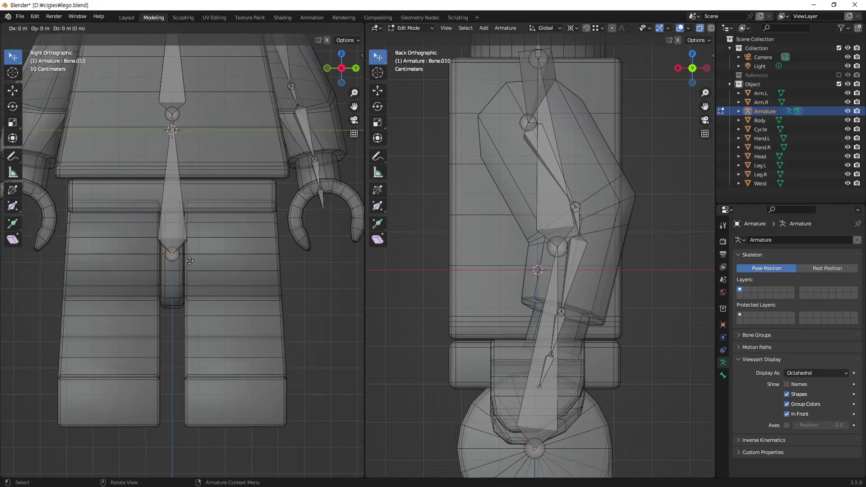
key("y")
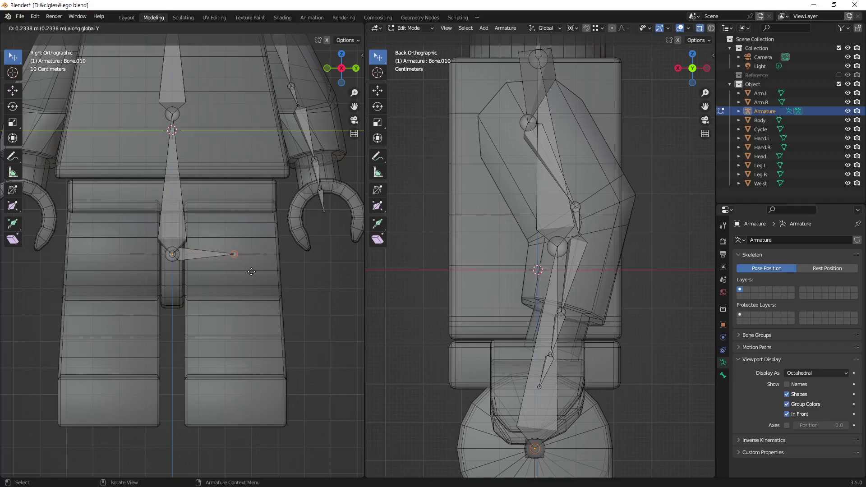
left_click(251, 271)
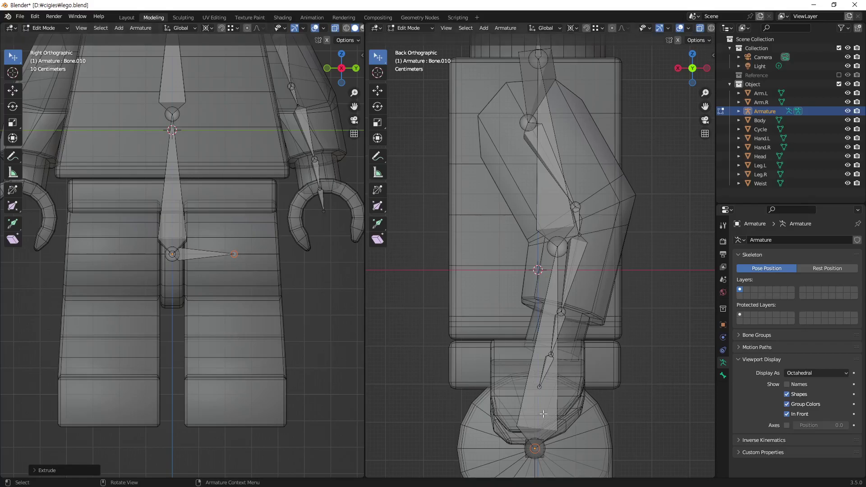
middle_click_drag(543, 414, 550, 151, "shift")
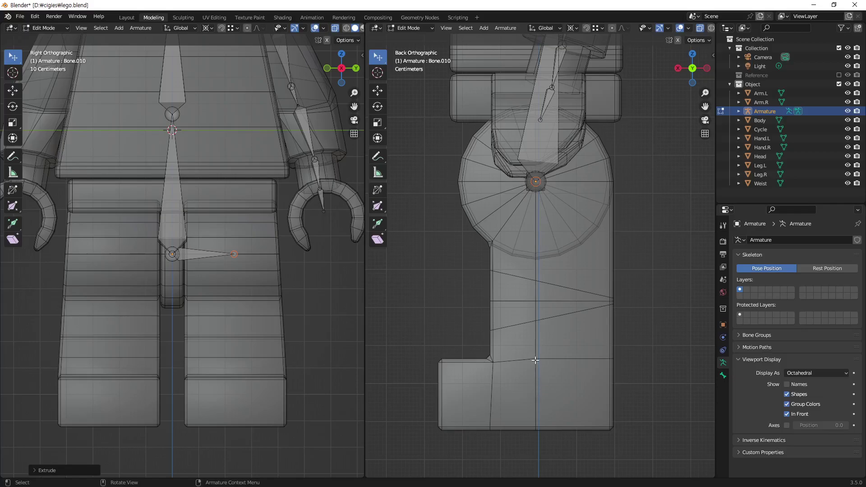
Step: Extrude a long leg bone from the hip bone's outer end down toward the foot, then select it
key("e")
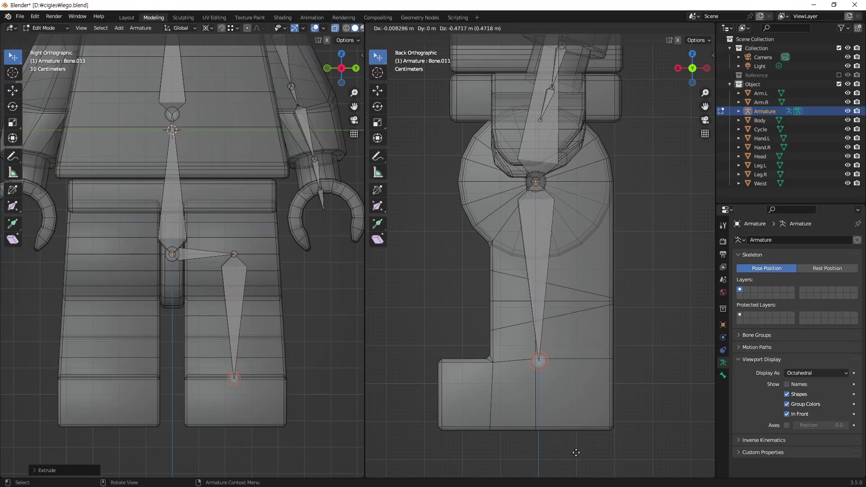
key("z")
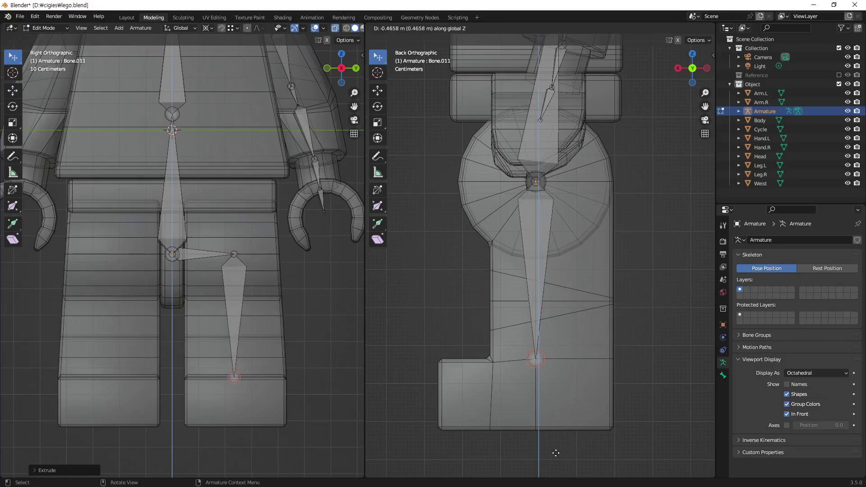
key("z")
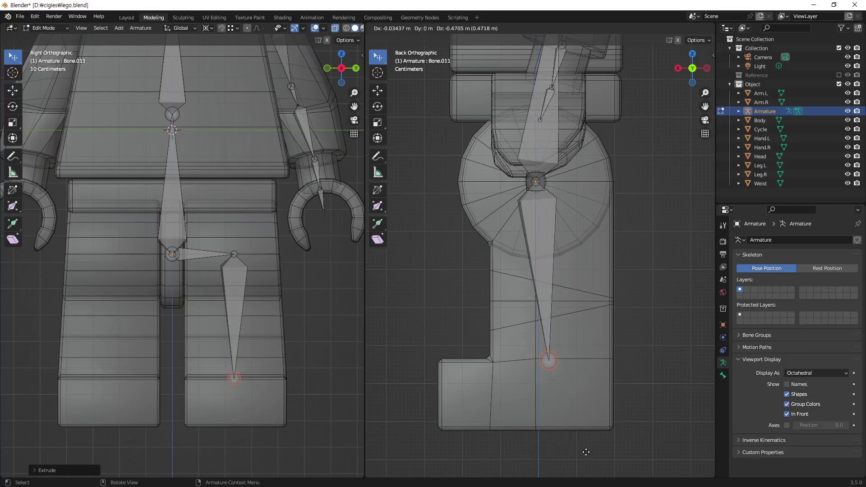
left_click(585, 452)
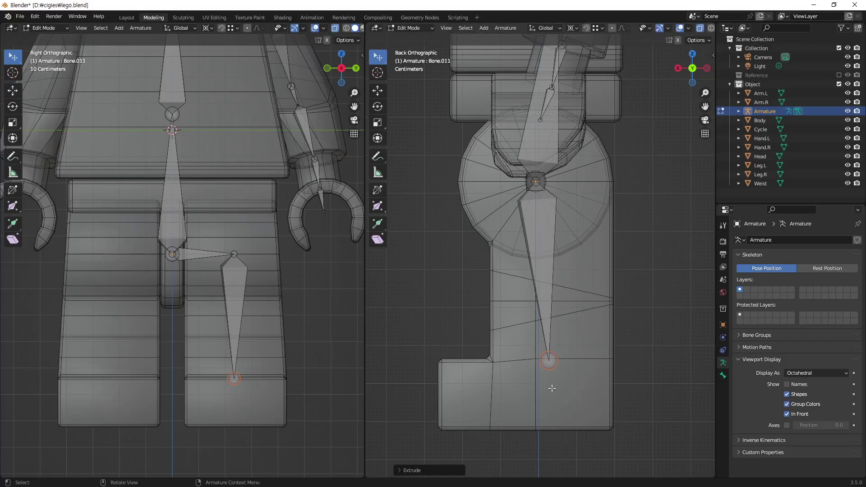
left_click(541, 244)
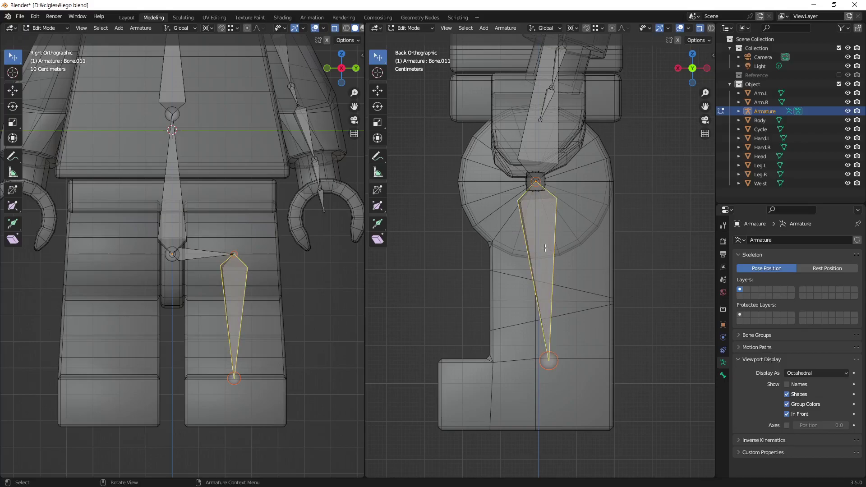
Step: Subdivide the leg bone into thigh and shin, and drag the knee joint slightly lower
right_click(545, 248)
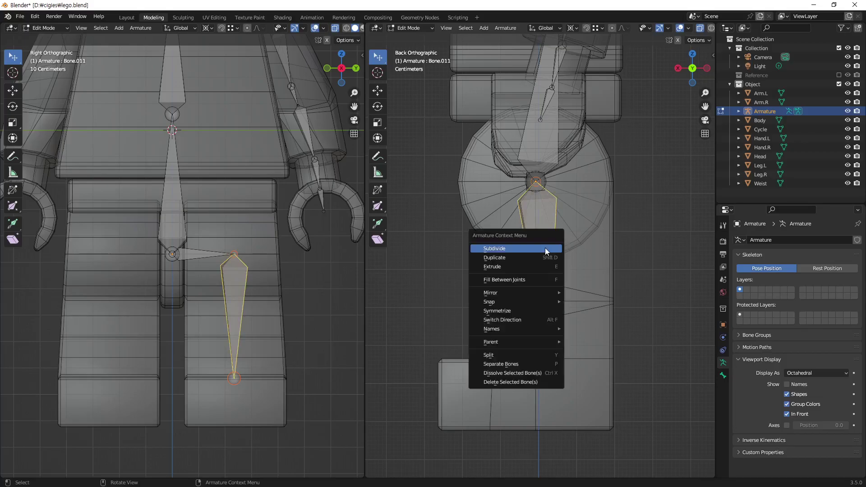
left_click(508, 249)
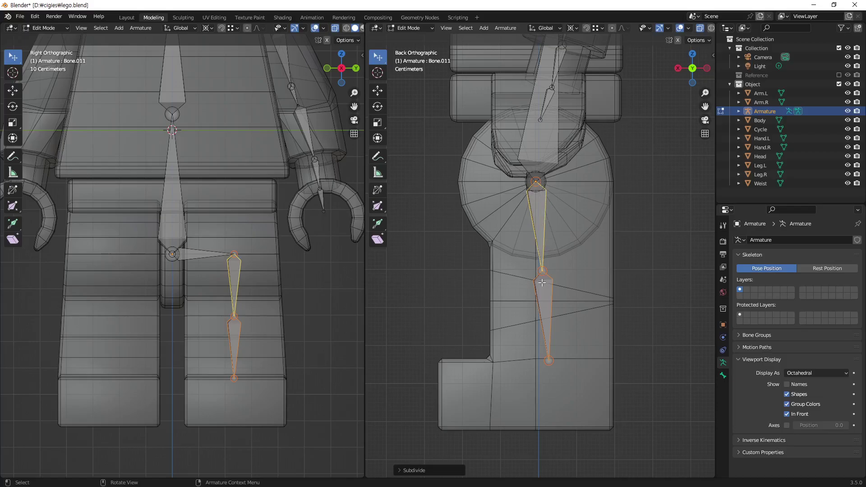
left_click(543, 268)
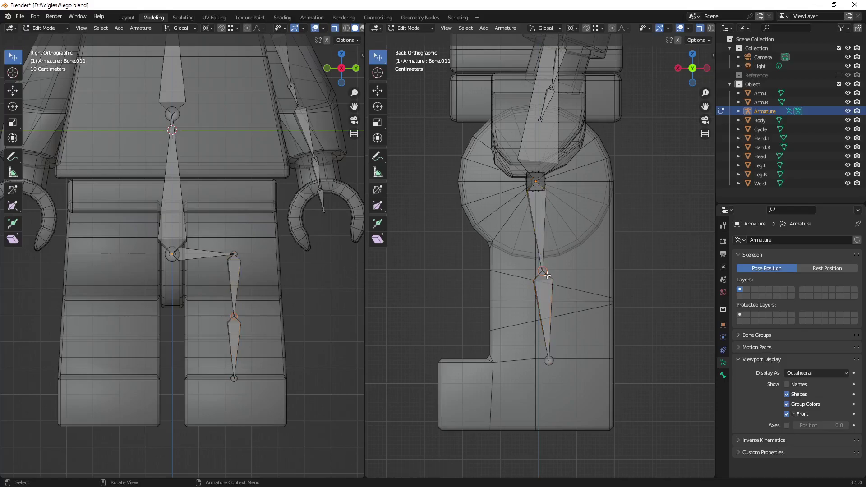
left_click_drag(543, 272, 537, 301)
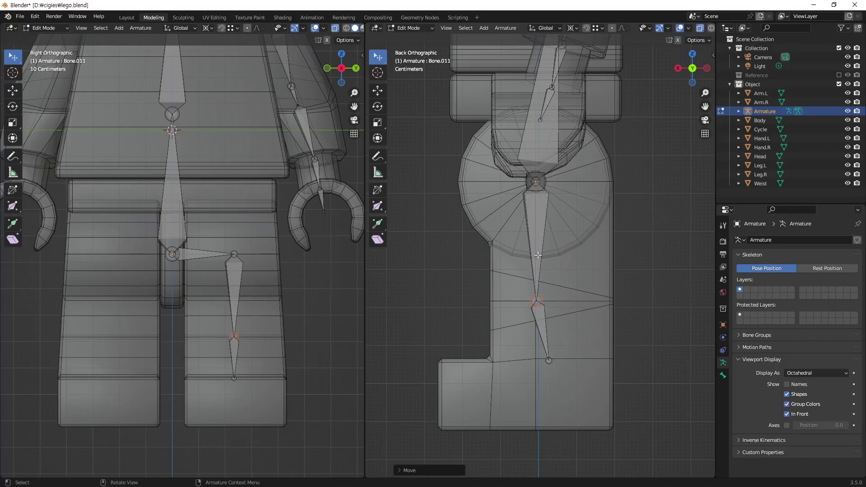
left_click(549, 361)
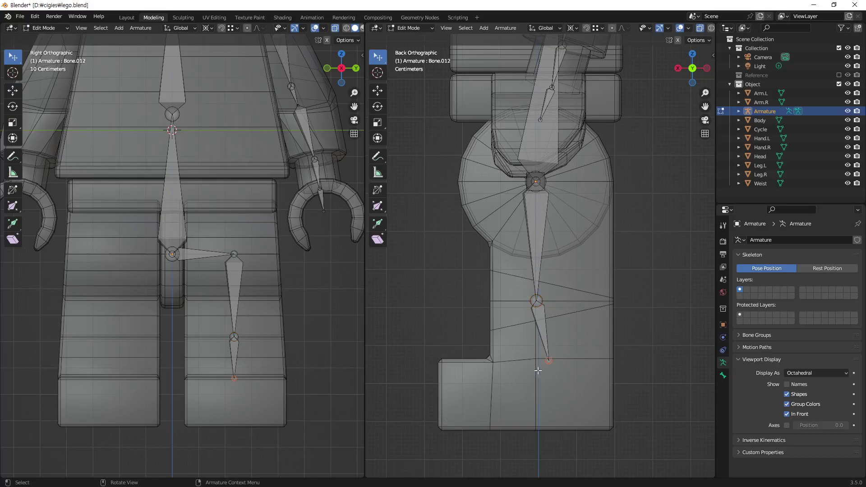
Step: Extrude a foot bone from the ankle out to the toe
key("e")
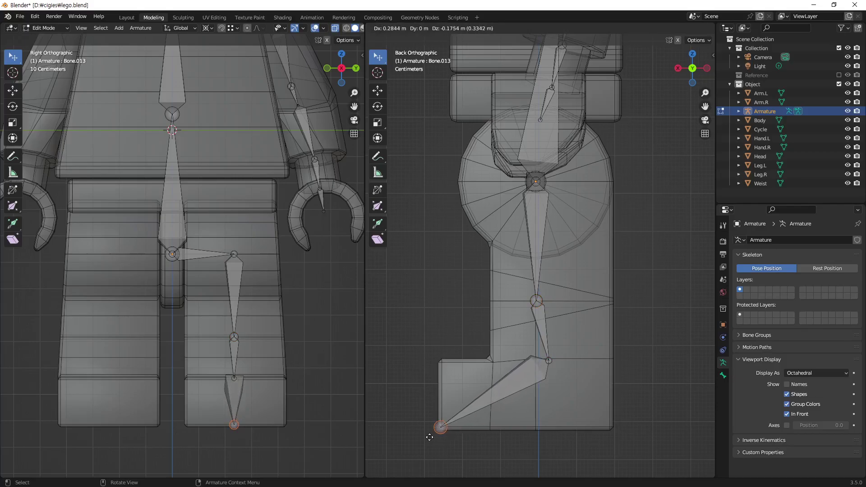
left_click(430, 437)
left_click(517, 383)
Step: Subdivide the foot bone and drop its middle joint down onto the sole
right_click(518, 385)
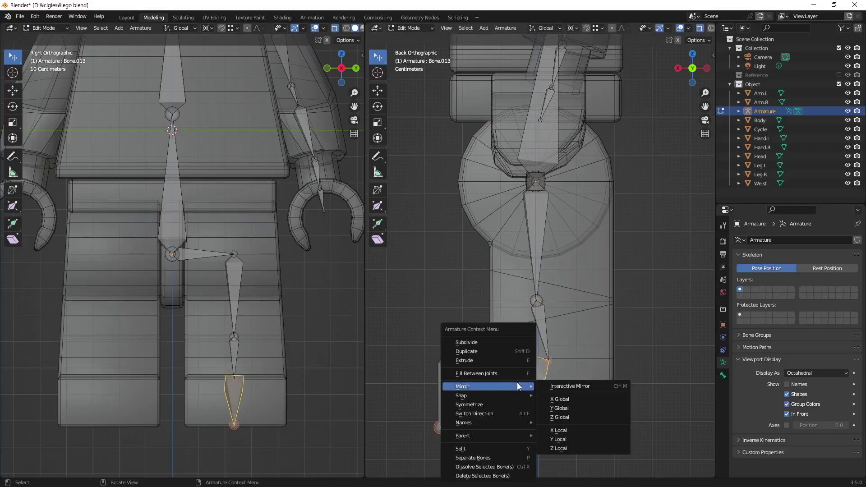
left_click(496, 341)
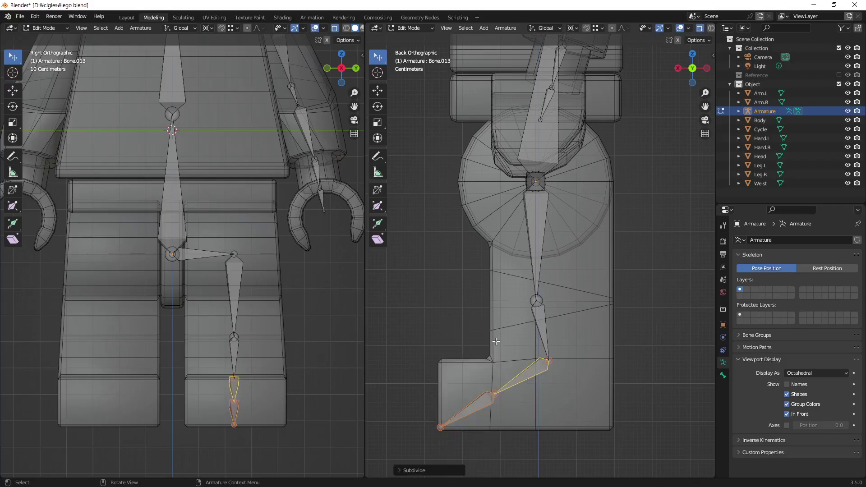
left_click(495, 395)
key("g")
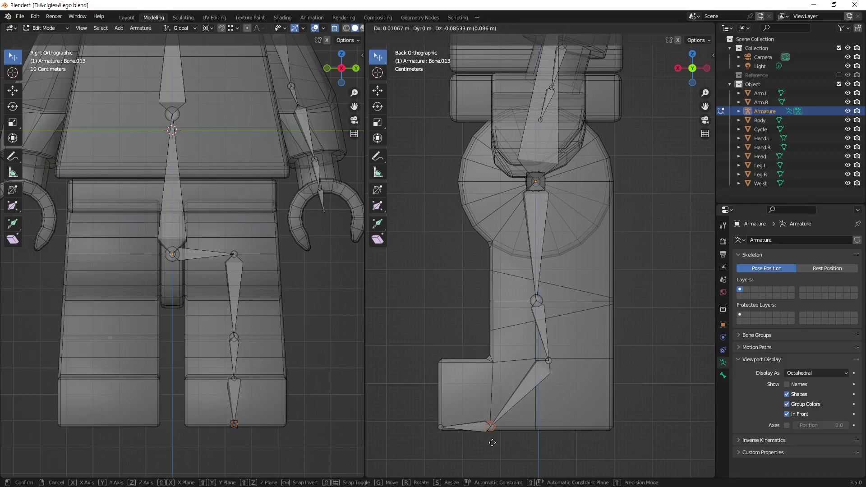
left_click(492, 442)
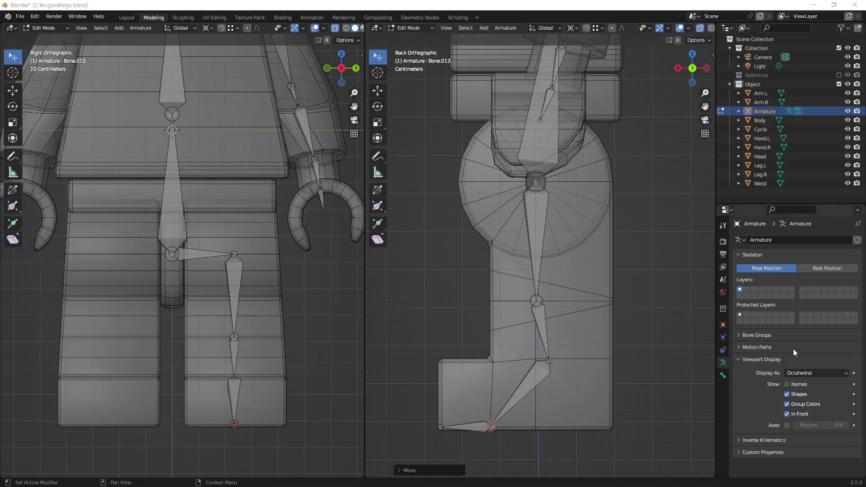
Step: Move the knee joint about 5.3 cm lower, lengthening the thigh and shortening the shin
scroll(276, 177, "down", 1)
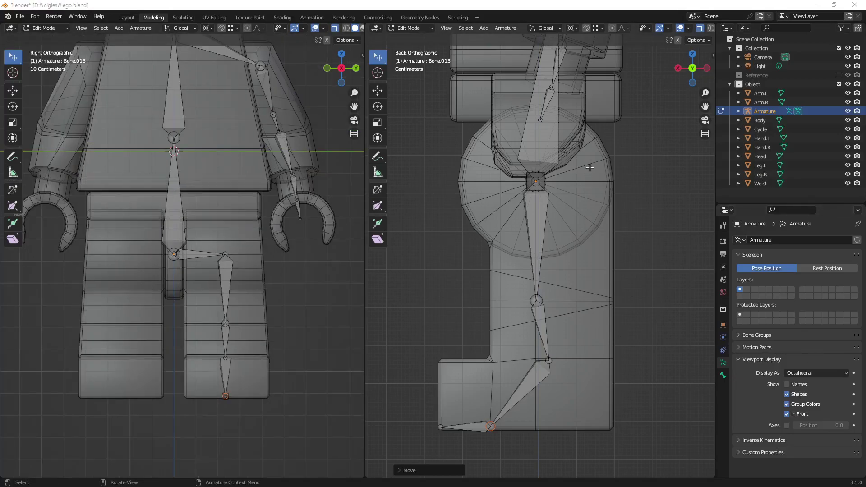
scroll(590, 168, "up", 2)
mouse_move(573, 115)
middle_mouse_down()
mouse_move(543, 231)
mouse_move(545, 212)
middle_mouse_up()
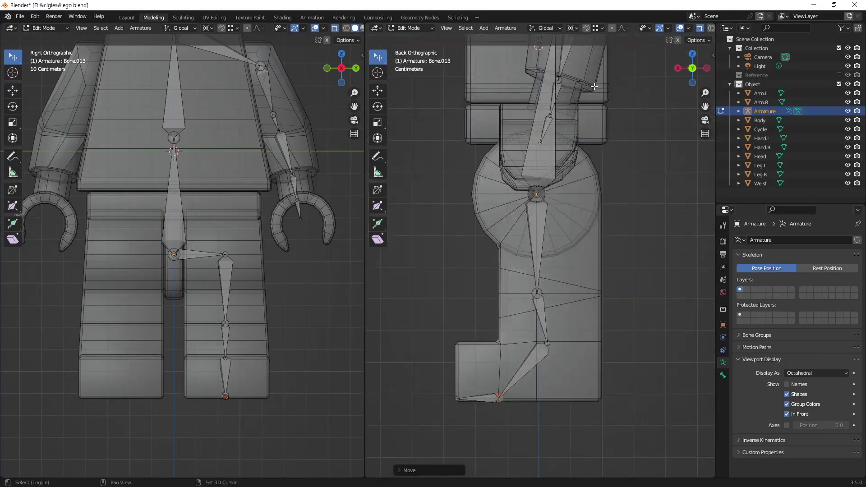
scroll(549, 190, "up", 5, "shift")
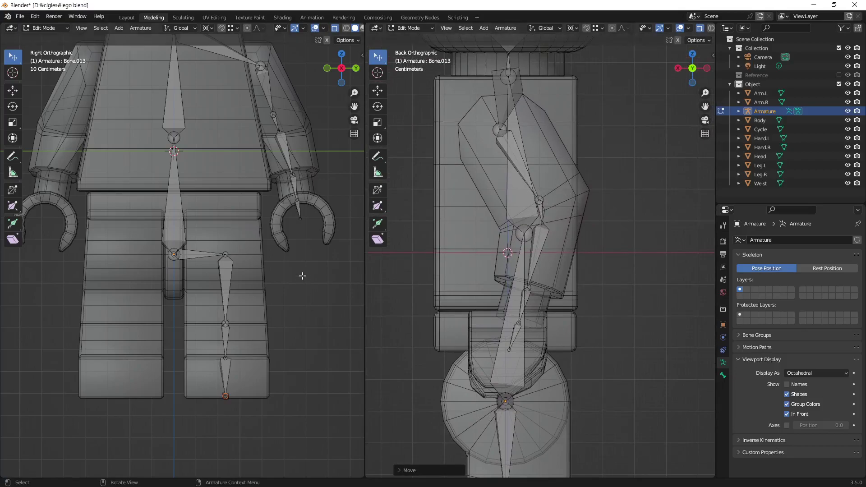
scroll(233, 341, "up", 1)
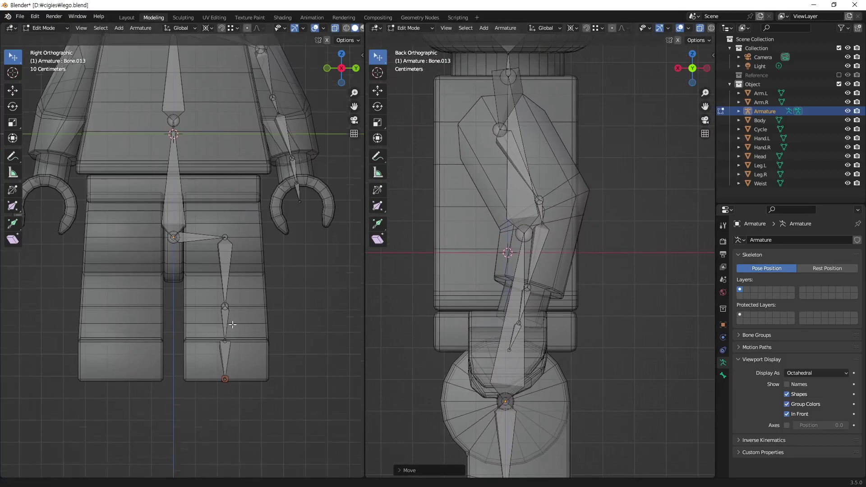
scroll(236, 325, "up", 1)
scroll(239, 286, "up", 2)
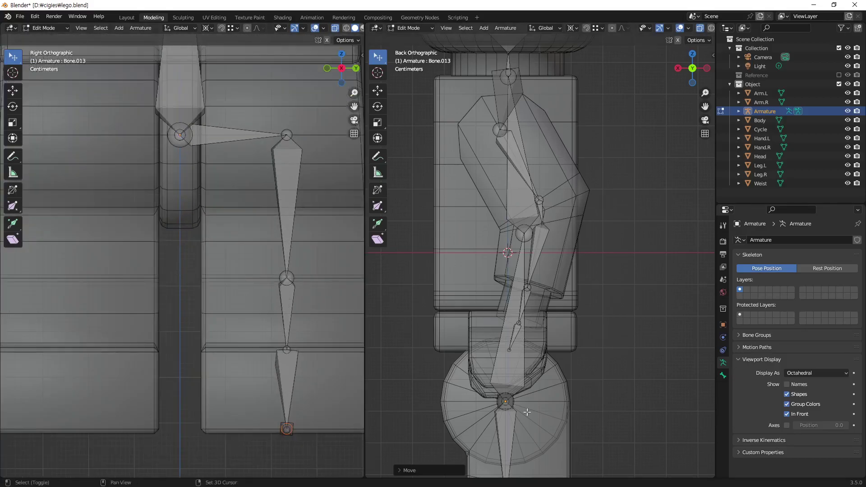
scroll(518, 271, "down", 5, "shift")
scroll(522, 279, "up", 3)
scroll(522, 279, "down", 1)
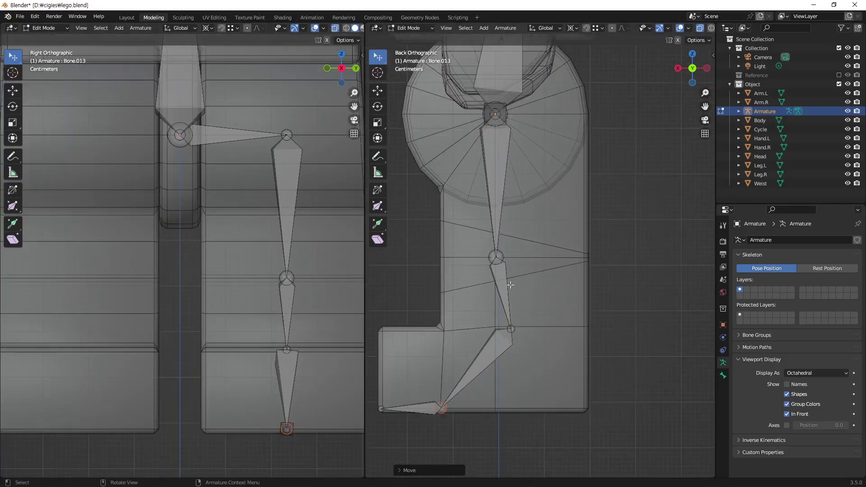
left_click(500, 258)
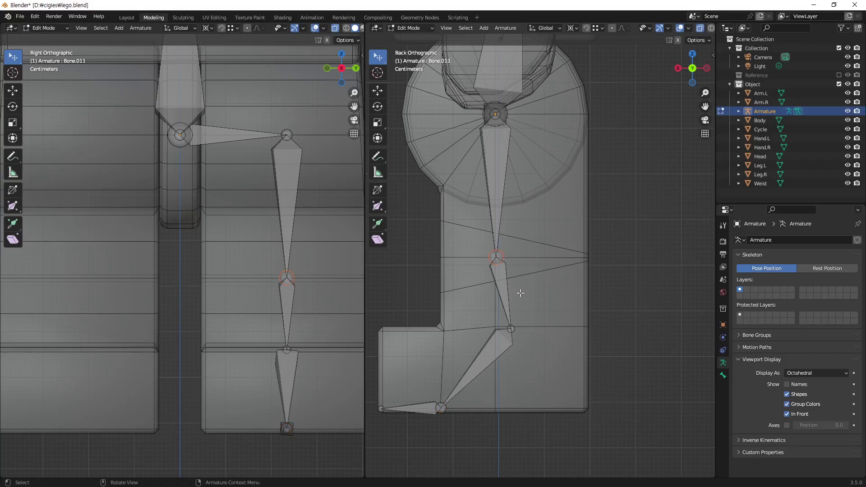
key("g")
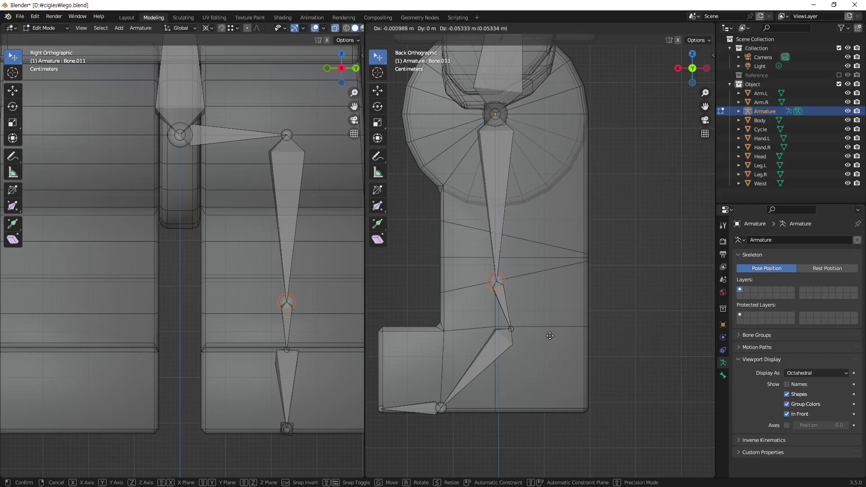
left_click(550, 335)
Step: Subdivide the upper leg bone and move the new middle joint down to just above the knee
left_click(494, 192)
right_click(493, 214)
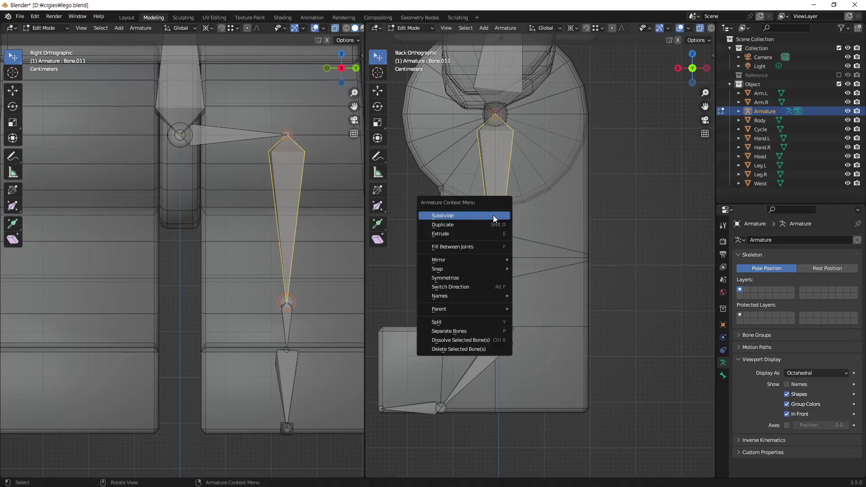
left_click(493, 215)
key("g")
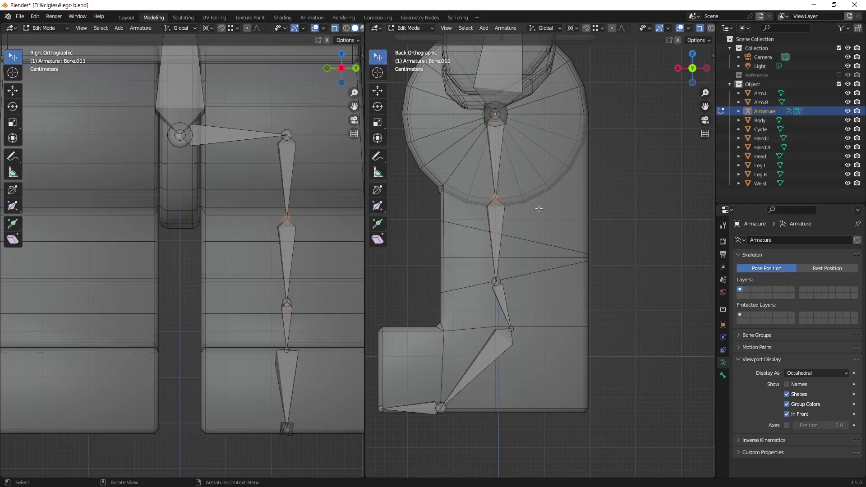
left_click(543, 248)
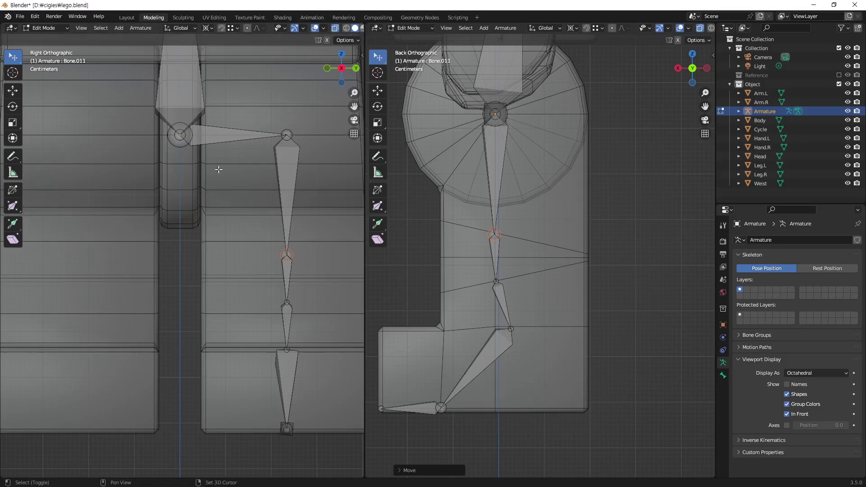
Step: Frame the torso and select the shoulder bone, then the next bone down the arm
middle_click_drag(216, 170, 217, 402, "shift")
scroll(234, 257, "up", 3)
scroll(236, 223, "up", 2)
scroll(236, 223, "down", 3)
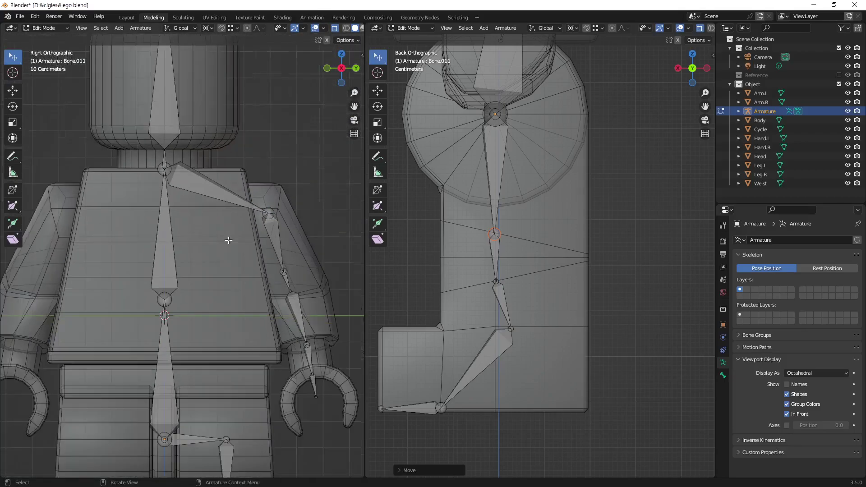
middle_click_drag(185, 414, 224, 287, "shift")
scroll(224, 287, "up", 3)
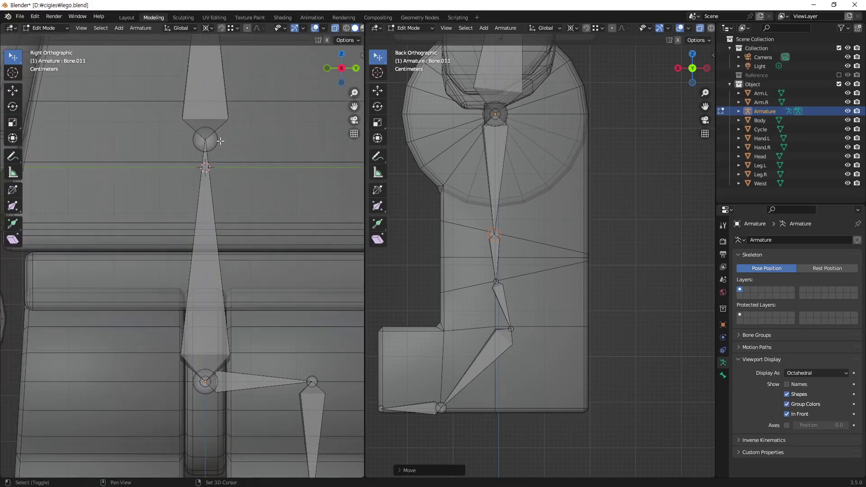
middle_click_drag(200, 148, 234, 372, "shift")
middle_click_drag(229, 297, 110, 315, "shift")
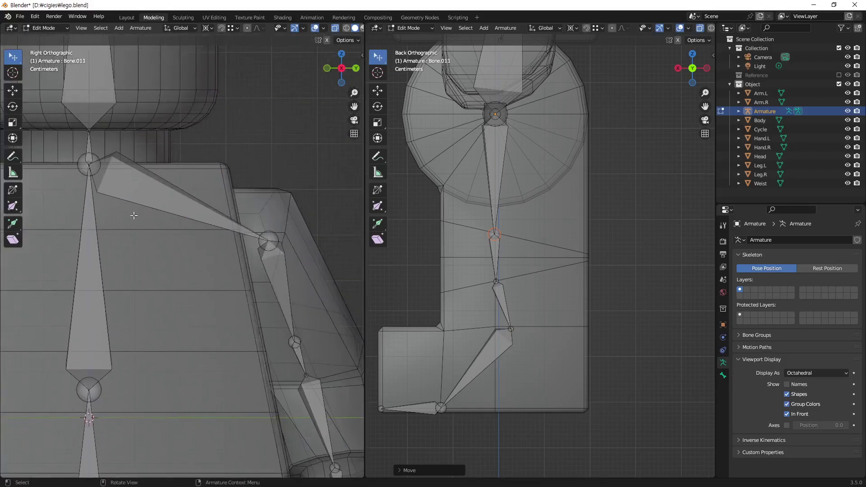
left_click(136, 191)
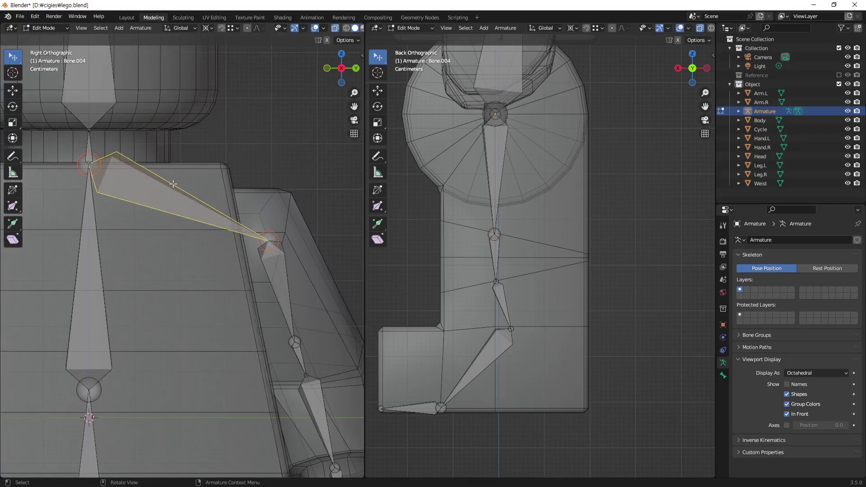
left_click(271, 278)
Step: Step through the lower arm, forearm and hand bones one by one
middle_click_drag(290, 365, 226, 272, "shift")
scroll(227, 272, "up", 2)
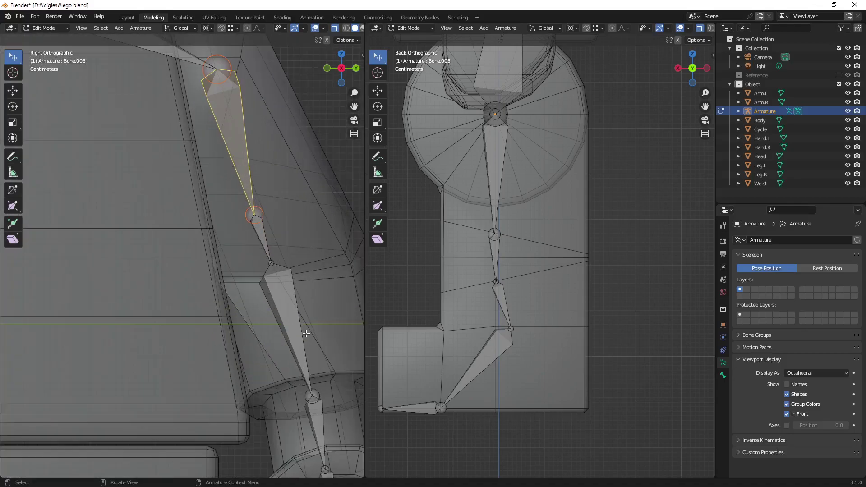
scroll(222, 292, "up", 1)
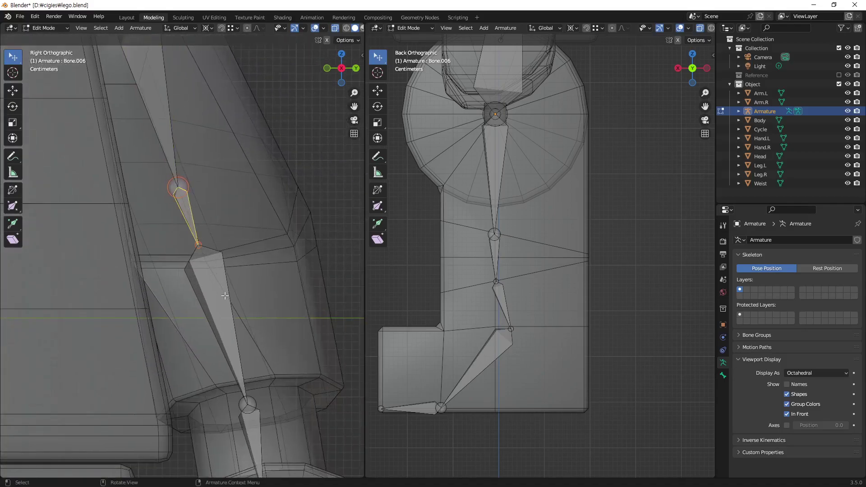
left_click(227, 300)
middle_click_drag(242, 406, 207, 270, "shift")
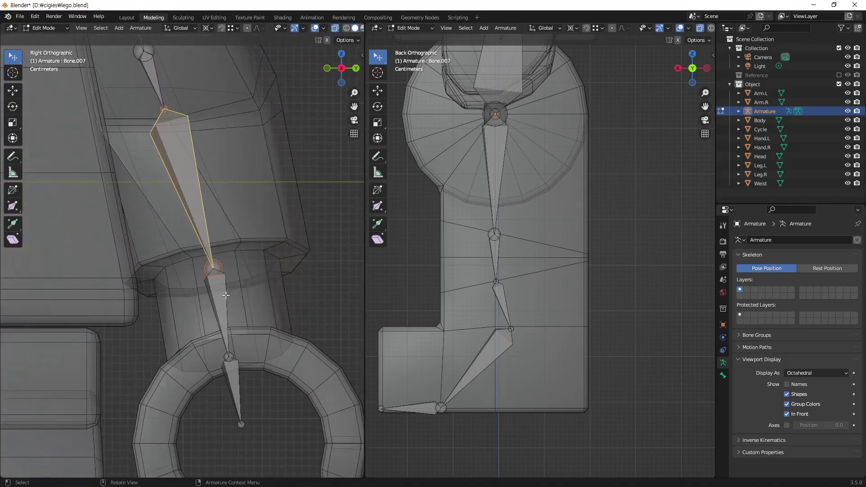
left_click(219, 299)
left_click(237, 377)
scroll(240, 384, "down", 5)
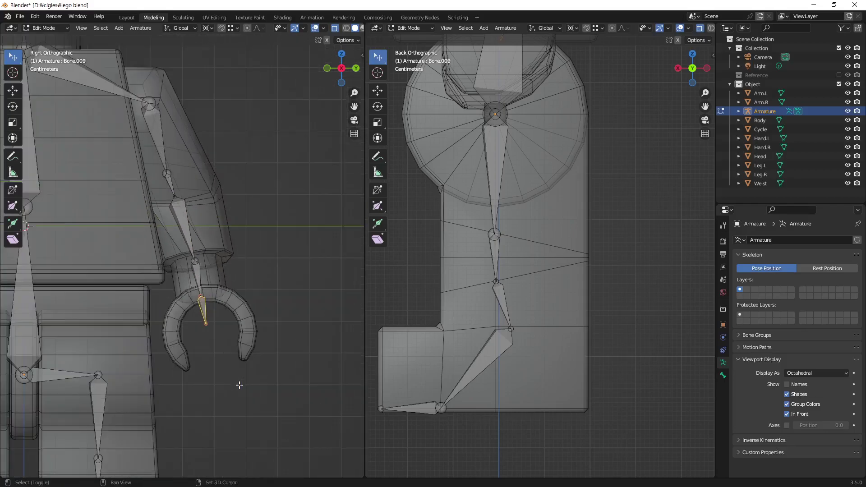
scroll(164, 299, "up", 2)
middle_click_drag(164, 299, 184, 223, "shift")
Step: Check the upper leg bone, then reselect the shoulder bone
left_click(172, 225)
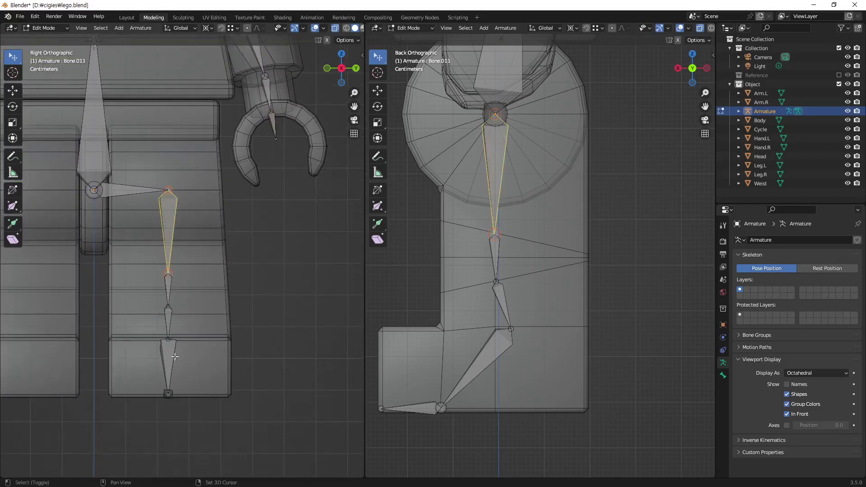
scroll(175, 356, "up", 4)
scroll(189, 276, "up", 1)
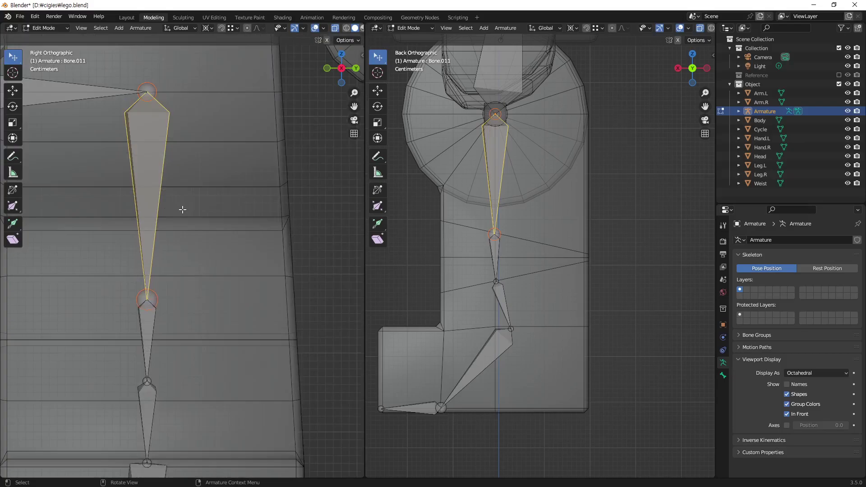
scroll(180, 208, "down", 6)
middle_click_drag(180, 212, 236, 230, "shift")
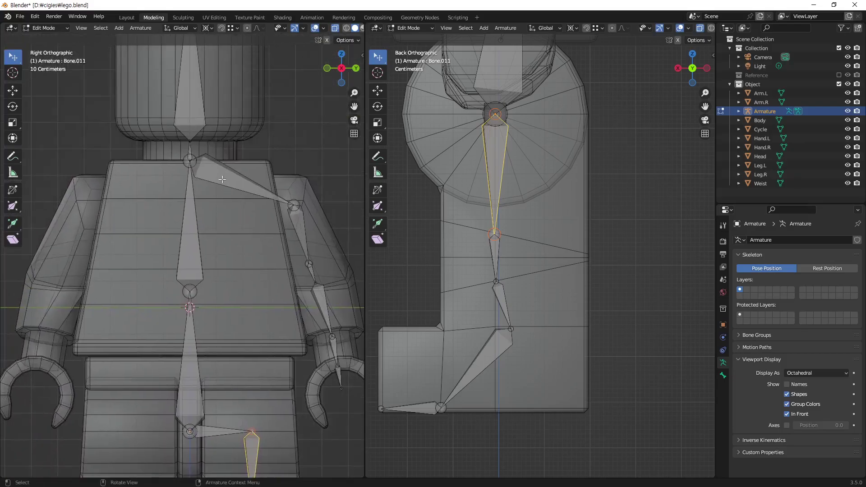
left_click(221, 179)
scroll(226, 216, "up", 2)
scroll(225, 216, "up", 2)
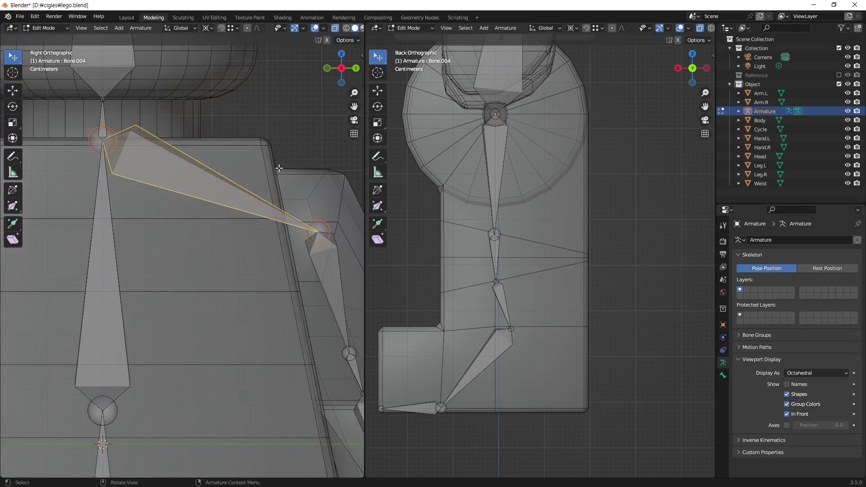
Step: Set the shoulder bone's roll to 0° in the sidebar Transform panel
key("n")
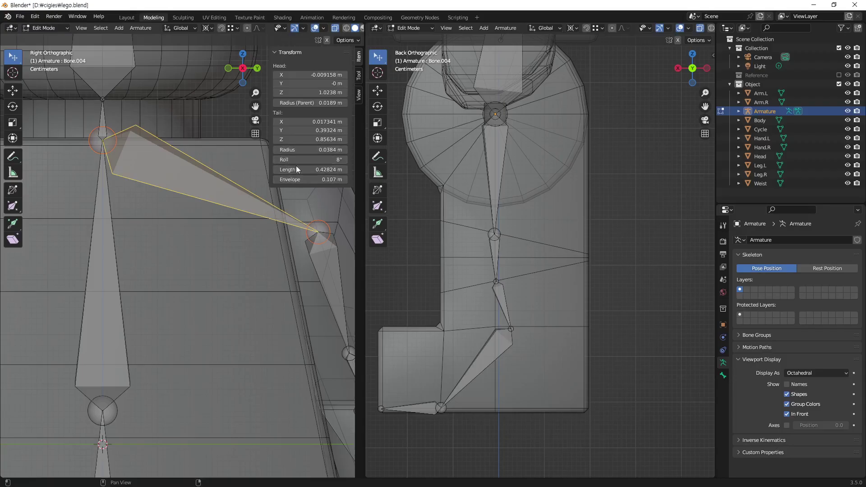
left_click_drag(311, 159, 293, 159)
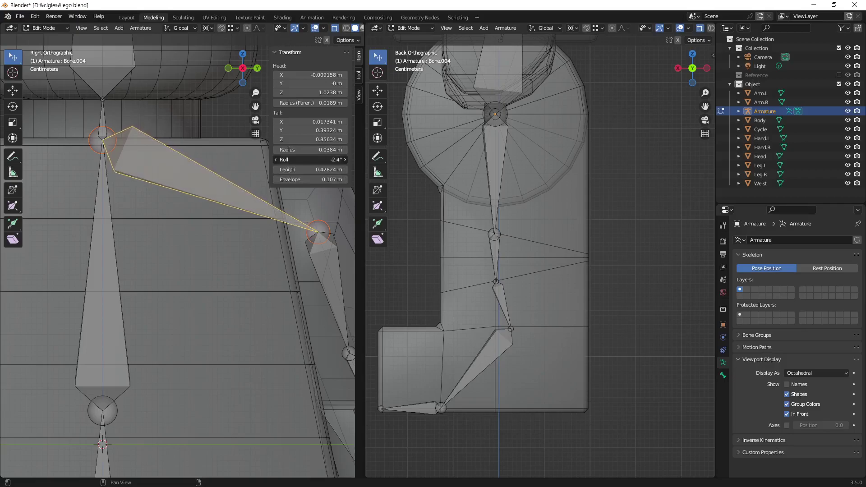
left_click_drag(321, 159, 322, 157)
left_click(322, 159)
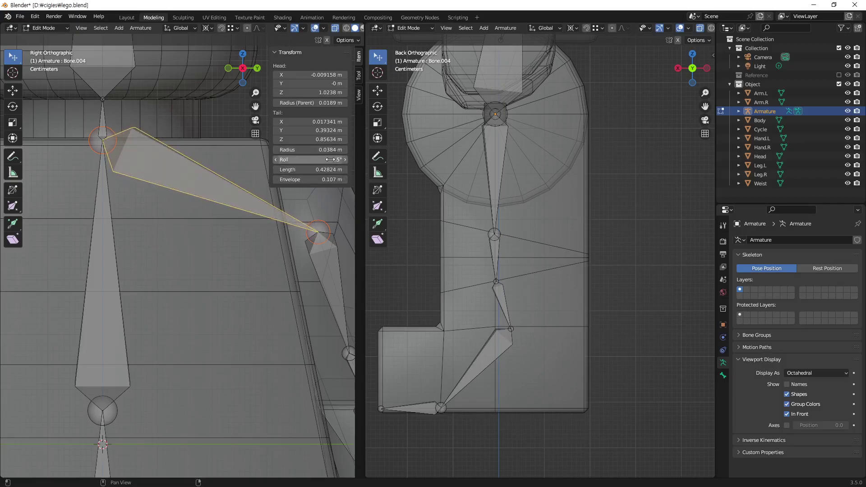
type("0")
key("Return")
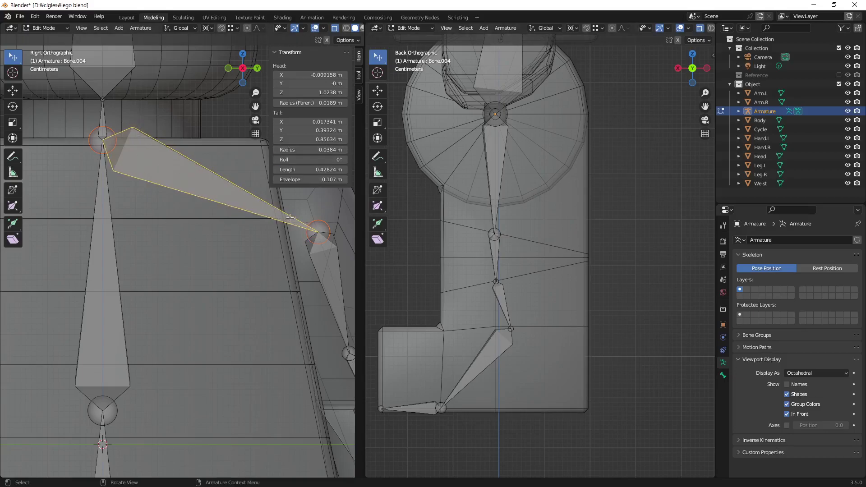
Step: Orbit to a perspective angle and select the next arm bone down
scroll(255, 234, "down", 1)
scroll(255, 234, "down", 1)
mouse_move(290, 283)
middle_mouse_down()
mouse_move(124, 271)
mouse_move(191, 217)
middle_mouse_up()
scroll(191, 217, "up", 3)
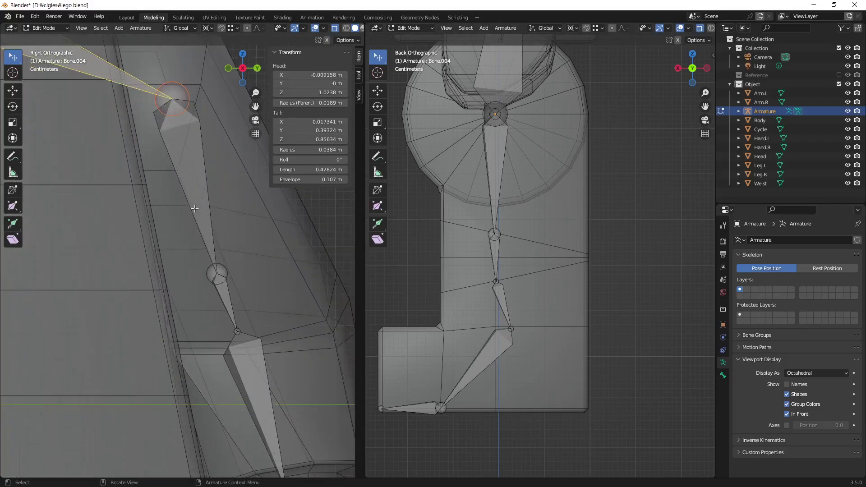
left_click(193, 167)
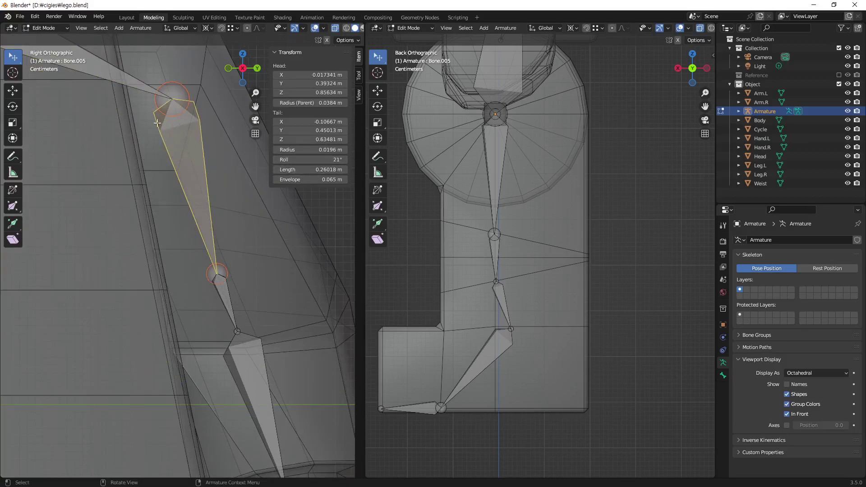
Step: Set the small arm bone's roll to 0°, then adjust it to 6.4°
left_click(228, 311)
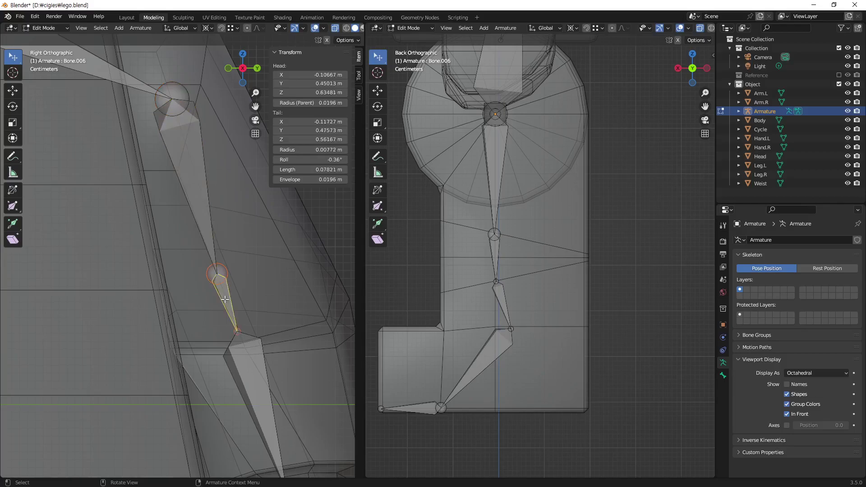
scroll(272, 350, "up", 3)
mouse_move(294, 366)
middle_mouse_down("shift")
mouse_move(149, 290)
mouse_move(198, 290)
mouse_move(190, 173)
middle_mouse_up("shift")
scroll(151, 289, "up", 3)
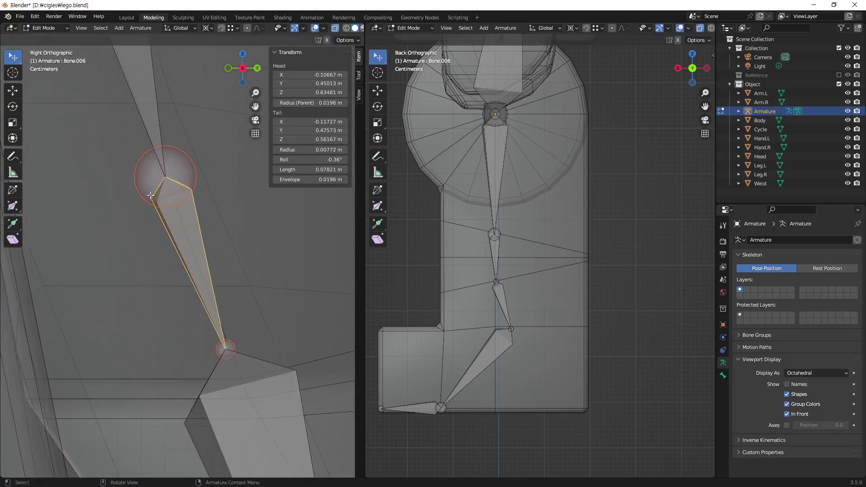
left_click(329, 158)
type("0")
key("Return")
left_click_drag(311, 159, 325, 159)
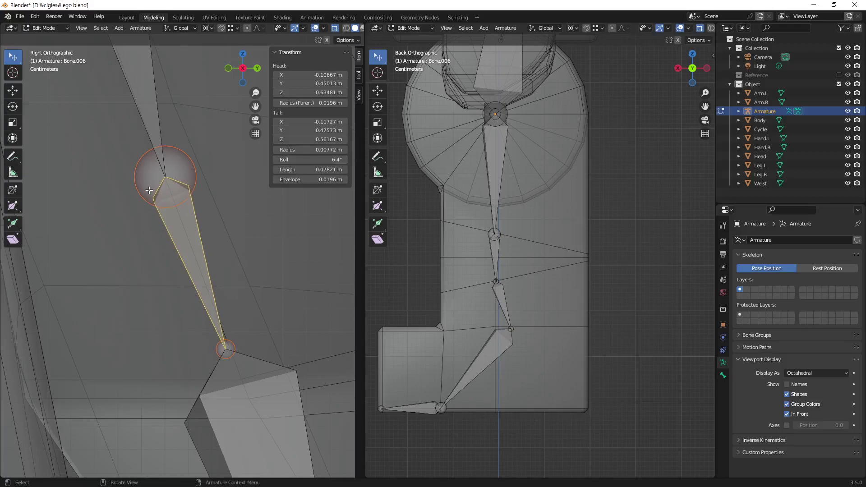
Step: Twist the next arm bone's roll from -22° to about -19°
scroll(191, 190, "down", 2)
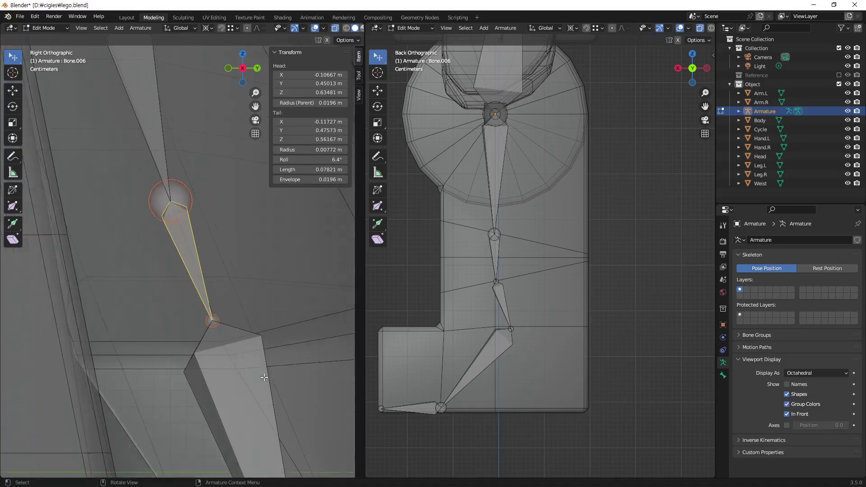
scroll(192, 190, "down", 1)
middle_click_drag(239, 393, 200, 226, "shift")
left_click(201, 227)
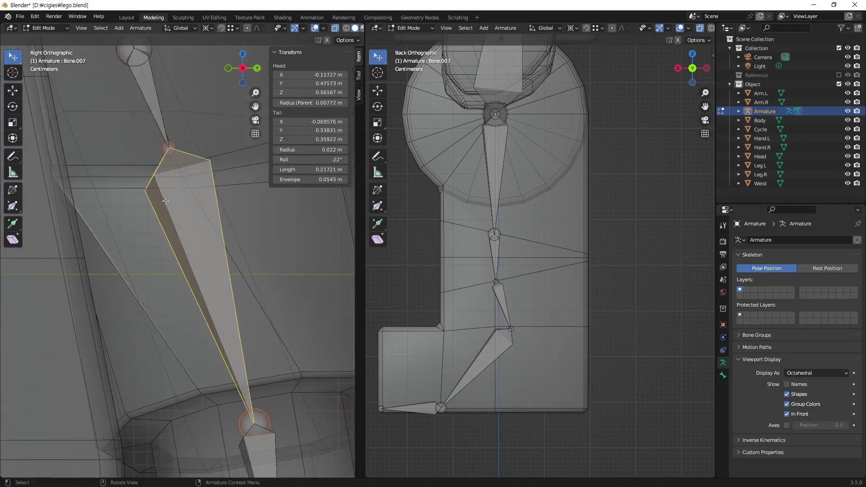
left_click_drag(318, 159, 336, 159)
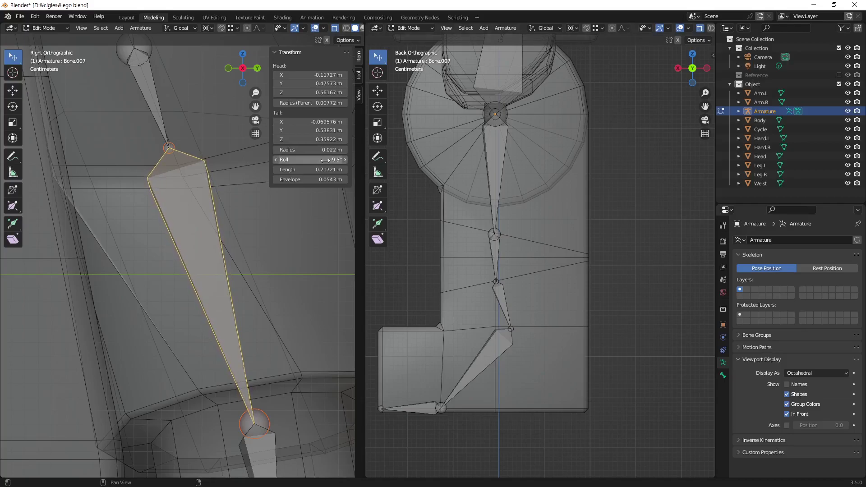
left_click_drag(336, 159, 335, 159)
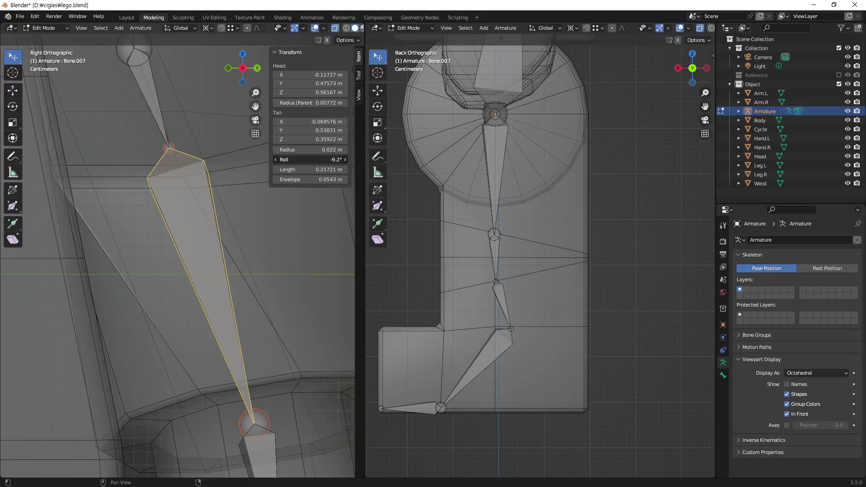
Step: Set Bone.008's roll to about -12° and its child Bone.009 to about -17°
middle_click_drag(286, 286, 206, 225, "shift")
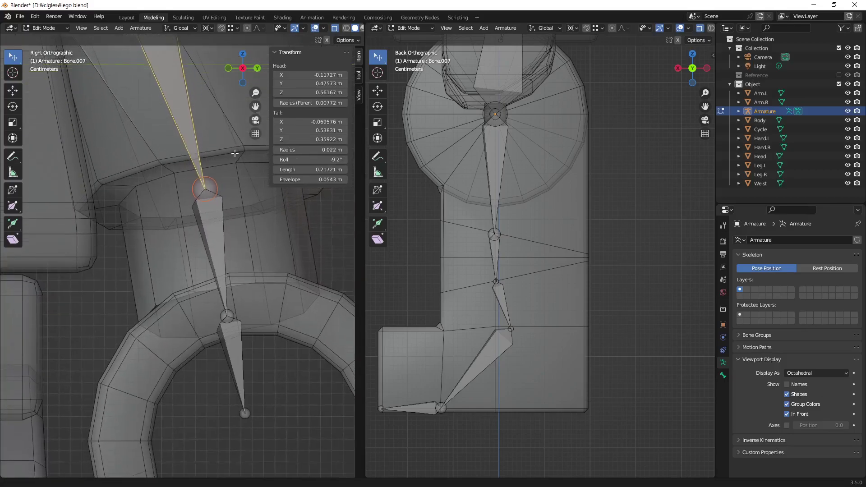
left_click(206, 224)
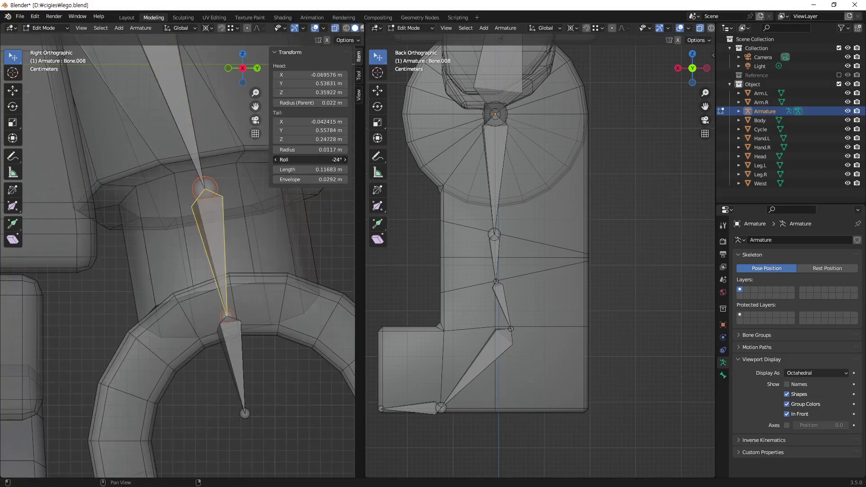
left_click_drag(316, 159, 321, 159)
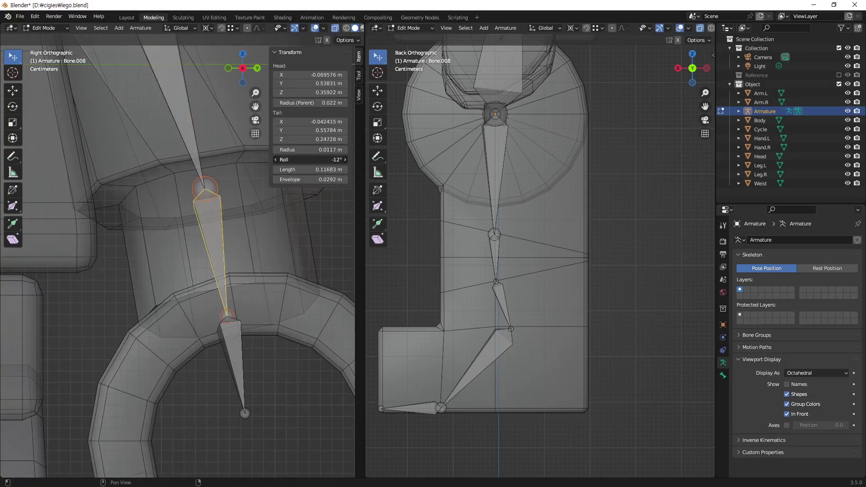
key("bracketright")
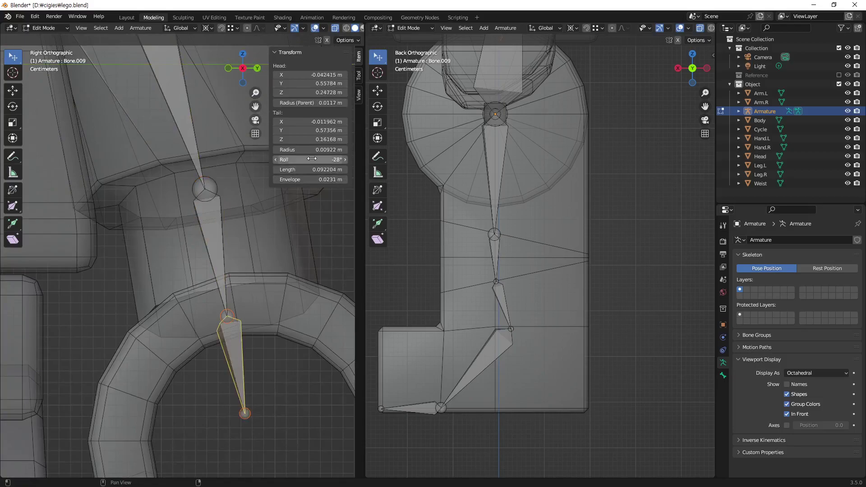
left_click_drag(323, 159, 336, 159)
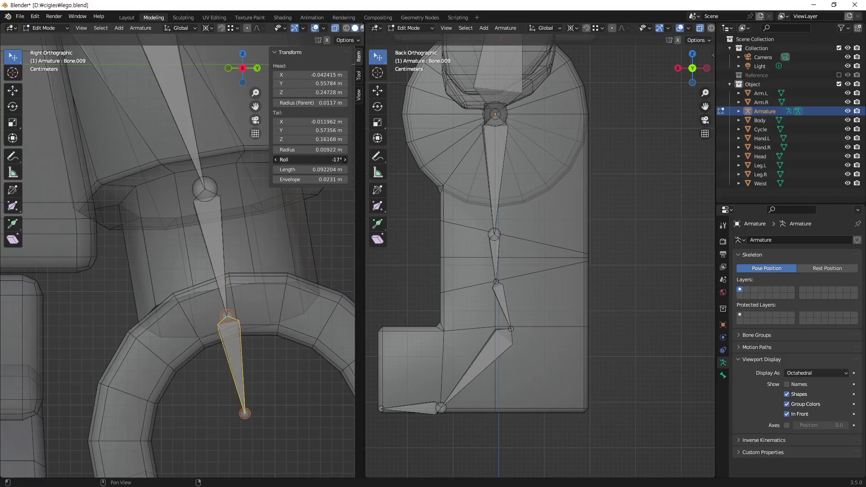
scroll(241, 292, "down", 5)
scroll(131, 367, "up", 3)
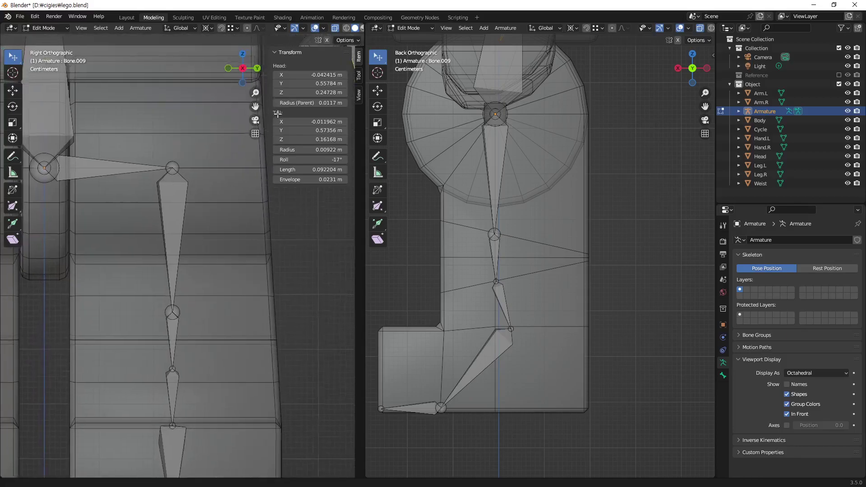
Step: Straighten the long body bone's roll to about 0° and begin rolling the bone below it
left_click(183, 213)
mouse_move(155, 207)
middle_mouse_down("shift")
mouse_move(194, 219)
mouse_move(185, 190)
middle_mouse_up("shift")
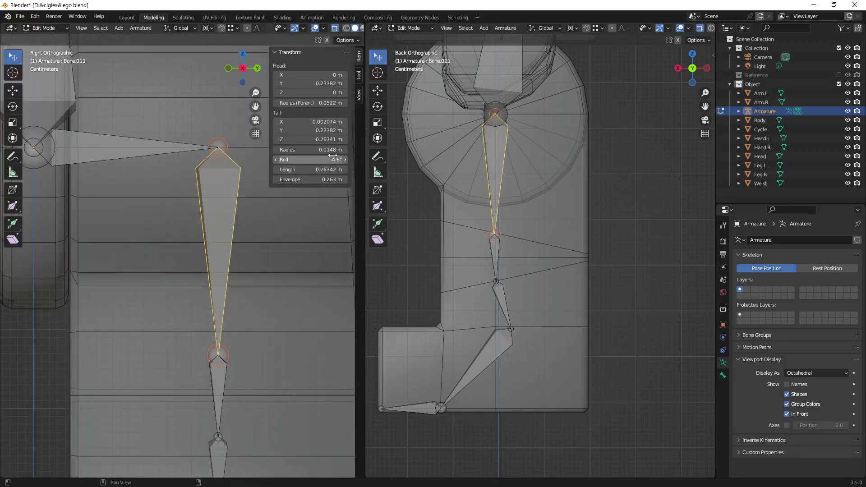
left_click_drag(332, 155, 357, 156)
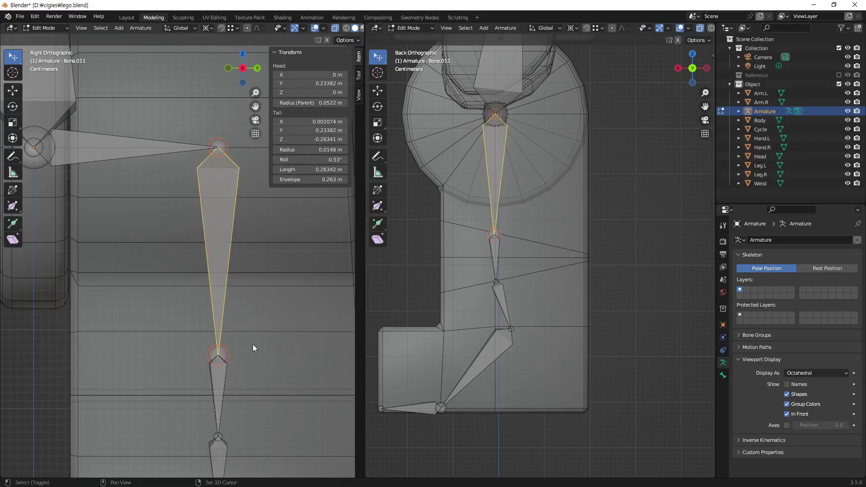
middle_click_drag(251, 376, 217, 169, "shift")
left_click(183, 171)
left_click(323, 162)
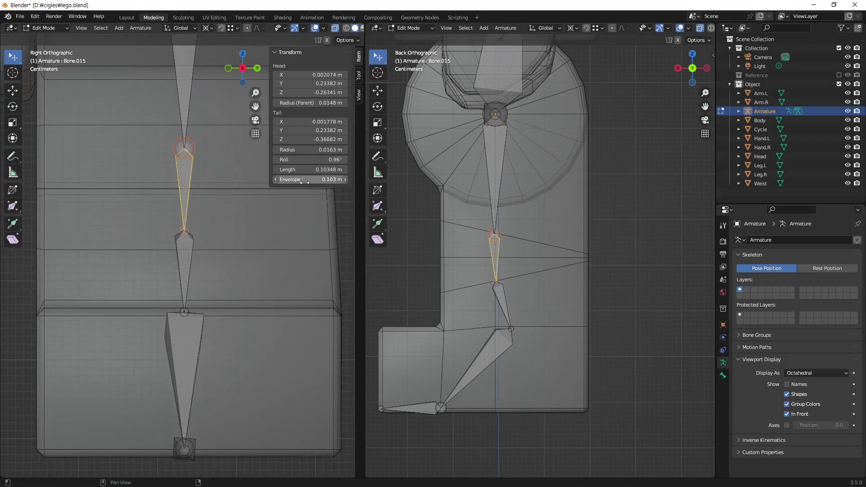
Step: Roll the thigh bone to 14°, the lower leg Bone.013 to -41° and the foot Bone.014 to -90°
left_click(188, 269)
left_click_drag(320, 159, 324, 159)
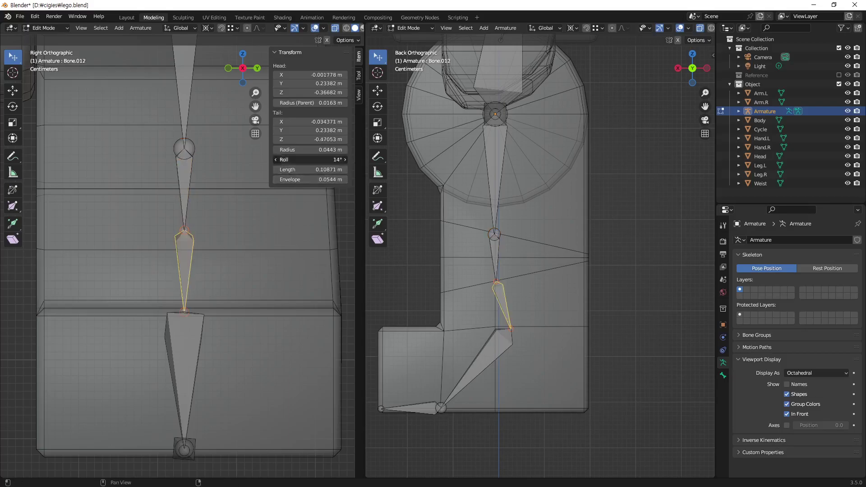
left_click(196, 360)
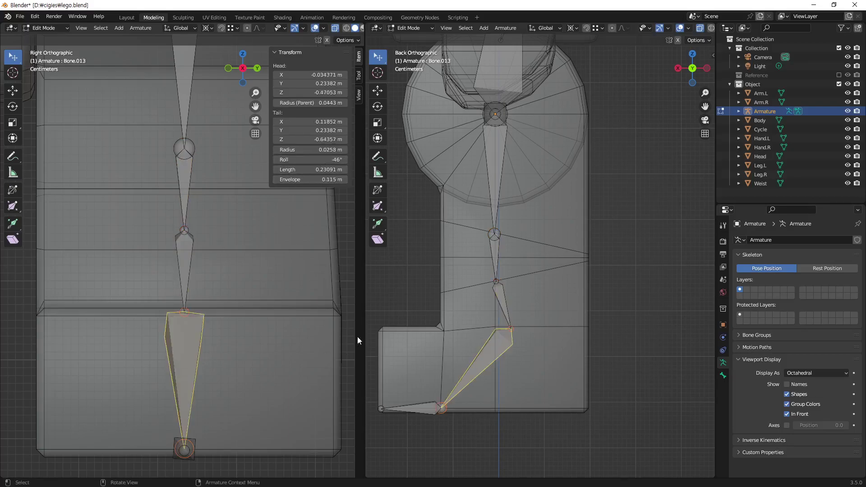
left_click_drag(311, 159, 316, 159)
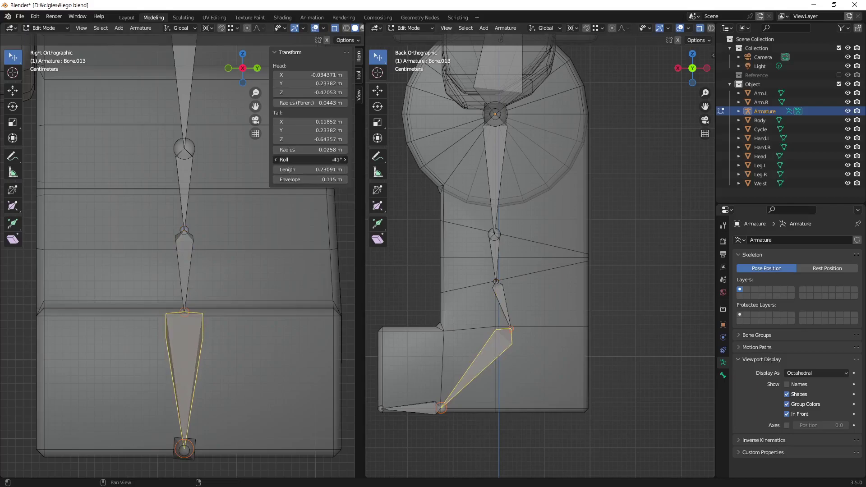
mouse_move(248, 406)
middle_mouse_down()
mouse_move(271, 299)
mouse_move(222, 397)
mouse_move(229, 401)
middle_mouse_up()
left_click(215, 321)
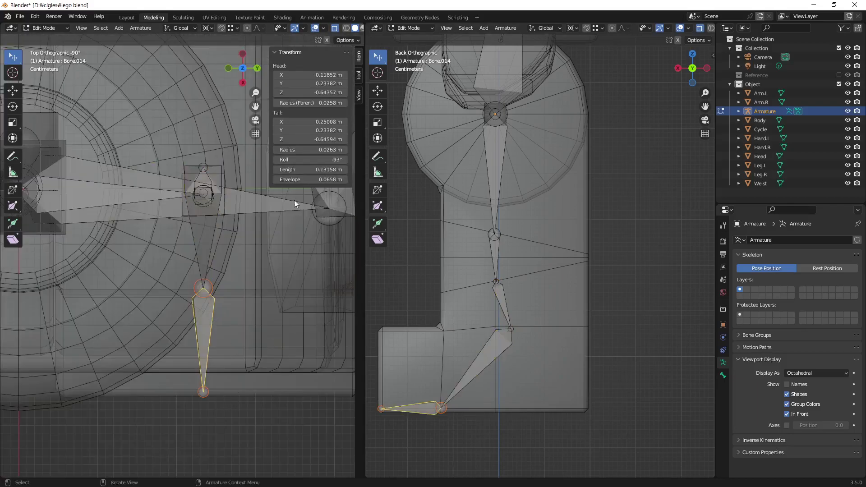
left_click_drag(332, 159, 316, 160)
mouse_move(234, 332)
middle_mouse_down()
mouse_move(232, 350)
mouse_move(221, 245)
mouse_move(171, 187)
middle_mouse_up()
scroll(189, 208, "down", 2)
Step: Frame the figure in orthographic view and roll the upper arm bone to about 29°
scroll(171, 187, "down", 2)
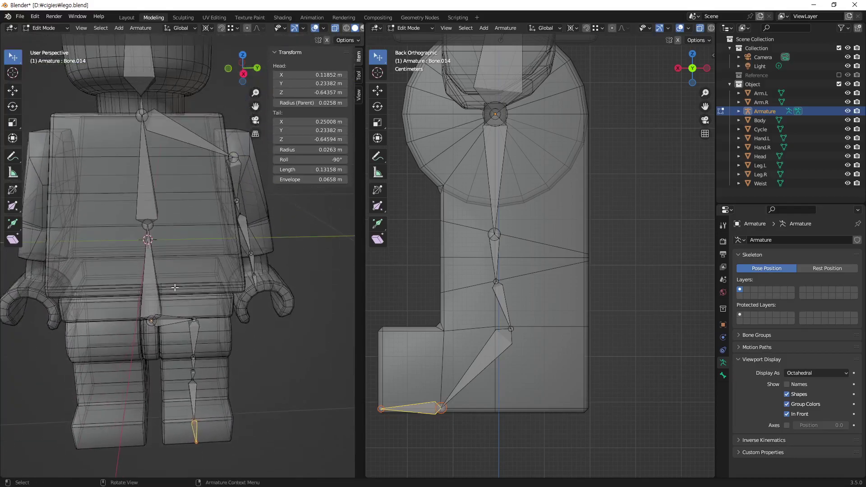
key("KP_3")
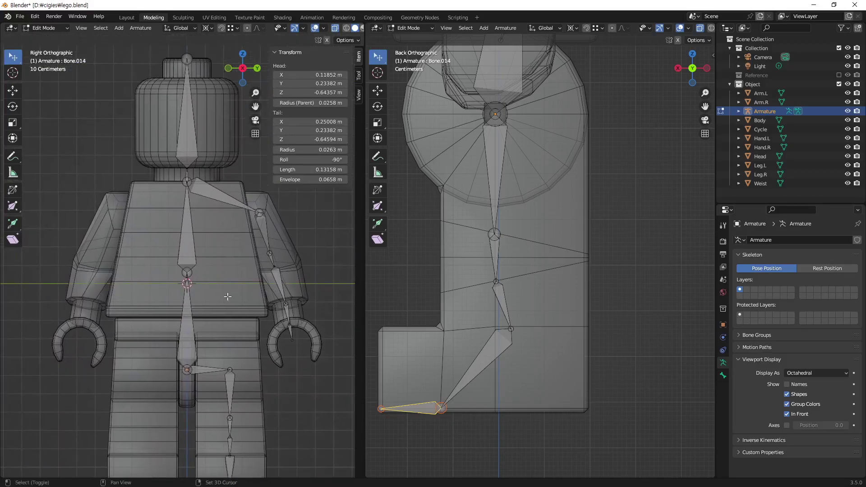
middle_click_drag(215, 278, 211, 252, "shift")
scroll(478, 242, "down", 1)
scroll(478, 241, "up", 5, "shift")
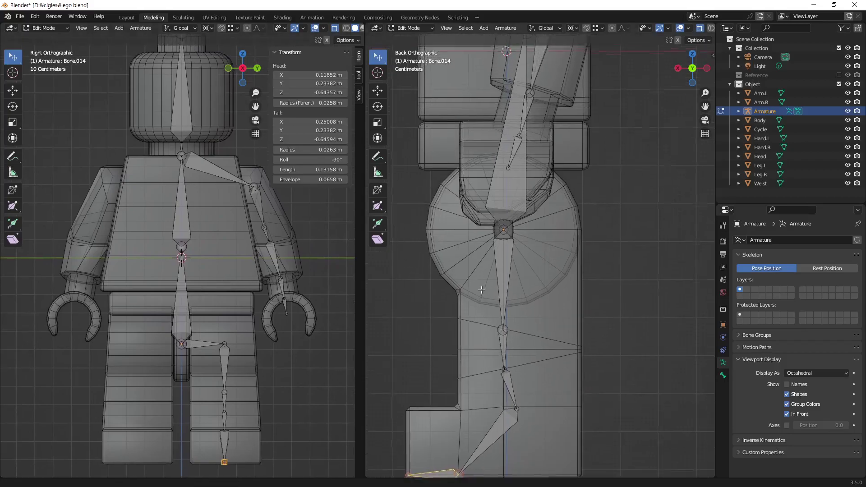
scroll(538, 186, "up", 4, "shift")
scroll(534, 283, "up", 1, "shift")
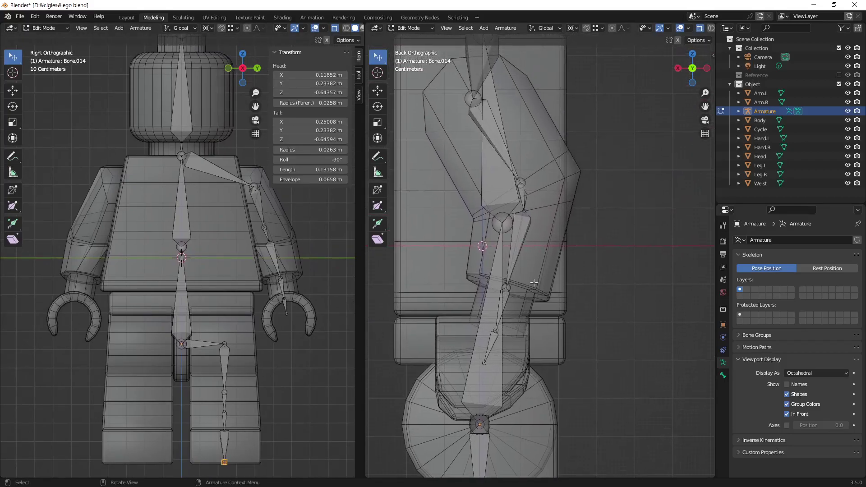
left_click(479, 111)
scroll(512, 188, "up", 1)
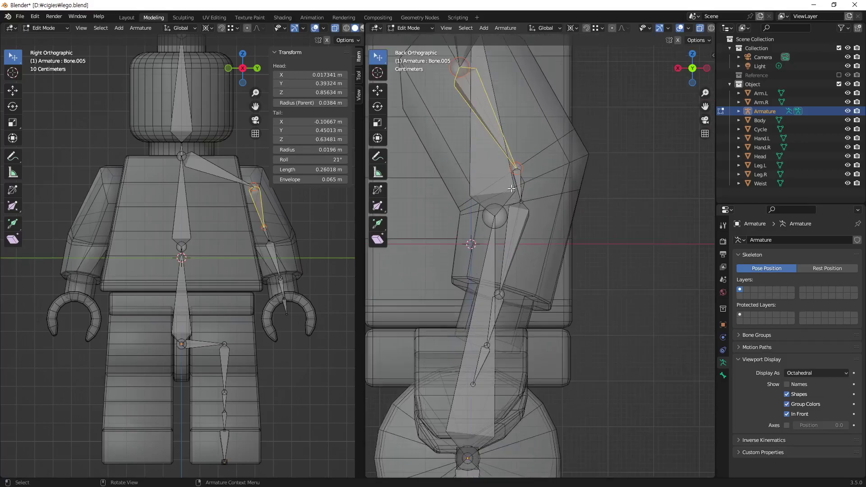
scroll(511, 188, "up", 1)
scroll(517, 177, "up", 3, "shift")
scroll(516, 256, "up", 1)
scroll(516, 255, "up", 2)
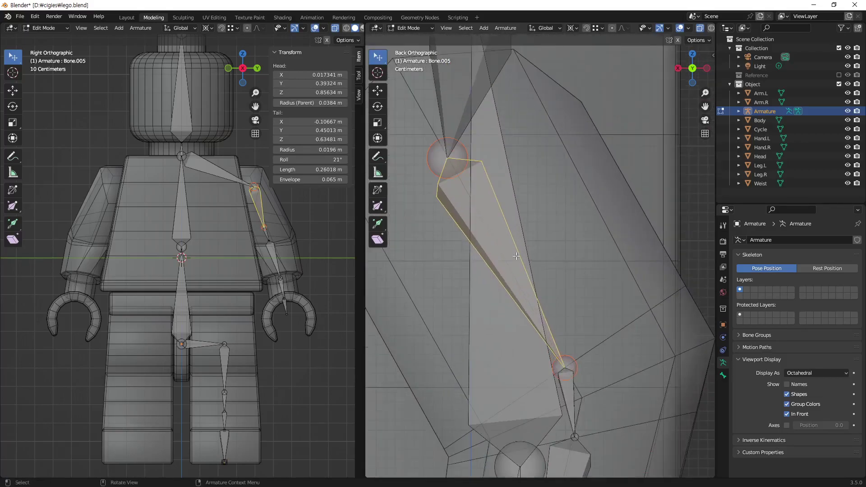
left_click_drag(332, 159, 347, 159)
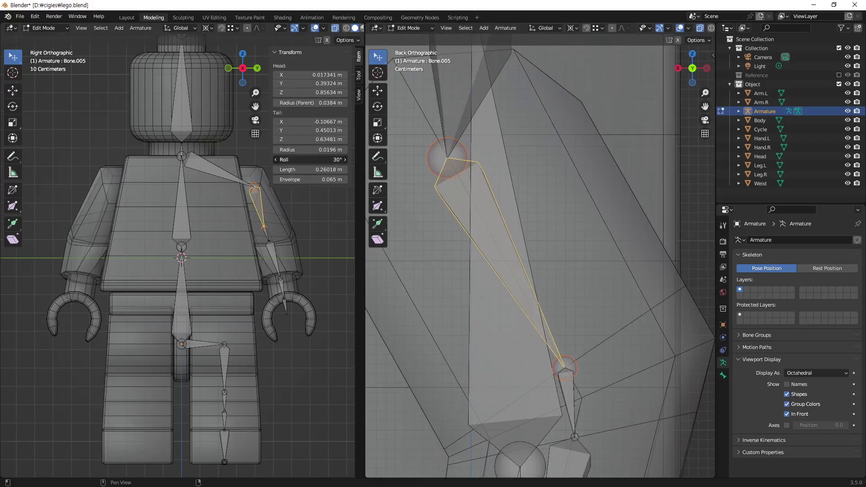
Step: Roll the next arm bone to about 8°, the forearm Bone.007 to -13° and the wrist Bone.008 to -14°
middle_click_drag(571, 393, 479, 233, "shift")
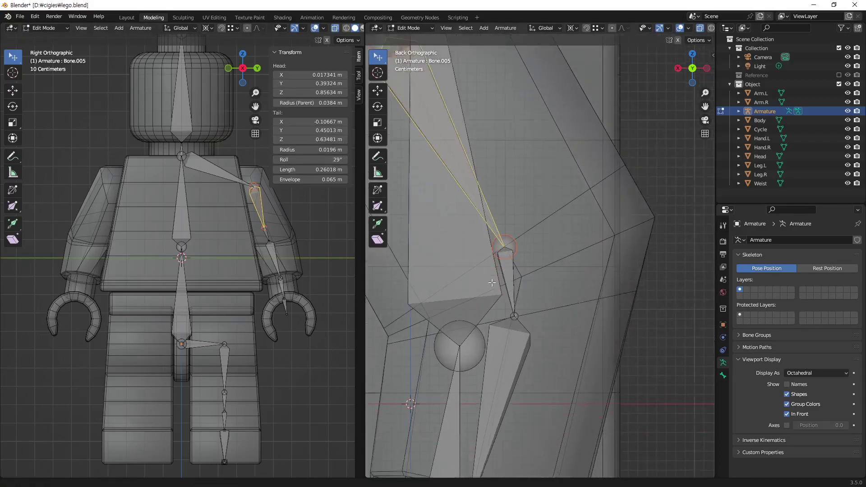
scroll(479, 233, "up", 1)
left_click(479, 233)
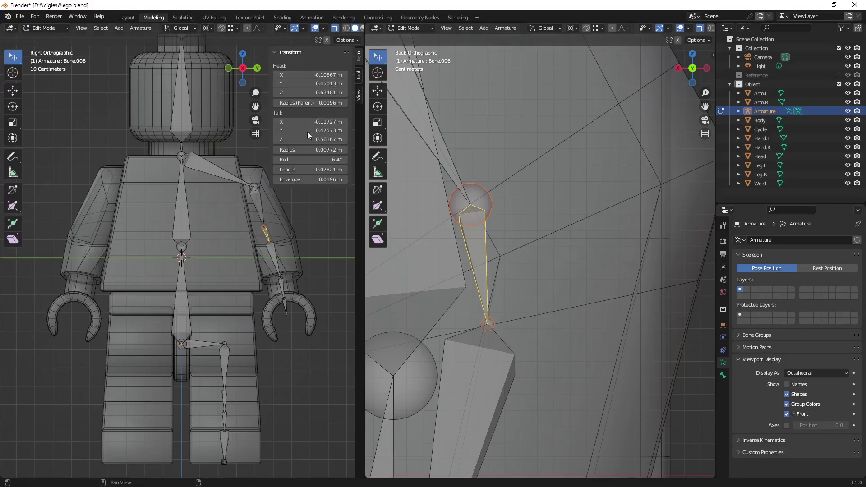
left_click_drag(311, 159, 316, 159)
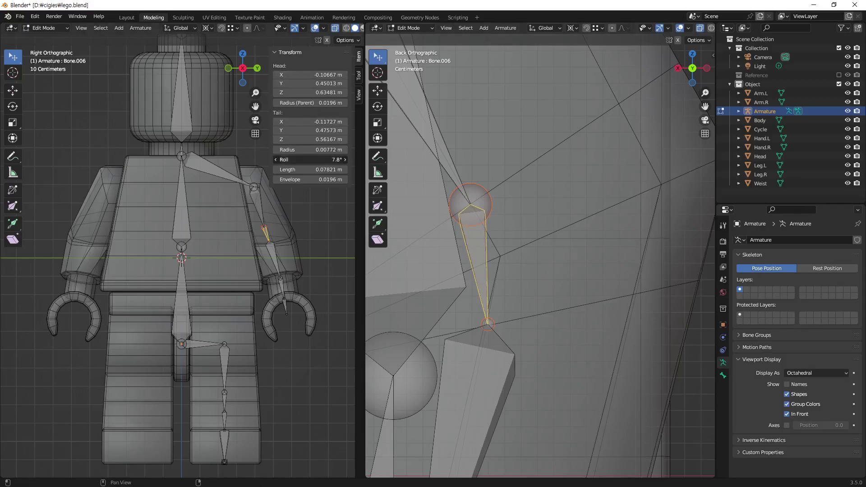
middle_click_drag(451, 361, 512, 166, "shift")
scroll(513, 165, "up", 1)
left_click(510, 225)
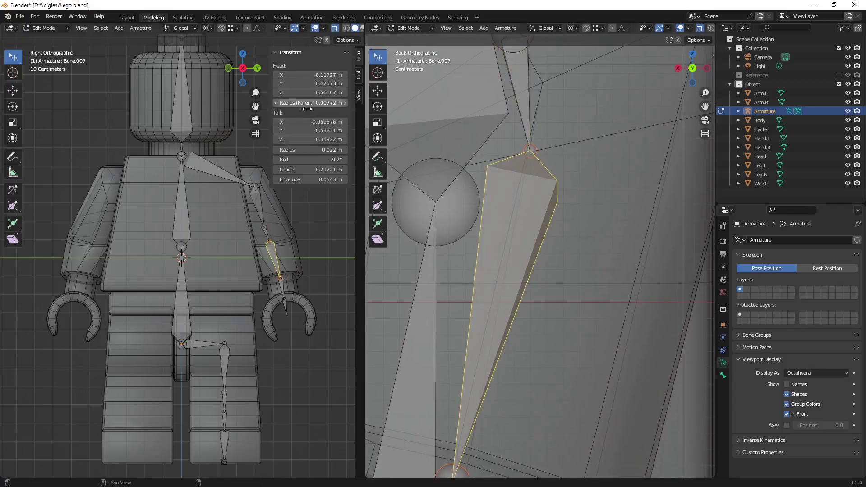
left_click_drag(312, 159, 307, 159)
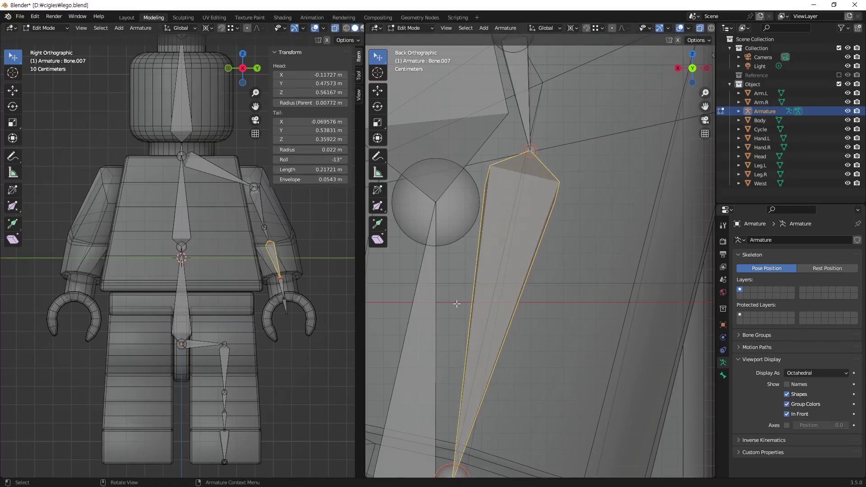
middle_click_drag(515, 350, 550, 164, "shift")
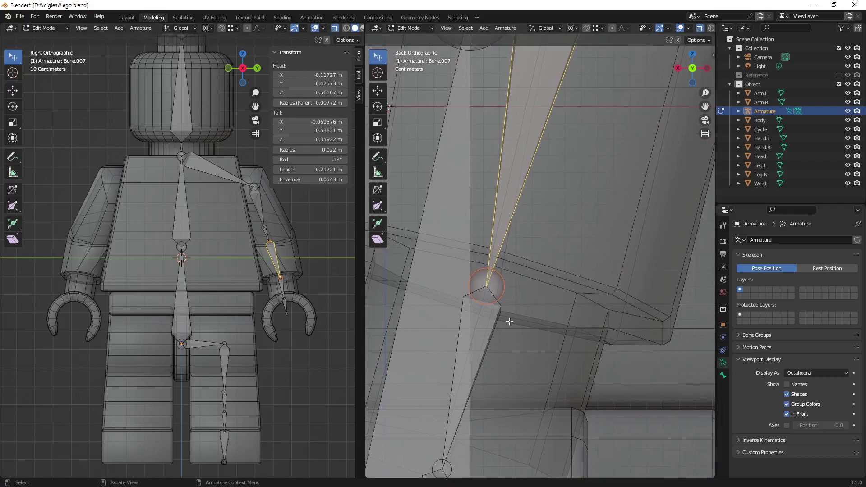
left_click(475, 329)
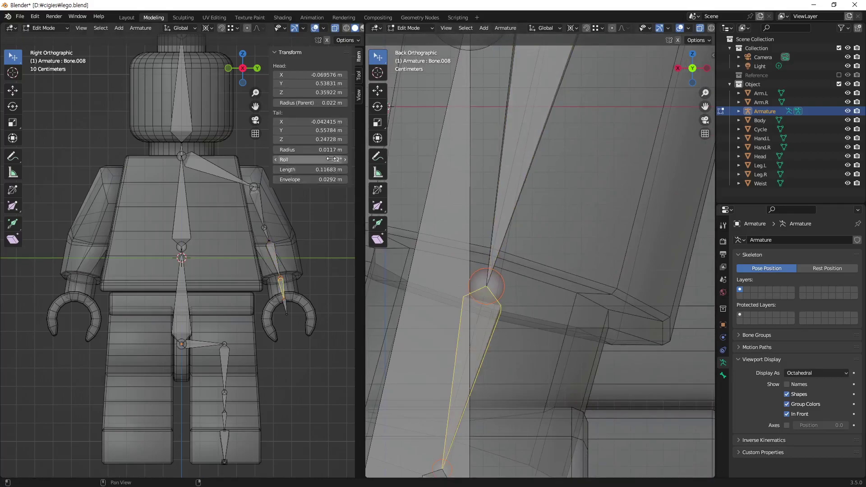
left_click_drag(332, 159, 336, 158)
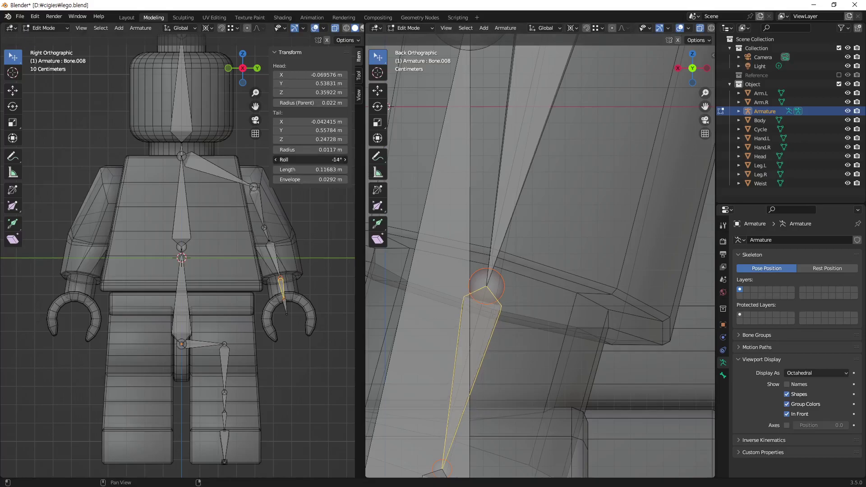
scroll(295, 281, "up", 1)
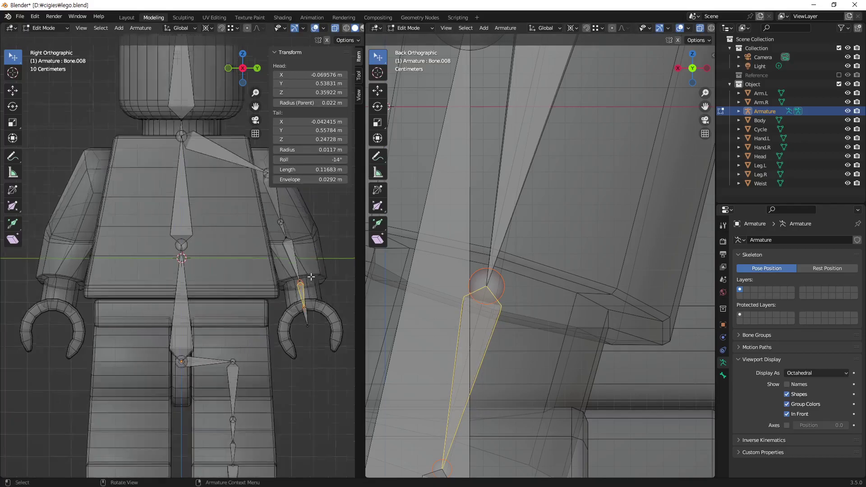
scroll(295, 280, "up", 2)
scroll(295, 281, "up", 2)
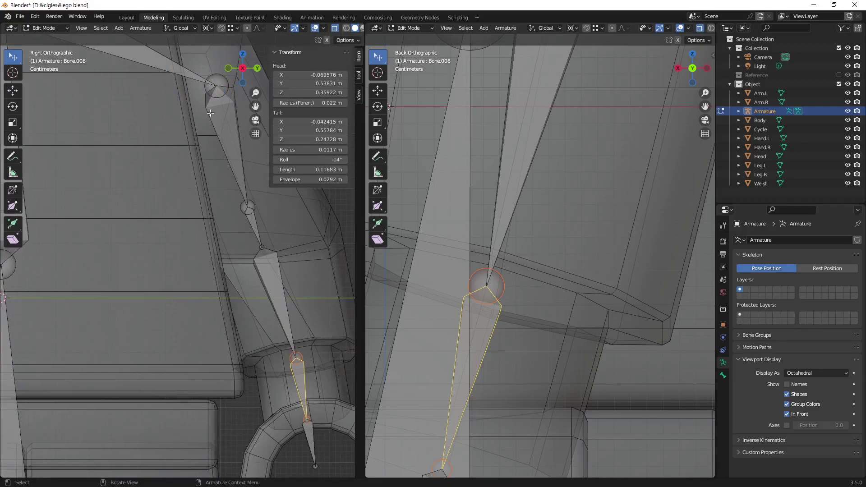
scroll(270, 244, "down", 3)
scroll(270, 244, "down", 3)
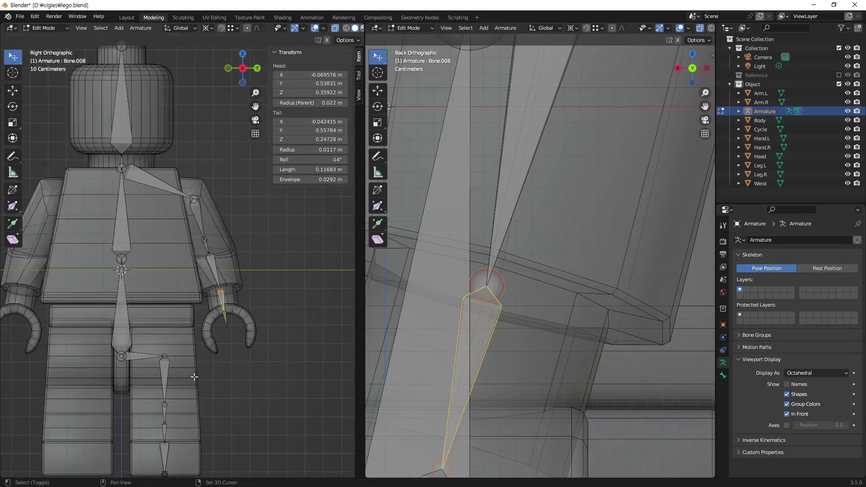
scroll(214, 253, "up", 3)
scroll(214, 261, "up", 2)
scroll(214, 261, "down", 1)
scroll(541, 323, "down", 2)
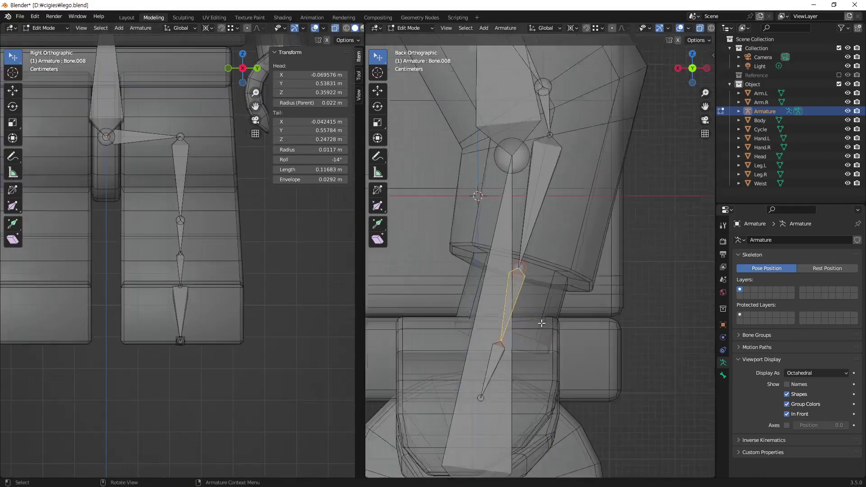
scroll(539, 347, "down", 2)
scroll(546, 226, "down", 2)
scroll(511, 188, "down", 3, "shift")
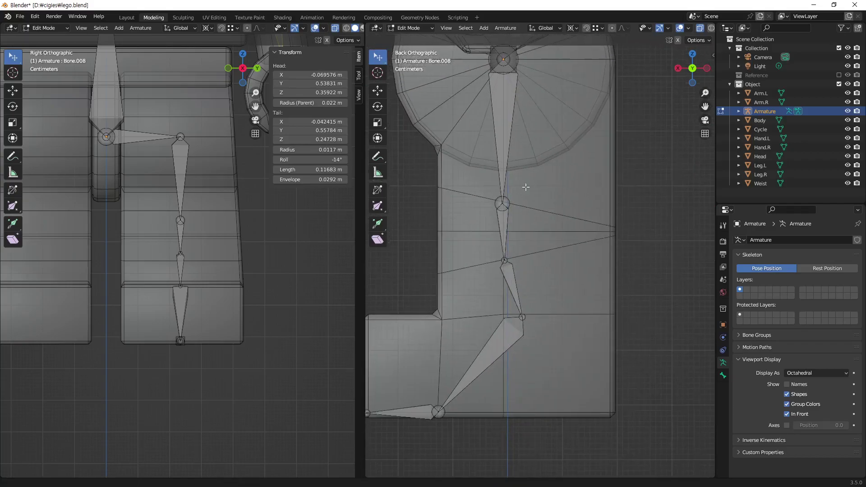
scroll(515, 121, "down", 2)
scroll(515, 121, "up", 3, "shift")
scroll(515, 121, "up", 1)
scroll(555, 166, "down", 1)
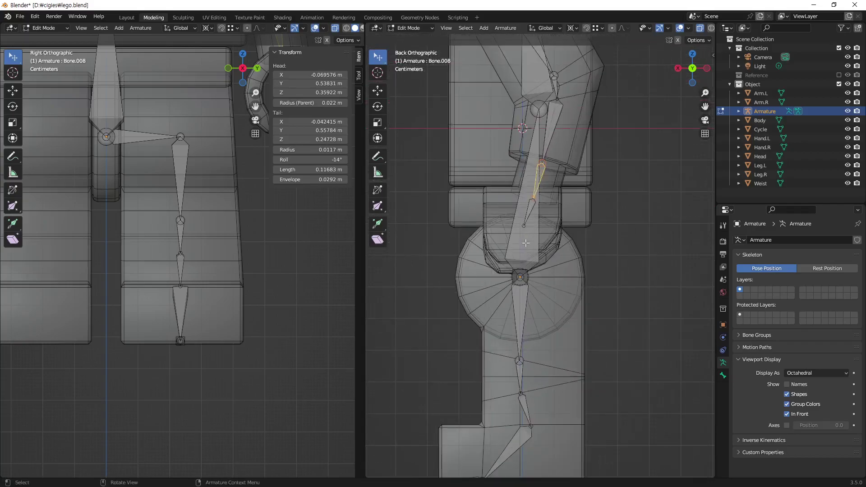
scroll(555, 167, "down", 1)
scroll(555, 166, "down", 1)
scroll(555, 167, "up", 2, "shift")
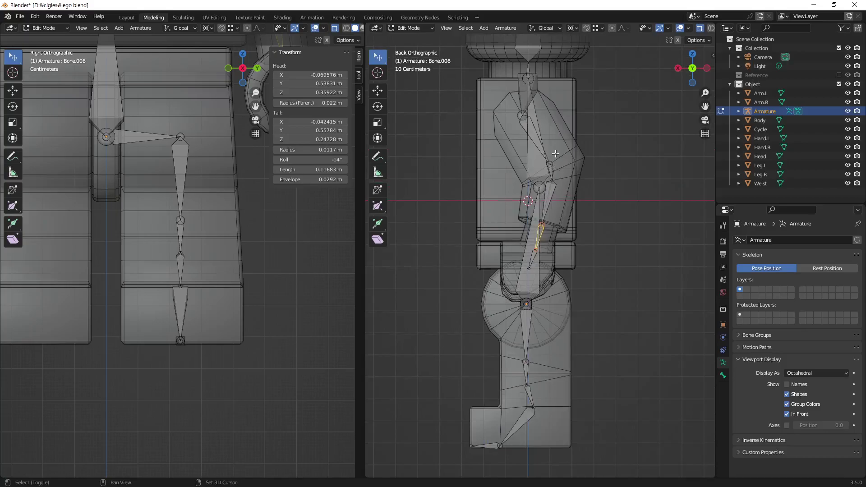
scroll(549, 198, "down", 1)
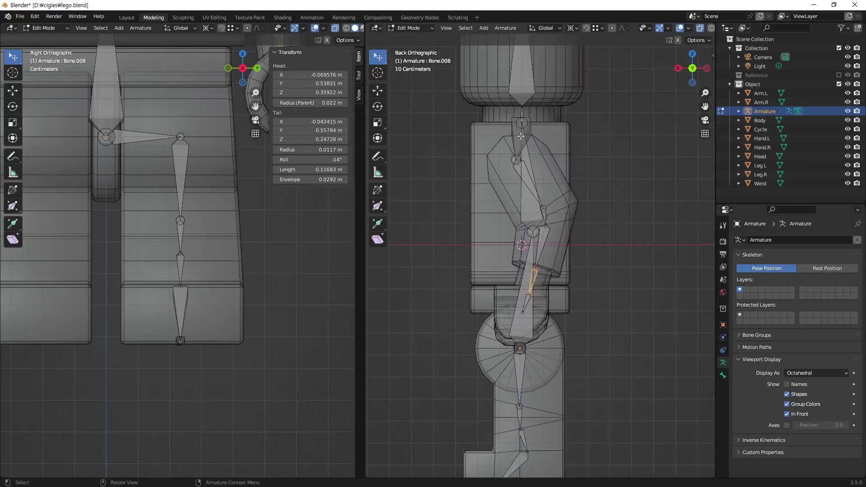
scroll(523, 161, "down", 1)
scroll(526, 179, "up", 1, "shift")
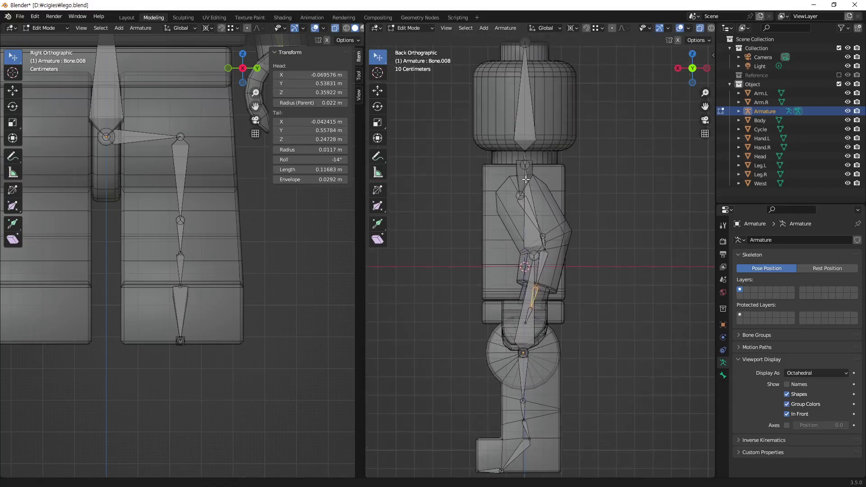
scroll(525, 180, "down", 1)
scroll(525, 180, "up", 1)
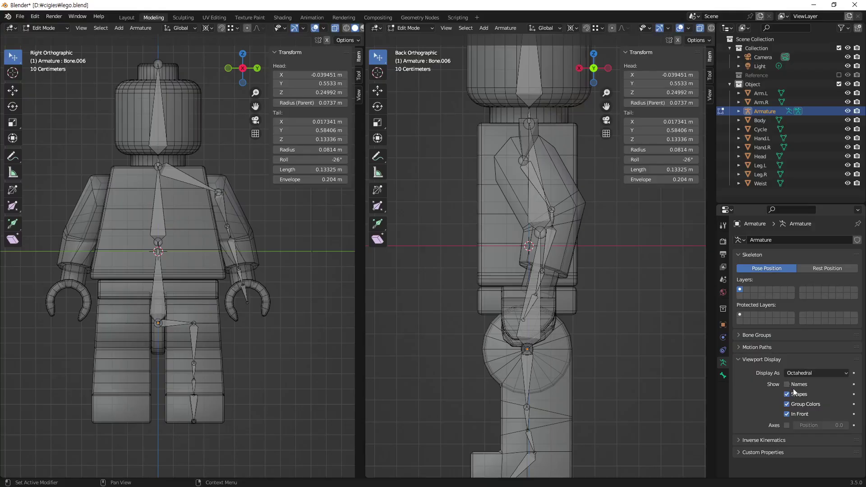
Step: Turn on Show Names in the armature's Viewport Display and select hip bone Bone.010
left_click(786, 385)
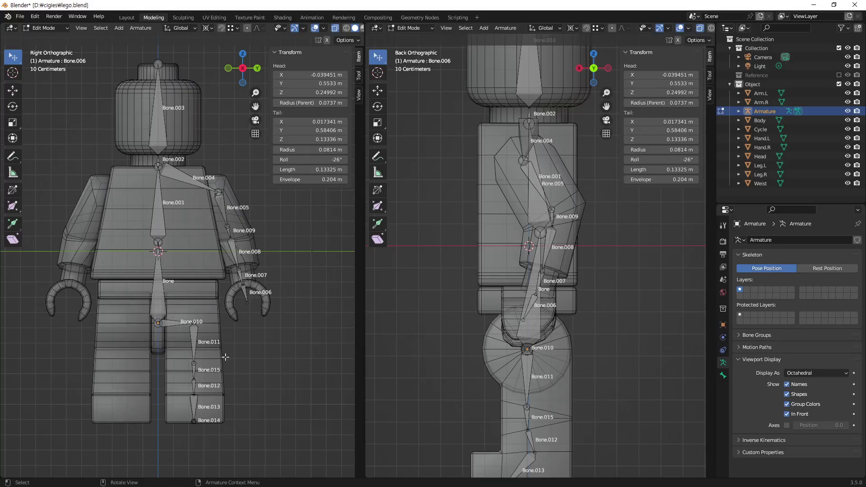
left_click(166, 323)
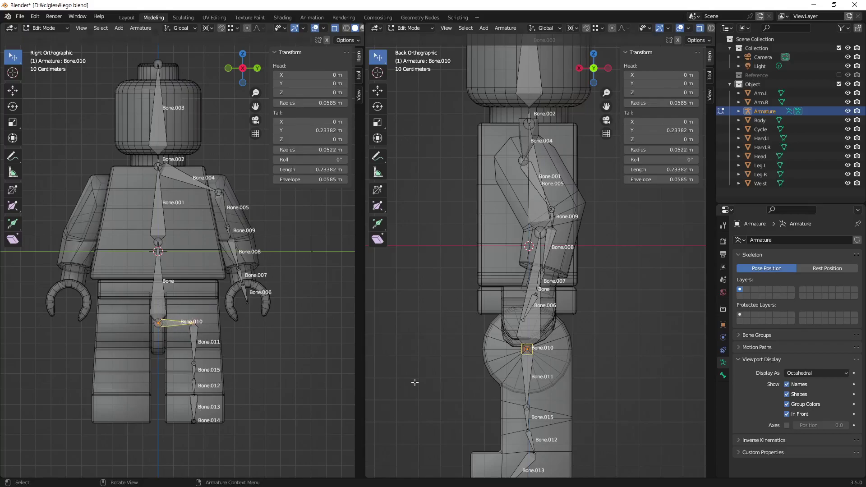
Step: Select the leg chain from Bone.010 down to Bone.014 and show all bone layers
middle_click_drag(550, 408, 553, 339, "shift")
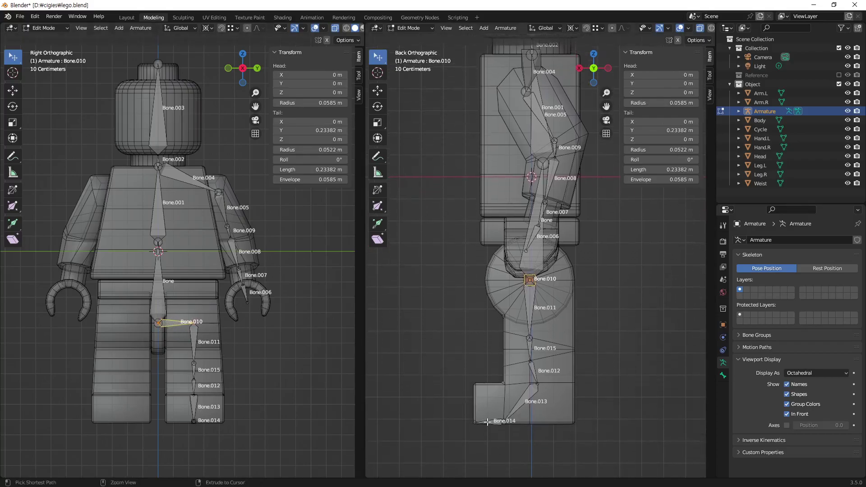
left_click(487, 422, "ctrl")
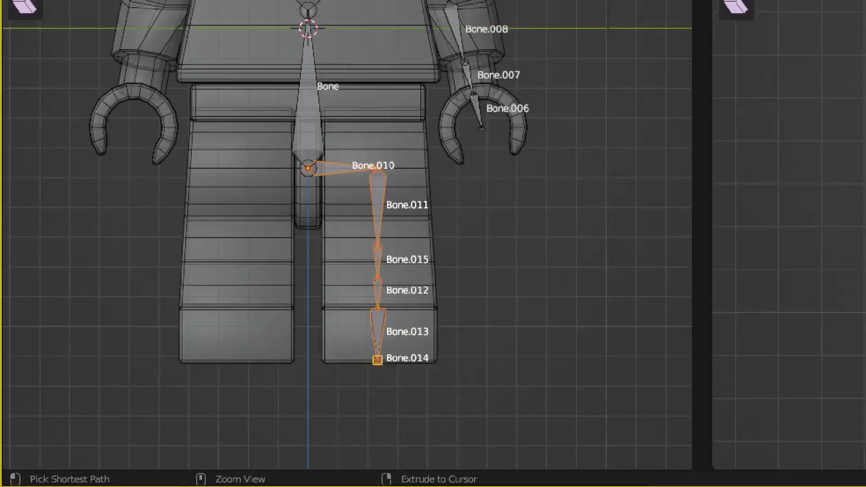
key("ctrl+grave")
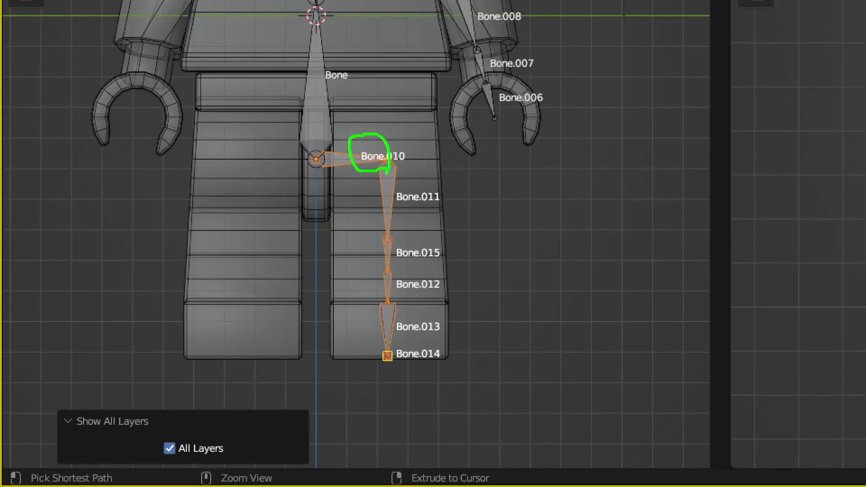
mouse_move(477, 185)
left_mouse_down()
mouse_move(507, 218)
mouse_move(528, 200)
mouse_move(542, 221)
mouse_move(511, 259)
left_mouse_up()
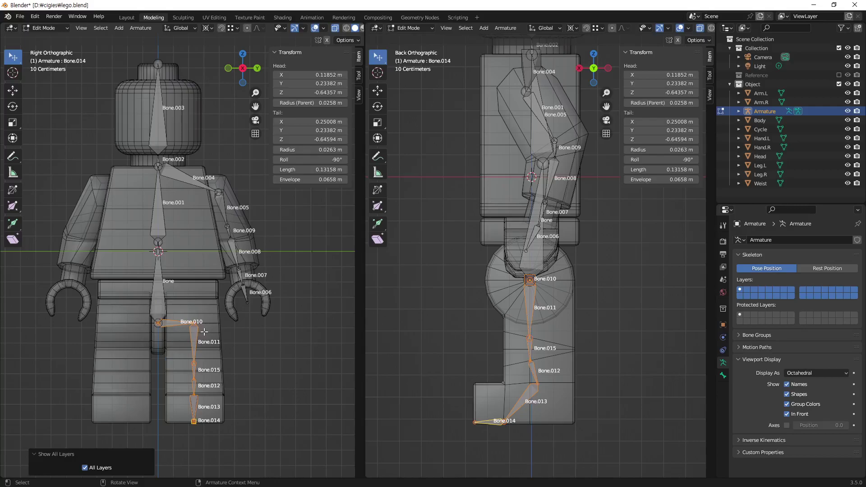
Step: Batch-rename the selected bones (data type Bones), replacing 'Bone' with 'Leg'
key("ctrl+F2")
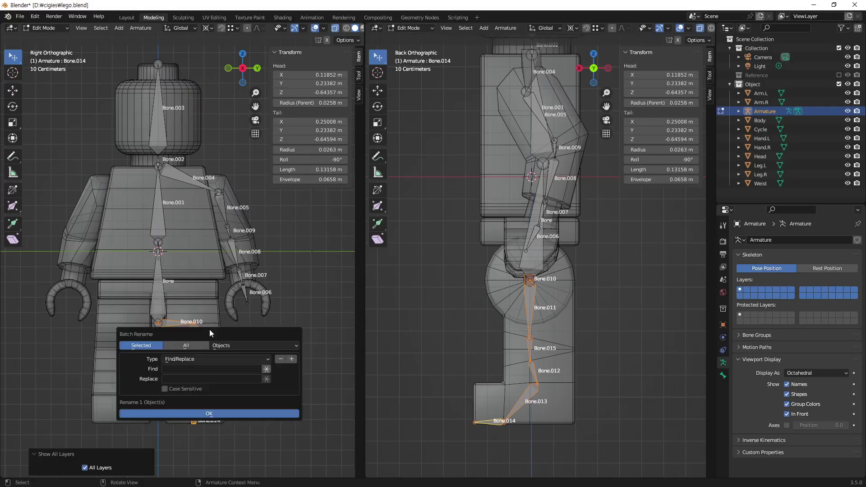
left_click_drag(210, 332, 231, 240)
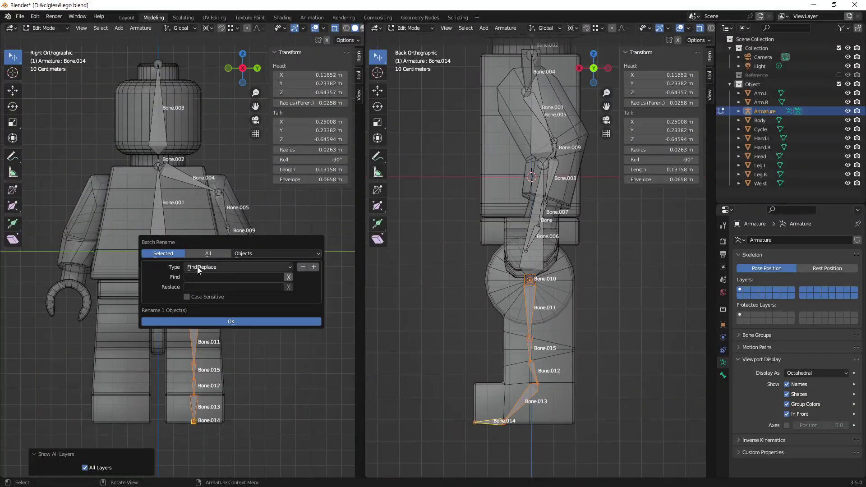
left_click(246, 253)
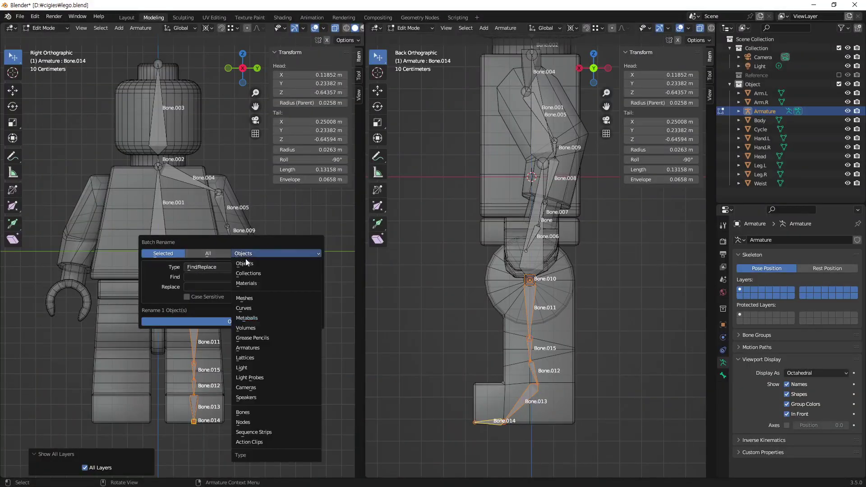
left_click(252, 412)
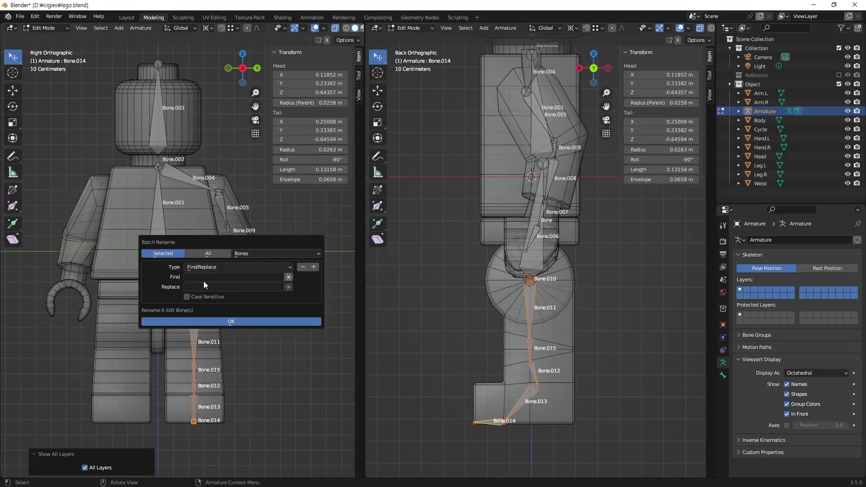
left_click(260, 277)
type("Bon")
type("L")
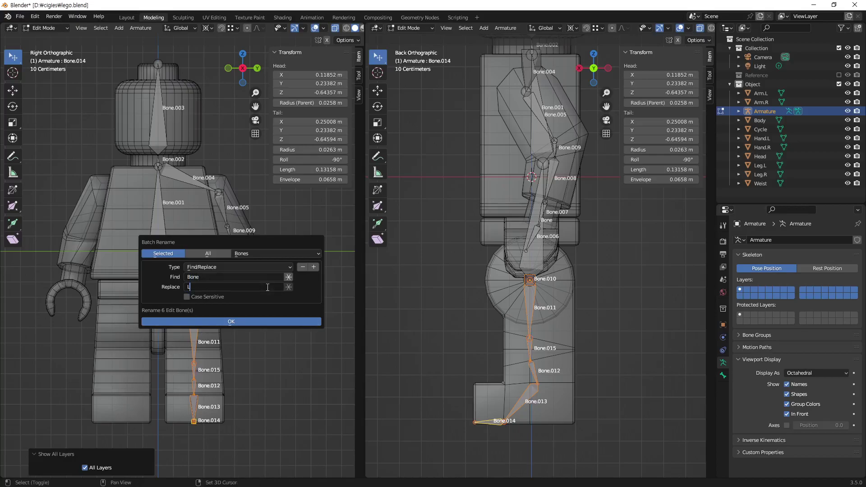
type("eg")
left_click(240, 321)
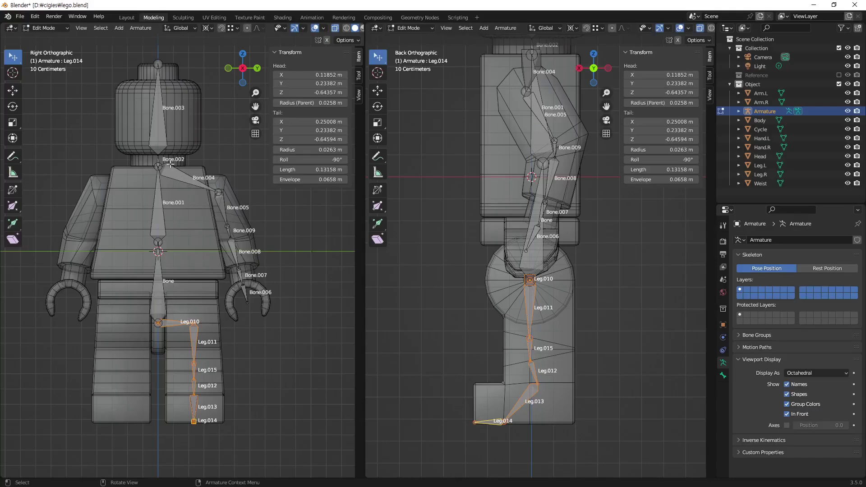
Step: Select the arm bone chain from Bone.004 down to Bone.006
left_click(173, 171)
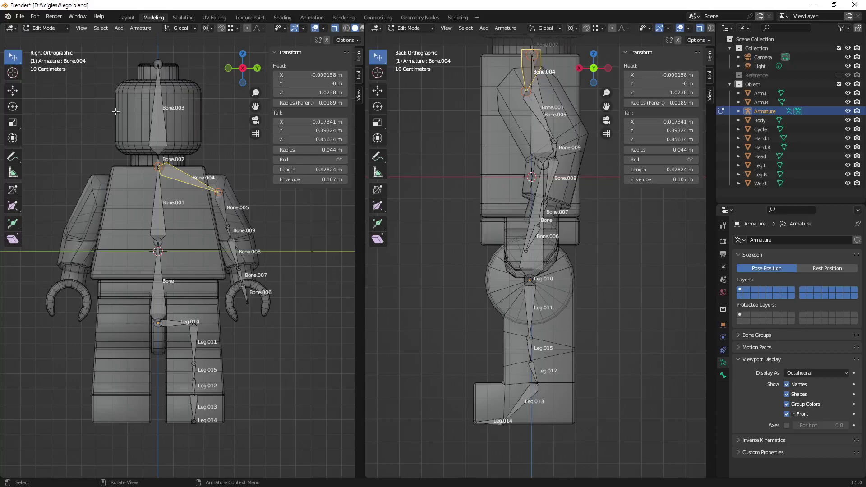
key("w")
left_click_drag(209, 163, 277, 310, "shift")
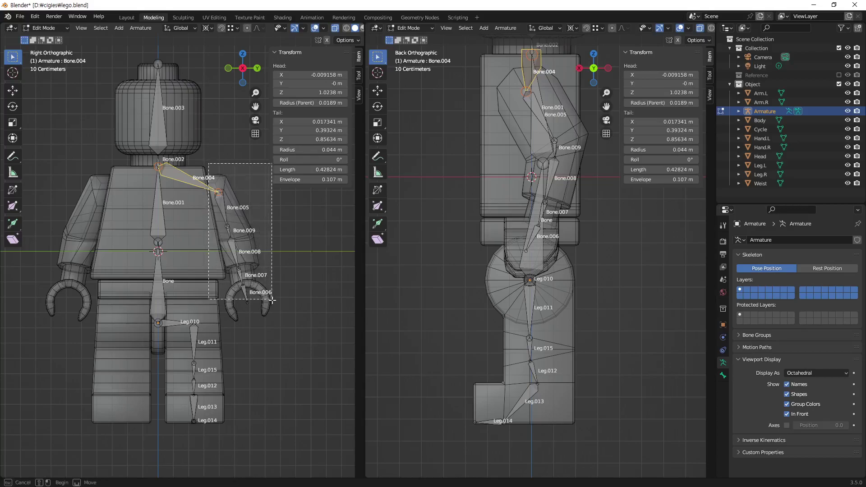
left_click(289, 333)
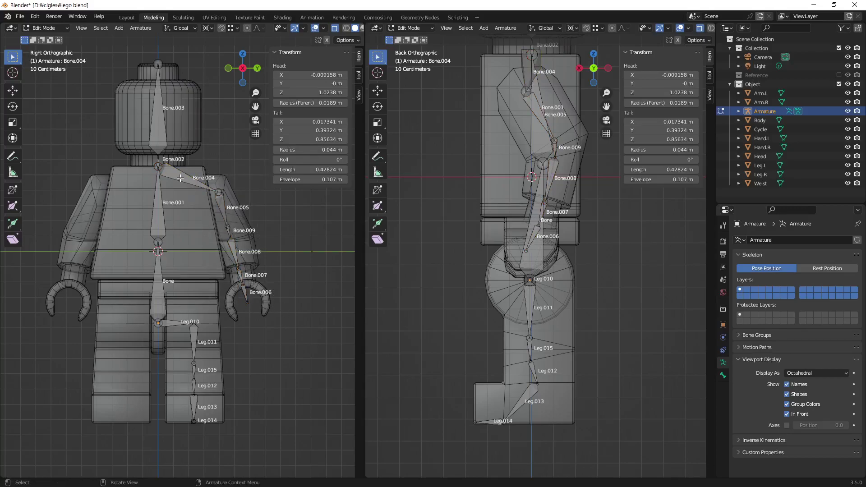
left_click(180, 179)
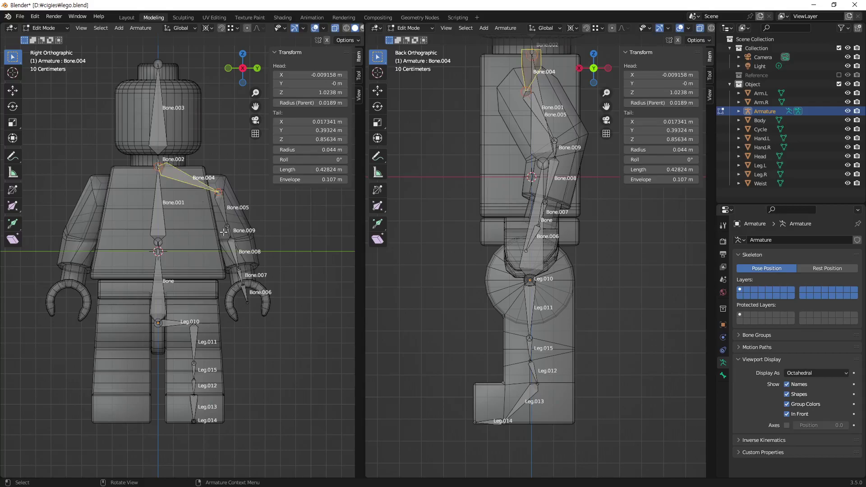
left_click(245, 291, "ctrl")
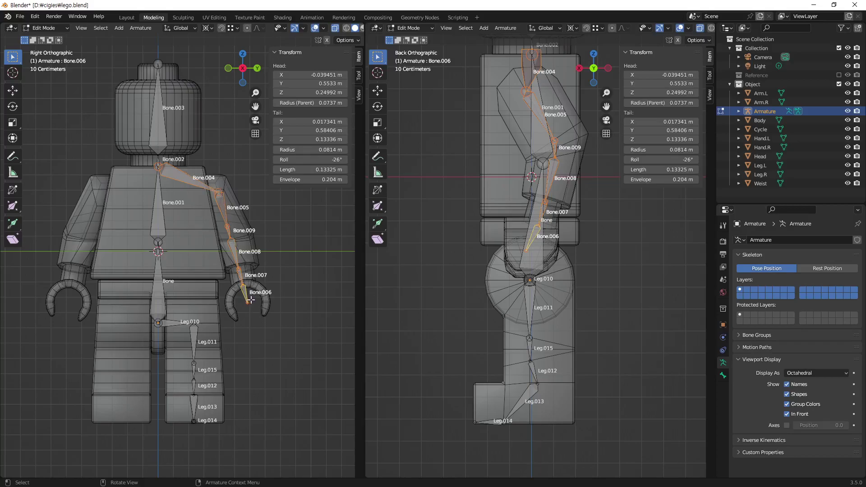
Step: Batch-rename the arm bones, replacing 'Bone' with 'Arm'
key("ctrl+F2")
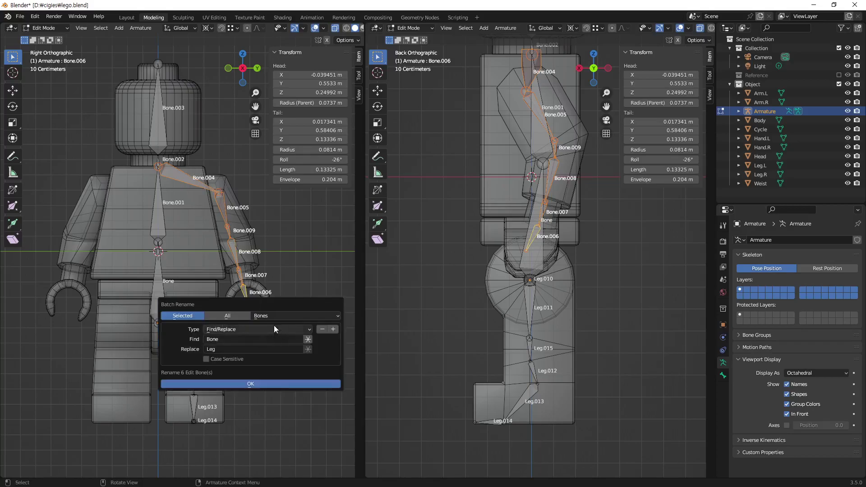
left_click(227, 340)
left_click(226, 351)
type("Arm")
left_click(249, 384)
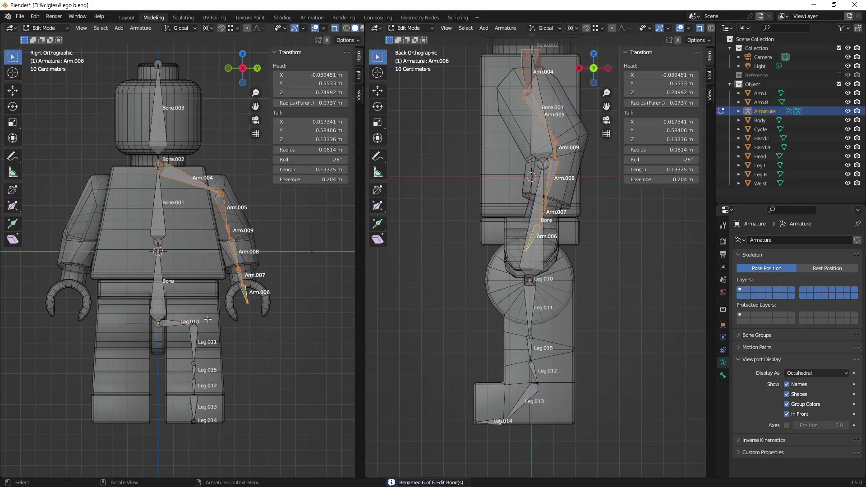
Step: Select Bone and Bone.001 and batch-rename them, replacing 'Bone' with 'Spine'
left_click(163, 296)
left_click(162, 227, "shift")
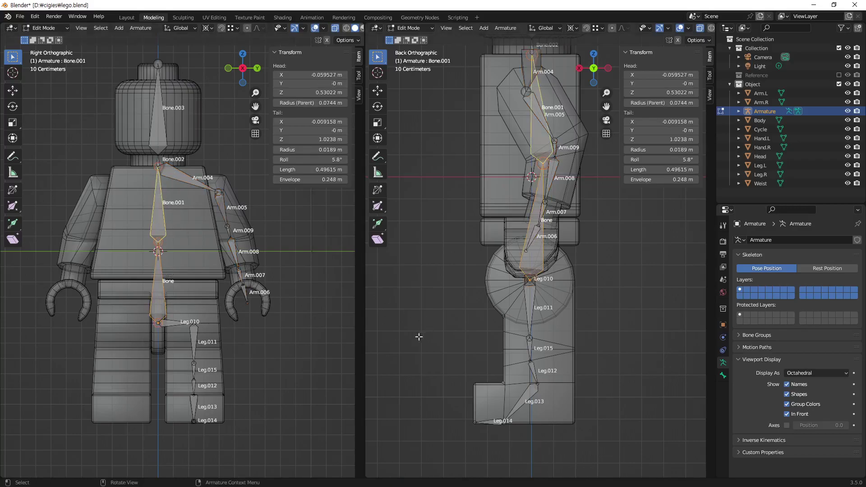
key("ctrl+F2")
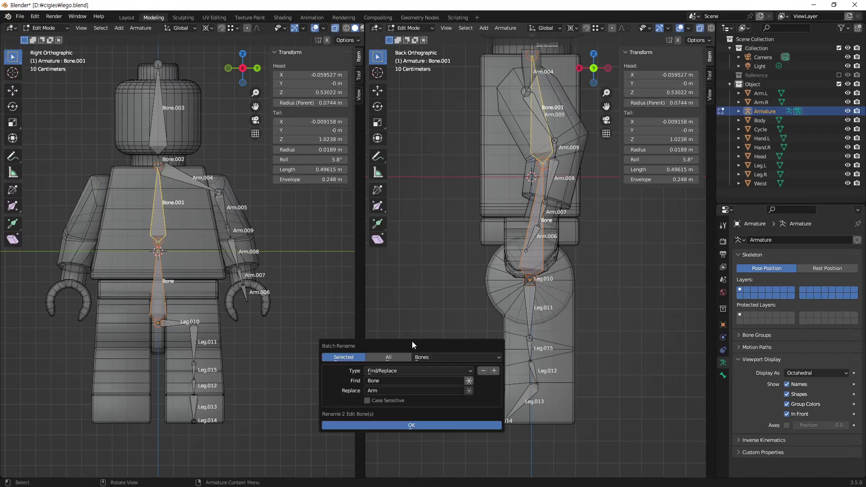
left_click(399, 392)
type("Spine")
left_click(424, 426)
Step: Select the short neck bone Bone.002 at the base of the head, dismissing Batch Rename
scroll(173, 152, "up", 2)
scroll(149, 112, "up", 2)
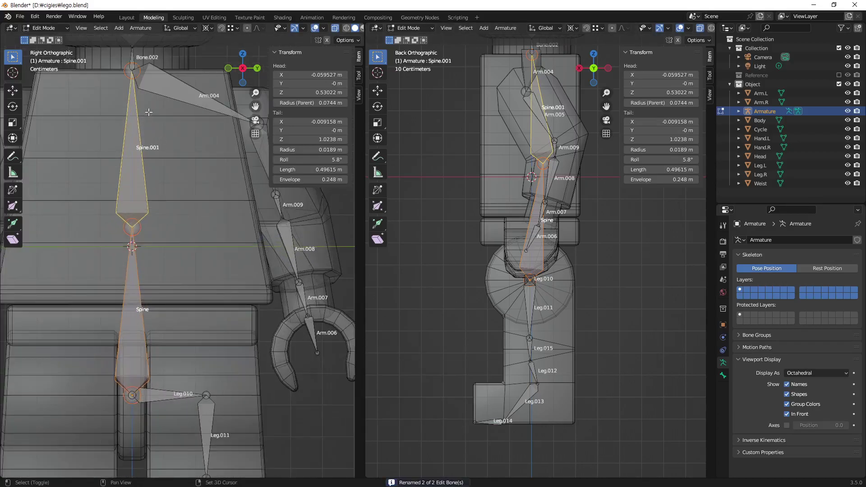
middle_click_drag(149, 111, 190, 272, "shift")
left_click(173, 219)
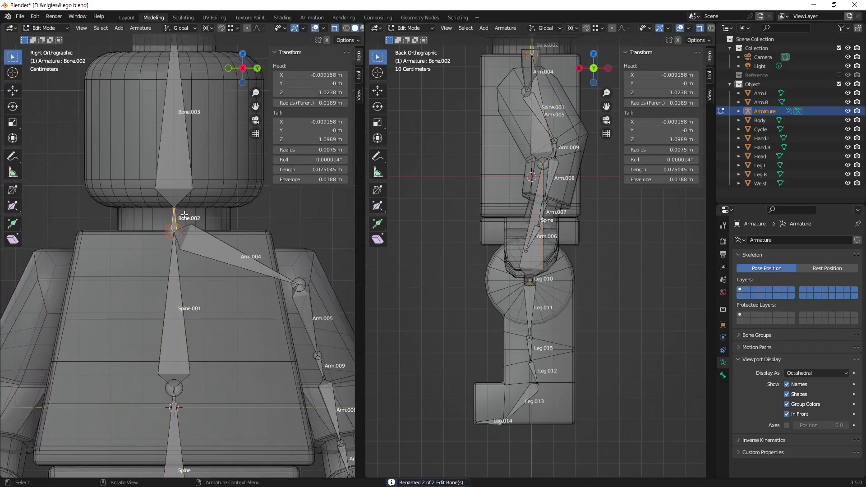
left_click(167, 173)
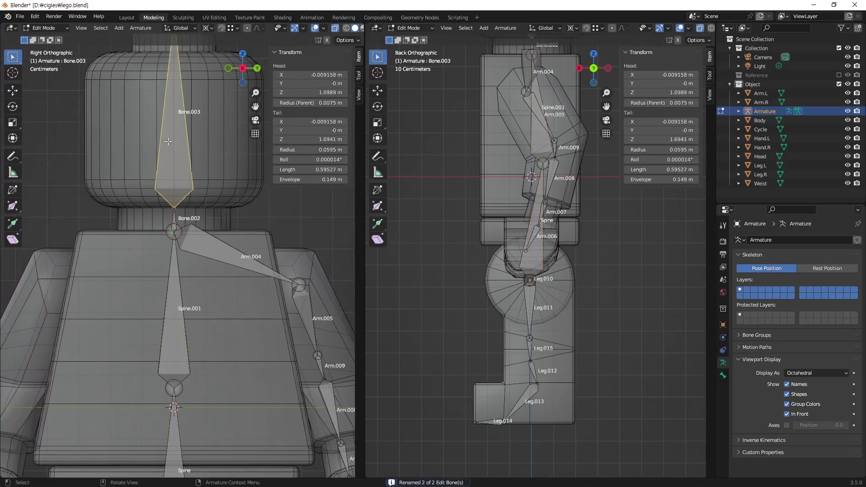
left_click(174, 219)
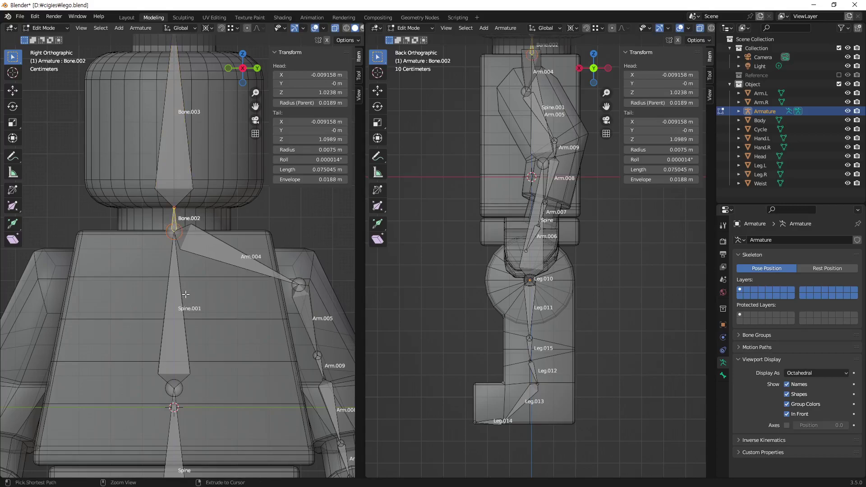
key("ctrl+F2")
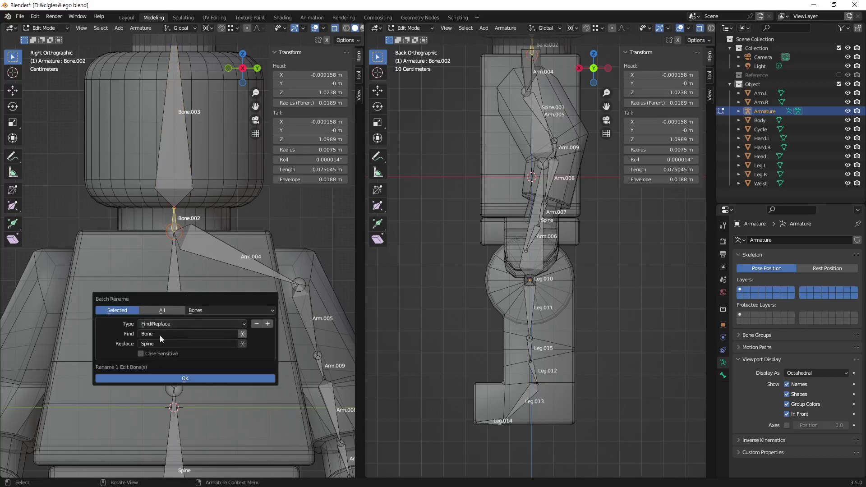
left_click(180, 378)
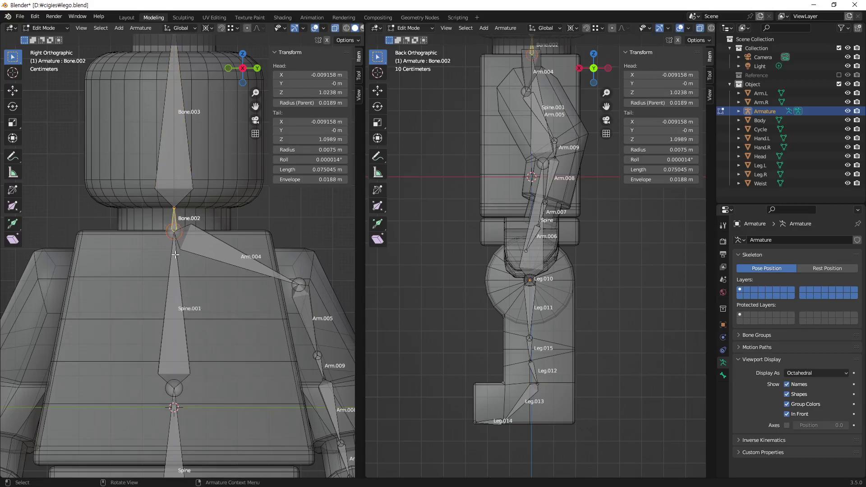
Step: Rename the neck bone from Bone.002 to Neck.002
key("F2")
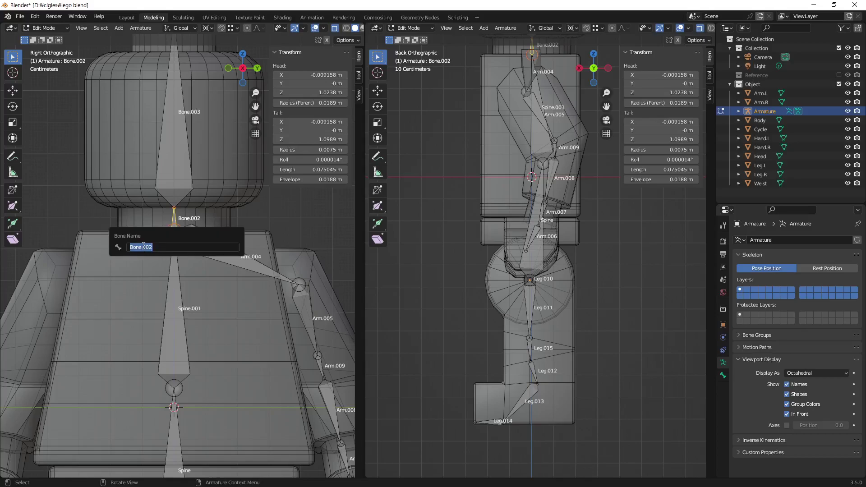
left_click_drag(143, 247, 130, 247)
type("Neck")
key("Return")
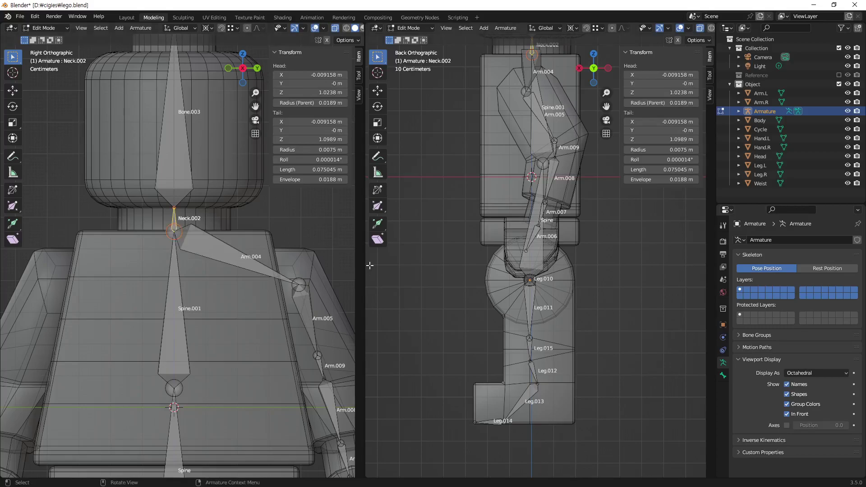
Step: Rename the bone inside the head from Bone.003 to Head.003
left_click(166, 156)
key("F2")
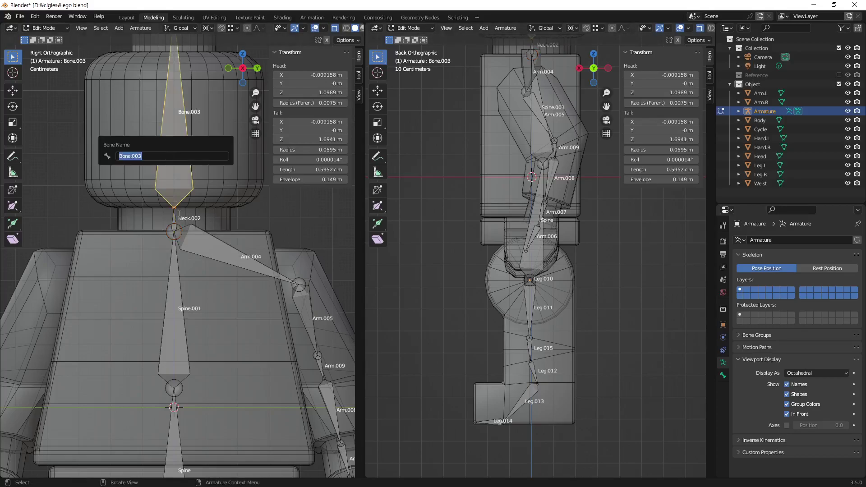
left_click_drag(130, 158, 95, 158)
type("Head")
key("Return")
scroll(223, 316, "down", 2)
Step: Select the arm chain Arm.004–Arm.006 and the leg chain Leg.010–Leg.014 on one side
scroll(232, 307, "down", 1)
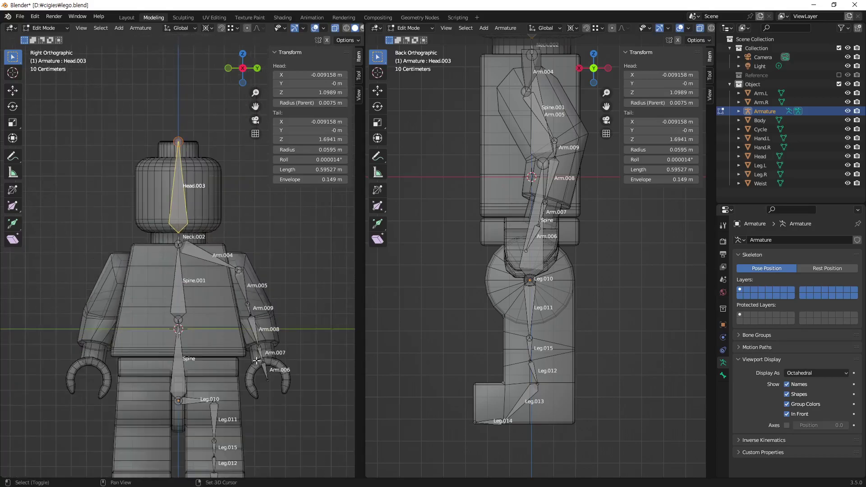
scroll(242, 295, "down", 1)
scroll(550, 242, "down", 1)
scroll(550, 242, "down", 1)
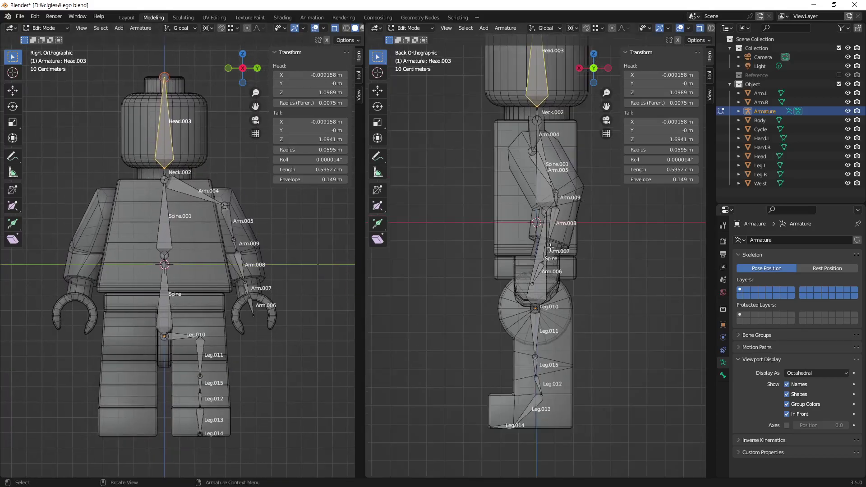
scroll(550, 242, "down", 1)
middle_click_drag(550, 242, 545, 270, "shift")
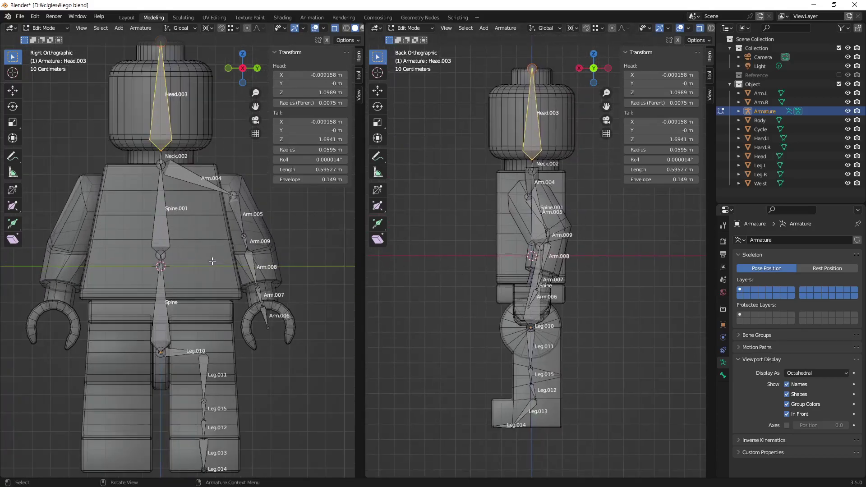
middle_click_drag(212, 261, 226, 259, "shift")
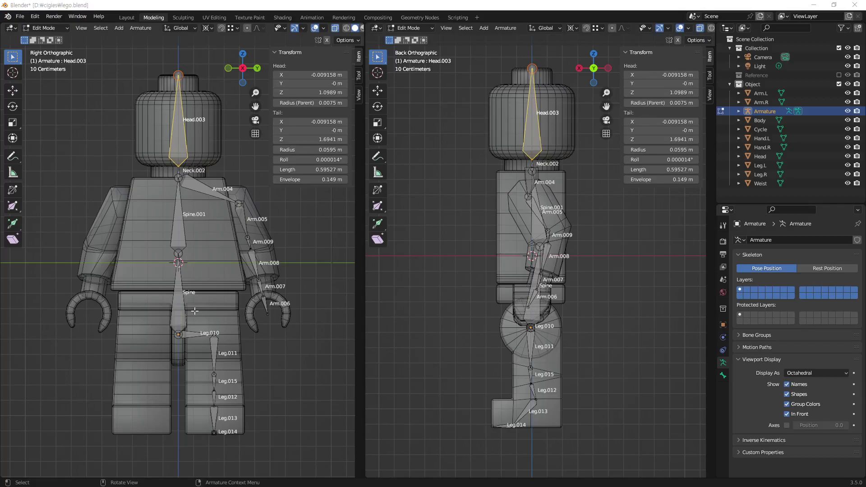
left_click(214, 193)
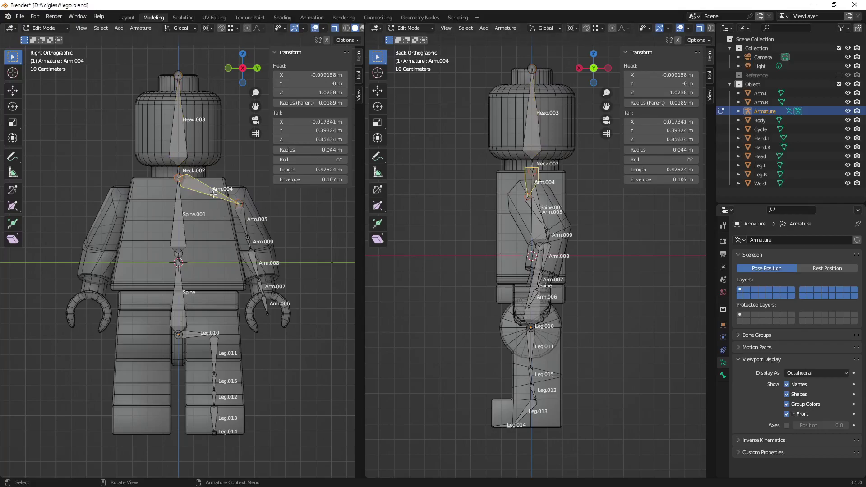
left_click(266, 303, "ctrl")
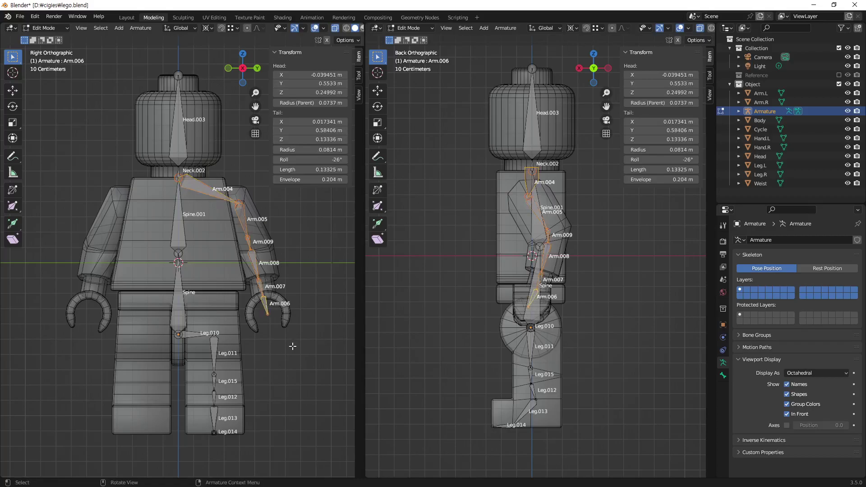
left_click(195, 336, "shift")
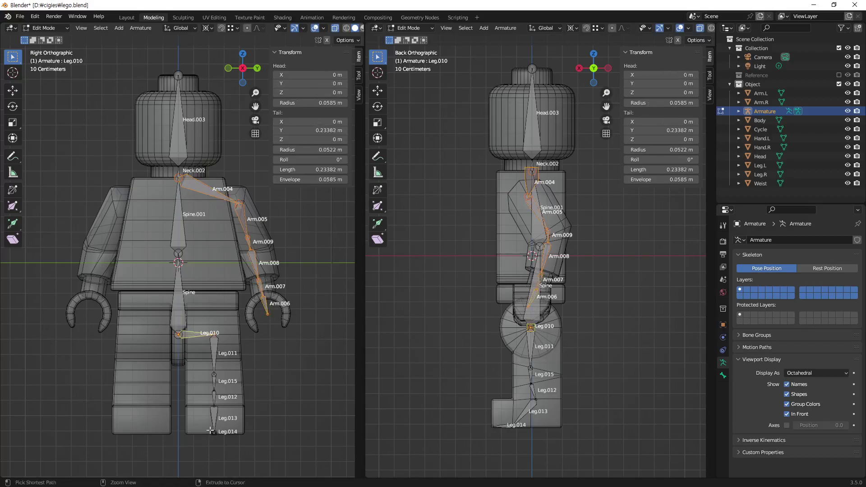
left_click(505, 425, "ctrl")
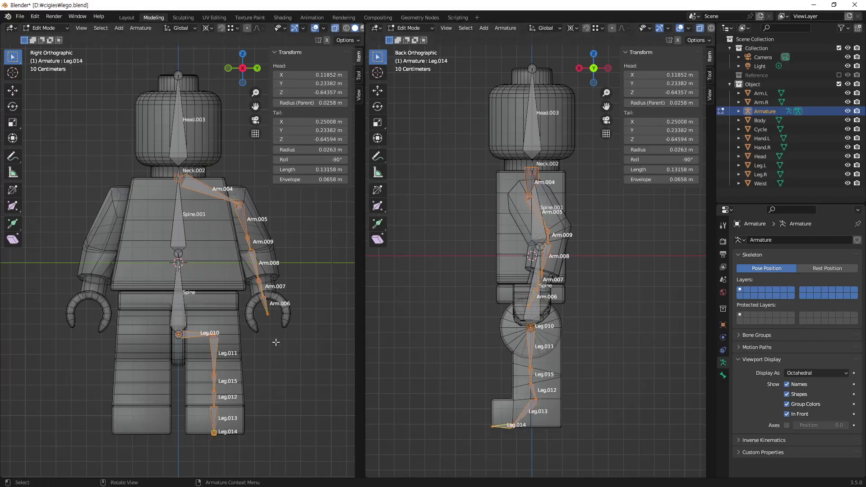
mouse_move(276, 342)
middle_mouse_down()
mouse_move(206, 343)
mouse_move(210, 322)
middle_mouse_up()
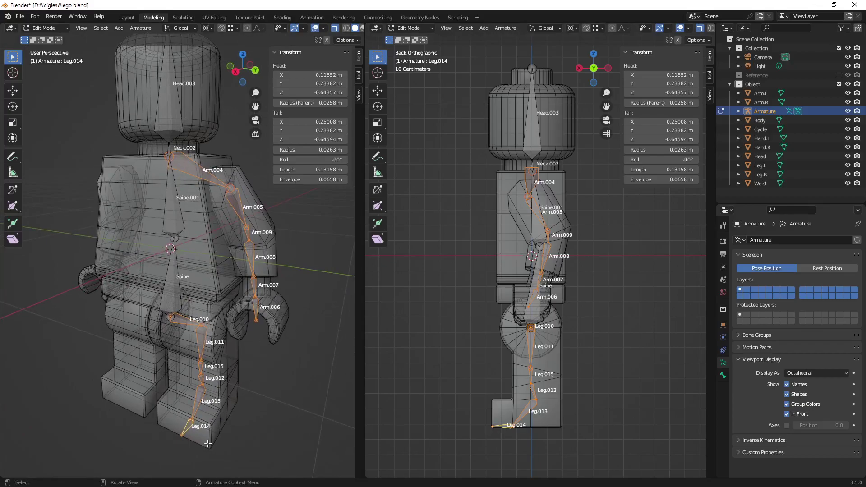
Step: Auto-name the selected arm and leg bones with .L/.R suffixes by X-axis
right_click(312, 205)
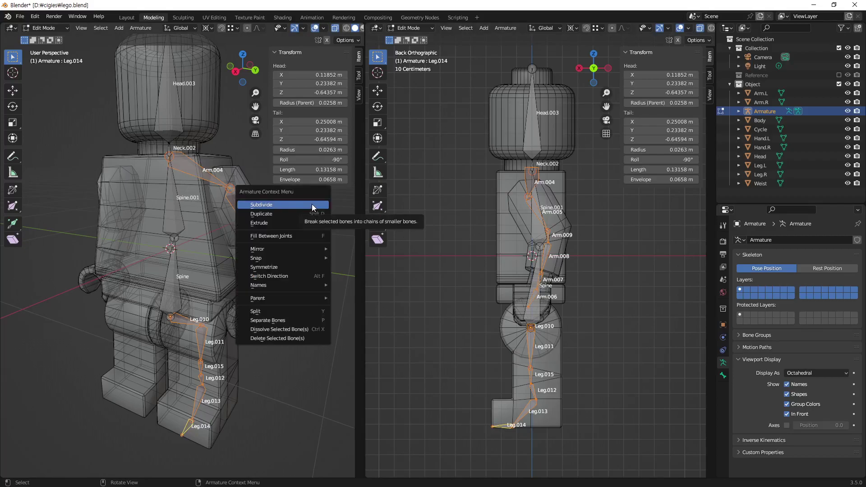
mouse_move(270, 285)
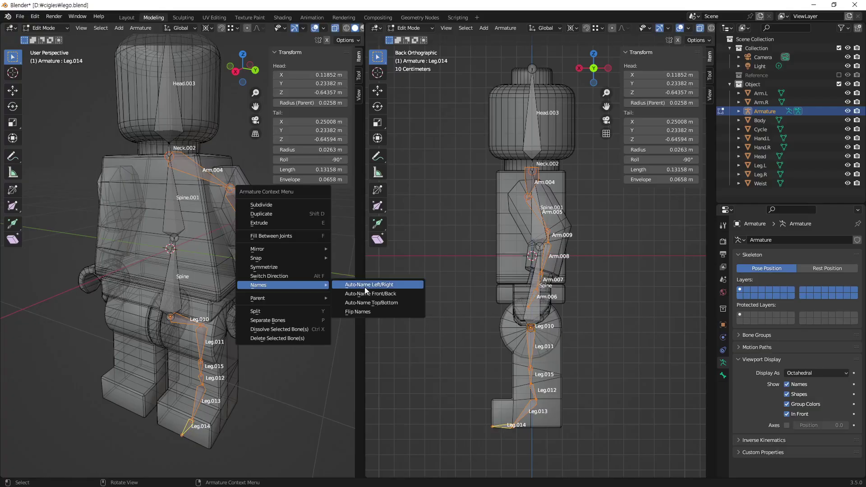
left_click(365, 287)
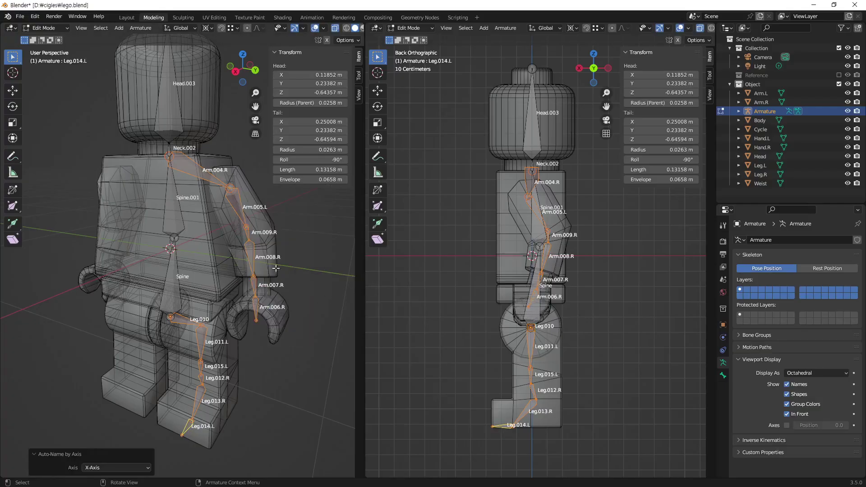
middle_click_drag(276, 268, 244, 266)
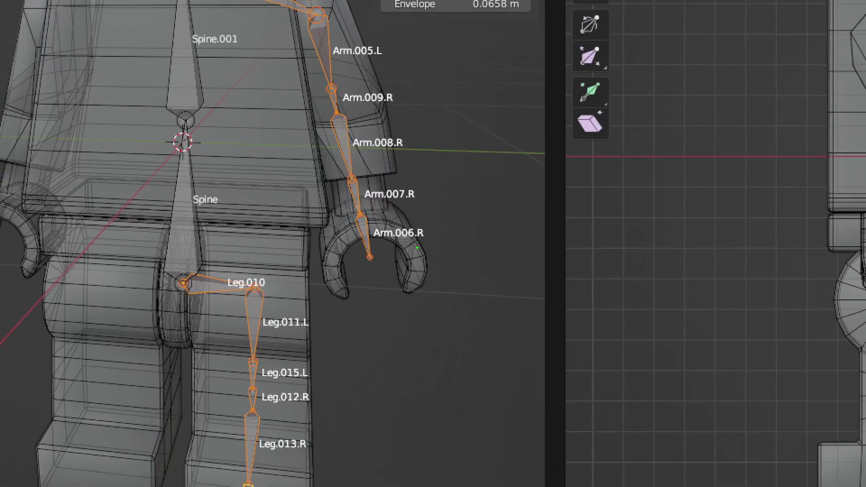
mouse_move(417, 248)
left_mouse_down()
mouse_move(313, 174)
mouse_move(470, 268)
left_mouse_up()
mouse_move(345, 413)
left_mouse_down()
mouse_move(239, 314)
mouse_move(360, 391)
mouse_move(359, 406)
left_mouse_up()
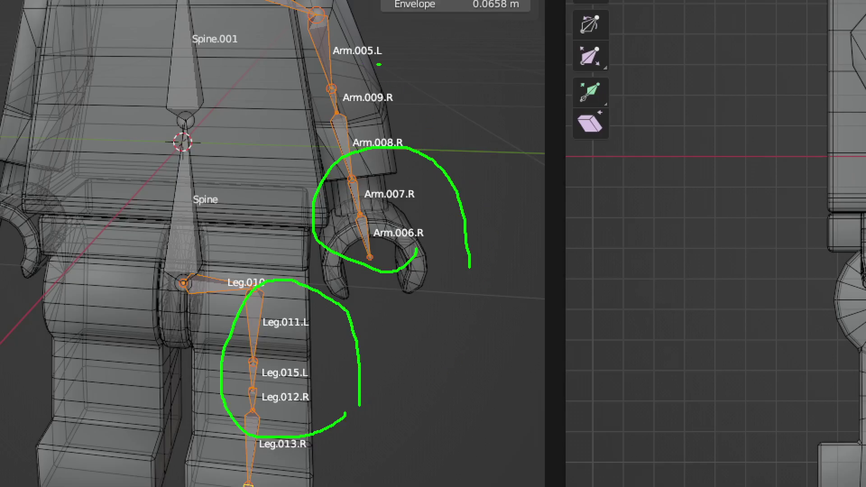
mouse_move(379, 65)
left_mouse_down()
mouse_move(365, 26)
mouse_move(408, 59)
mouse_move(361, 103)
mouse_move(396, 249)
mouse_move(426, 135)
mouse_move(404, 61)
left_mouse_up()
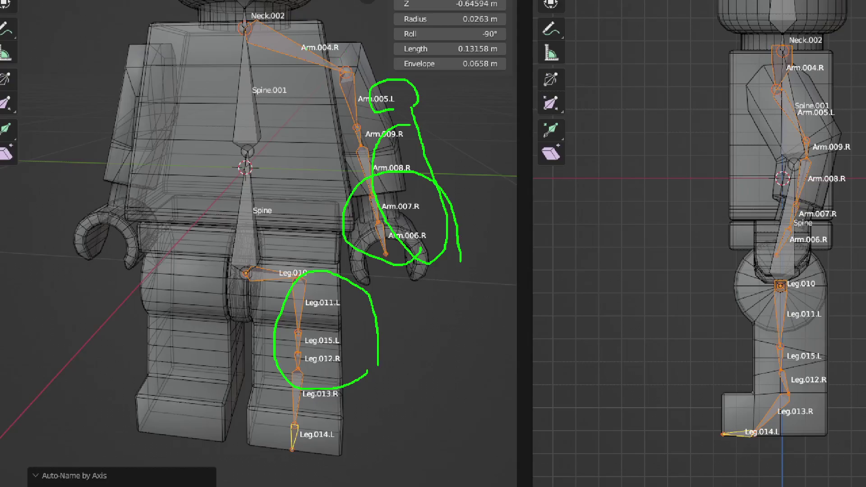
mouse_move(465, 87)
left_mouse_down()
mouse_move(464, 155)
mouse_move(534, 155)
left_mouse_up()
left_click_drag(35, 57, 48, 135)
left_click_drag(36, 51, 127, 146)
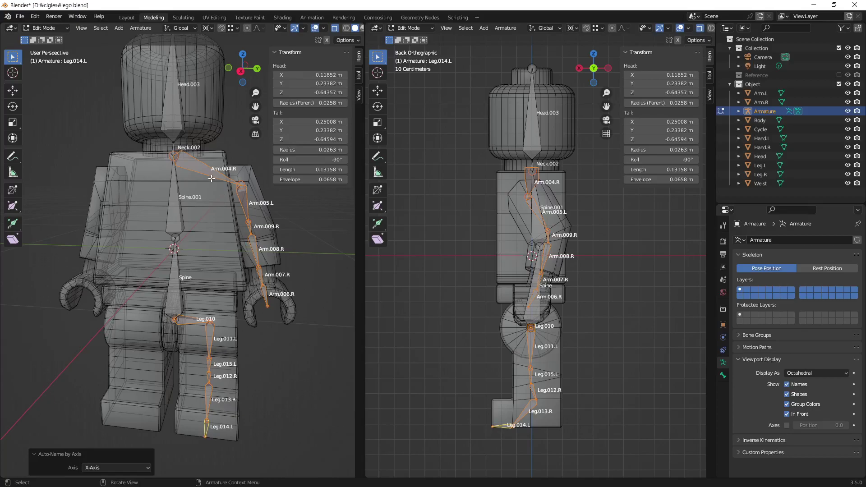
Step: Check the arm bones by selecting Arm.004.R, Arm.008.R, Arm.009.R, Arm.005.L and Spine.001 in turn
left_click(211, 178)
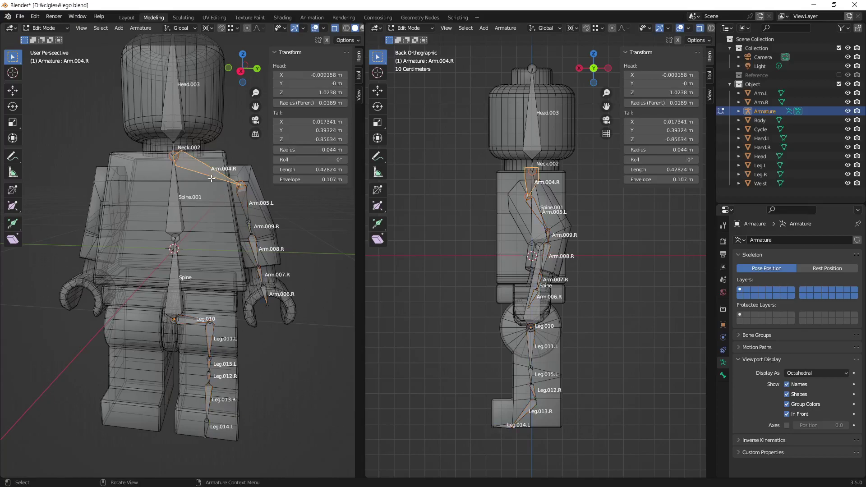
left_click(249, 229, "shift")
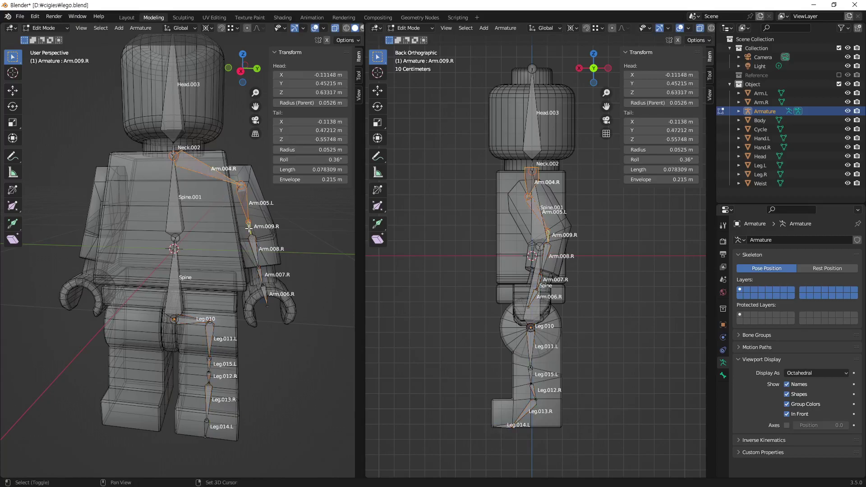
left_click(315, 241)
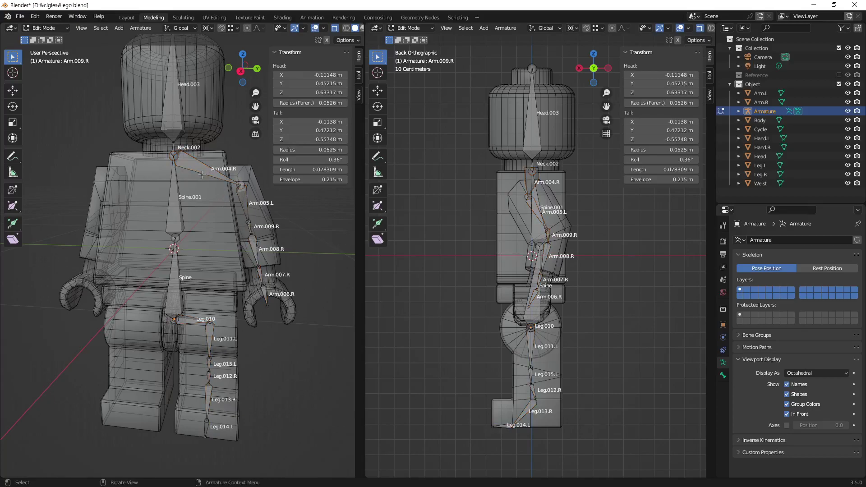
left_click(198, 166)
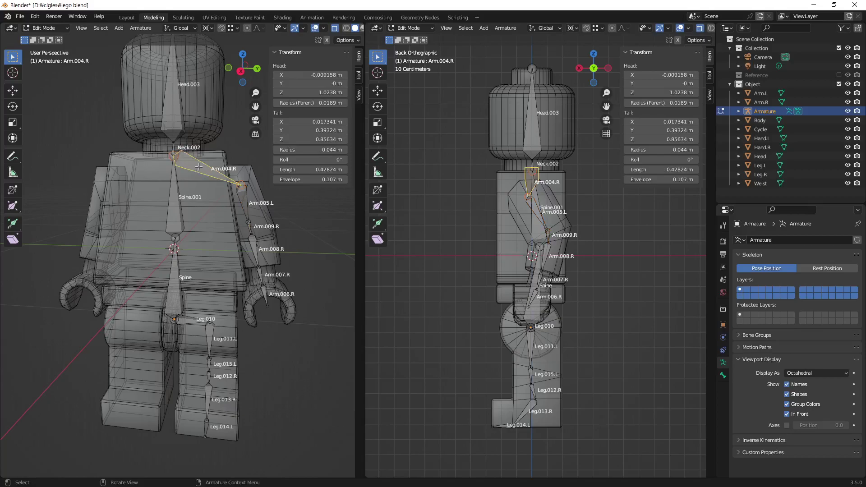
left_click(547, 251, "shift")
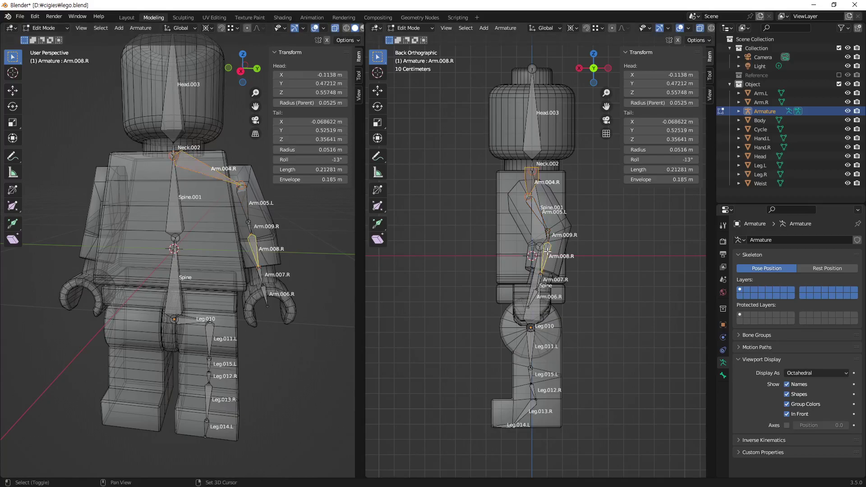
scroll(547, 251, "up", 2)
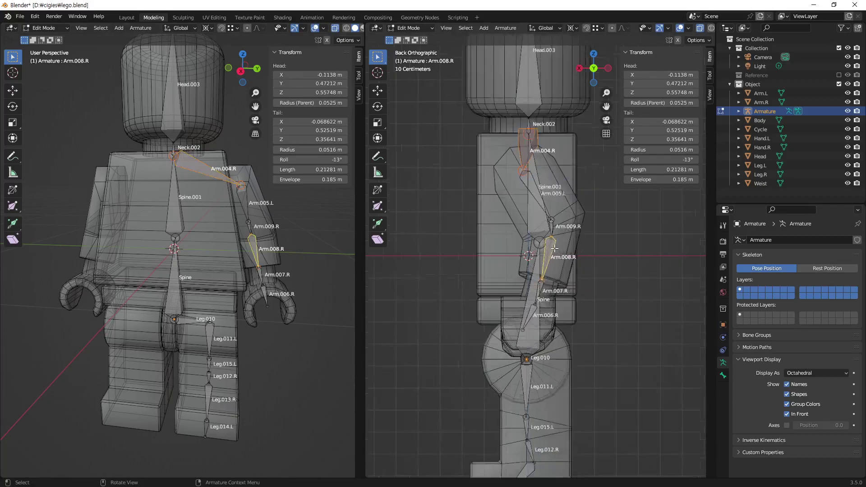
scroll(559, 230, "up", 1)
left_click(554, 222, "shift")
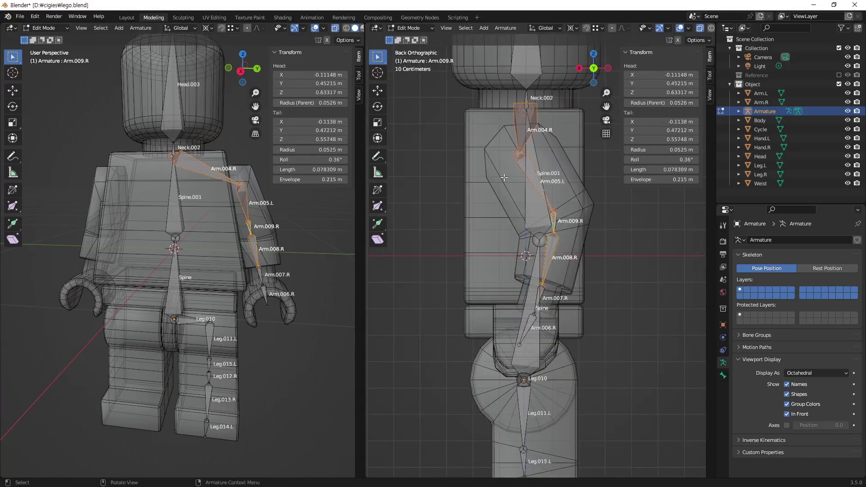
left_click(530, 176, "shift")
left_click(520, 166, "shift")
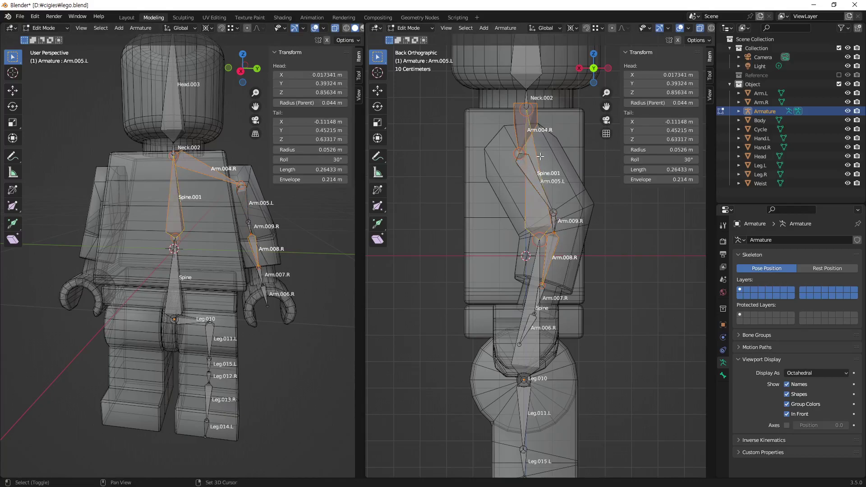
left_click(530, 144, "shift")
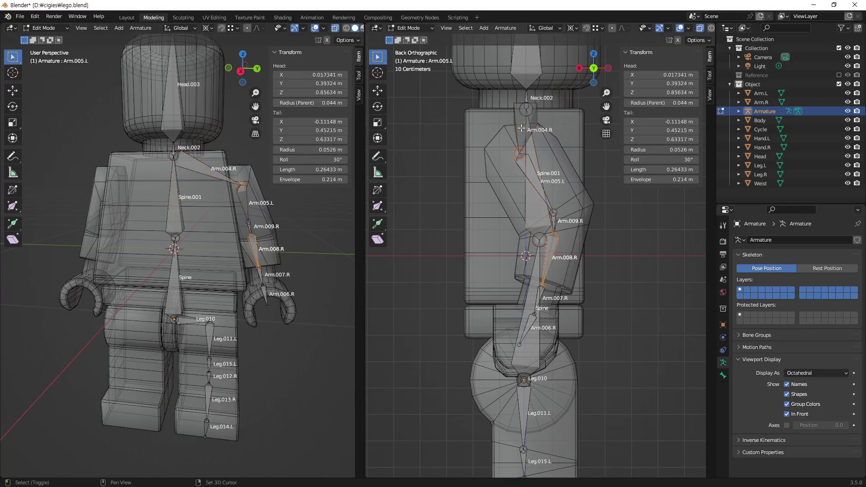
Step: Flip the shoulder bone name from Arm.004.R to Arm.004.L, then view the figure from the side
left_click(195, 168)
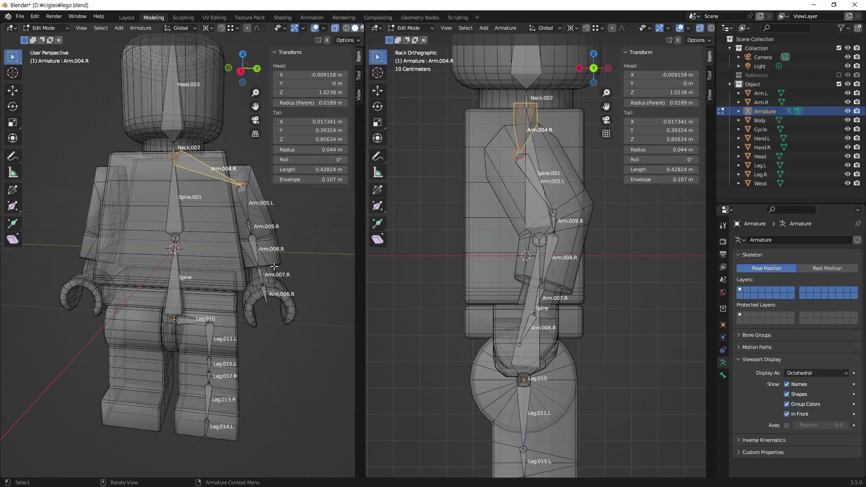
middle_click_drag(273, 266, 222, 266, "shift")
right_click(244, 219)
mouse_move(215, 219)
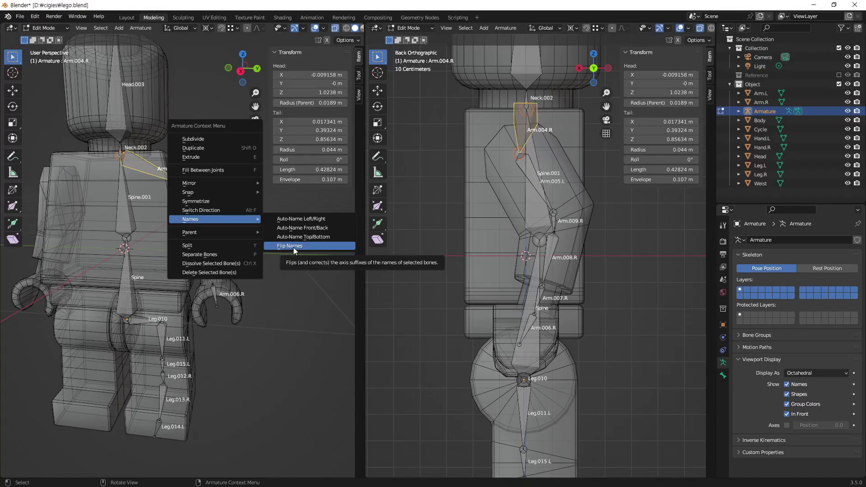
left_click(293, 247)
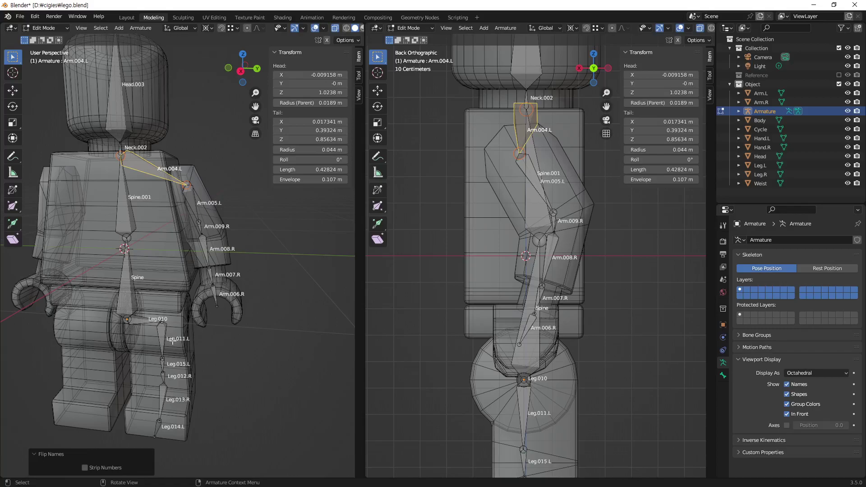
mouse_move(184, 247)
middle_mouse_down("alt")
mouse_move(220, 333)
mouse_move(235, 346)
middle_mouse_up("alt")
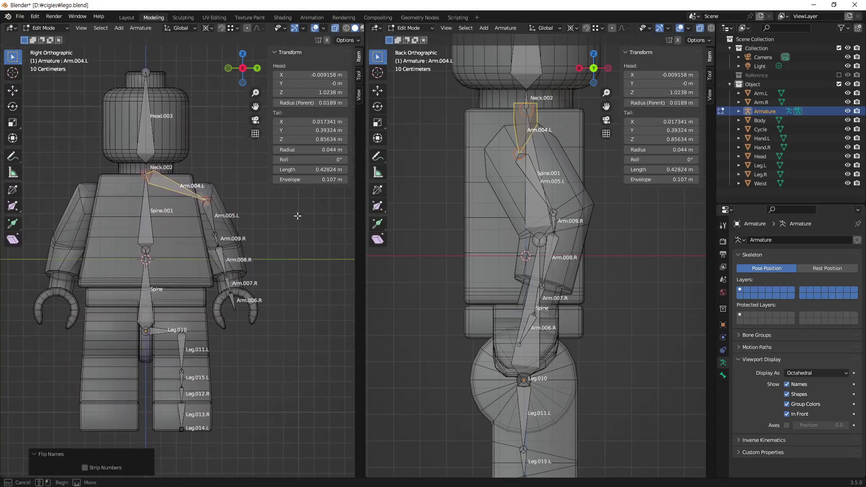
Step: Rename the hip bone Leg.010 to Leg.010.L
left_click_drag(302, 208, 169, 450)
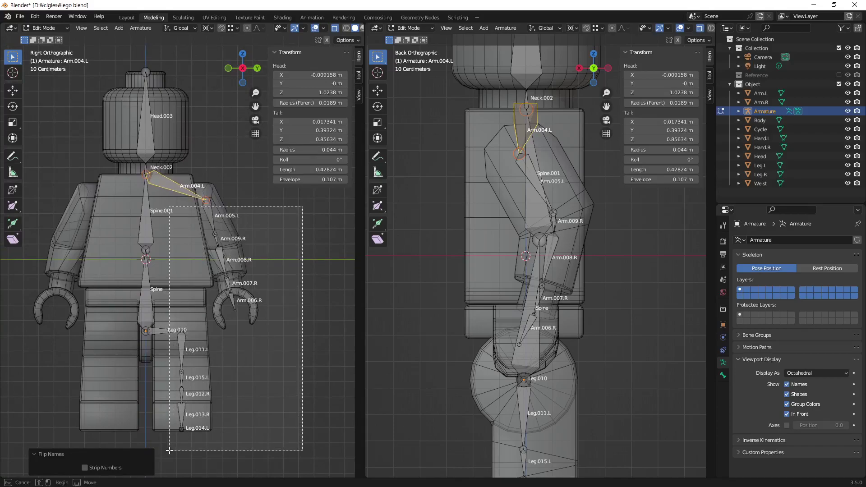
left_click_drag(302, 207, 169, 450)
left_click(159, 333, "shift")
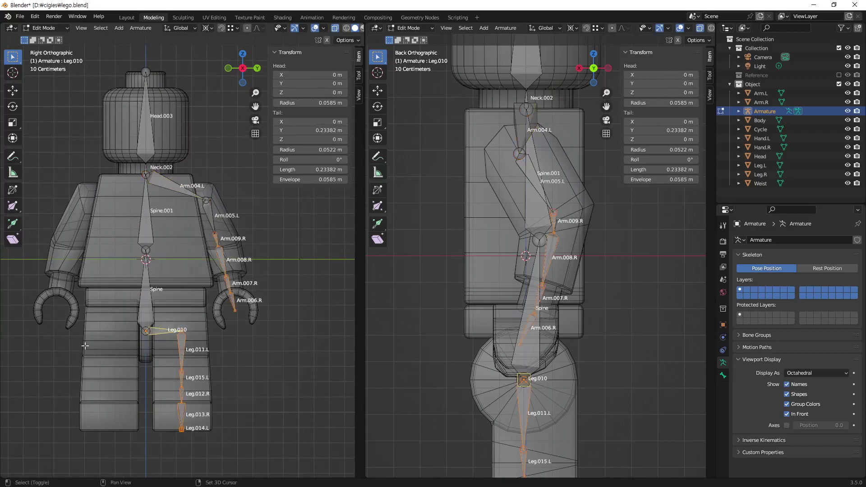
scroll(267, 383, "up", 4)
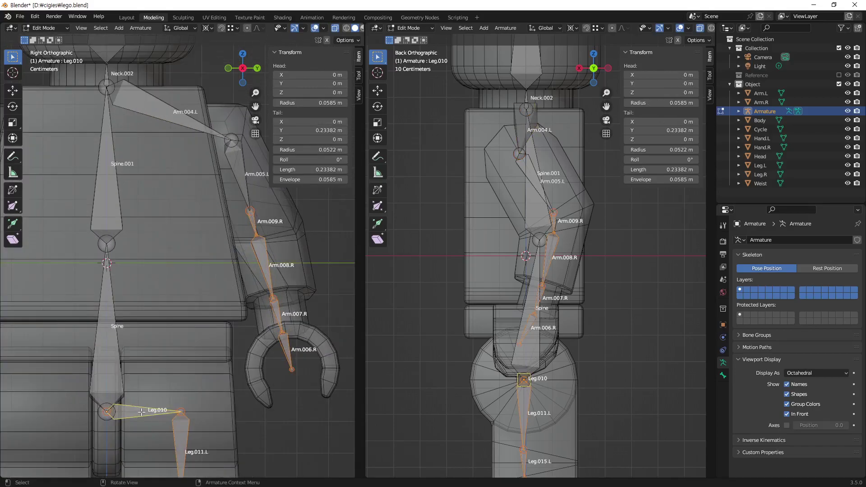
middle_click_drag(244, 433, 254, 315, "shift")
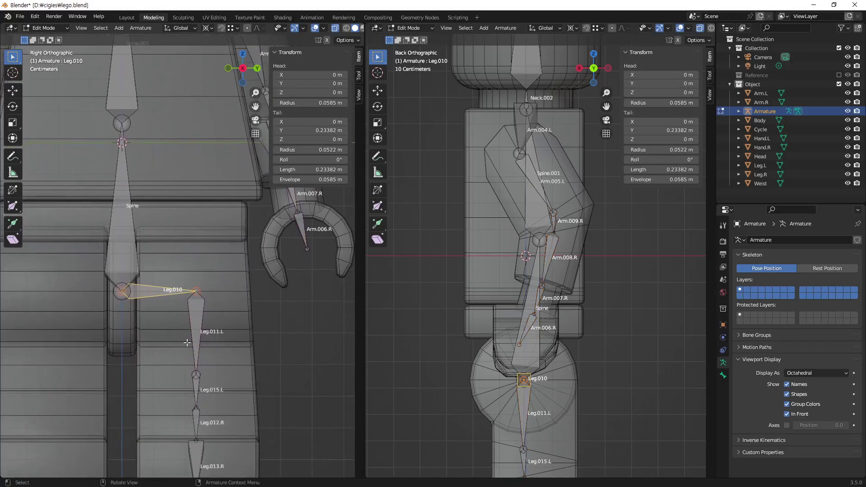
key("F2")
left_click(180, 335)
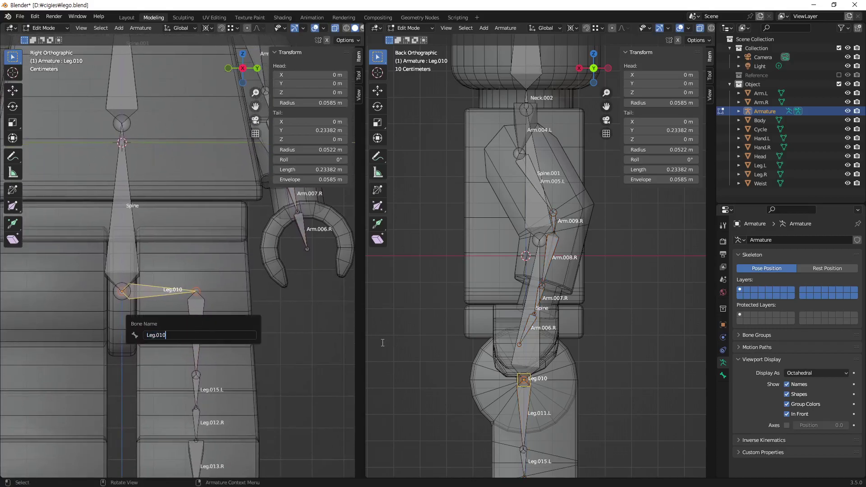
type(".L")
key("Return")
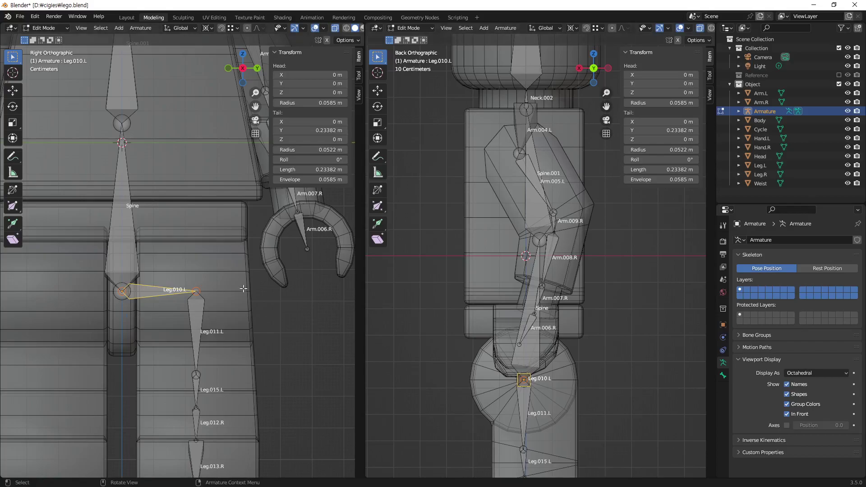
Step: Box-select the arm and leg bone chains and bring up Batch Rename for them
scroll(244, 289, "down", 3)
scroll(244, 289, "up", 1)
scroll(203, 137, "down", 1)
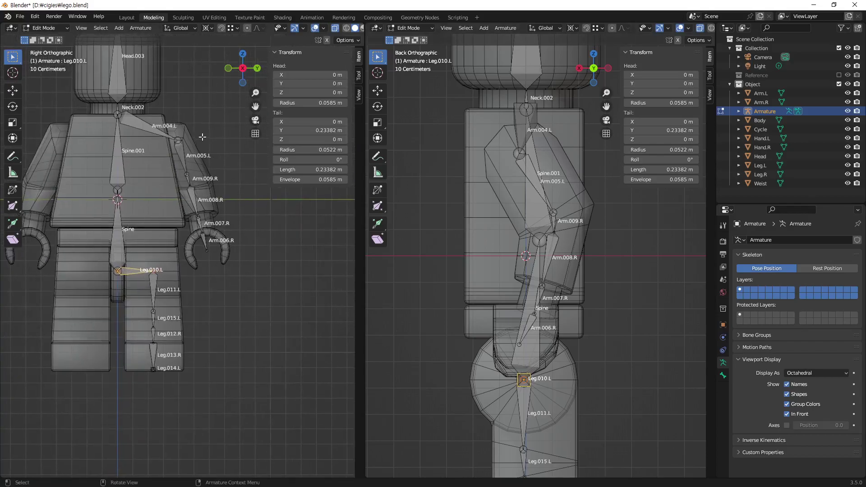
left_click_drag(242, 114, 135, 396)
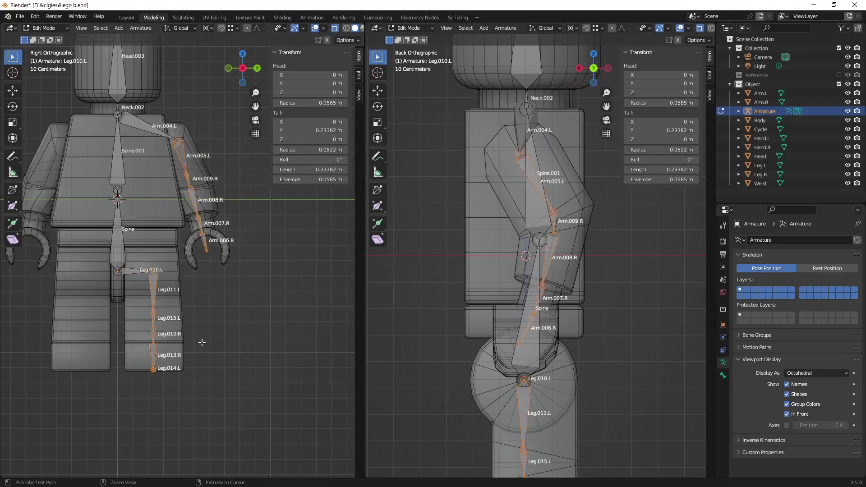
key("ctrl+F2")
left_click(186, 383)
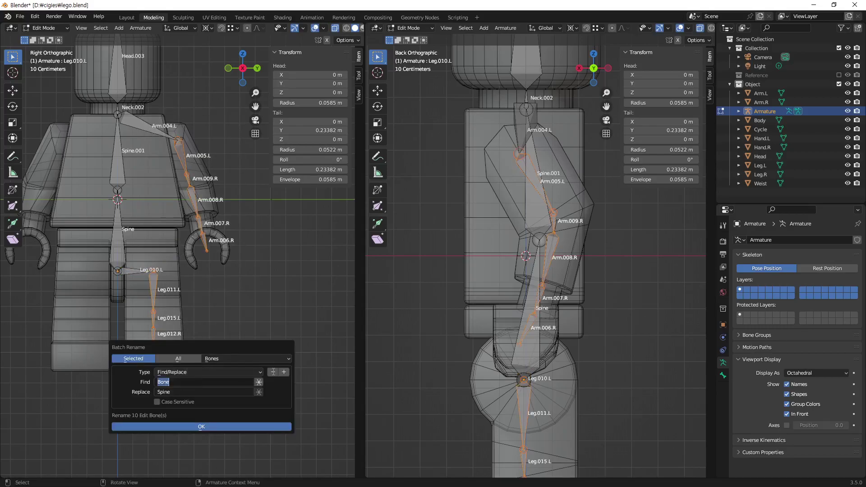
Step: Try a batch rename with Find L and Replace R, then undo it
type("L")
key("Tab")
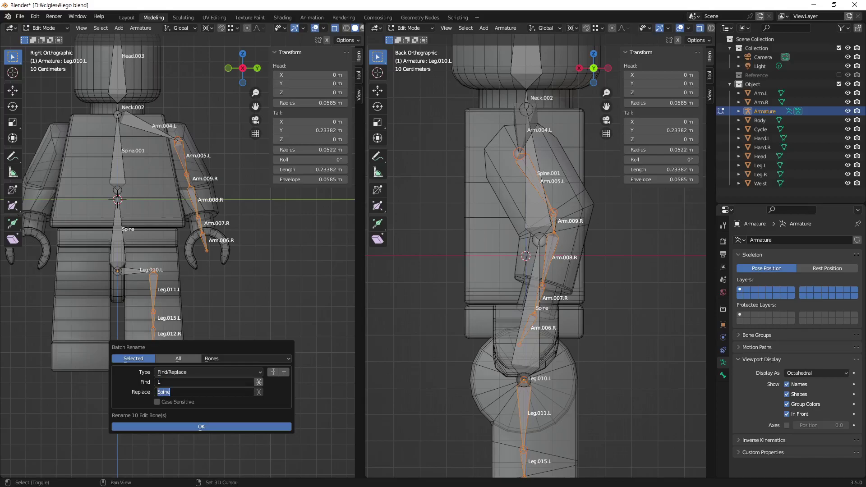
type("R")
left_click(212, 426)
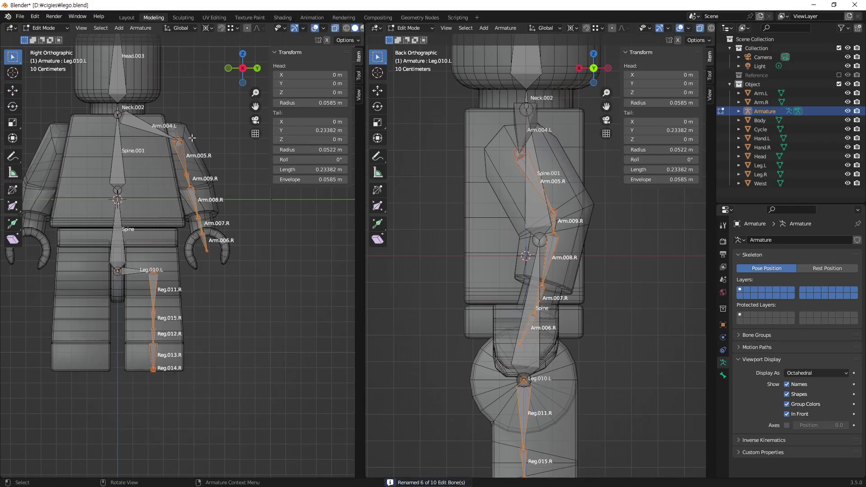
key("ctrl+z")
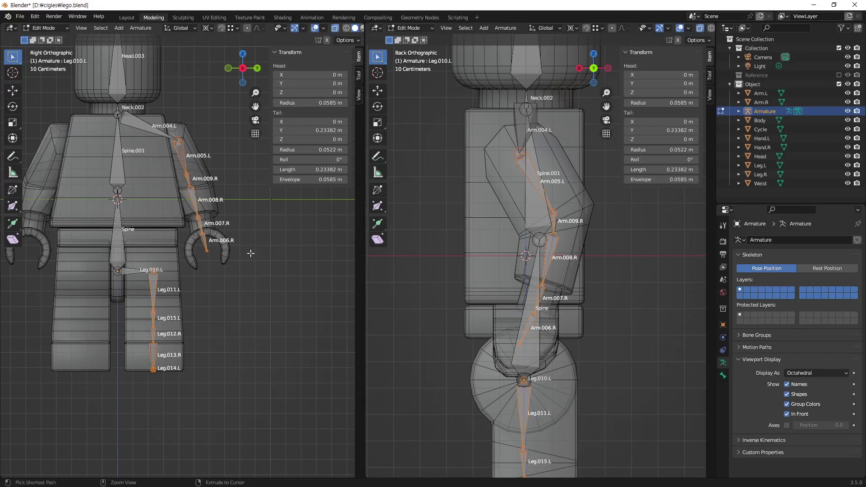
Step: Batch-rename the selected bones with Find R and Replace L
key("ctrl+F2")
left_click(210, 293)
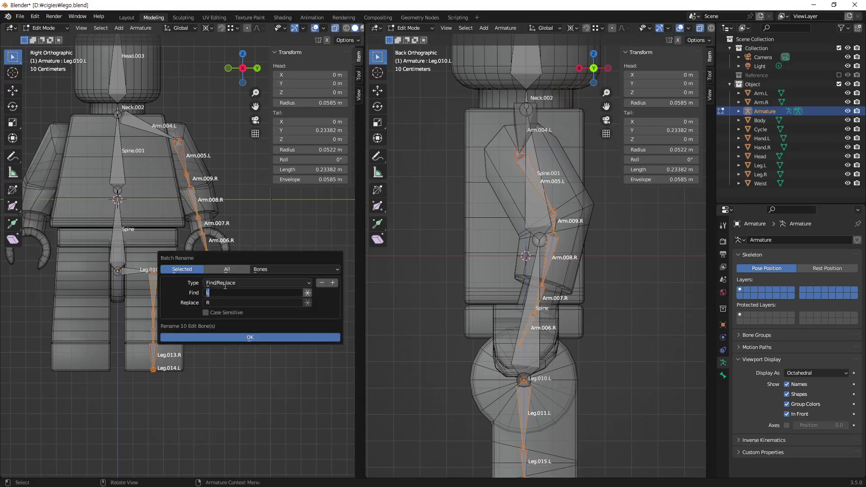
type("R")
key("Tab")
type("L")
key("Return")
key("Return")
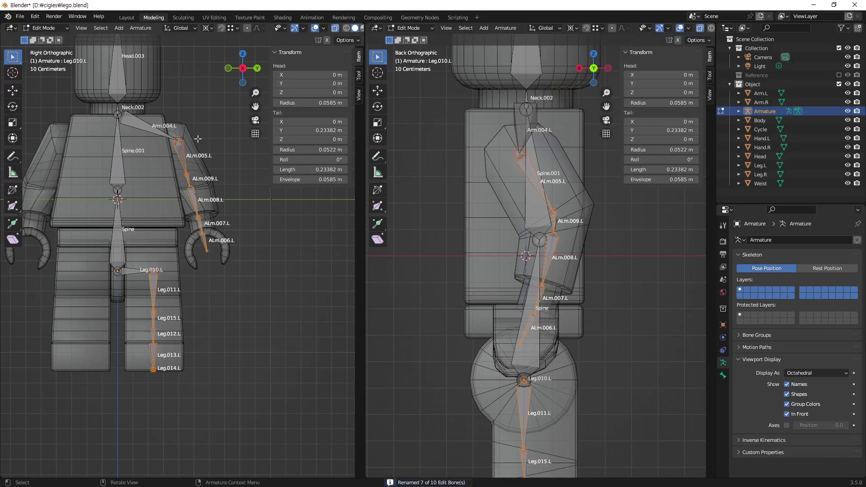
Step: Select the arm chain from Arm.004.L to the hand and the leg chain from Leg.010.L down
middle_click_drag(262, 329, 284, 349, "shift")
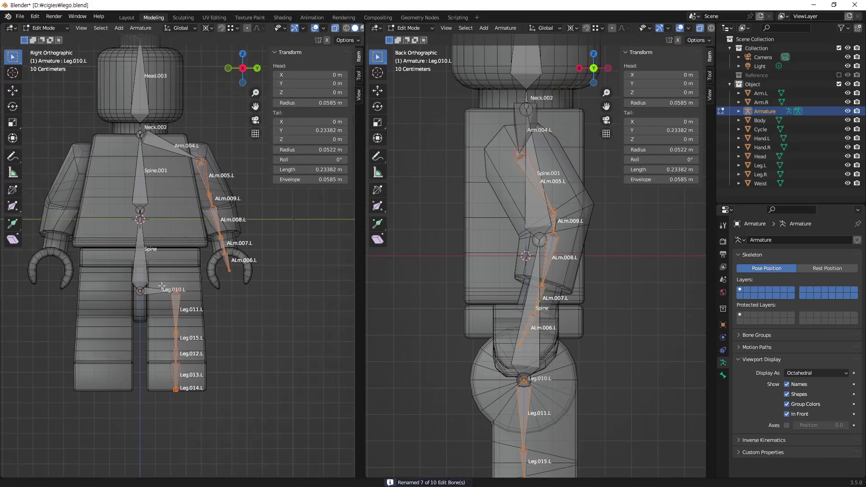
left_click(295, 355)
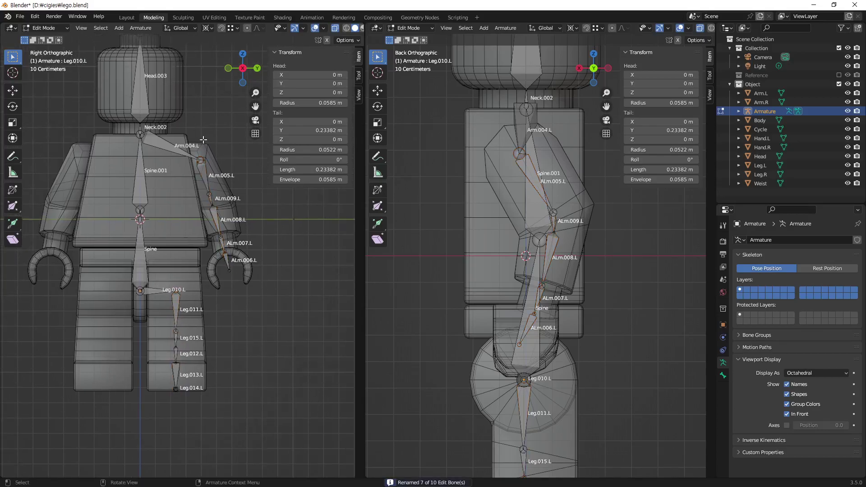
left_click(171, 147, "ctrl")
left_click(226, 261, "ctrl")
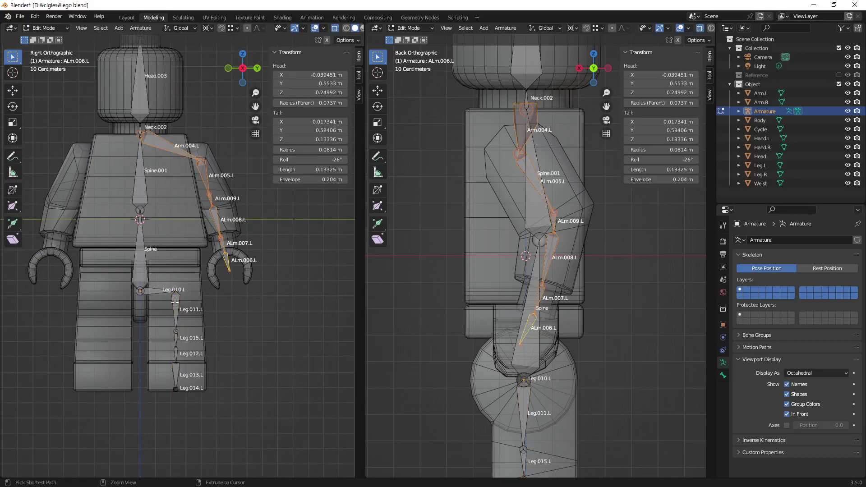
left_click(155, 291, "shift")
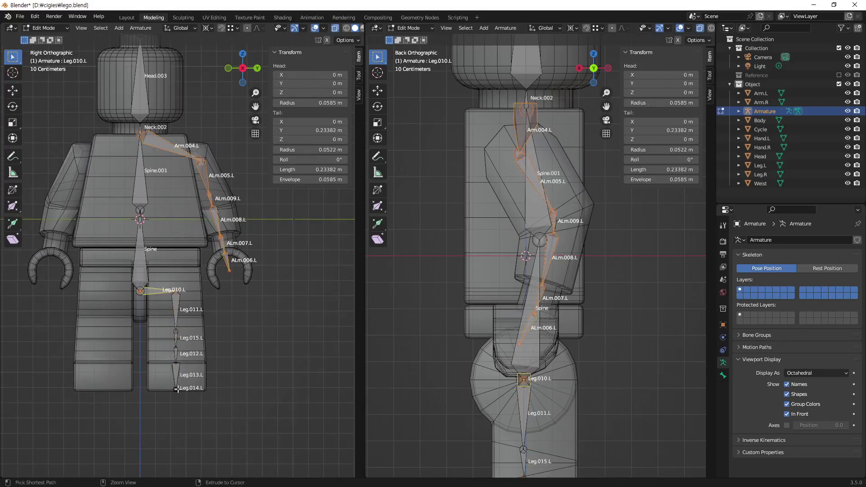
scroll(473, 451, "down", 5, "shift")
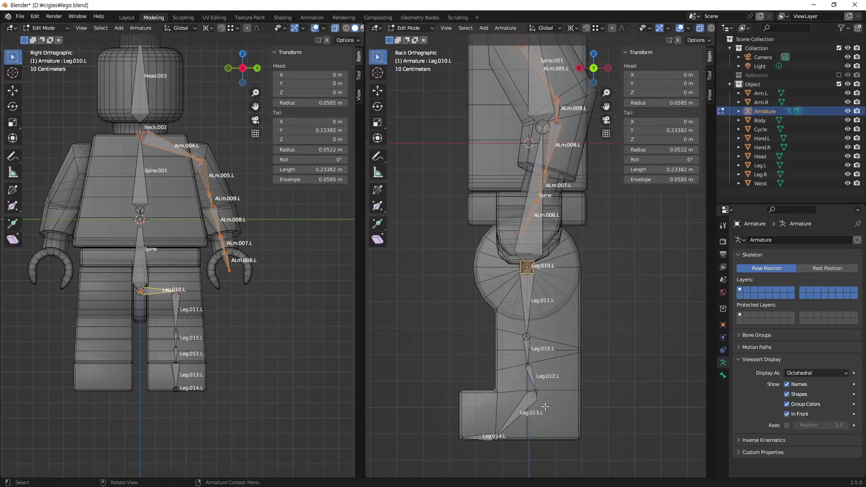
left_click(479, 440, "ctrl")
Step: Symmetrize the selected chains -X to +X to create .R copies, and orbit to inspect them
middle_click_drag(260, 290, 264, 306, "shift")
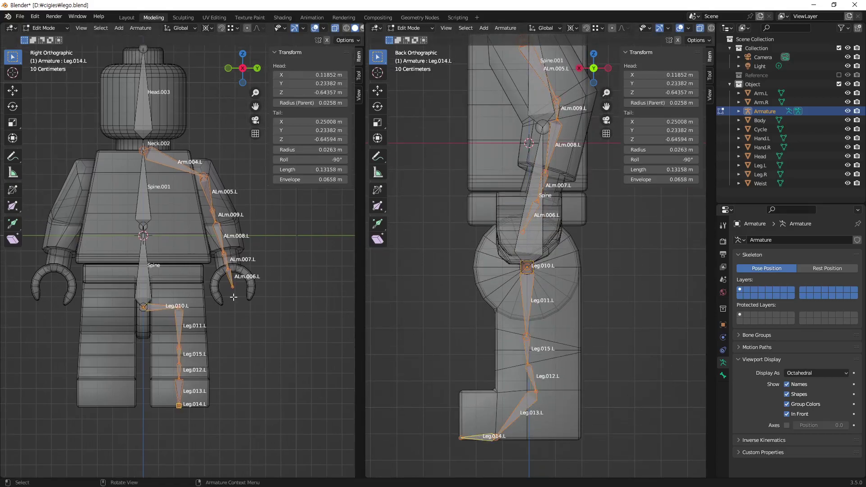
right_click(264, 307)
mouse_move(210, 307)
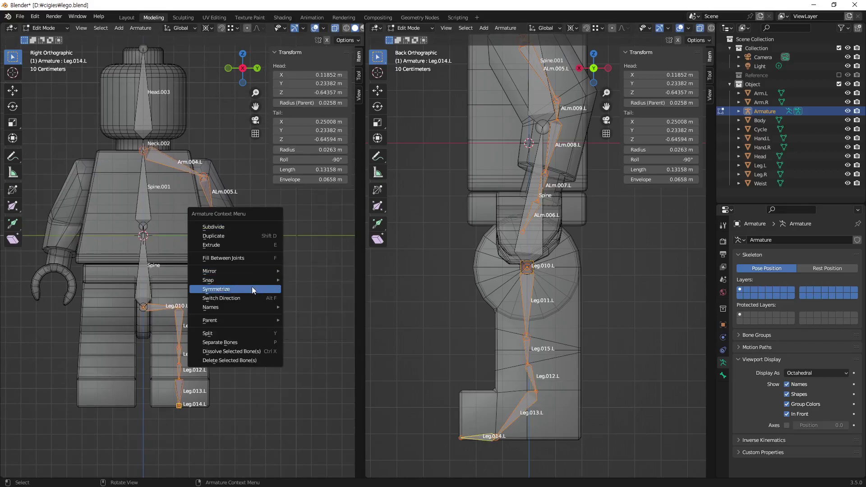
left_click(251, 291)
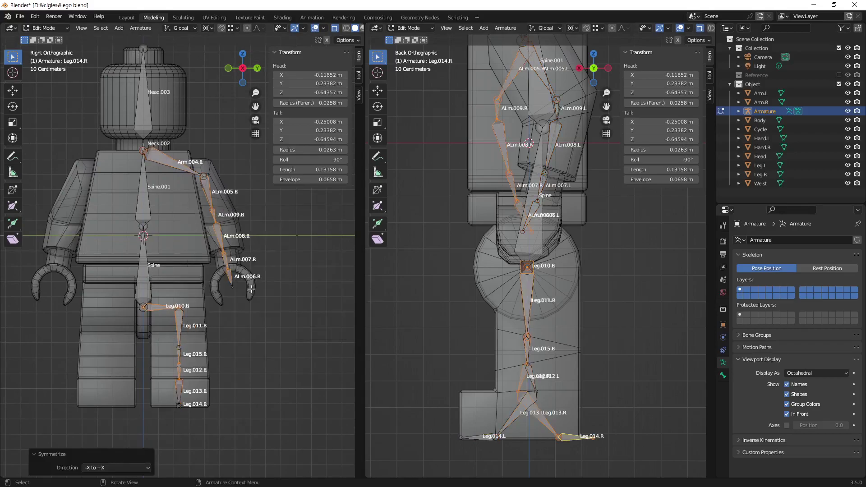
mouse_move(183, 238)
middle_mouse_down()
mouse_move(104, 275)
mouse_move(298, 288)
middle_mouse_up()
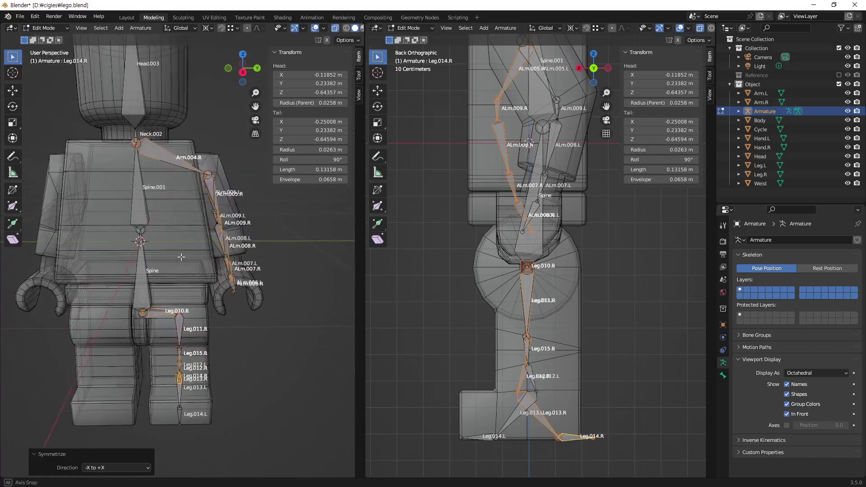
Step: Undo the Symmetrize so the .R bones disappear, and orbit around the figure
key("ctrl+z")
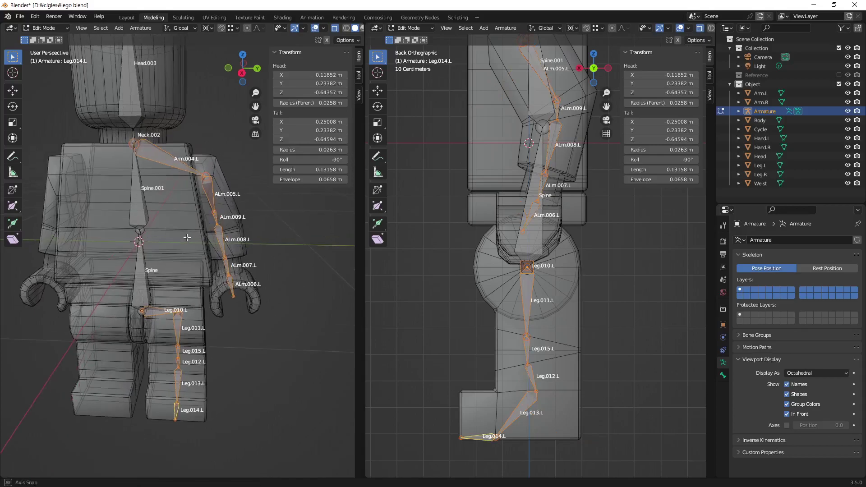
middle_click_drag(191, 233, 217, 241, "alt")
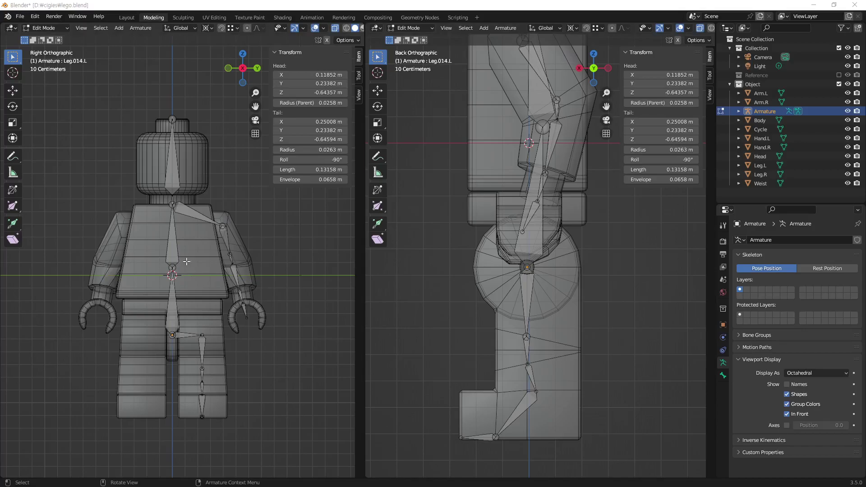
mouse_move(187, 261)
middle_mouse_down()
mouse_move(183, 300)
mouse_move(265, 252)
middle_mouse_up()
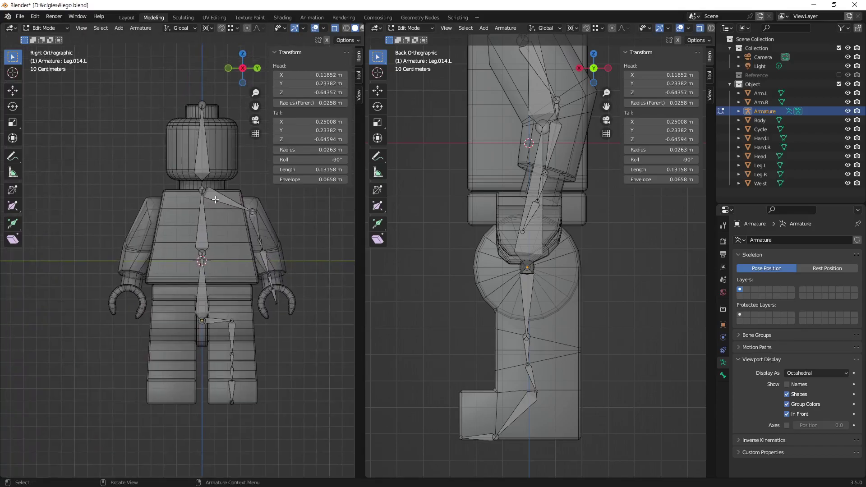
Step: Select the left arm bones from Arm.004.L to the hand, then box-select the .L leg chain
left_click(217, 198)
left_click(274, 295, "shift")
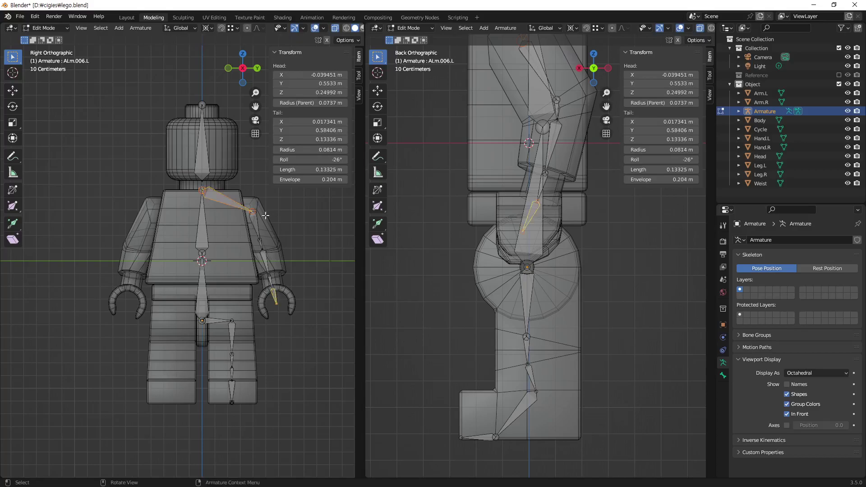
left_click_drag(233, 189, 299, 309)
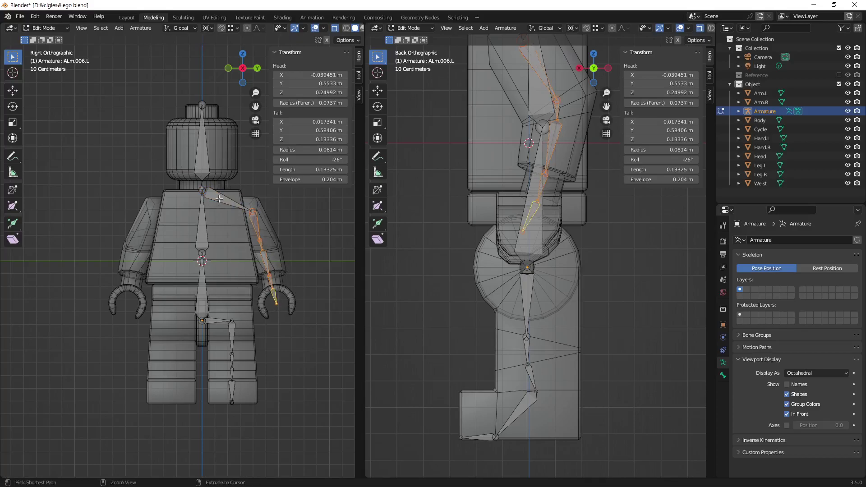
left_click(219, 199, "shift")
key("b")
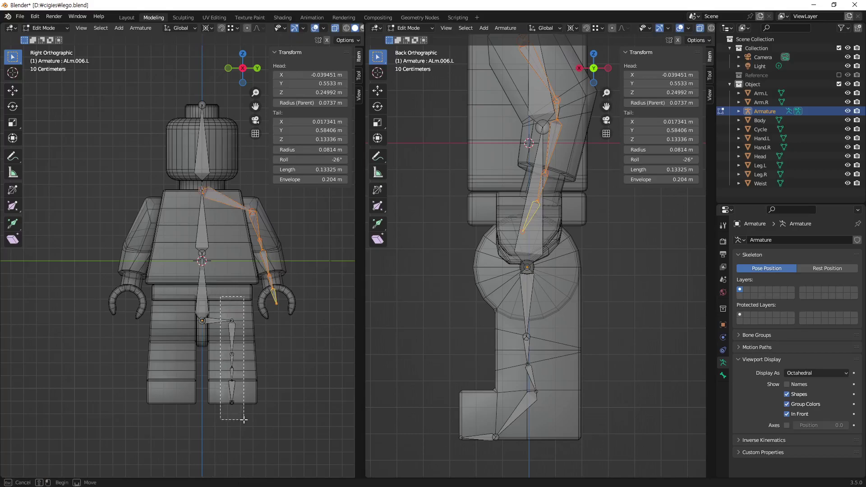
left_click_drag(227, 320, 244, 419)
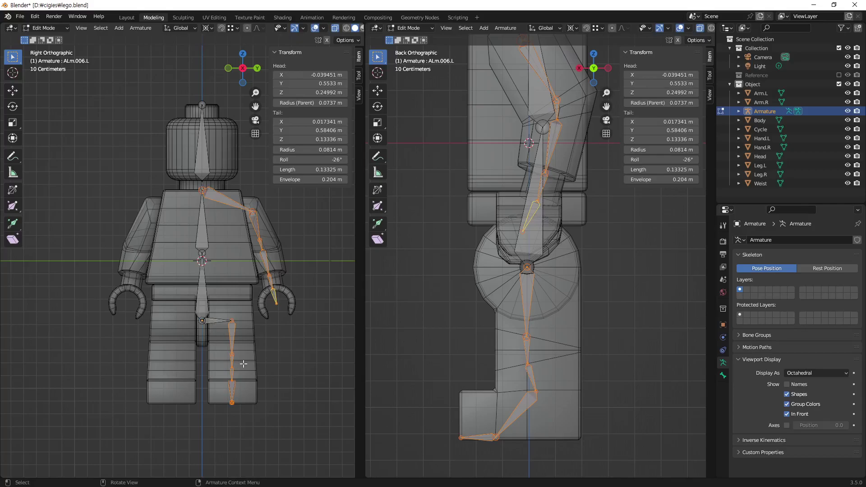
Step: Go to Object Mode, reselect the armature, re-enter Edit Mode and bring up the bone menu with Symmetrize
key("Tab")
left_click(288, 381)
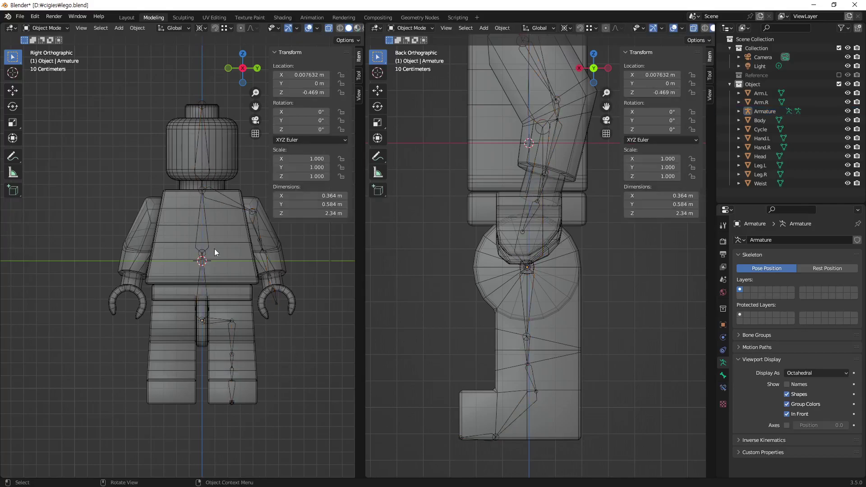
mouse_move(215, 248)
middle_mouse_down("alt")
mouse_move(206, 276)
mouse_move(266, 272)
mouse_move(214, 212)
middle_mouse_up("alt")
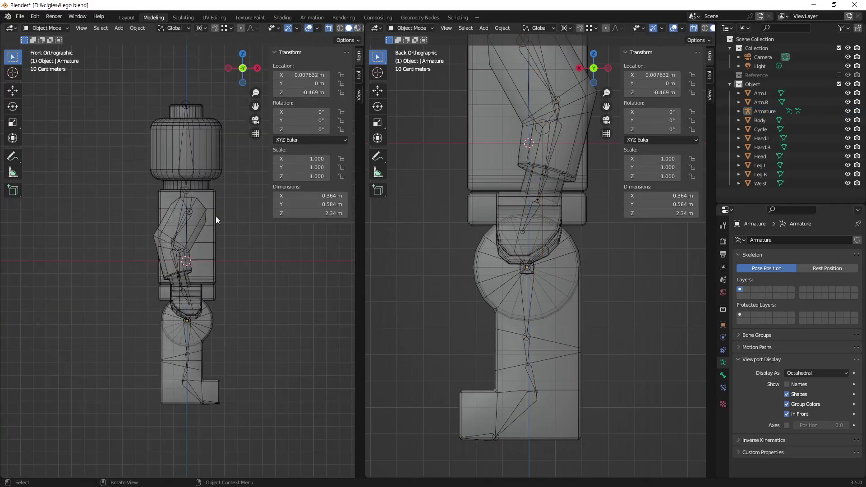
mouse_move(209, 218)
middle_mouse_down()
mouse_move(157, 259)
mouse_move(112, 221)
mouse_move(148, 219)
mouse_move(106, 228)
mouse_move(120, 220)
mouse_move(247, 285)
middle_mouse_up()
left_click(246, 206)
right_click(259, 259)
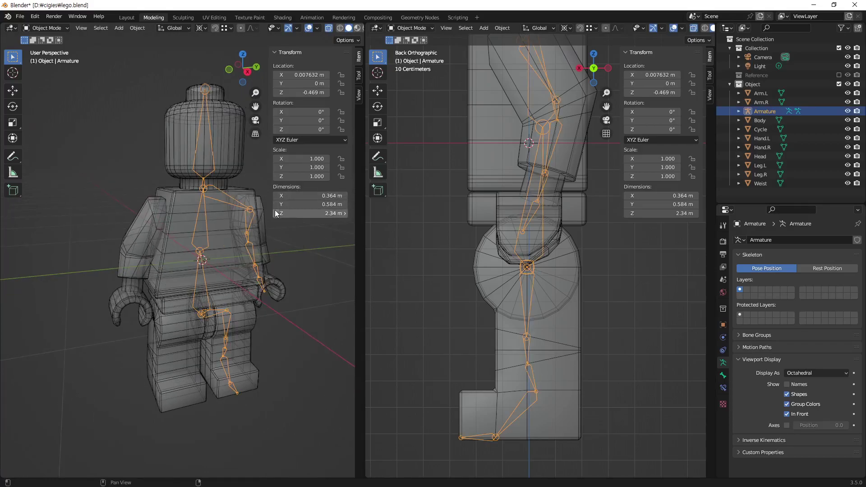
key("Tab")
right_click(232, 198)
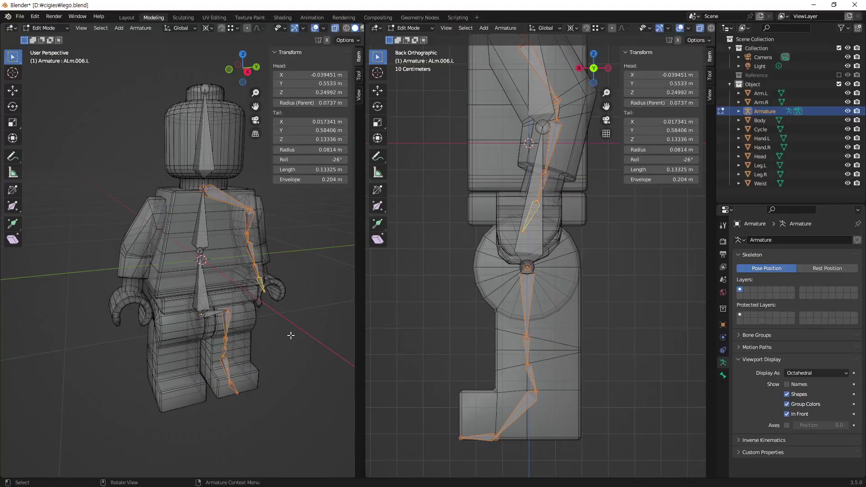
Step: Select all bones, switch the armature to Object Mode, and select every object in the scene
left_click(292, 332)
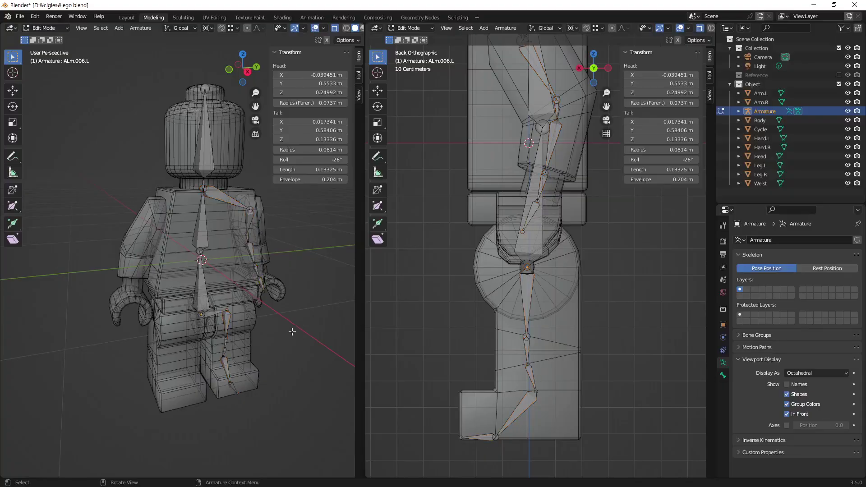
middle_click_drag(273, 312, 264, 304)
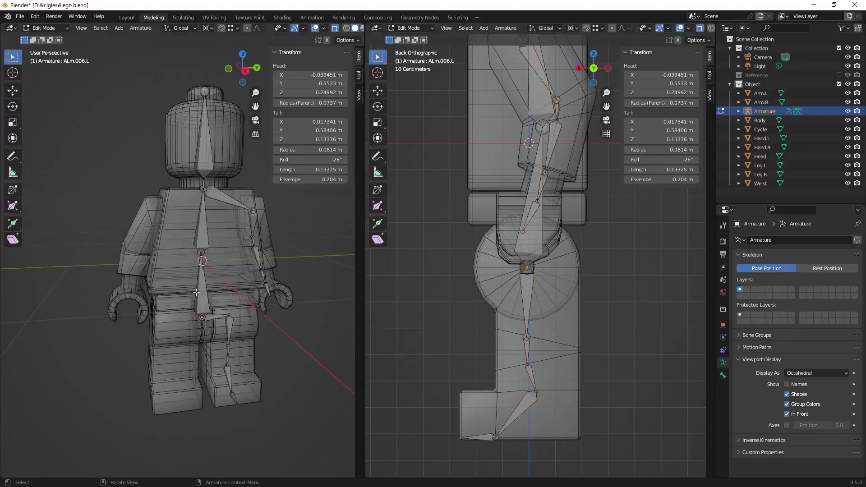
key("a")
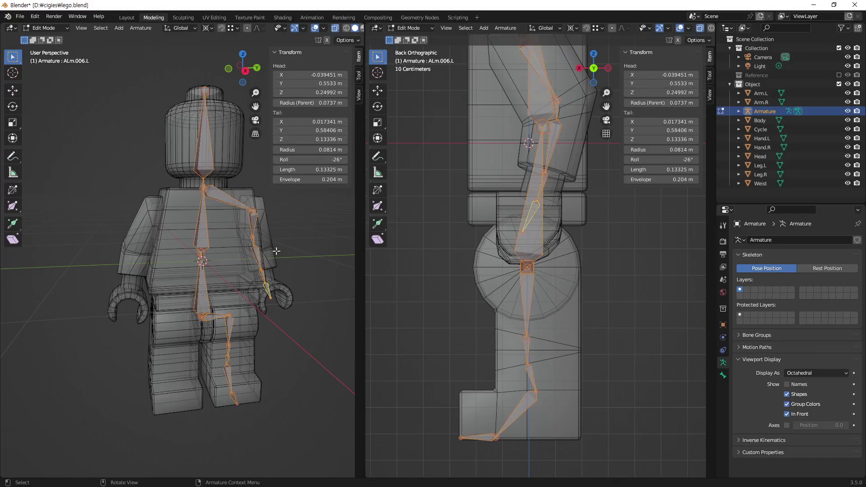
left_click(44, 28)
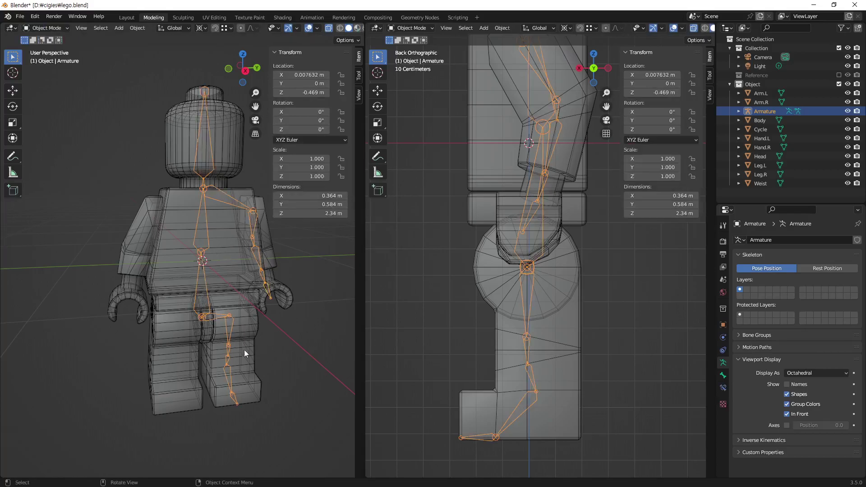
key("a")
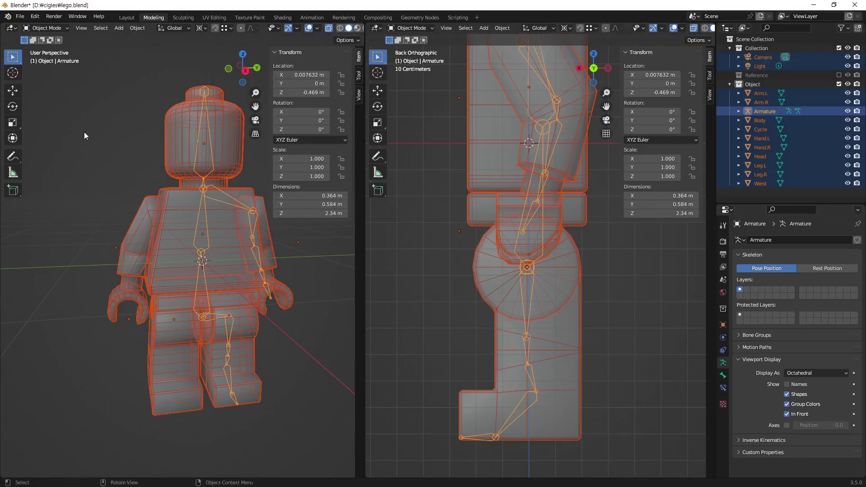
Step: Set the Transform Pivot Point to 3D Cursor
scroll(167, 264, "down", 2)
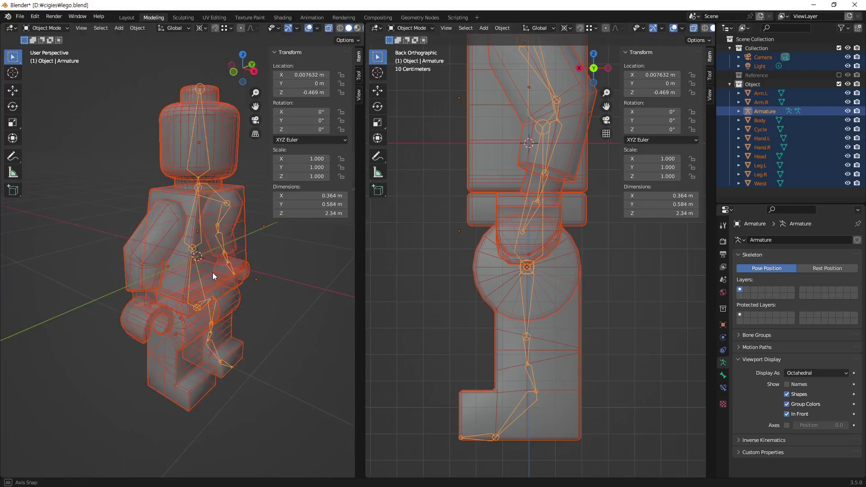
middle_click_drag(210, 270, 203, 267)
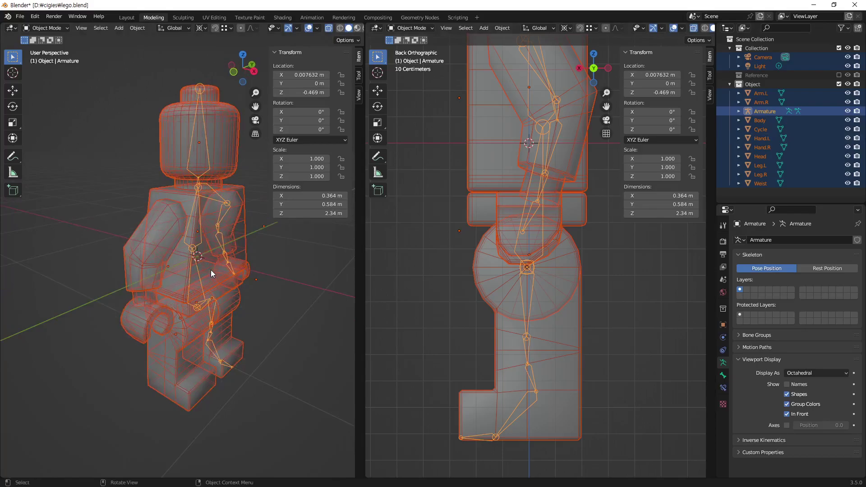
left_click(203, 28)
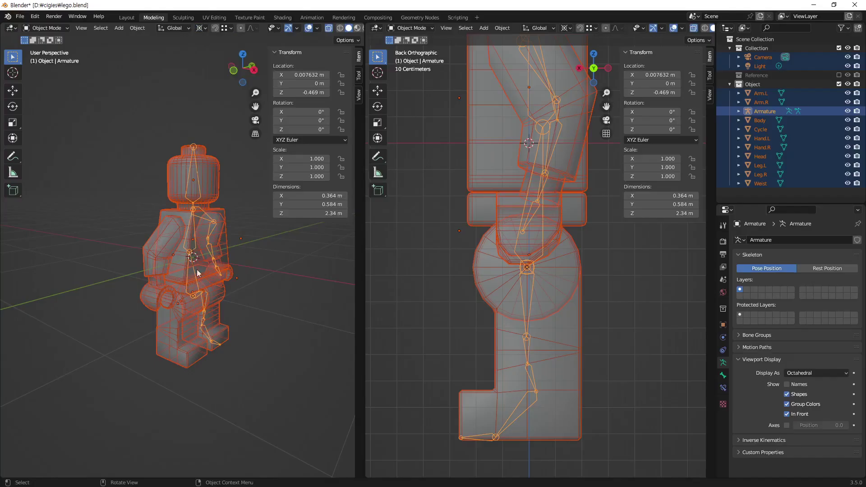
mouse_move(197, 269)
middle_mouse_down()
mouse_move(200, 294)
mouse_move(282, 277)
middle_mouse_up()
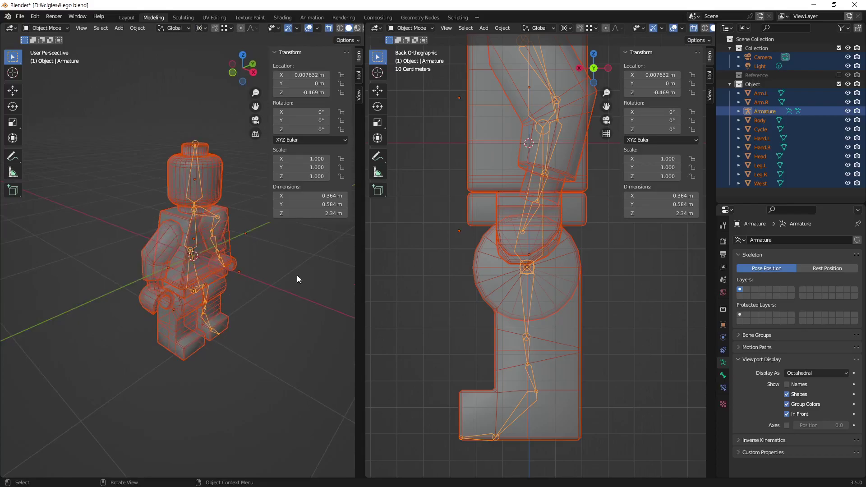
Step: Rotate all selected objects -90° about the global Z axis
key("r")
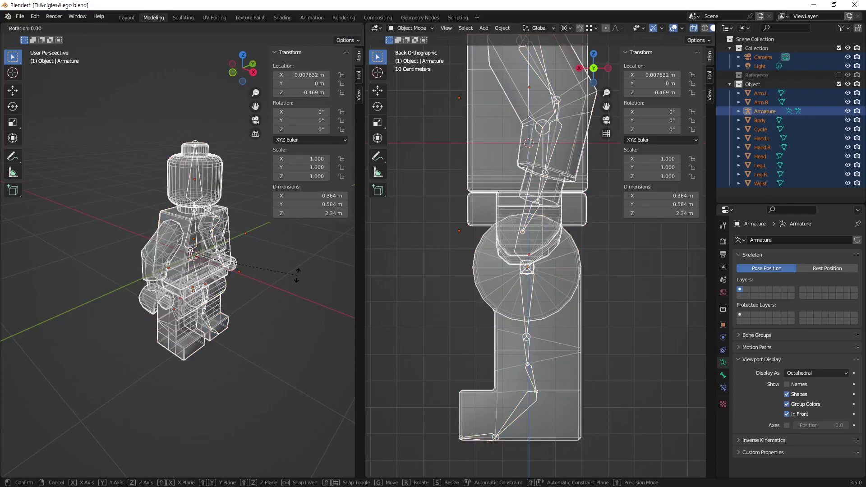
key("z")
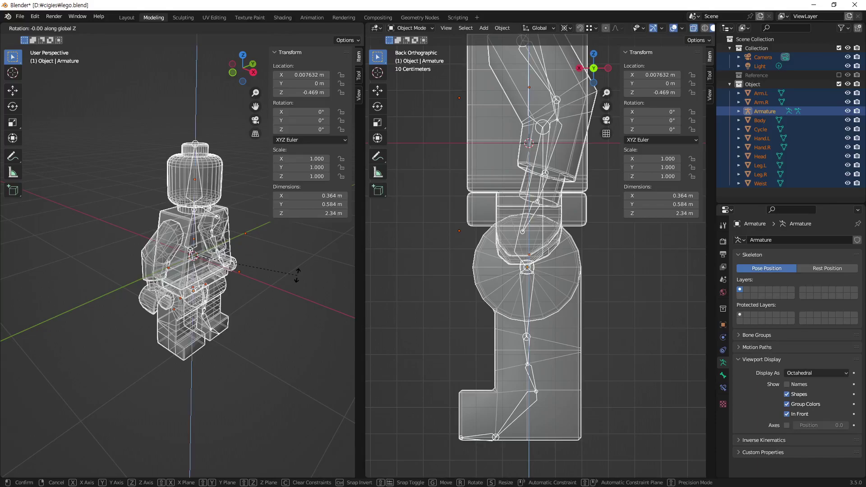
type("-90")
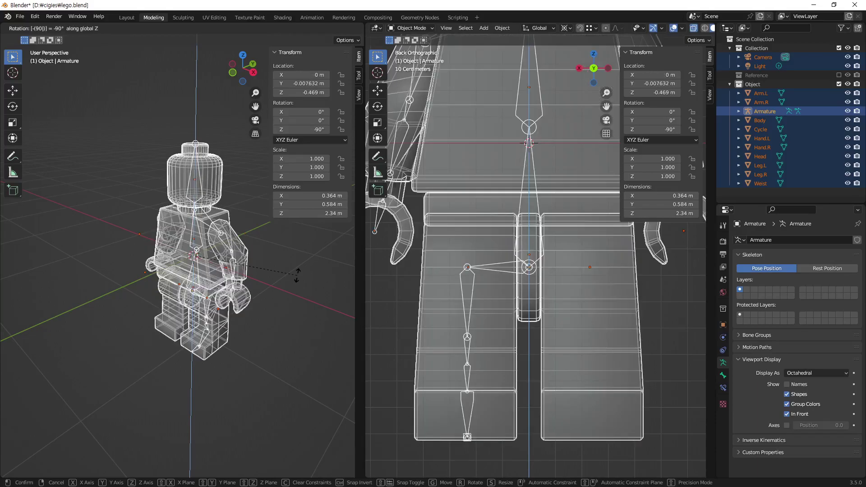
key("Return")
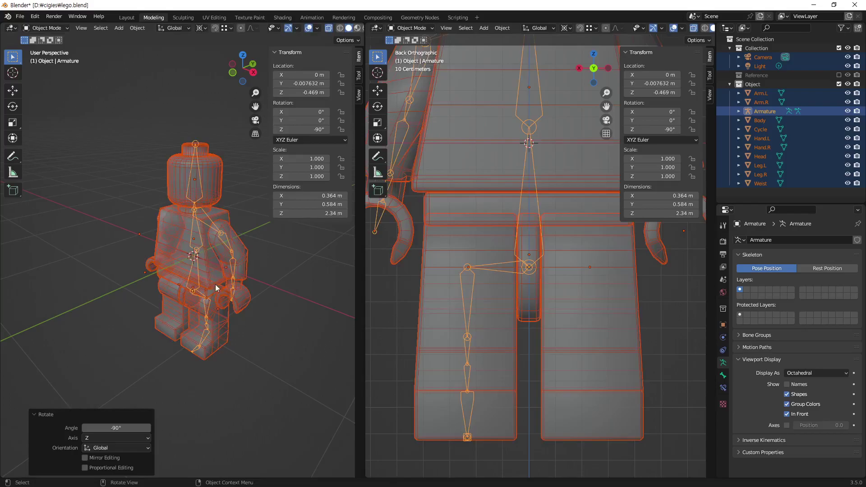
Step: Apply All Transforms to the figure in front view and reset the pivot to Median Point
key("KP_1")
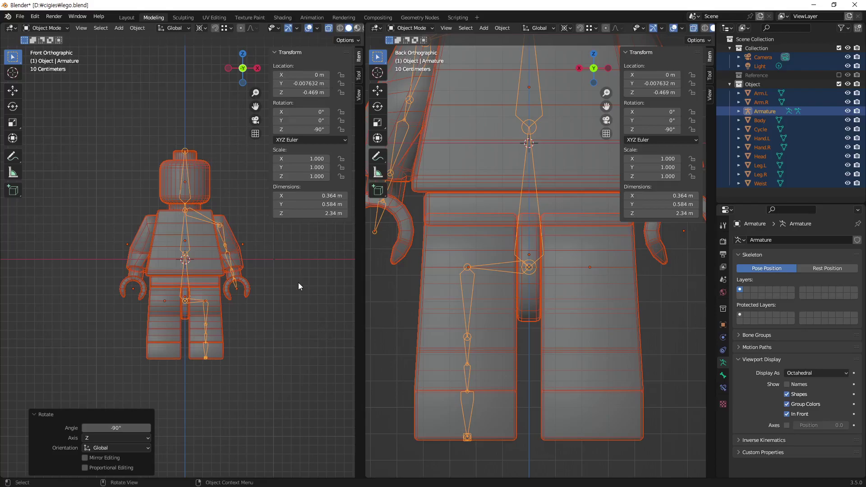
key("ctrl+a")
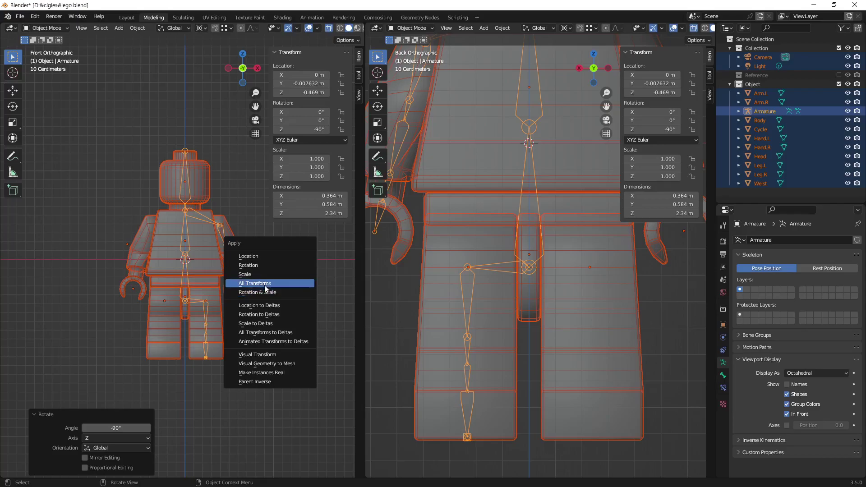
left_click(264, 284)
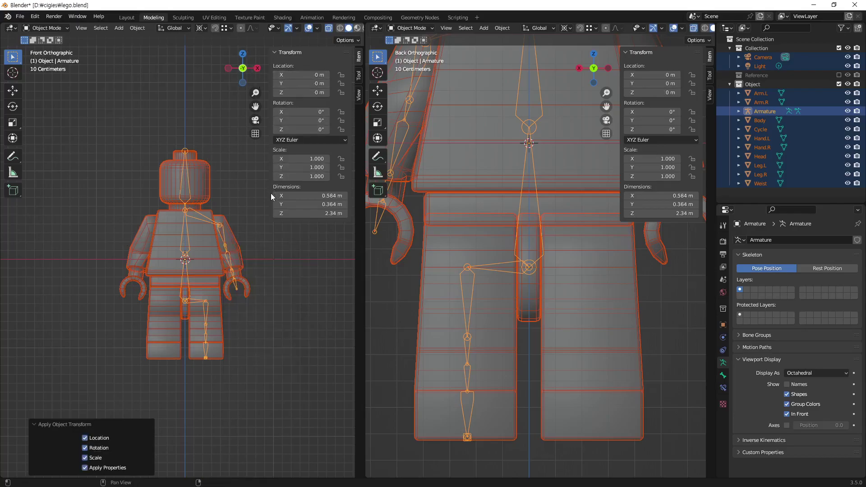
left_click(203, 29)
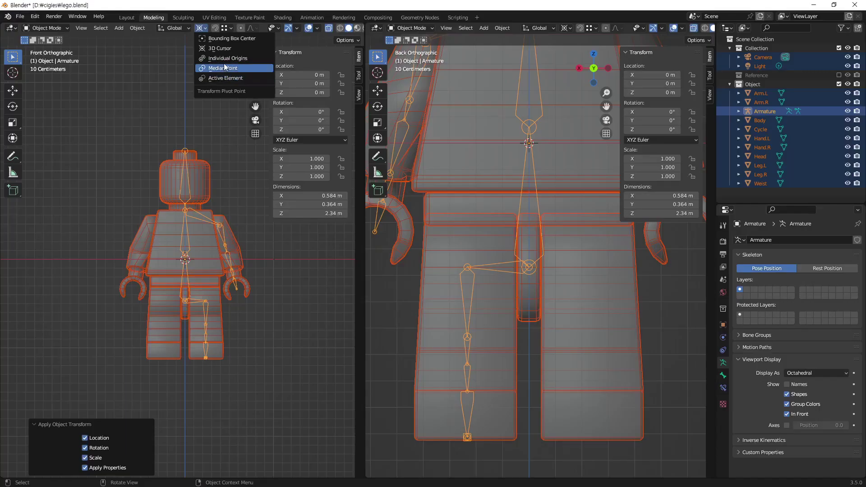
left_click(224, 69)
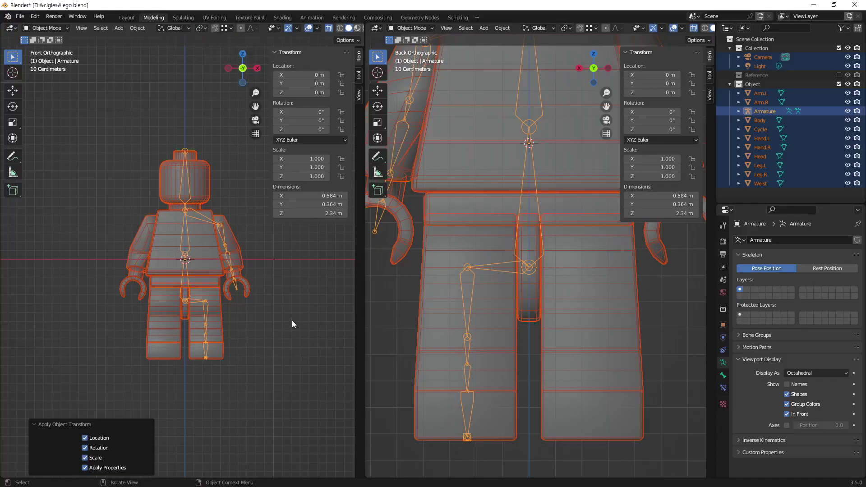
Step: Select only the armature and turn on bone Names in its Viewport Display
left_click(291, 320)
left_click(222, 226)
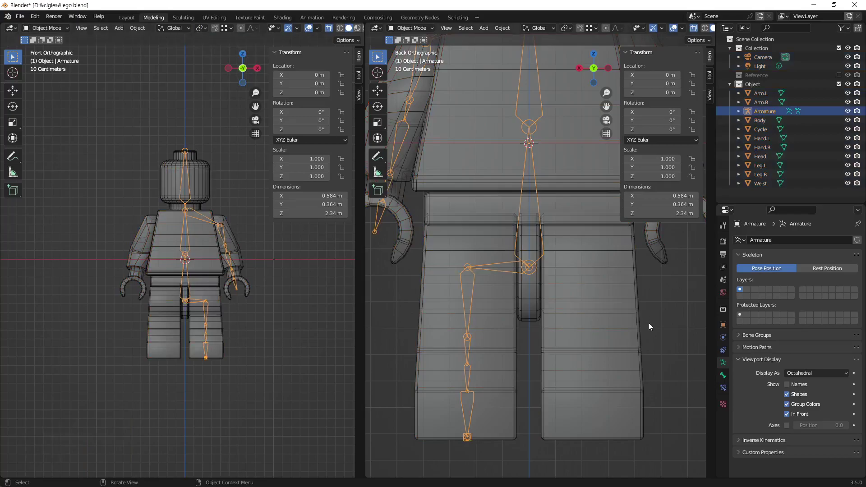
left_click(786, 384)
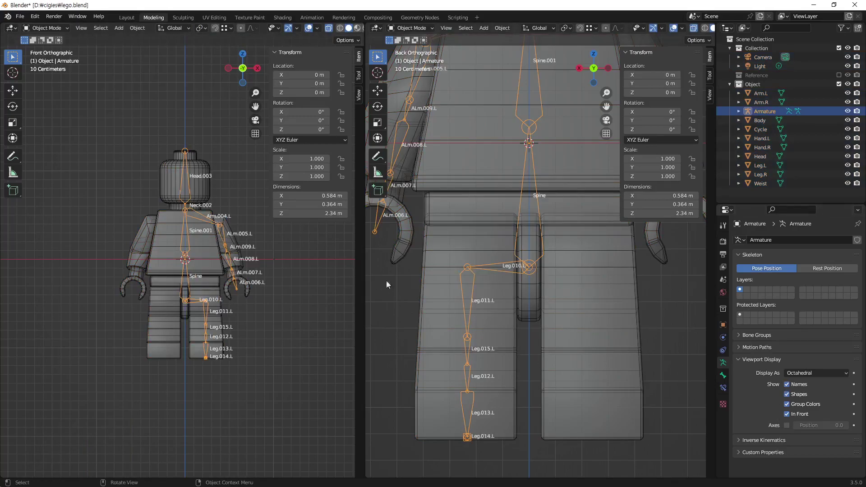
left_click(282, 311)
scroll(248, 278, "up", 2)
scroll(248, 278, "up", 2)
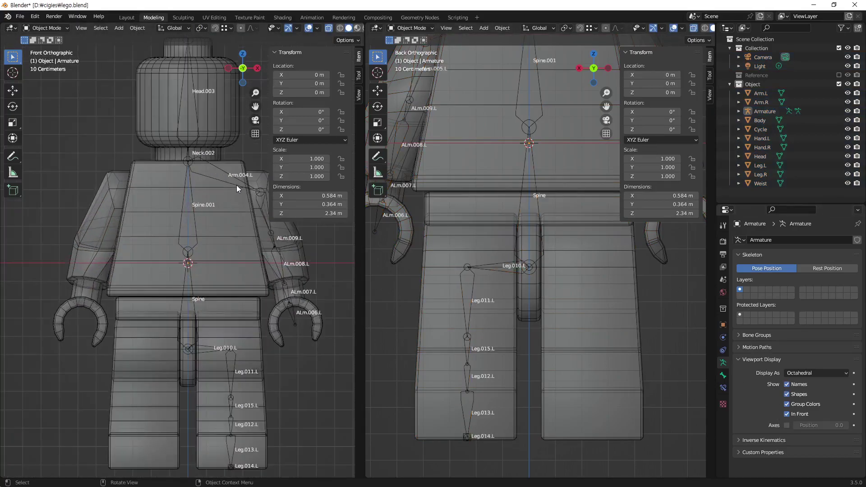
left_click(236, 184)
scroll(239, 199, "down", 1)
middle_click_drag(245, 228, 205, 213, "shift")
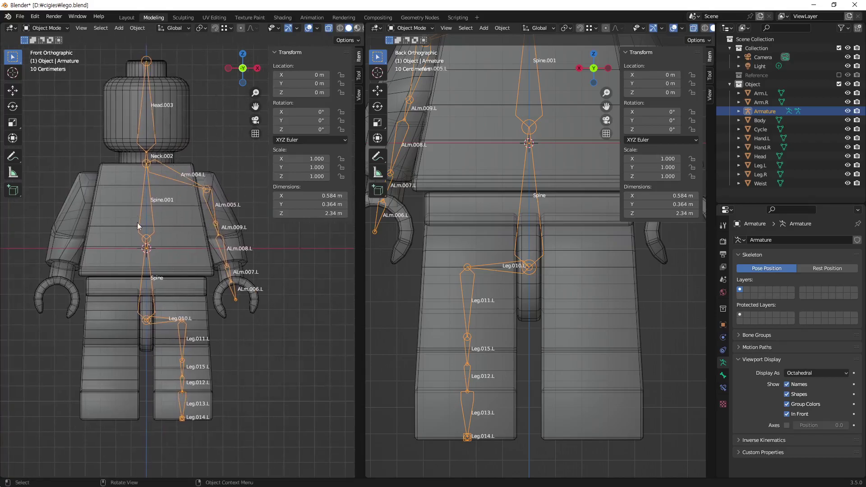
Step: Symmetrize the left arm and leg bone chains to create matching .R bones such as ALm.005.R and Leg.014.R
key("Tab")
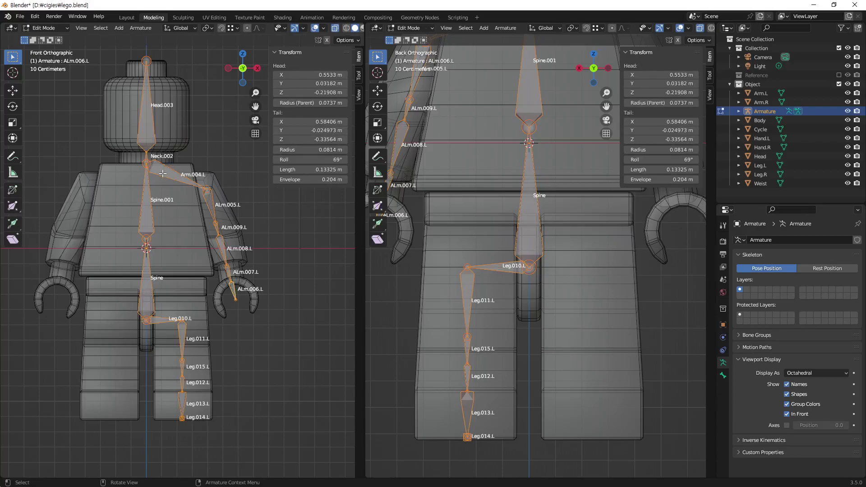
left_click(166, 169)
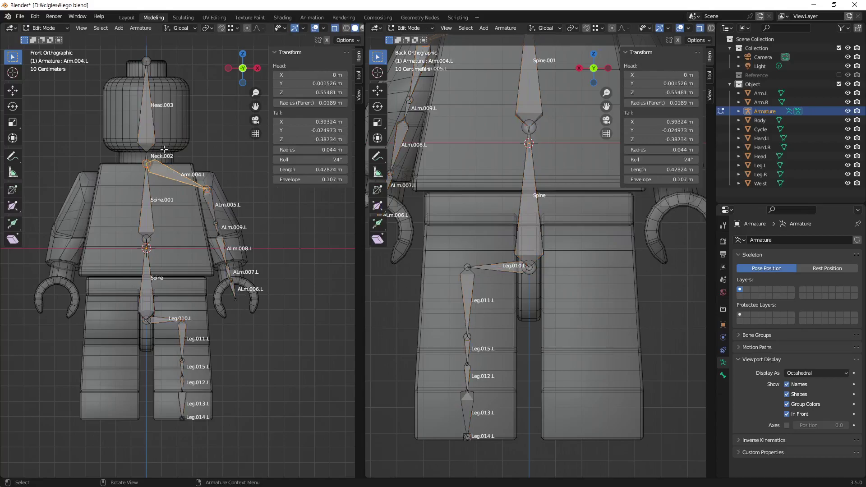
left_click_drag(164, 148, 250, 421)
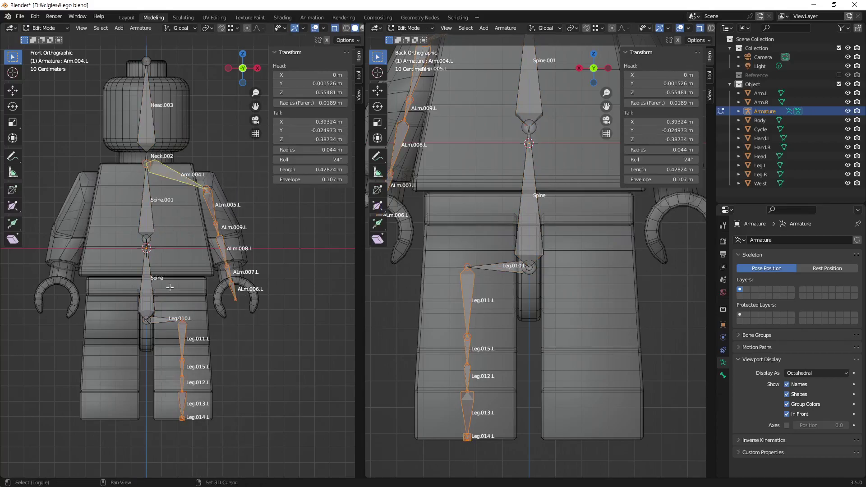
left_click(163, 318, "shift")
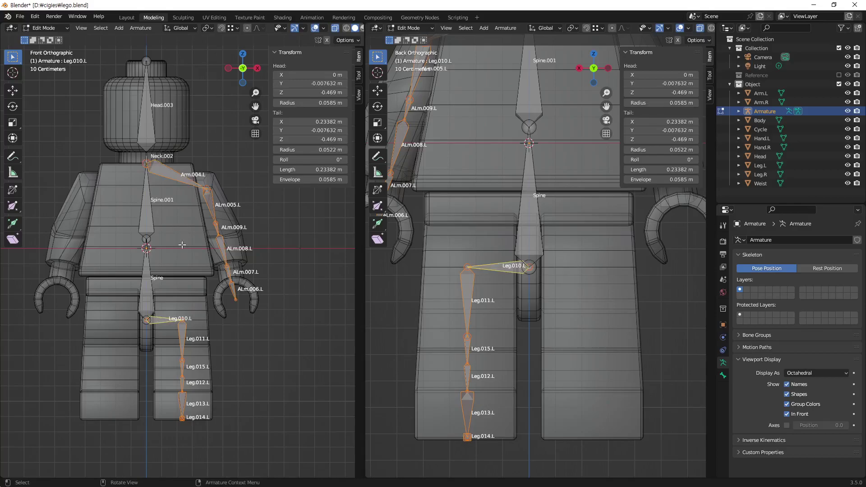
right_click(267, 219)
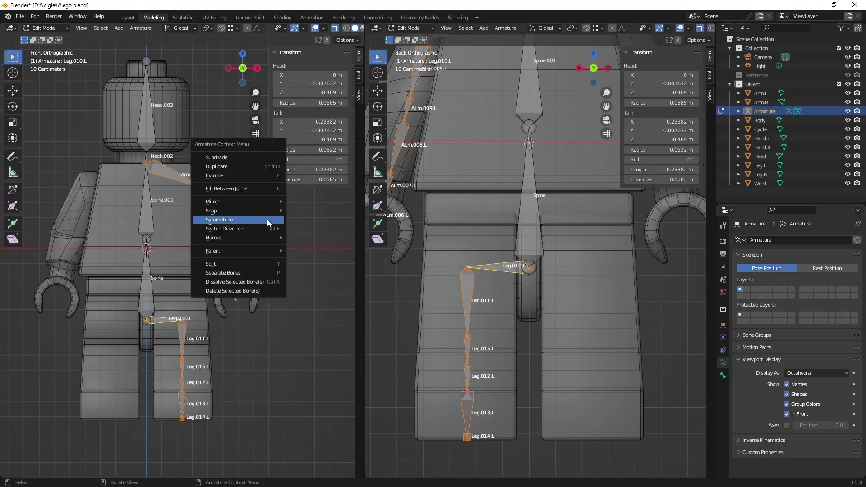
left_click(267, 219)
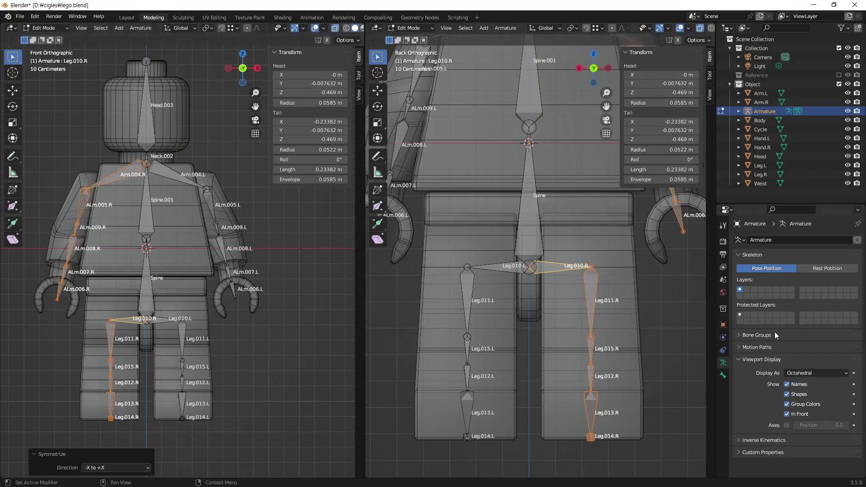
left_click(723, 375)
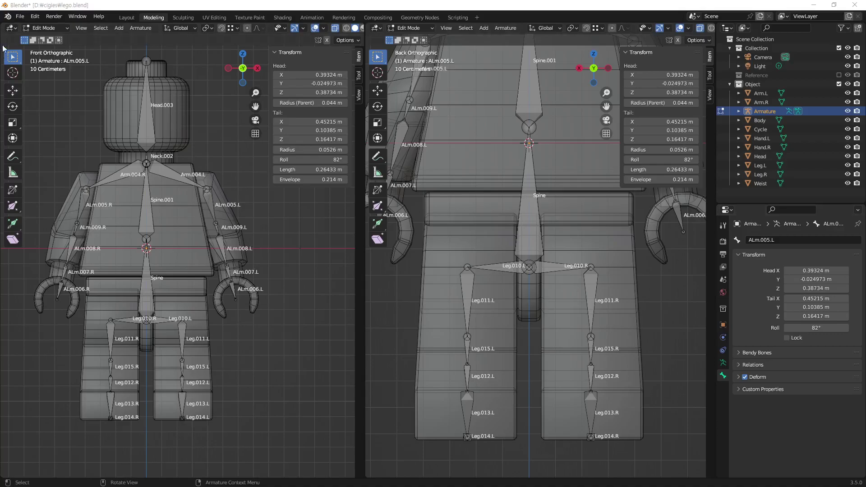
Step: In Object Mode, select the head, body, arms, hands, waist and legs, then clear that selection
left_click(45, 28)
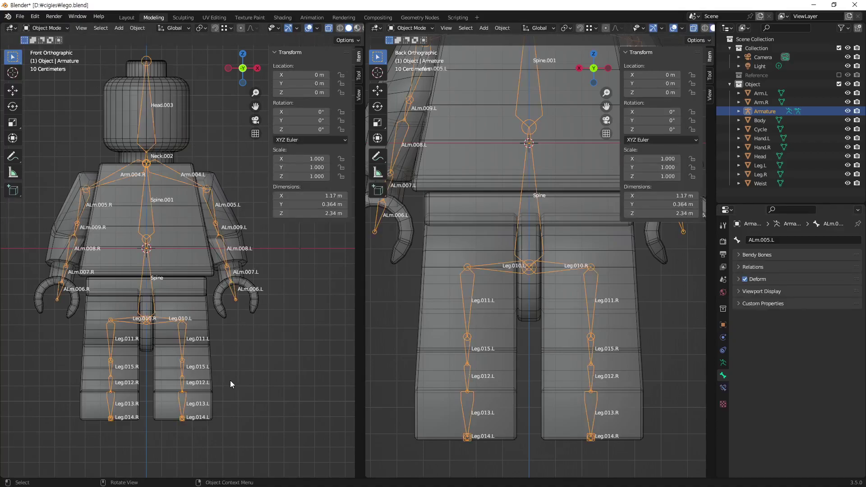
left_click(230, 380)
left_click(166, 117)
left_click(190, 219, "shift")
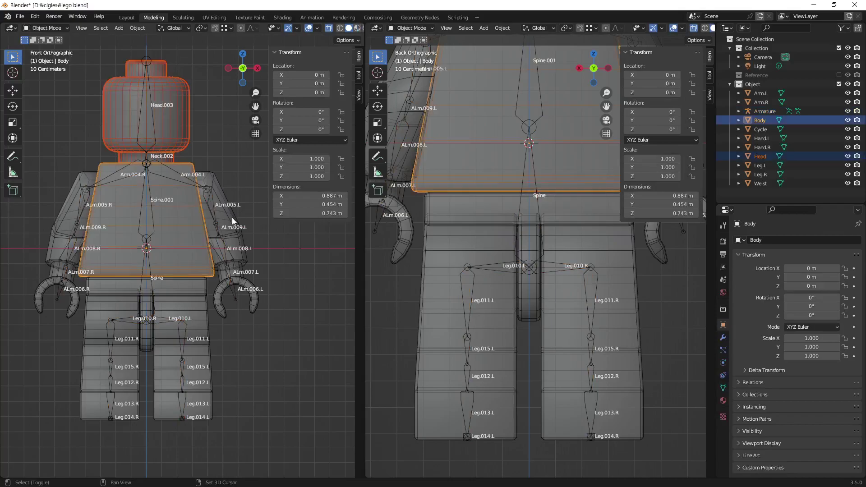
left_click(231, 218, "shift")
left_click(247, 291, "shift")
left_click(199, 288, "shift")
left_click(203, 317, "shift")
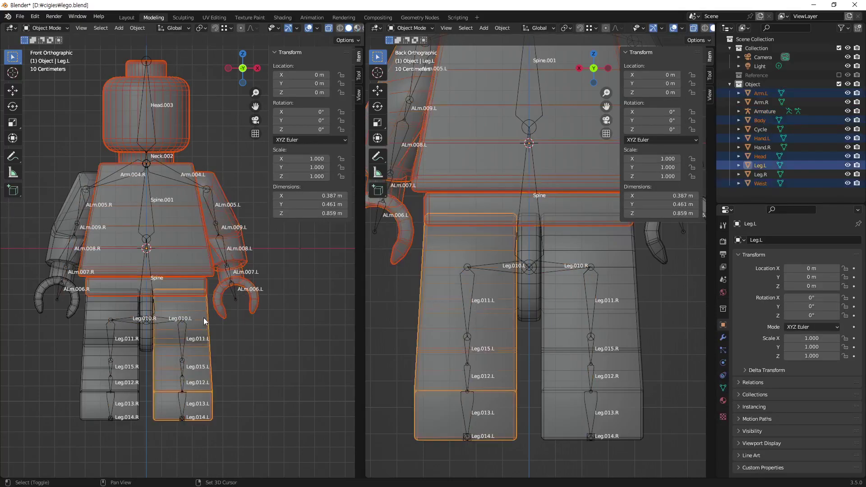
left_click(148, 335, "shift")
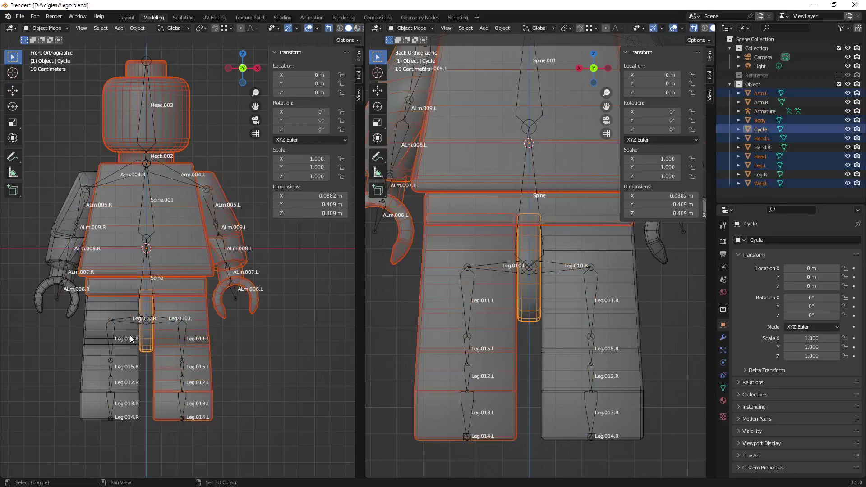
left_click(70, 283, "shift")
left_click(53, 265, "shift")
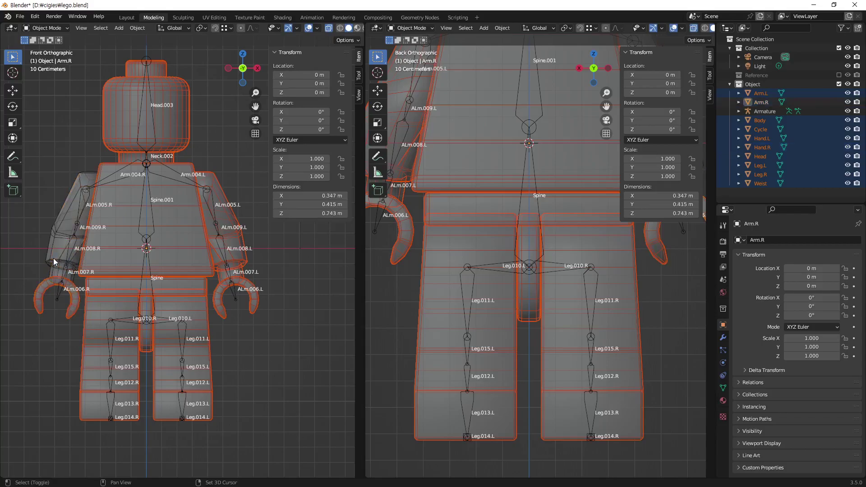
left_click(62, 228, "shift")
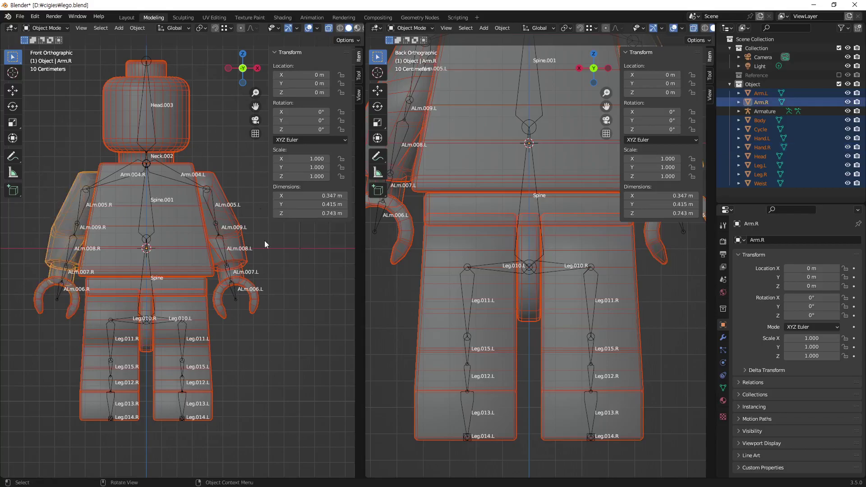
left_click(147, 324, "shift")
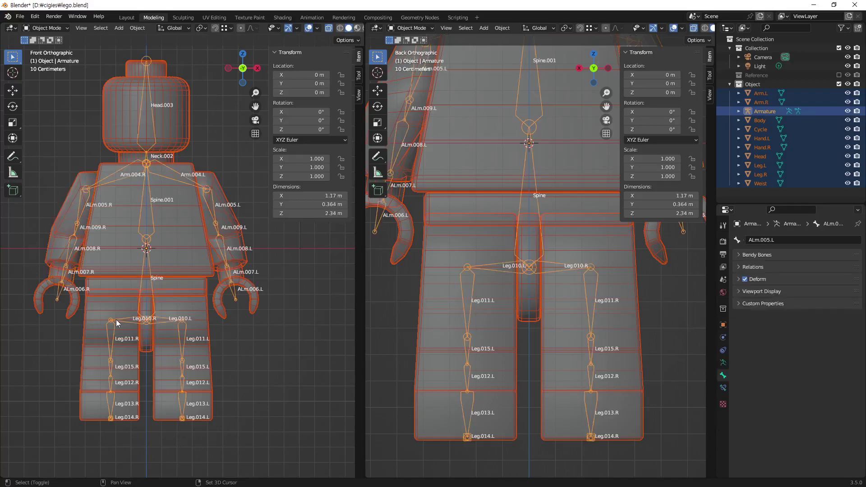
left_click(264, 377)
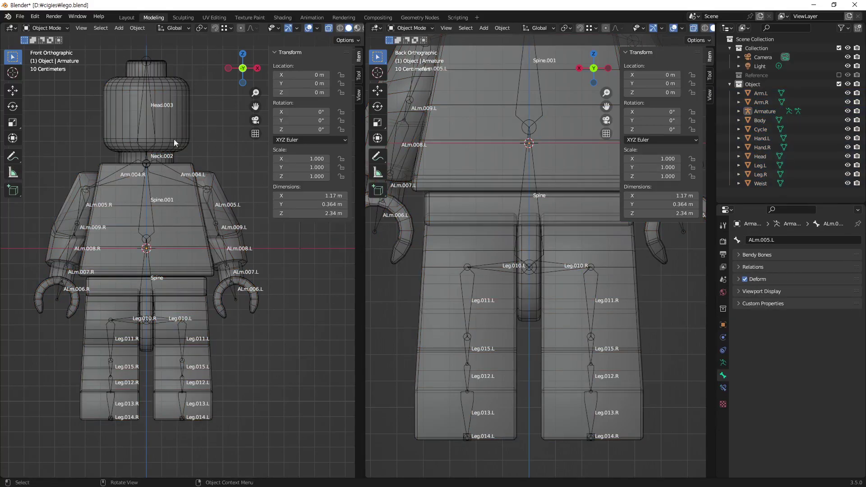
Step: Select the head, body, arms, hands, waist, crotch and legs and join them into one mesh
left_click(174, 126)
left_click(189, 224, "shift")
left_click(229, 236, "shift")
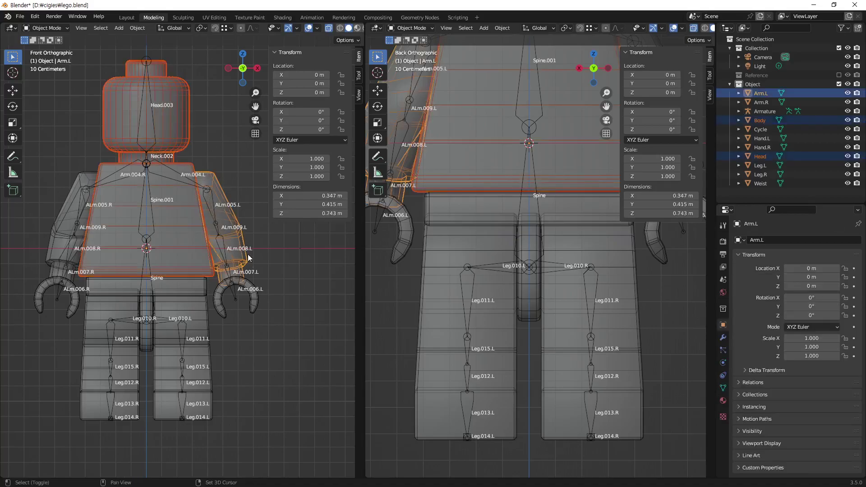
left_click(253, 294, "shift")
left_click(200, 315, "shift")
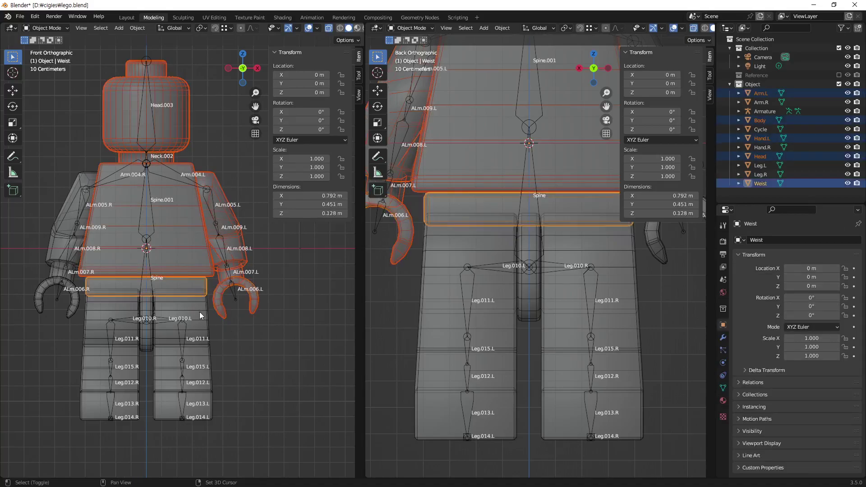
left_click(200, 396, "shift")
left_click(149, 343, "shift")
left_click(131, 362, "shift")
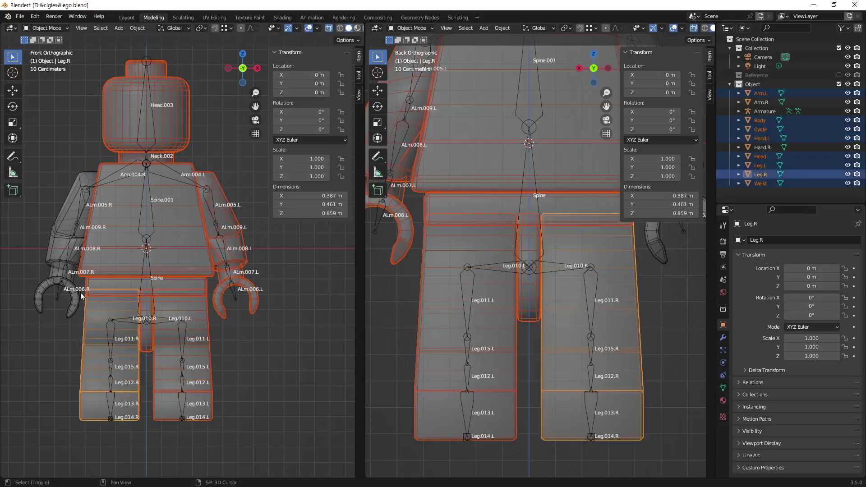
left_click(71, 294, "shift")
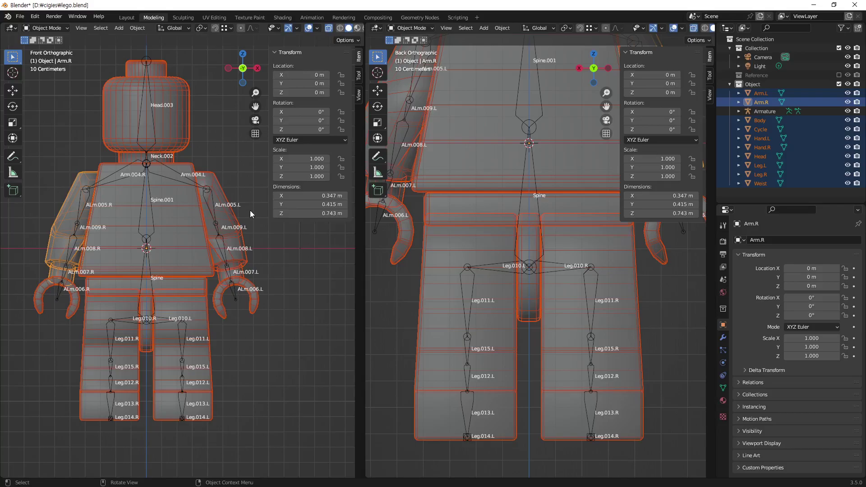
right_click(277, 251)
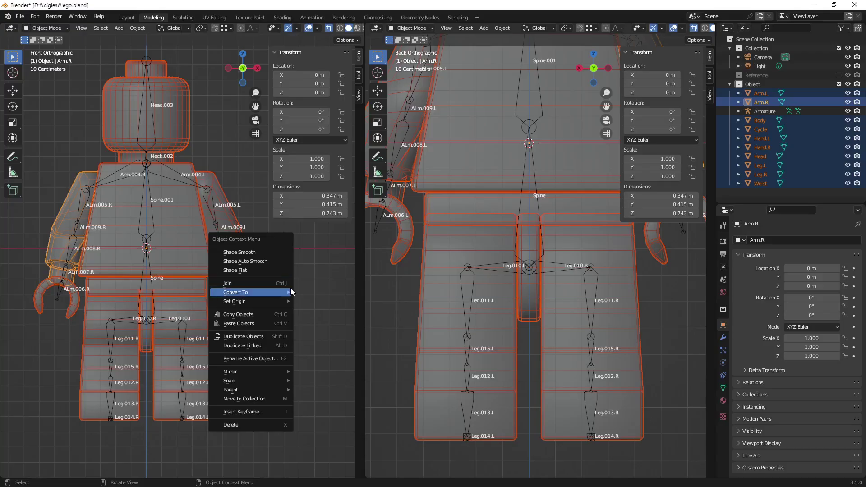
left_click(273, 282)
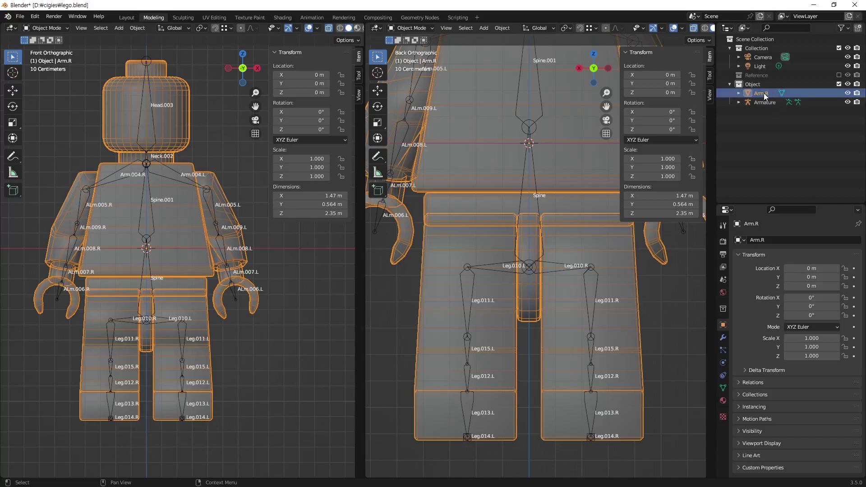
Step: Rename the joined mesh to 'Lego' in the Outliner
double_click(764, 93)
type("Lego")
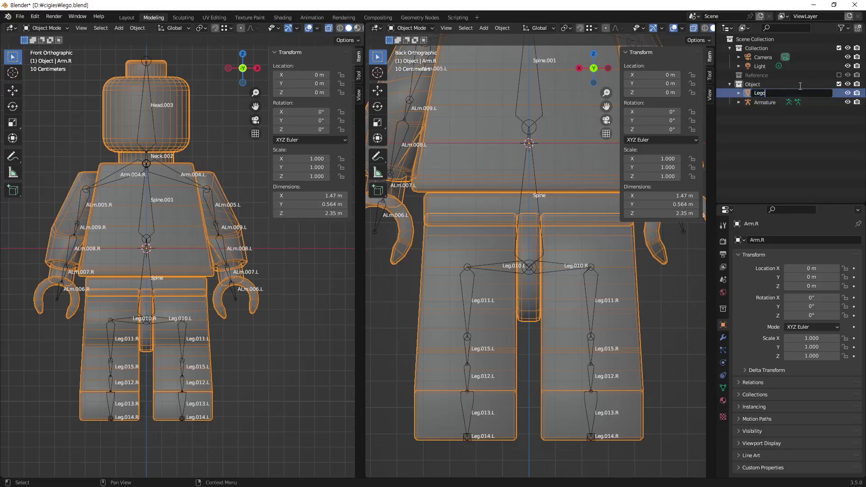
key("Return")
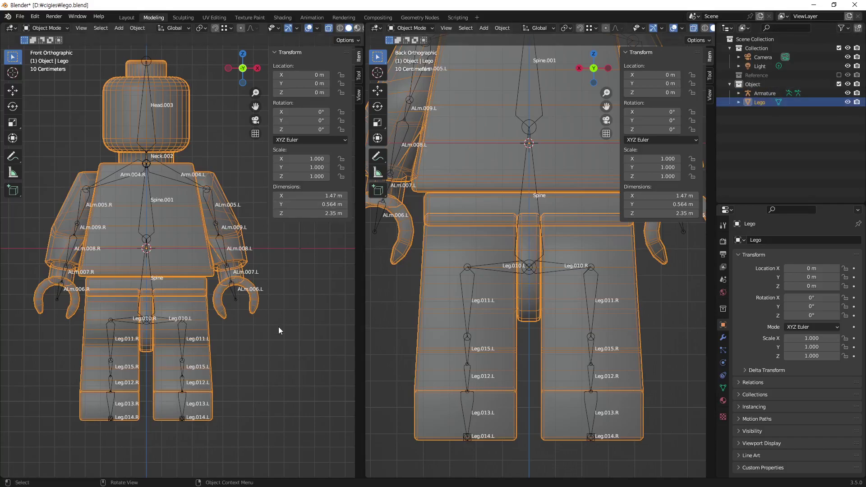
left_click(277, 327)
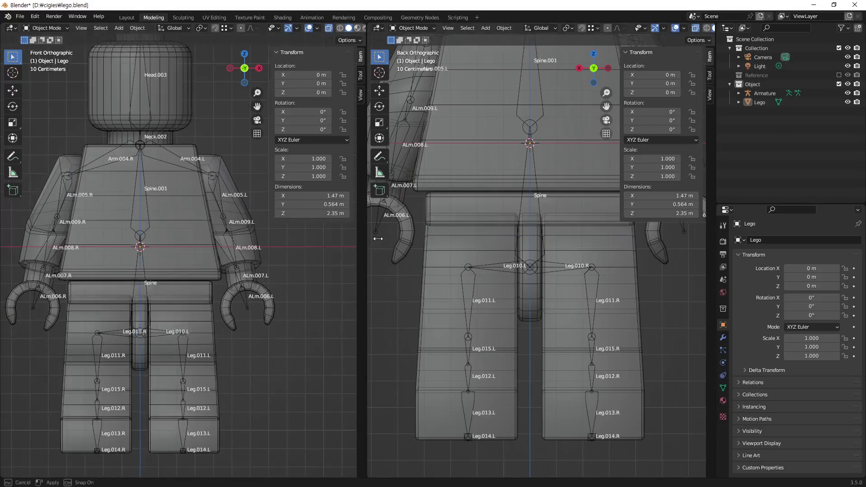
Step: Widen the front view, select Lego with the Armature active, and bring up the Set Parent To menu
left_click_drag(364, 241, 501, 254)
middle_click_drag(264, 282, 337, 244, "shift")
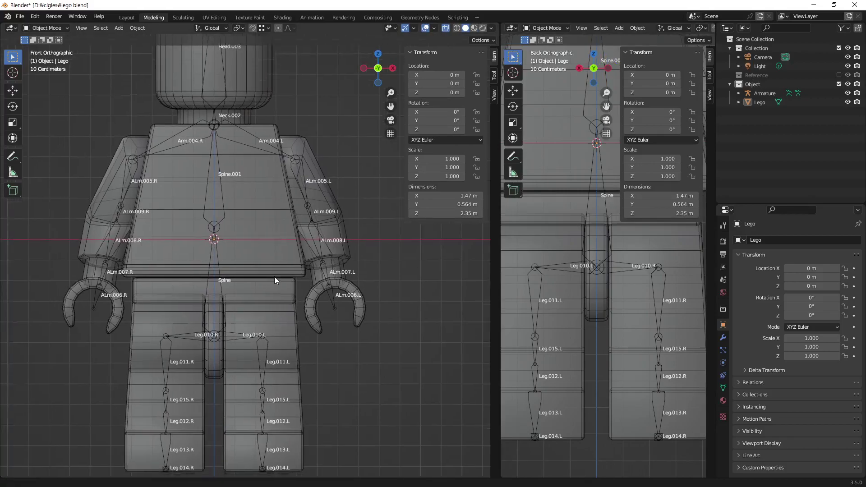
left_click(306, 281)
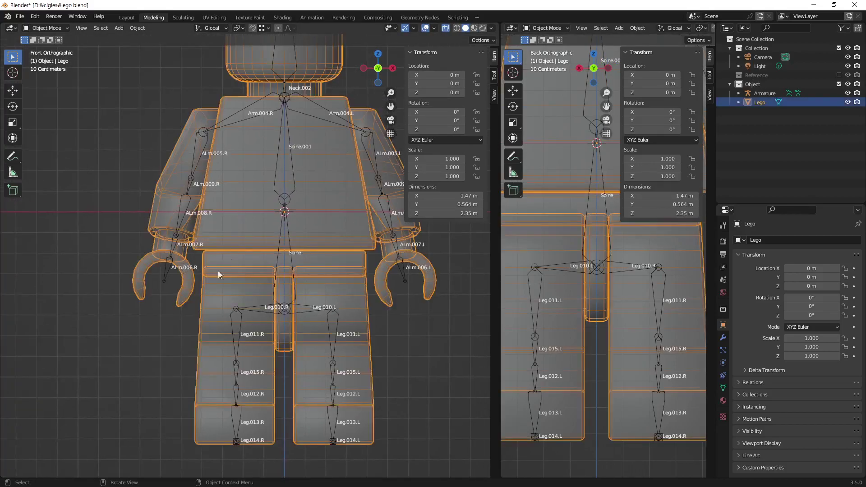
left_click(284, 307, "shift")
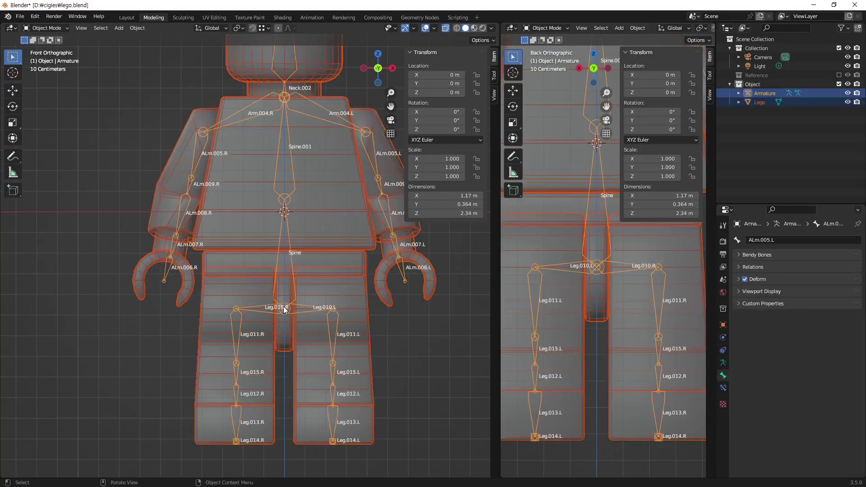
left_click(434, 320)
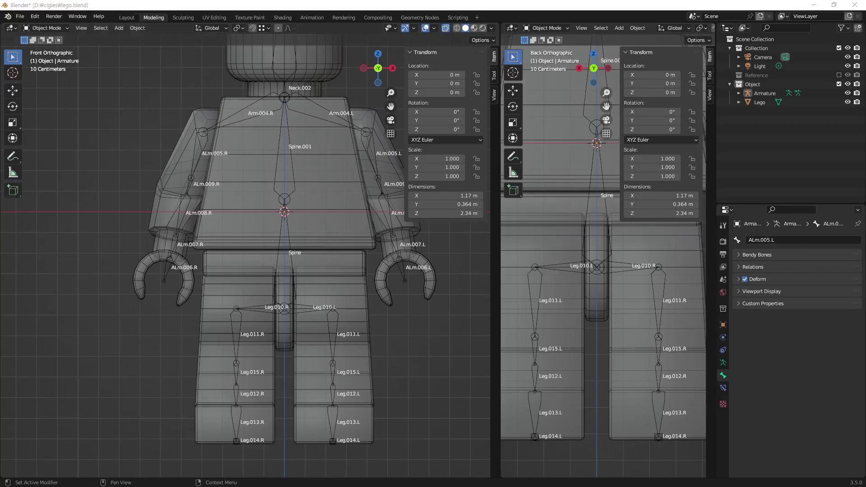
left_click(334, 223)
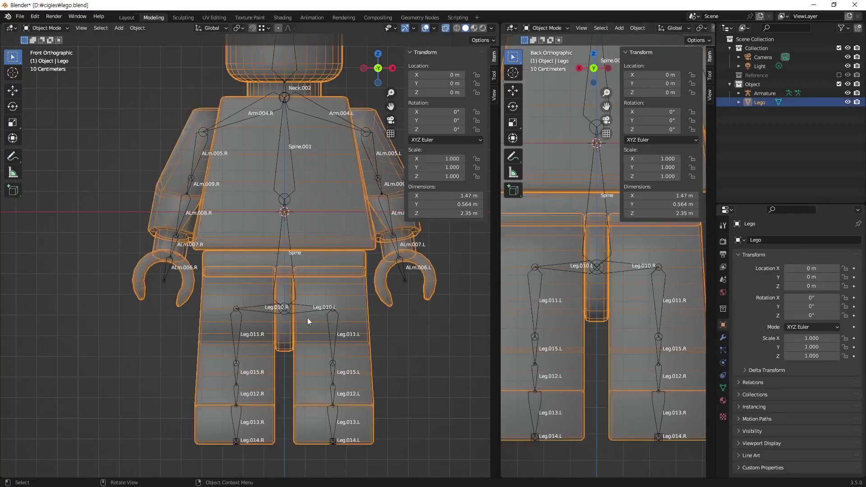
left_click(284, 310, "shift")
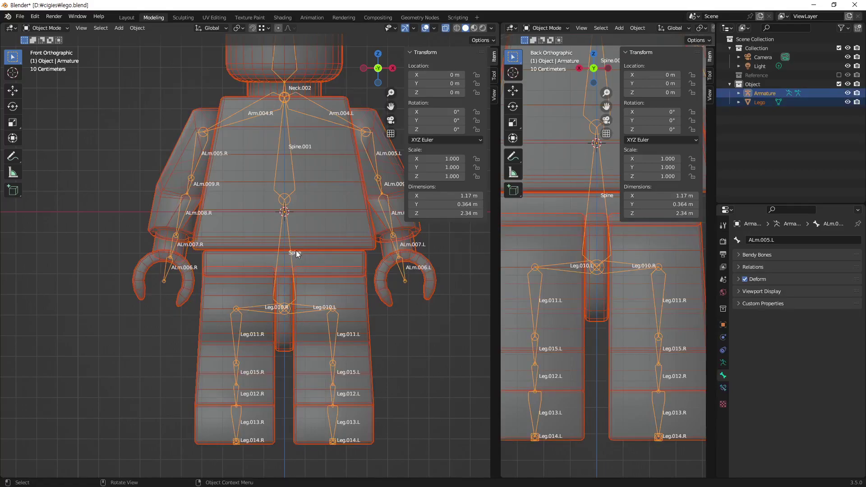
key("ctrl+p")
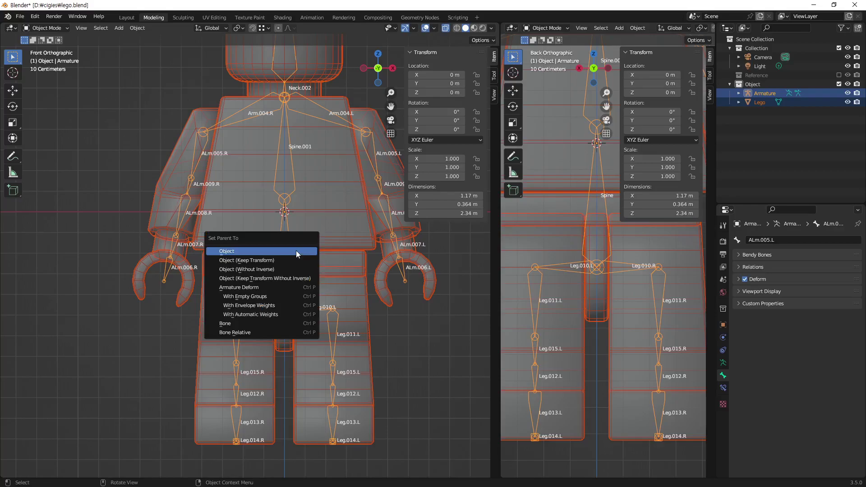
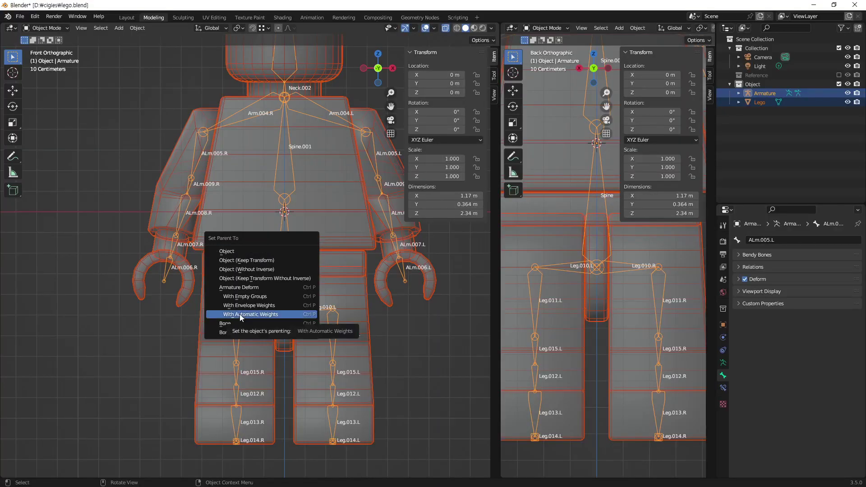
Step: Bind the Lego mesh to the Armature with Automatic Weights, keeping the Armature active
left_click(239, 314)
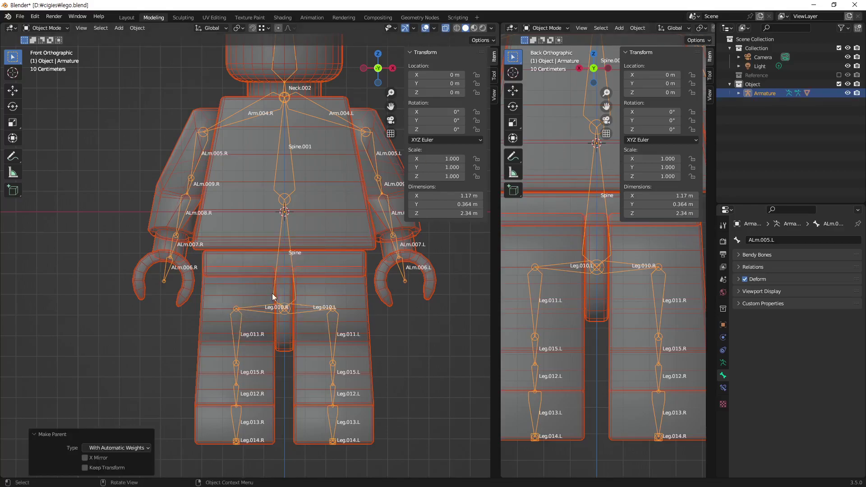
scroll(311, 280, "down", 1)
scroll(266, 283, "down", 1)
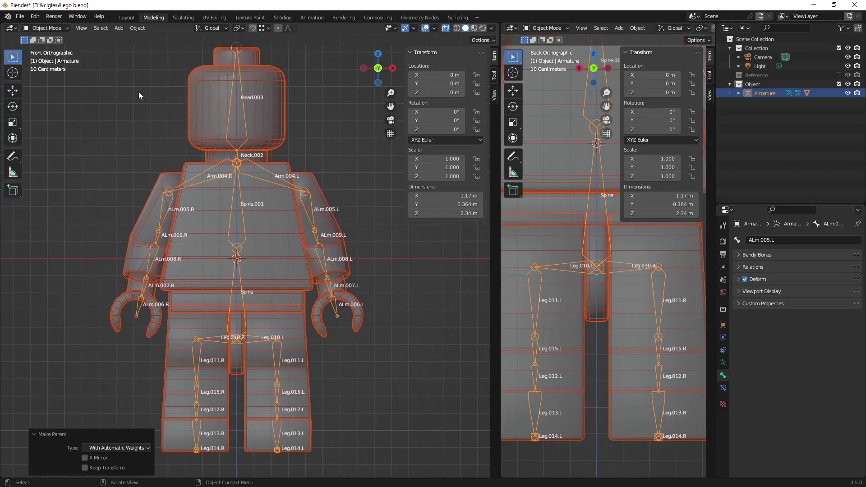
left_click(242, 202)
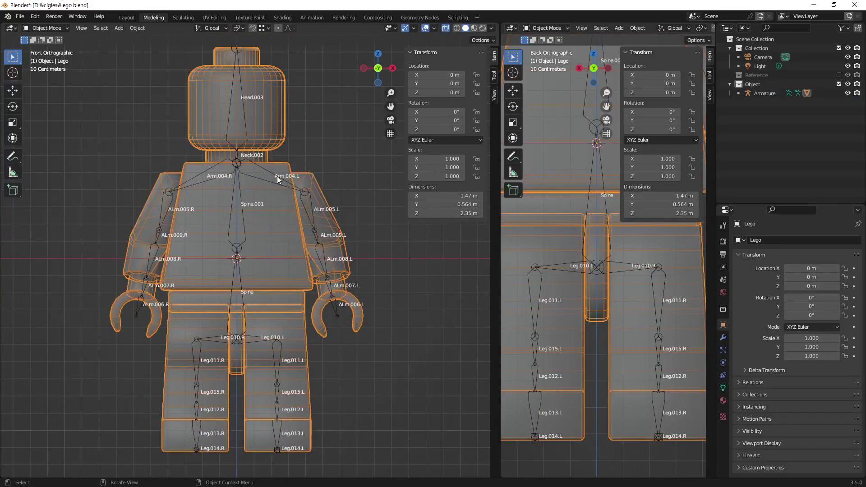
left_click(266, 180)
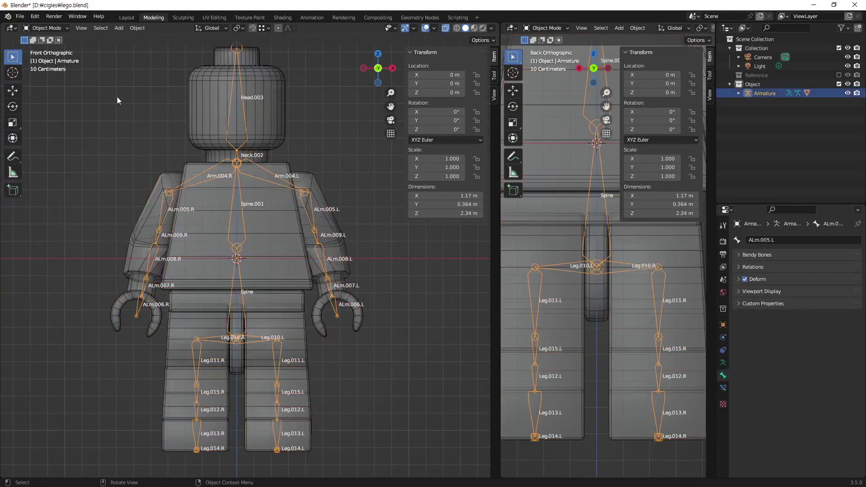
left_click(45, 27)
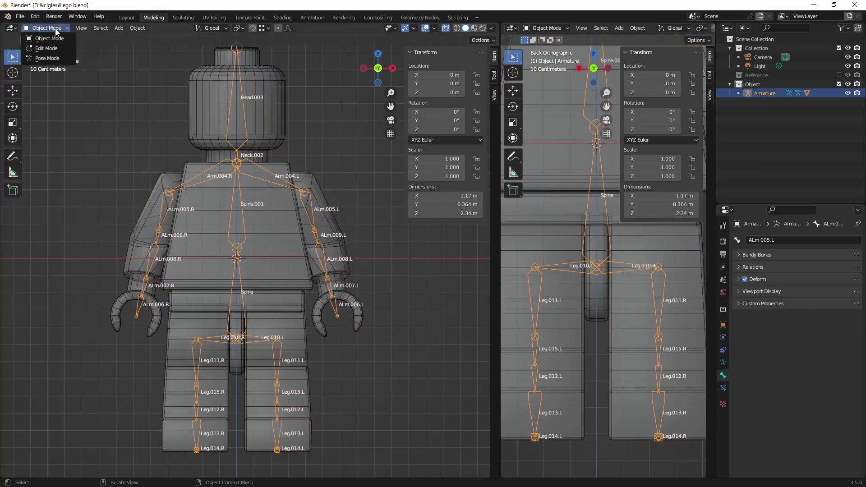
Step: Enter Pose Mode and swing the left arm bone ALm.005.L outward
left_click(53, 59)
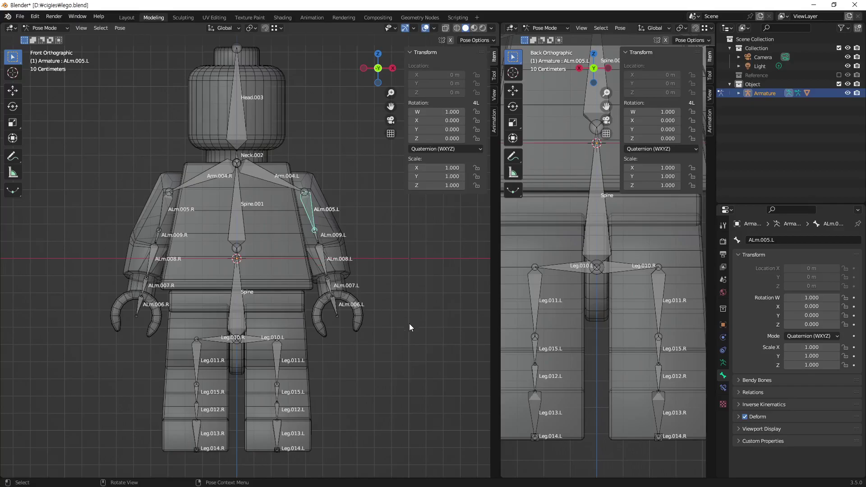
key("r")
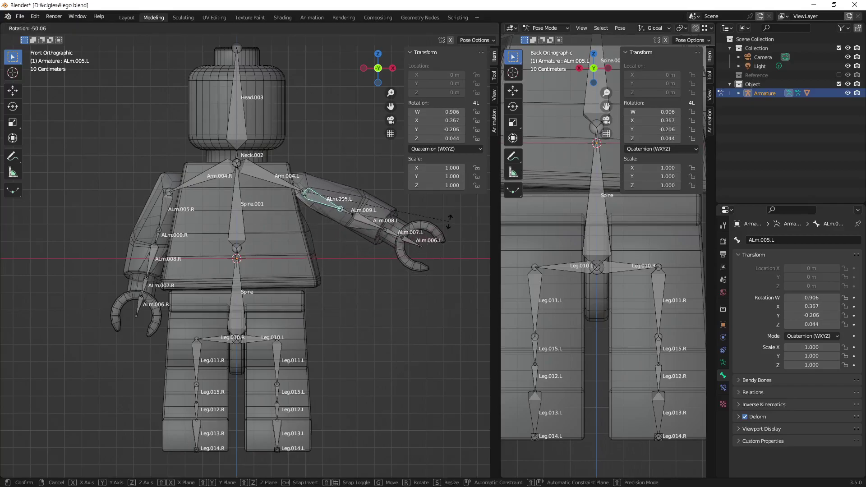
left_click(451, 289)
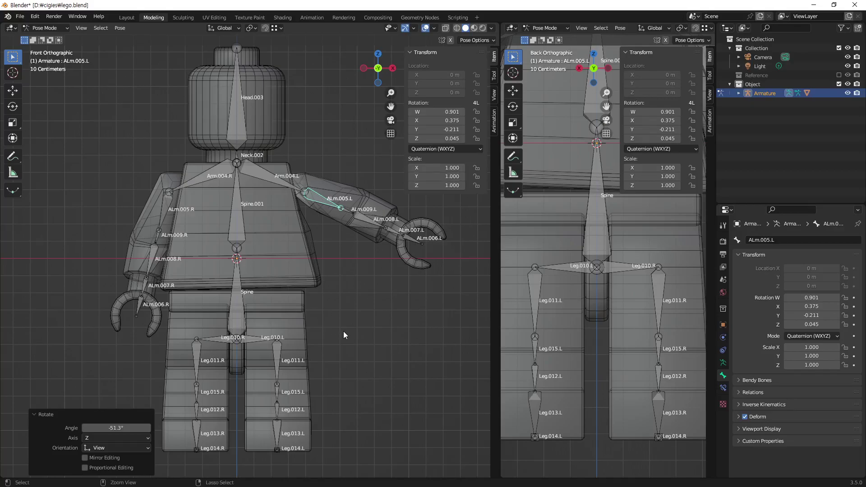
key("alt+r")
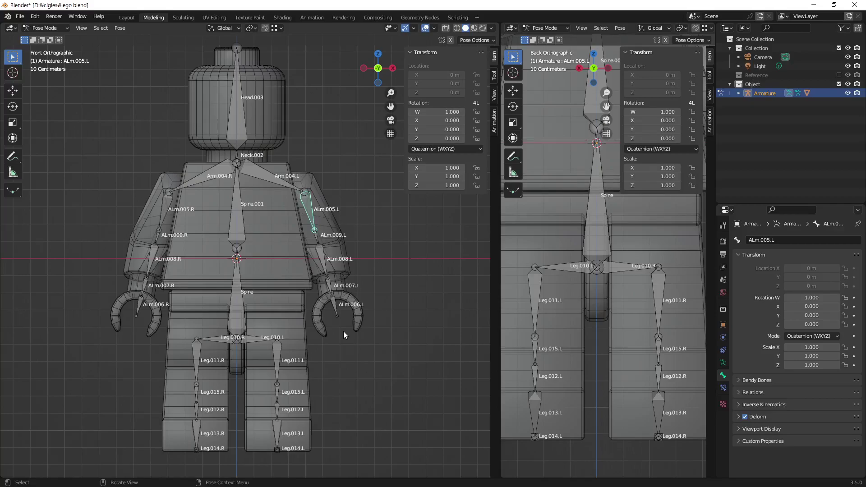
key("r")
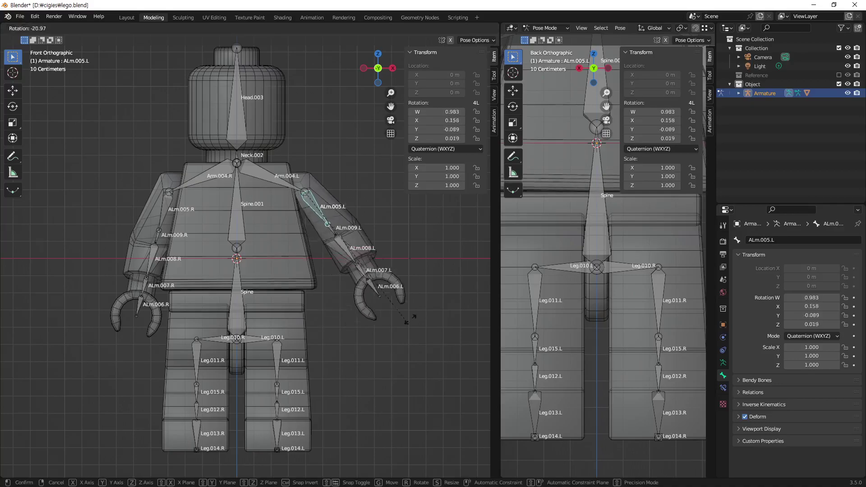
left_click(353, 230)
Step: Rotate the left forearm ALm.008.L and tilt the upper body at the Spine bone
left_click(353, 231)
key("r")
left_click(328, 343)
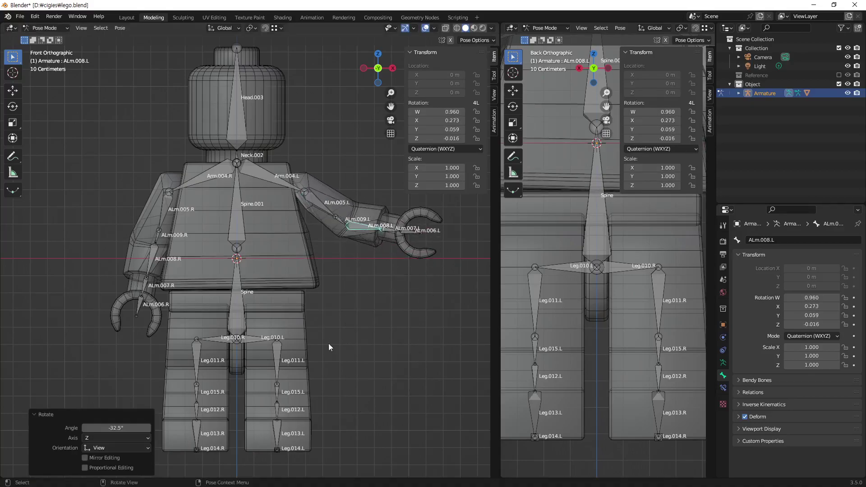
left_click(243, 307)
key("r")
left_click(318, 365)
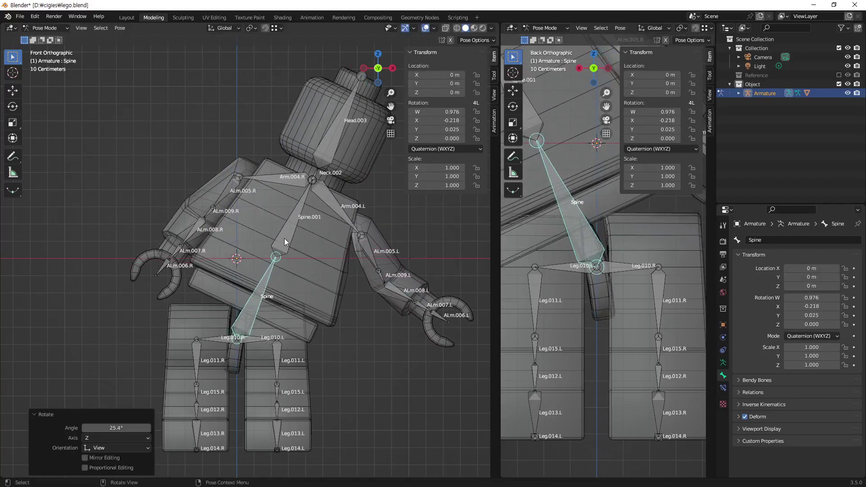
Step: Rotate Spine.001 back toward upright and swing the right arm ALm.005.R outward
left_click(284, 238)
key("r")
left_click(328, 256)
left_click(204, 217)
key("r")
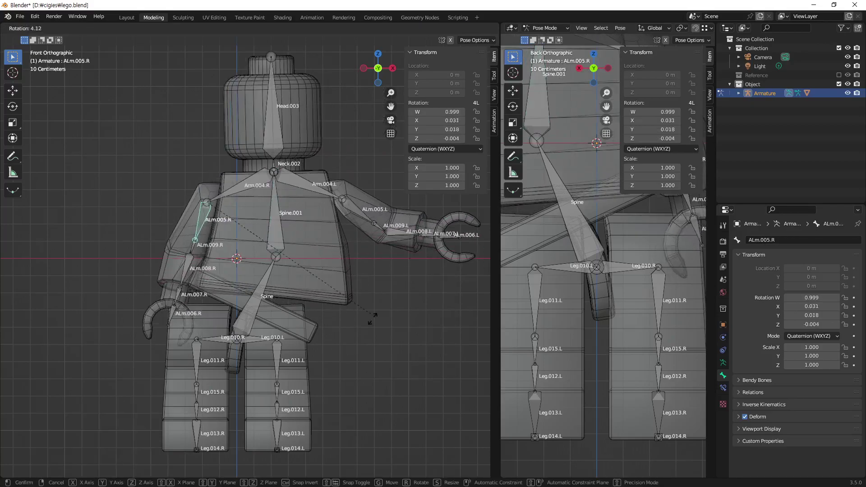
left_click(341, 375)
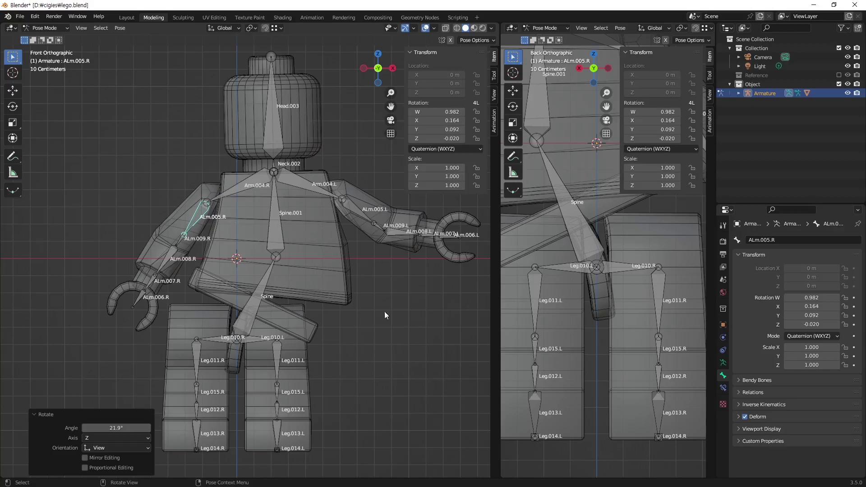
key("a")
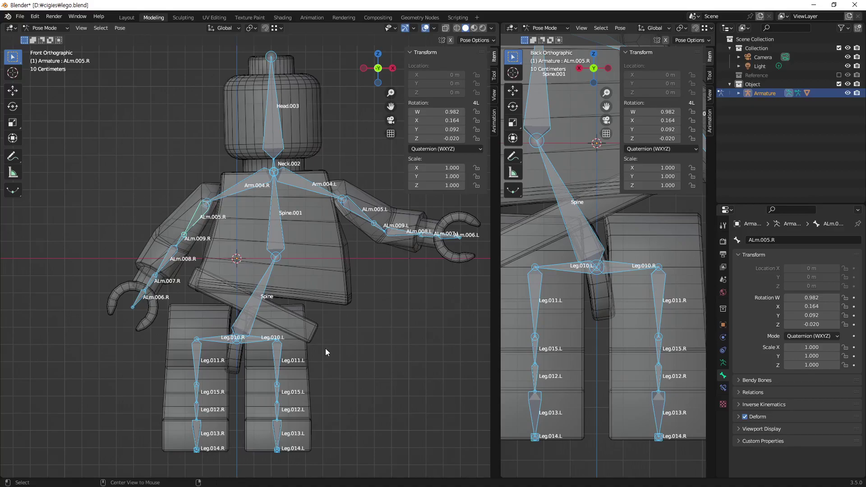
Step: Clear all bone rotations to the rest pose and orbit to a side-on view
key("alt+r")
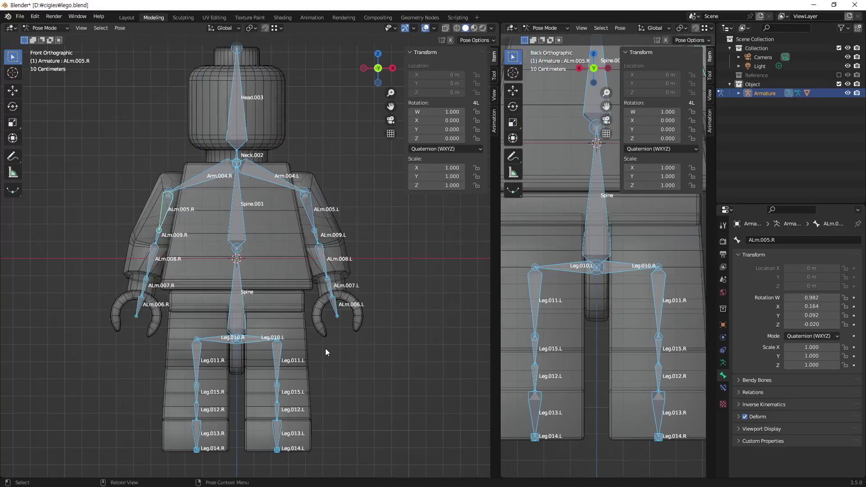
left_click(379, 366)
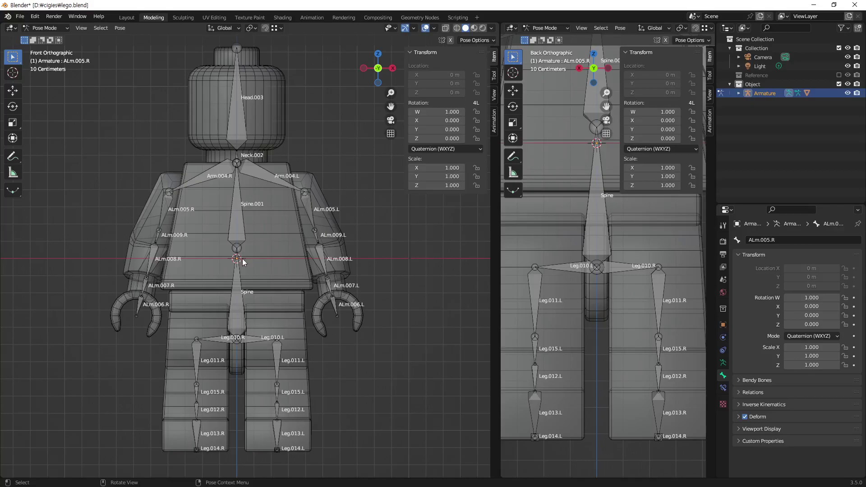
mouse_move(243, 258)
middle_mouse_down()
mouse_move(288, 285)
mouse_move(276, 255)
middle_mouse_up()
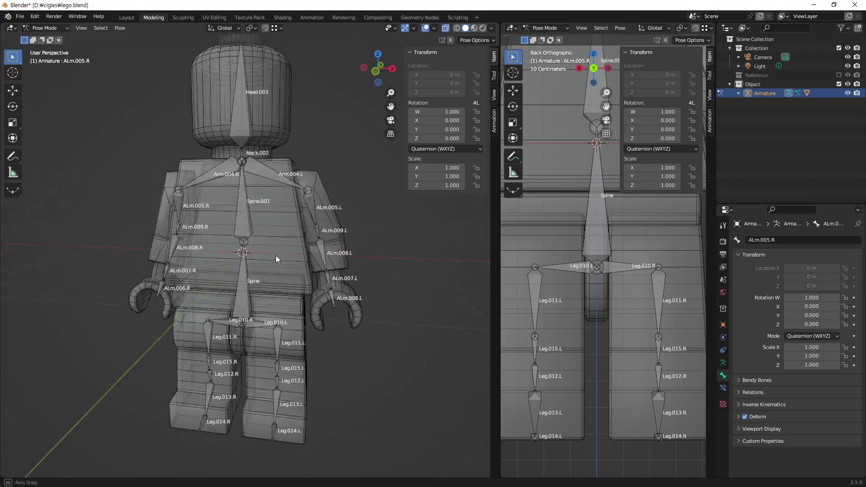
mouse_move(276, 258)
middle_mouse_down()
mouse_move(188, 296)
mouse_move(314, 277)
middle_mouse_up()
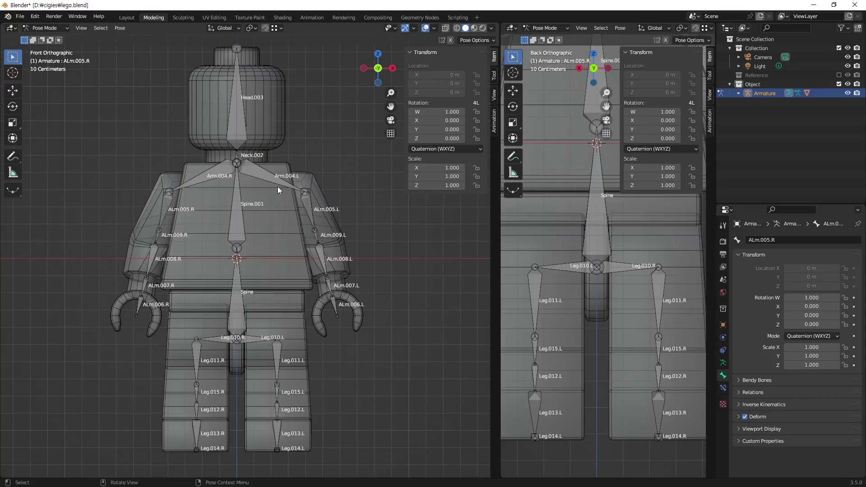
middle_click_drag(277, 186, 248, 212)
Step: Select the Neck.002 bone, then the Spine.001 bone
left_click(248, 153)
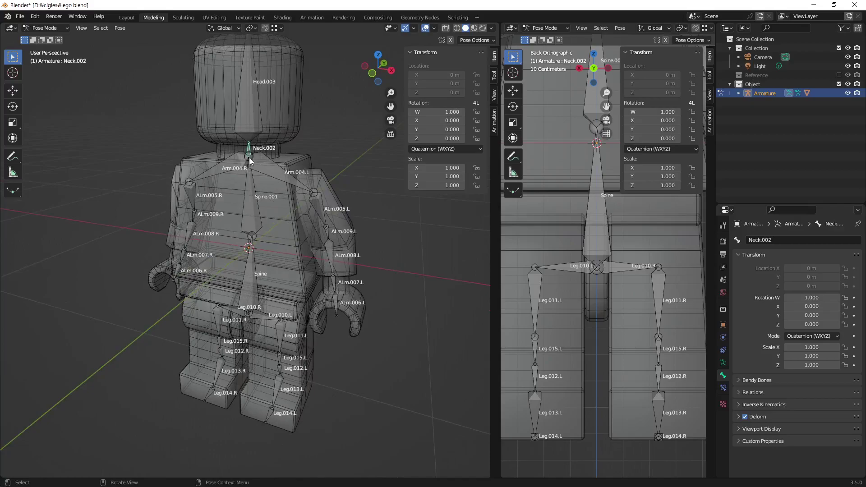
left_click(250, 159)
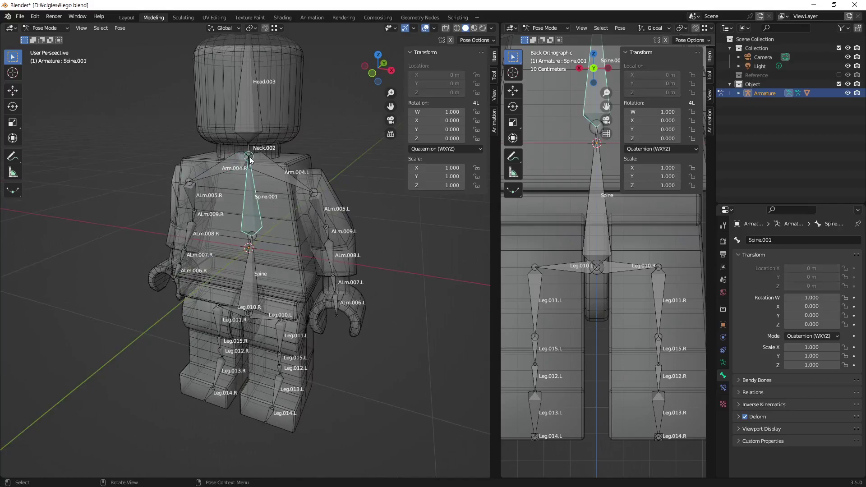
left_click(250, 159)
scroll(250, 156, "up", 3)
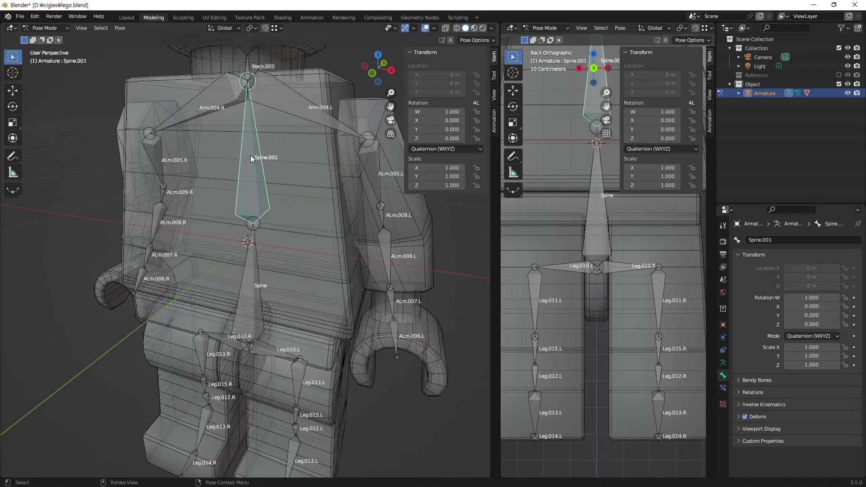
left_click(45, 28)
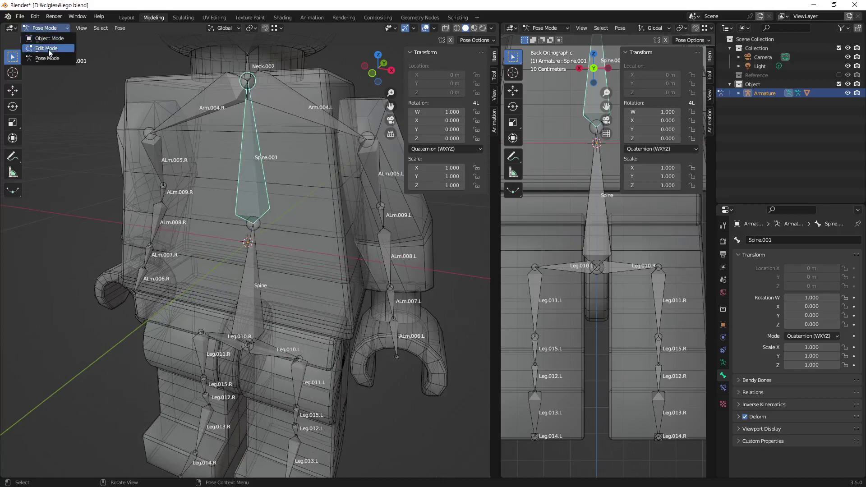
Step: Switch the armature to Edit Mode and frame the view around the torso
left_click(43, 46)
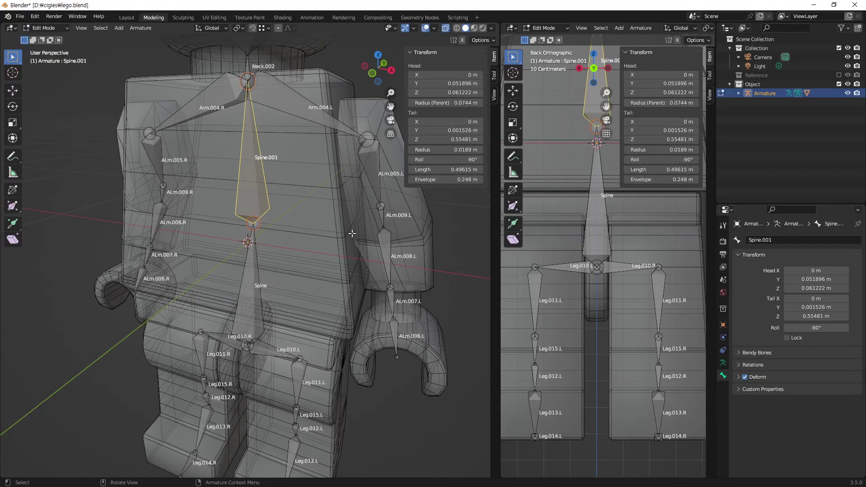
middle_click_drag(264, 117, 267, 151, "shift")
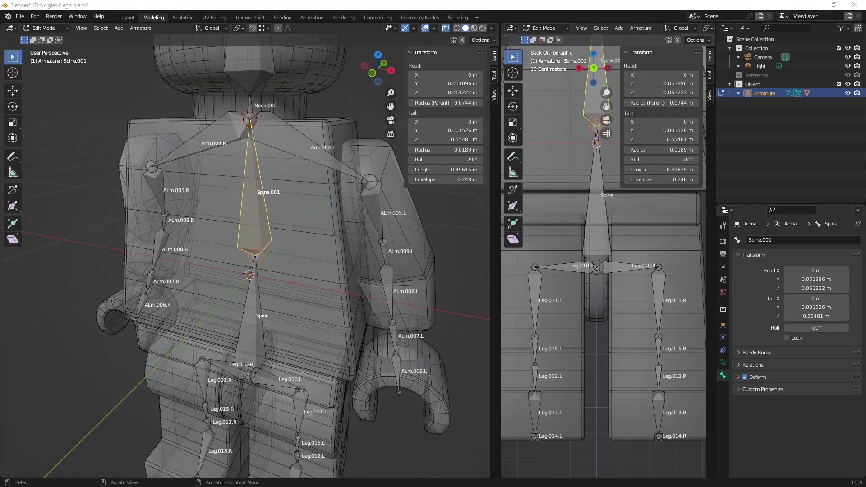
mouse_move(251, 246)
middle_mouse_down()
mouse_move(301, 260)
mouse_move(317, 306)
mouse_move(260, 240)
mouse_move(193, 283)
mouse_move(257, 150)
middle_mouse_up()
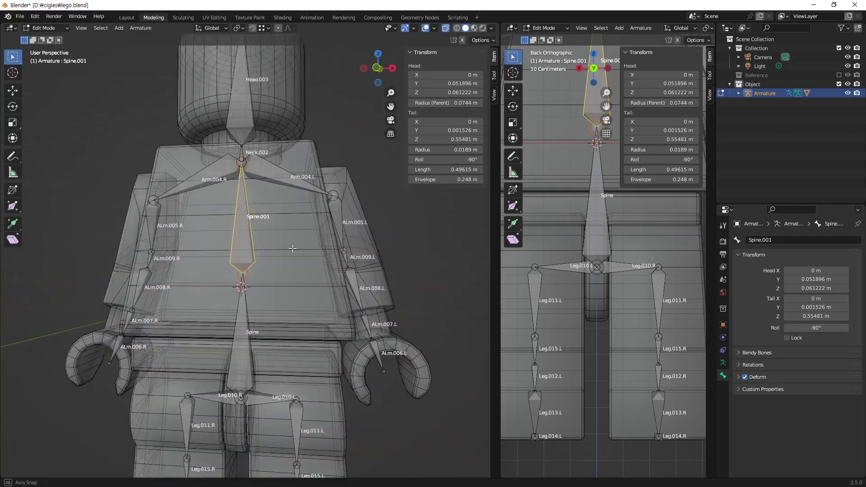
scroll(256, 150, "up", 4)
scroll(248, 190, "down", 1)
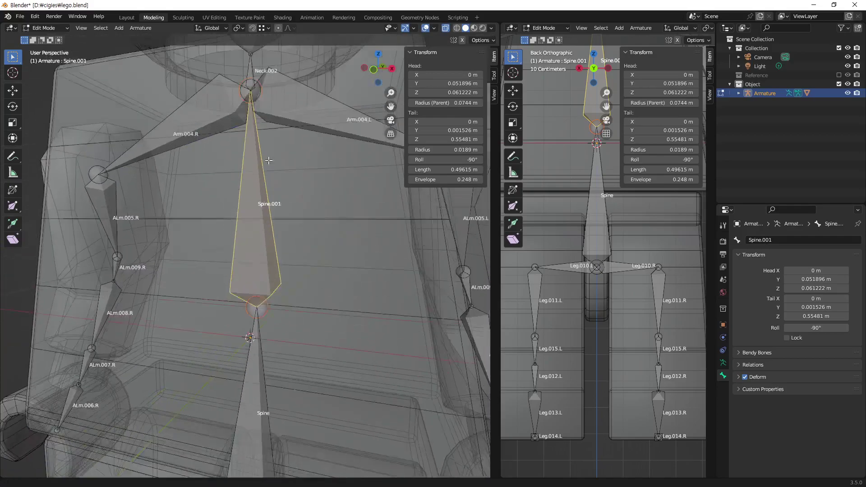
scroll(243, 199, "down", 1)
scroll(239, 202, "up", 4)
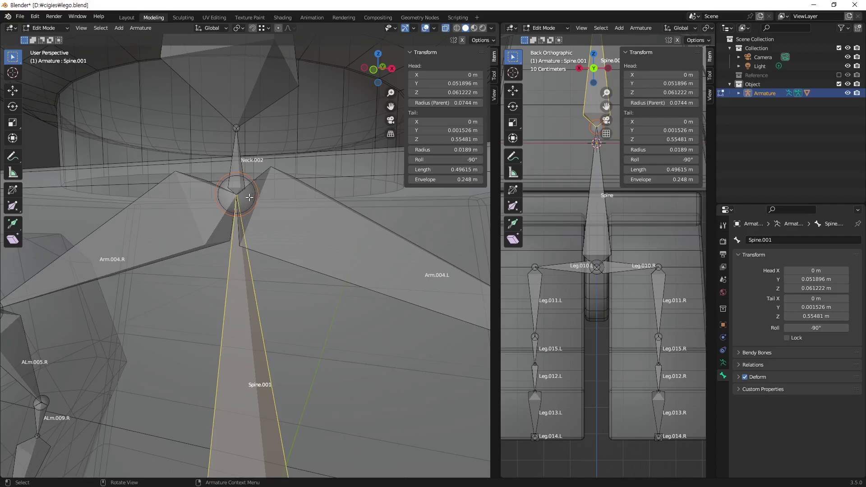
Step: Select Spine.001 and turn the view to see the figure from the right side
left_click(248, 197)
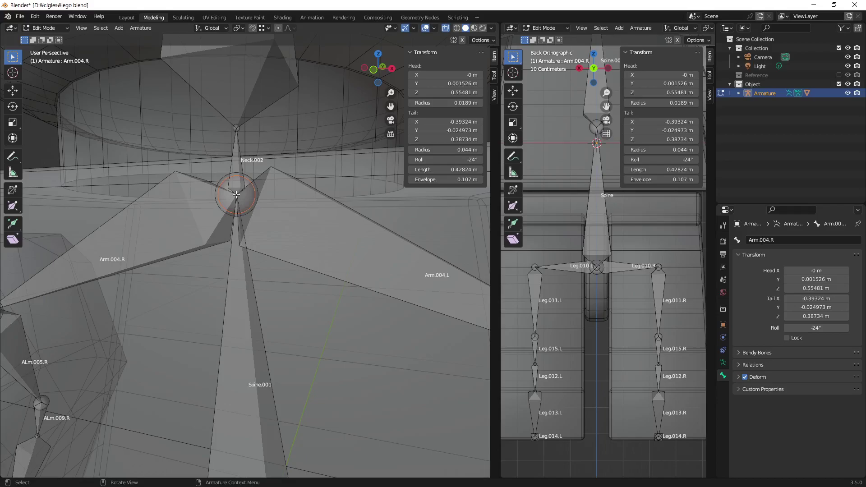
left_click(236, 195)
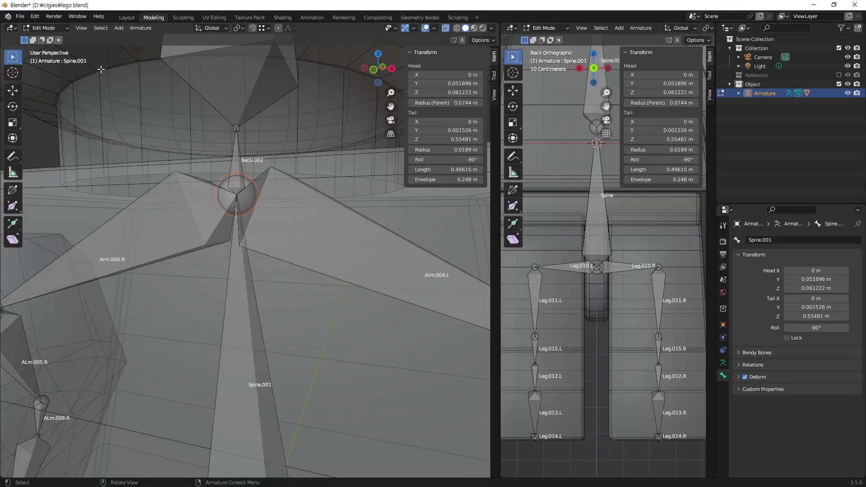
scroll(321, 249, "down", 5)
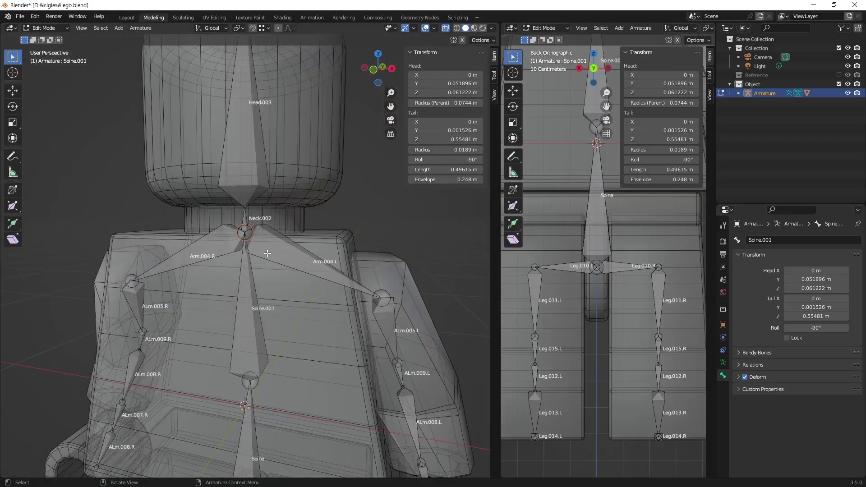
middle_click_drag(320, 249, 197, 273)
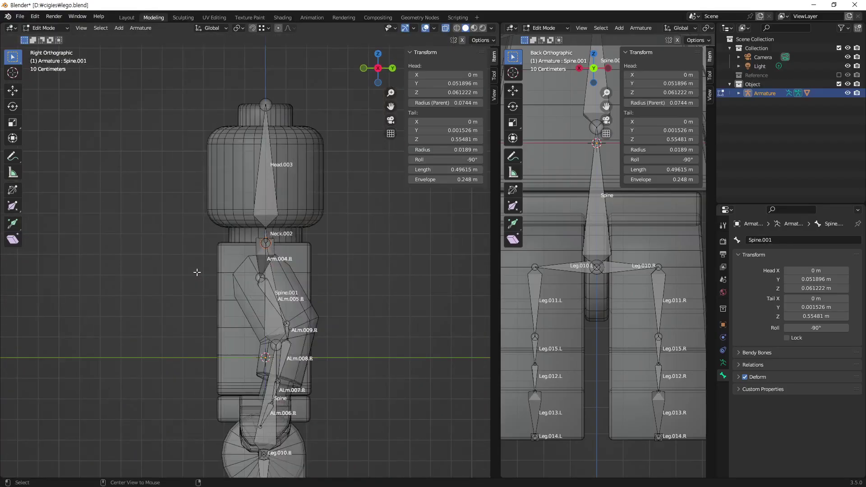
Step: Extrude a new bone straight along Y from the tail of Spine.001
scroll(282, 317, "up", 2)
scroll(282, 316, "down", 1)
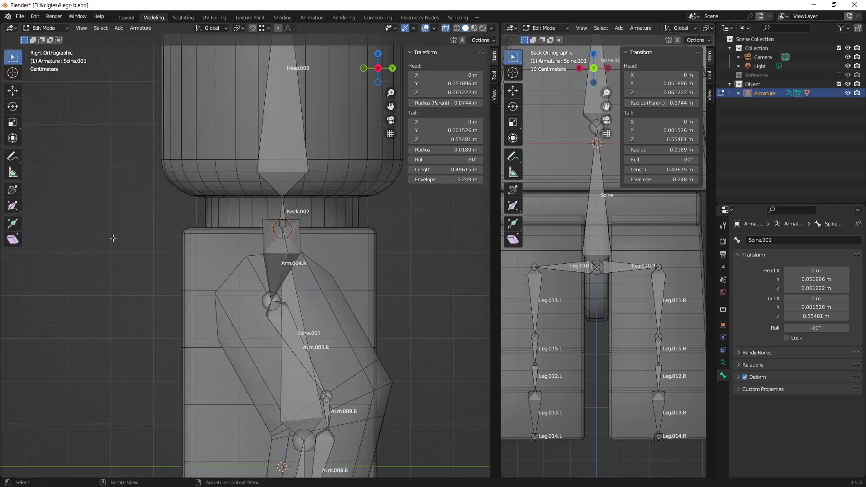
scroll(313, 250, "down", 2)
scroll(282, 261, "up", 3)
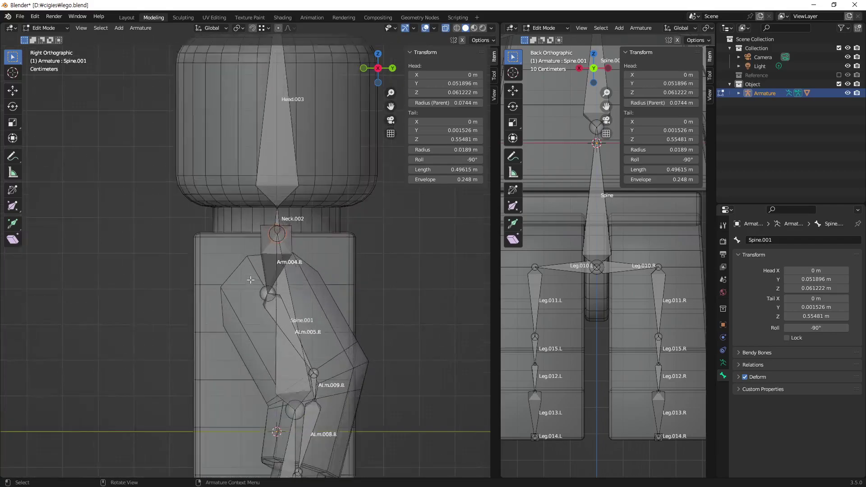
scroll(273, 254, "up", 2)
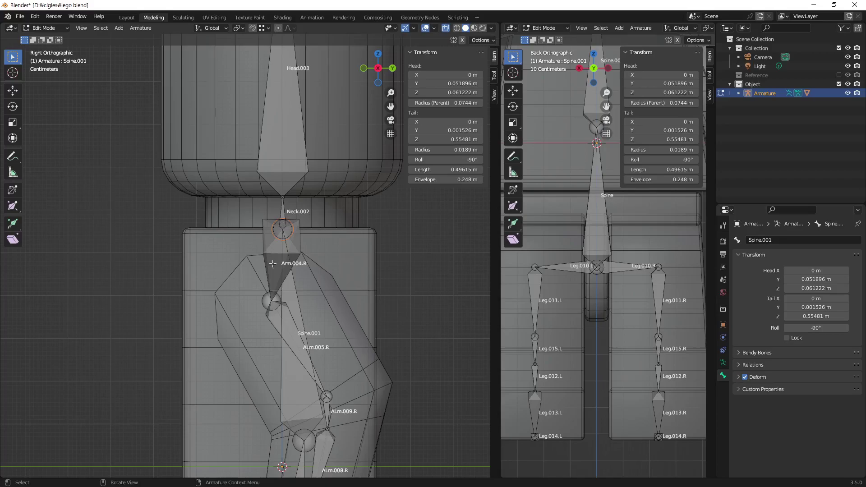
key("e")
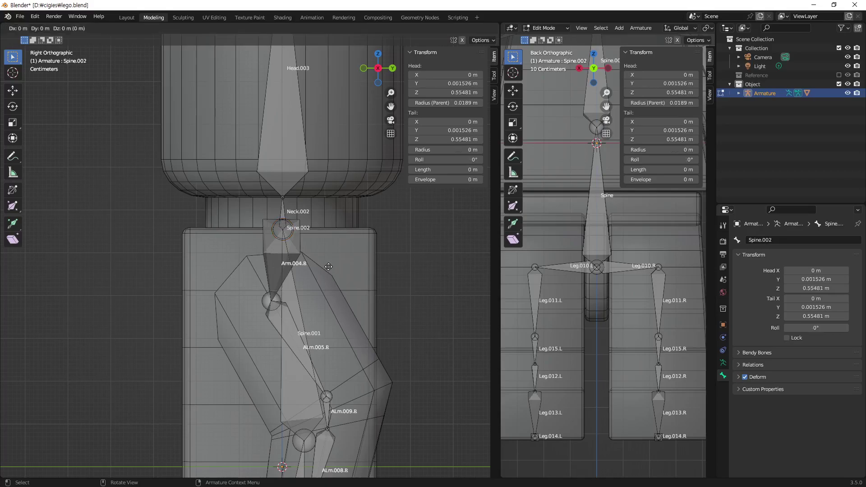
key("y")
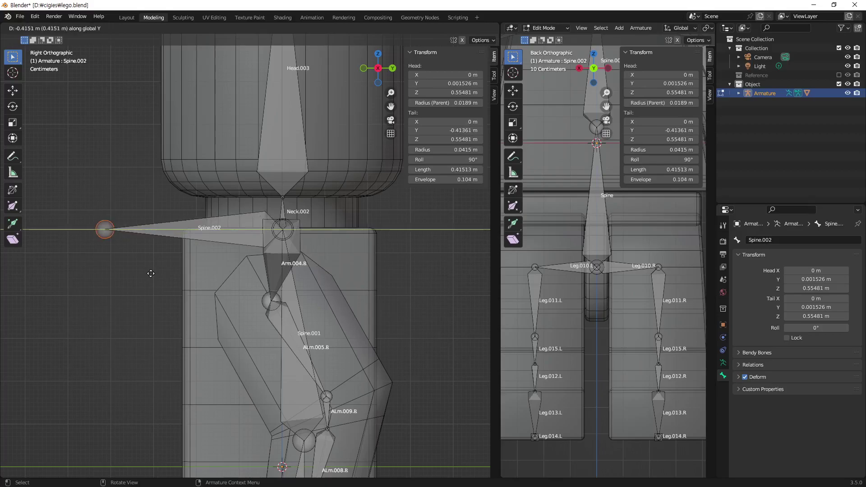
left_click(146, 273)
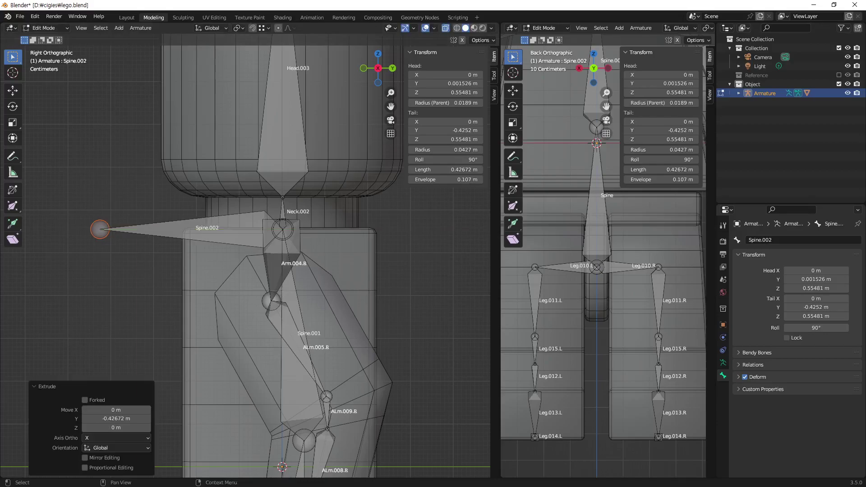
Step: Rename the new Spine.002 bone to Spine.Con
left_click(228, 228)
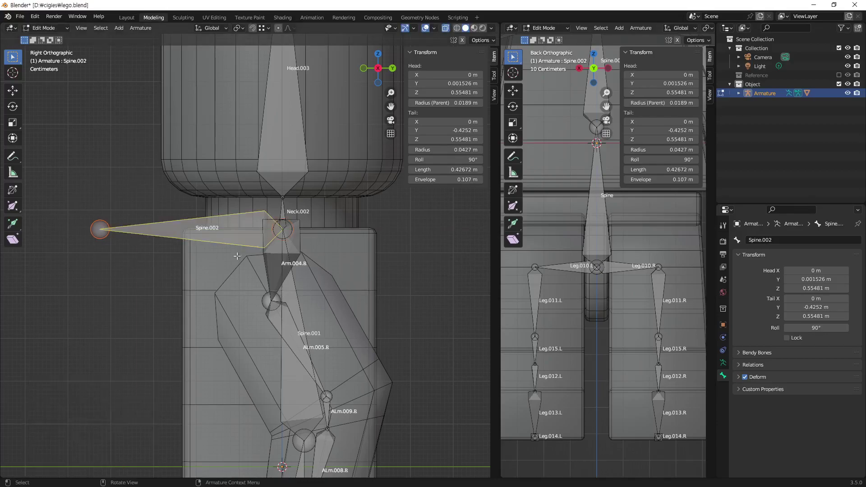
key("F2")
left_click(206, 233)
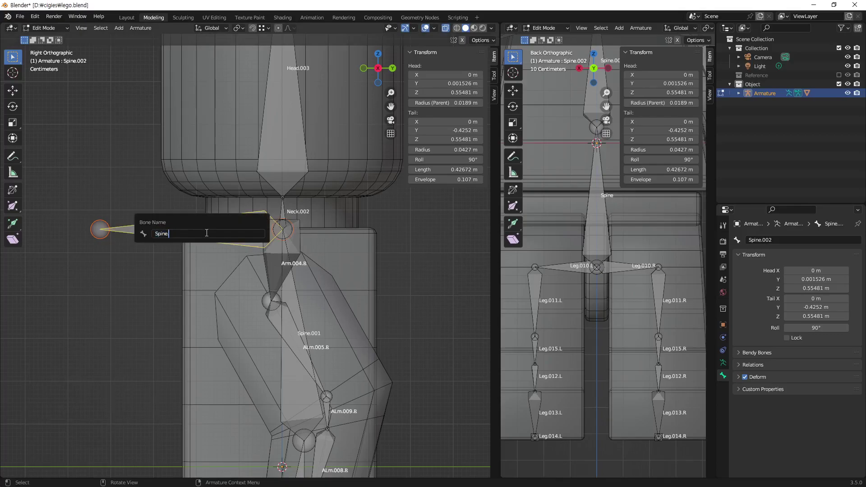
type("0")
key("Return")
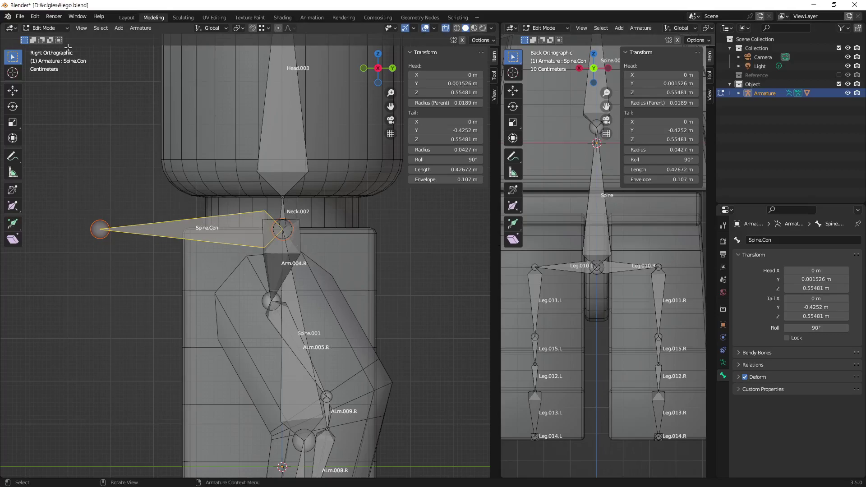
left_click(58, 25)
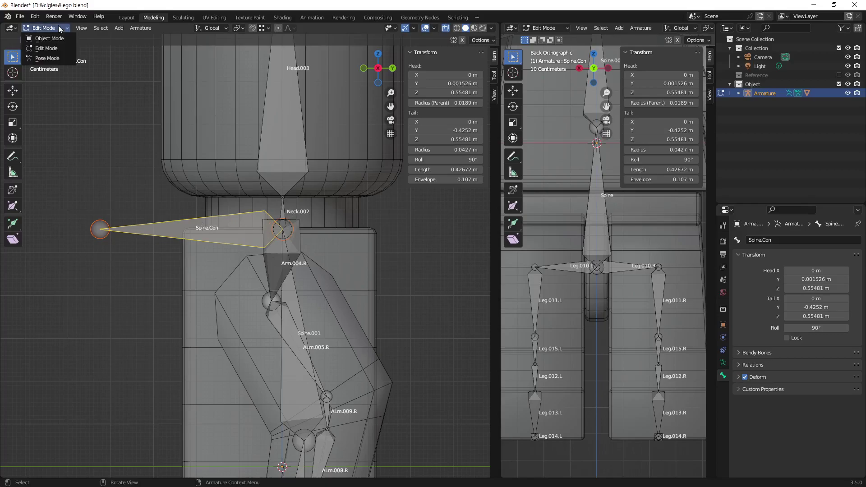
Step: In Pose Mode, test-rotate Spine.Con a couple of times with the Move tool active
left_click(61, 59)
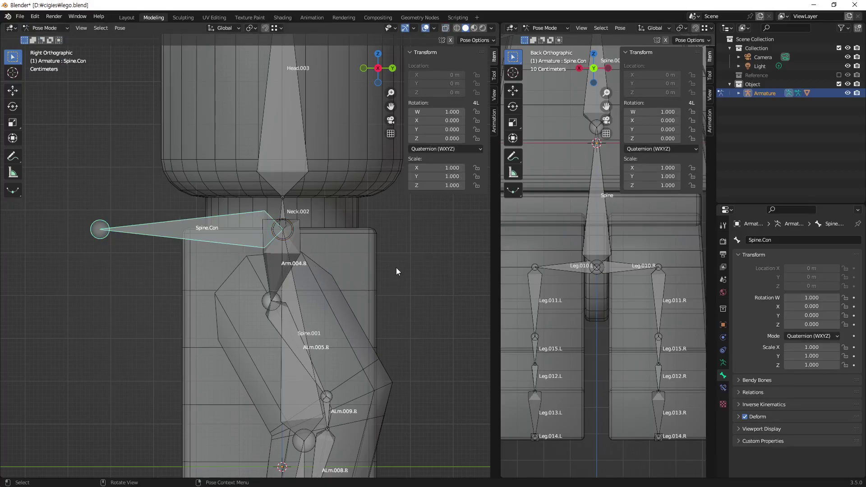
left_click(13, 90)
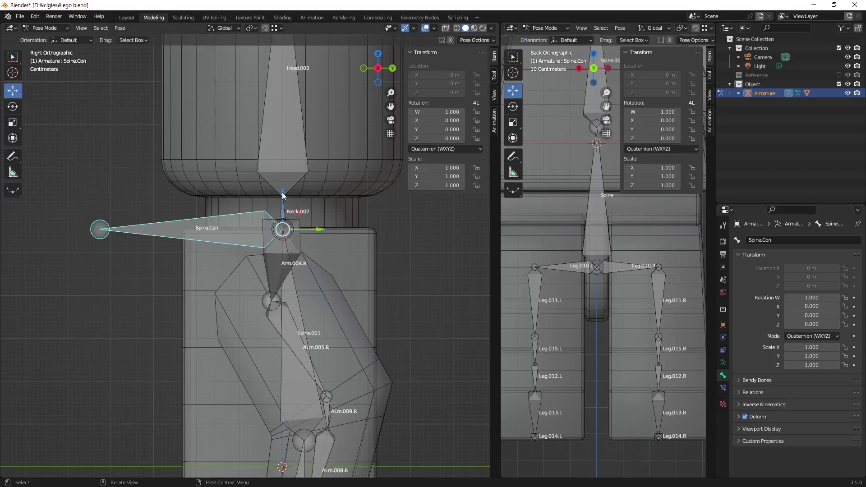
key("r")
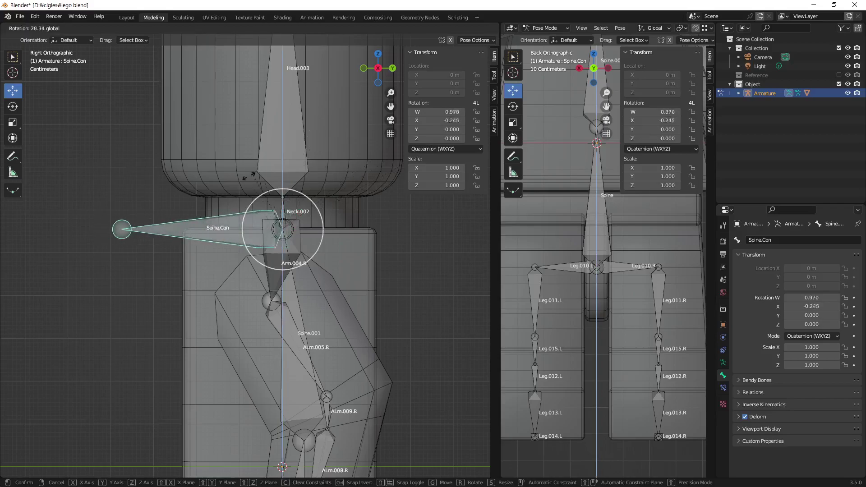
left_click(192, 186)
key("r")
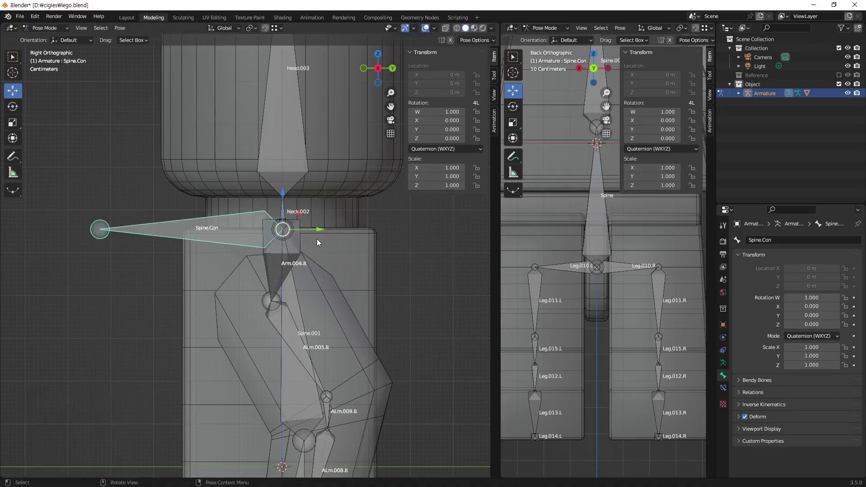
left_click(223, 230)
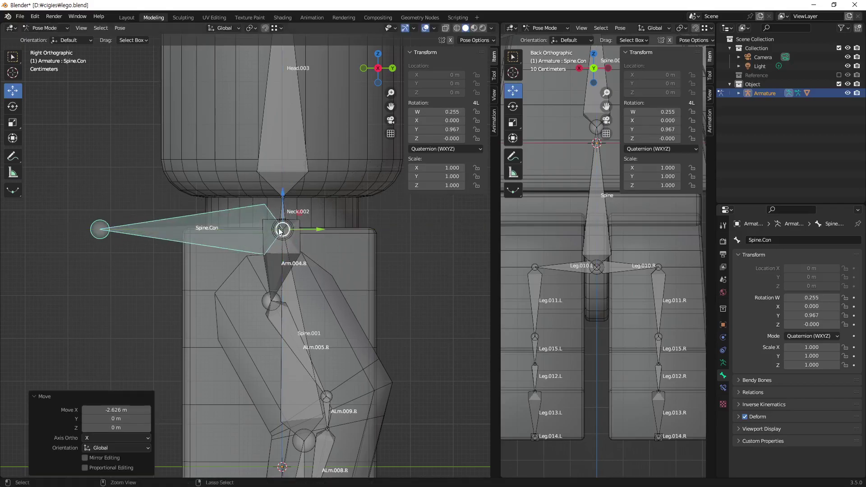
Step: Reset Spine.Con to its rest rotation and return to Edit Mode
key("r")
key("0")
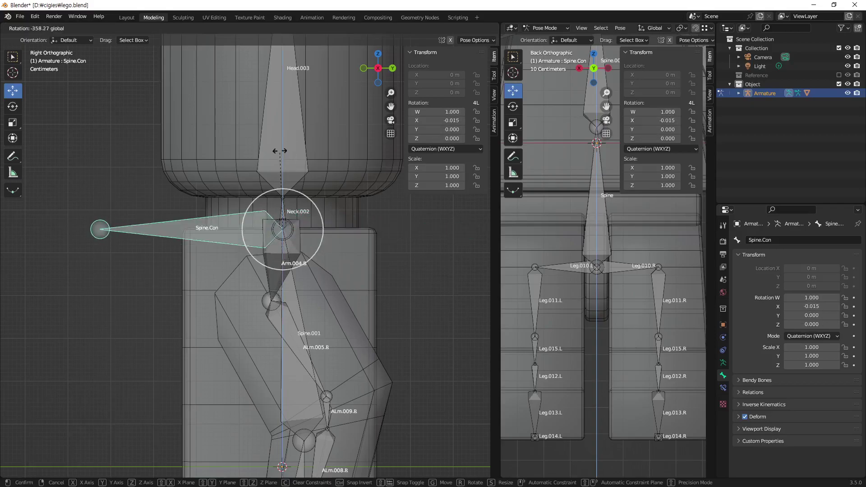
left_click(400, 239)
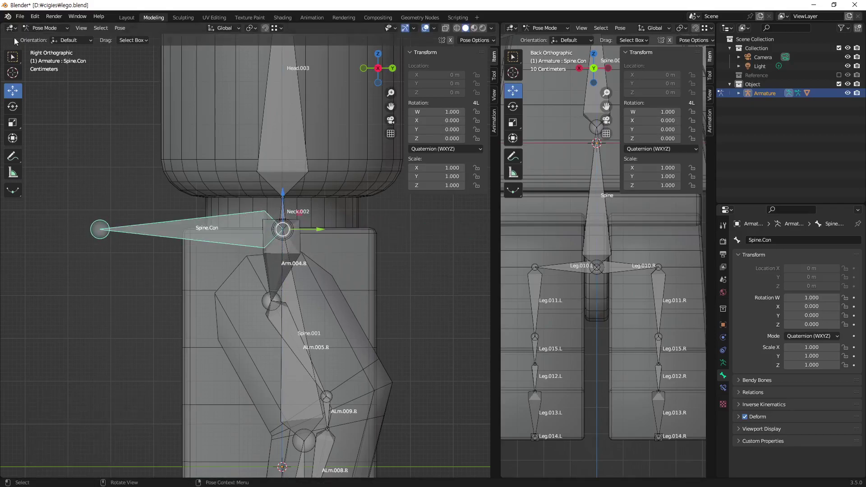
left_click(52, 28)
left_click(55, 47)
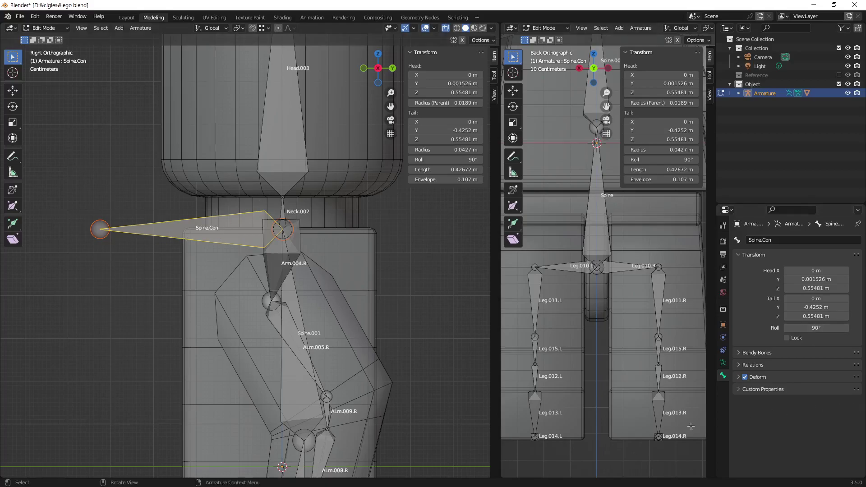
Step: Expand Spine.Con's Relations panel, showing Parent Spine.001 and Connected
left_click(739, 364)
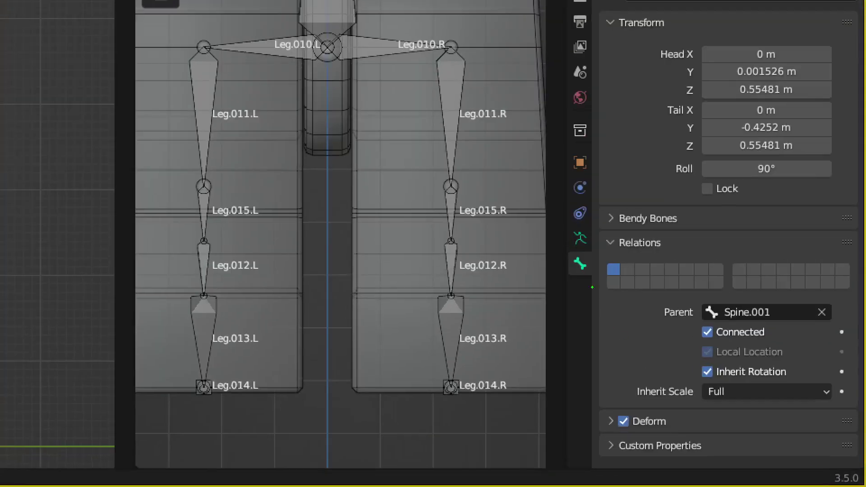
left_click_drag(593, 275, 586, 278)
left_click_drag(602, 234, 677, 256)
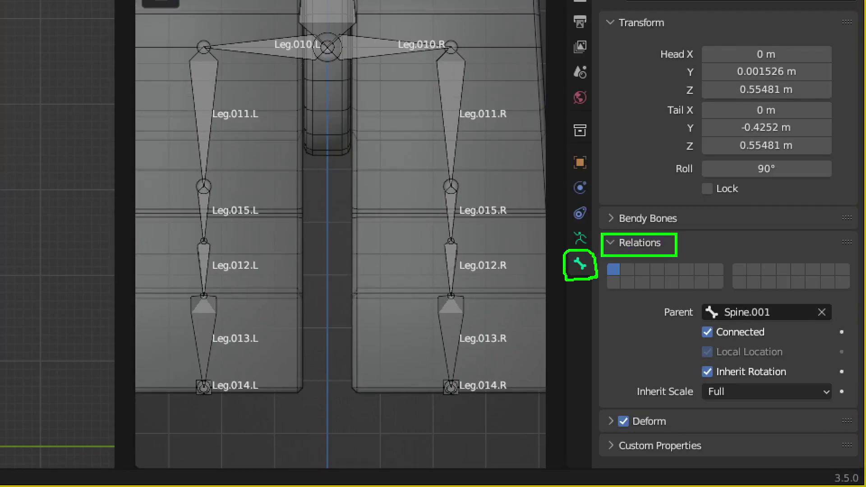
left_click_drag(700, 297, 790, 323)
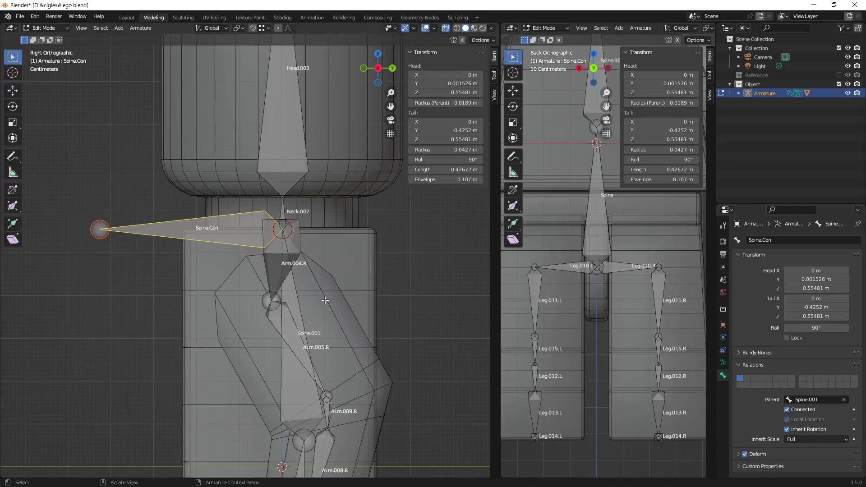
Step: Clear Spine.Con's parent via Alt+P and switch the armature back to Pose Mode
key("alt+p")
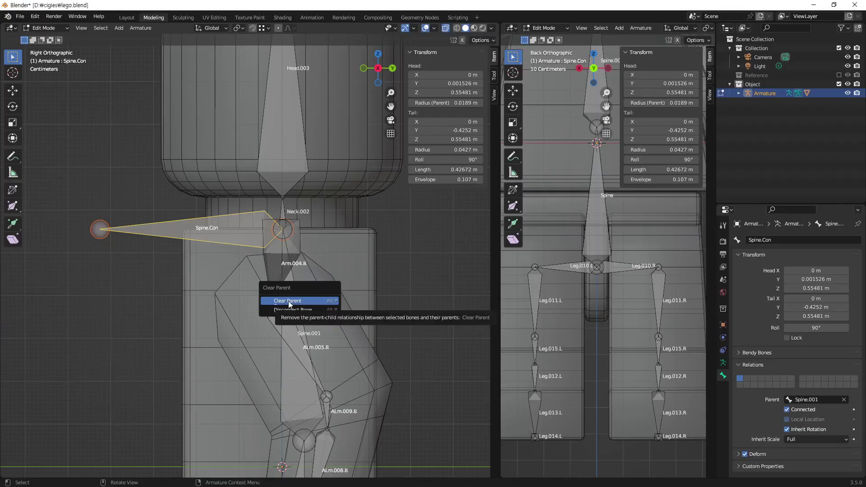
left_click(288, 301)
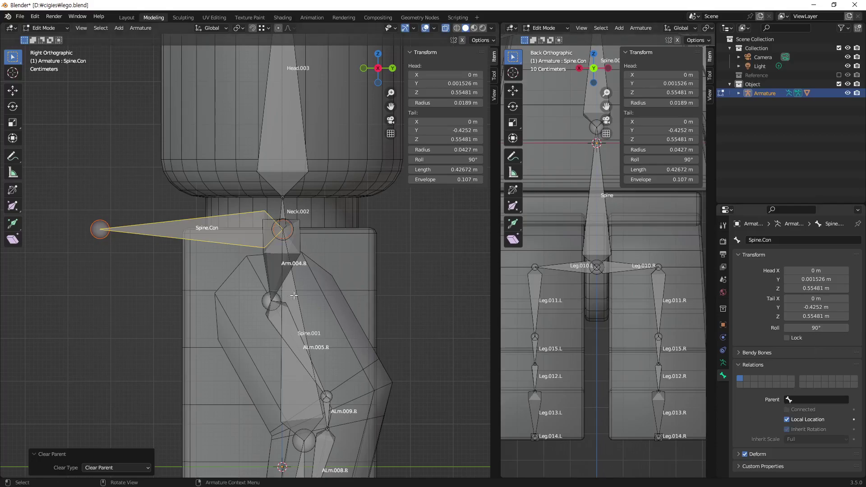
left_click(61, 29)
left_click(58, 58)
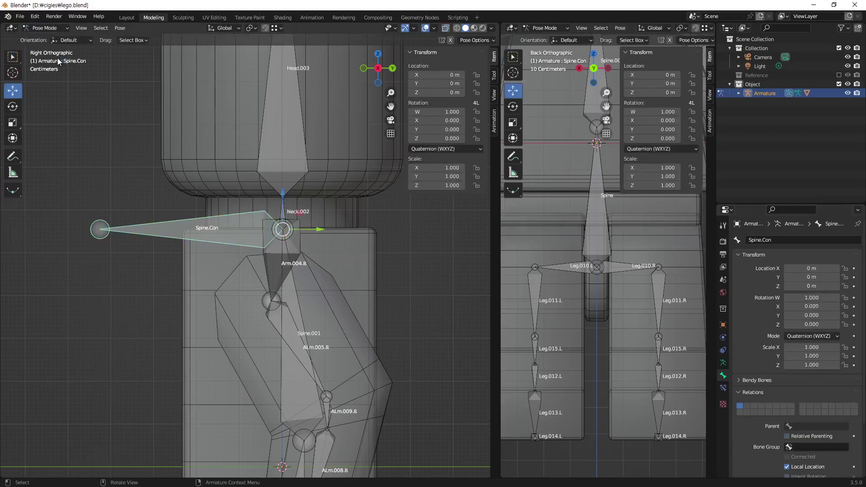
left_click(149, 299)
left_click(209, 231)
mouse_move(282, 229)
left_mouse_down()
mouse_move(152, 151)
mouse_move(229, 302)
left_mouse_up()
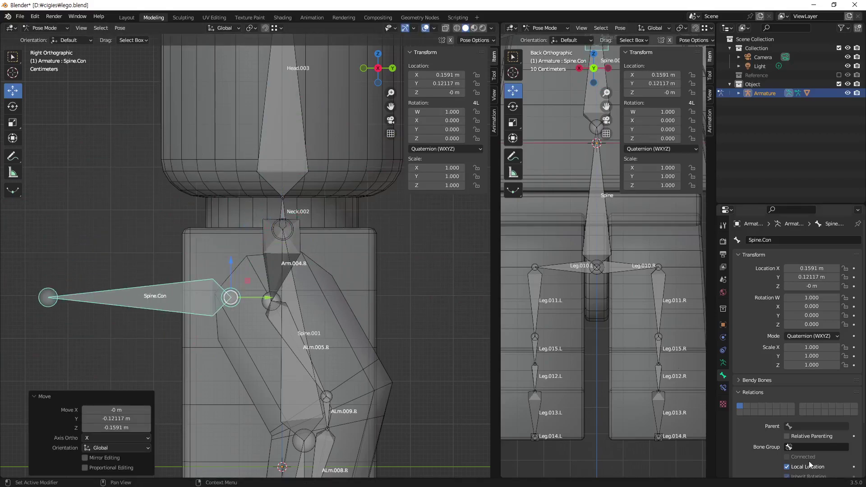
key("alt+g")
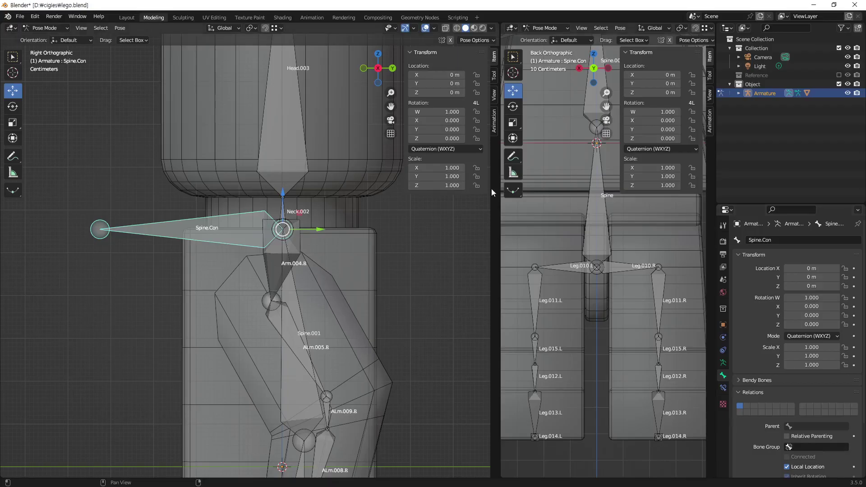
left_click(404, 315)
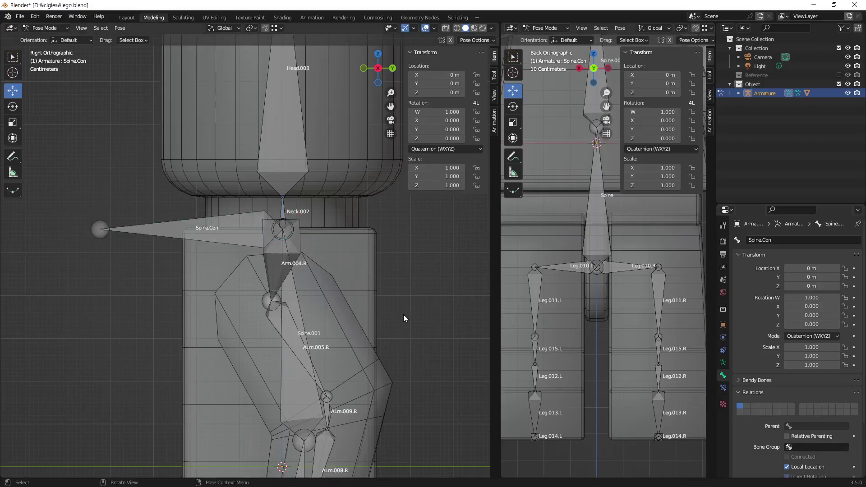
left_click(225, 224)
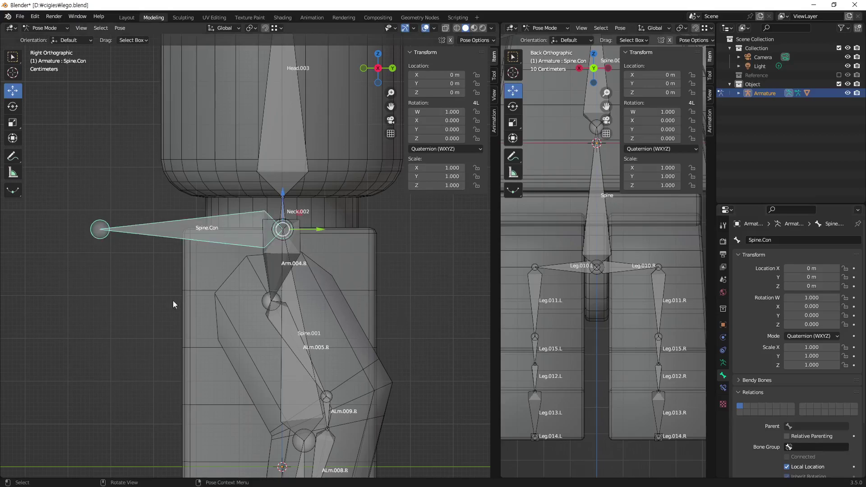
left_click(62, 28)
Step: Select Spine.Con with Spine.001 as the active bone, viewing the torso in perspective
left_click(122, 337)
left_click(231, 229)
mouse_move(283, 250)
middle_mouse_down()
mouse_move(331, 258)
mouse_move(197, 244)
mouse_move(262, 255)
mouse_move(211, 267)
middle_mouse_up()
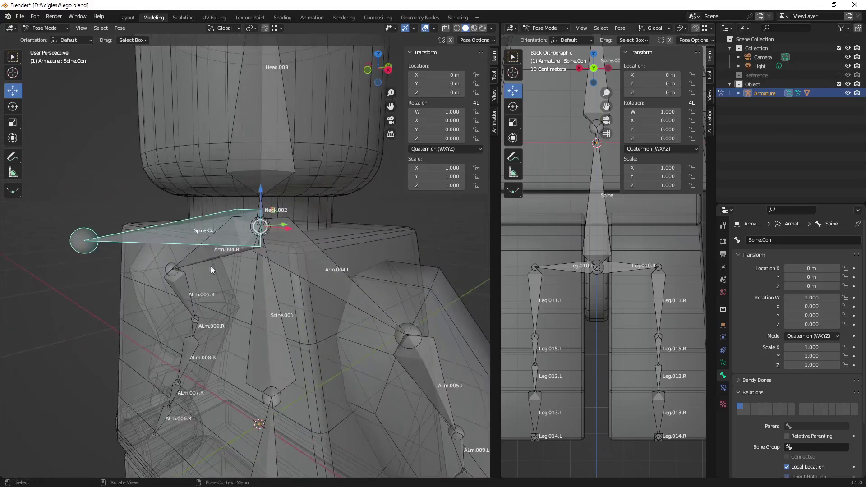
left_click(274, 323, "shift")
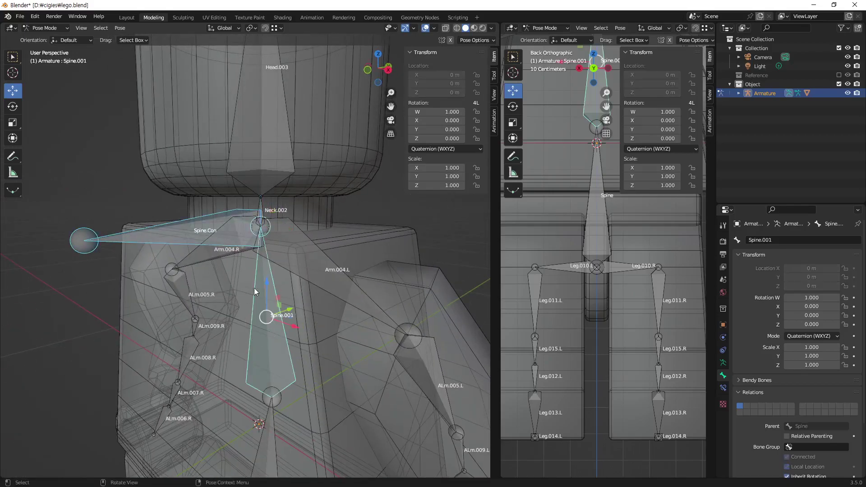
left_click(73, 161)
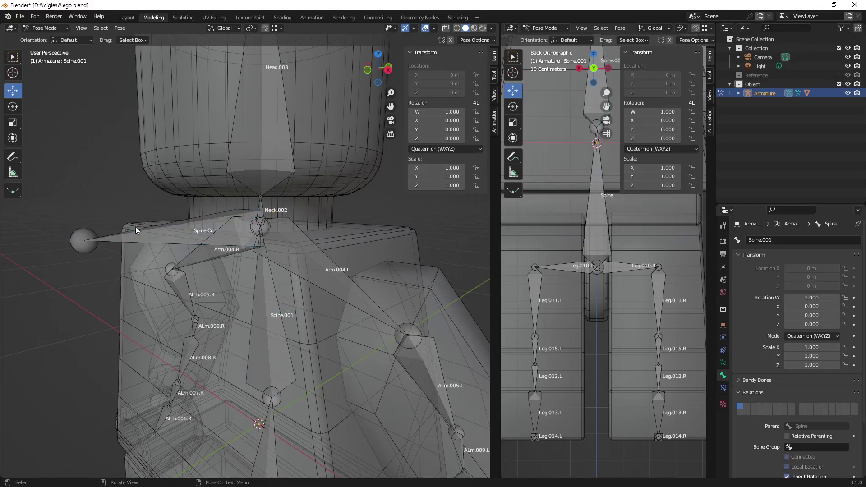
left_click(200, 230)
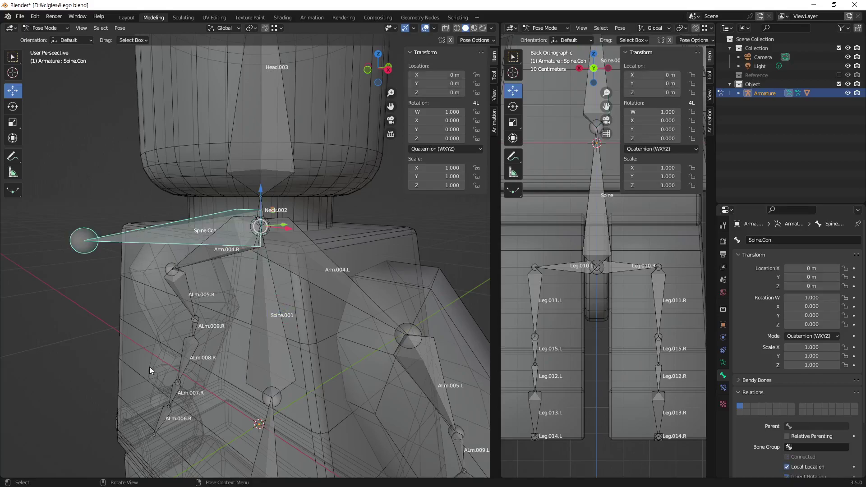
left_click(267, 337, "shift")
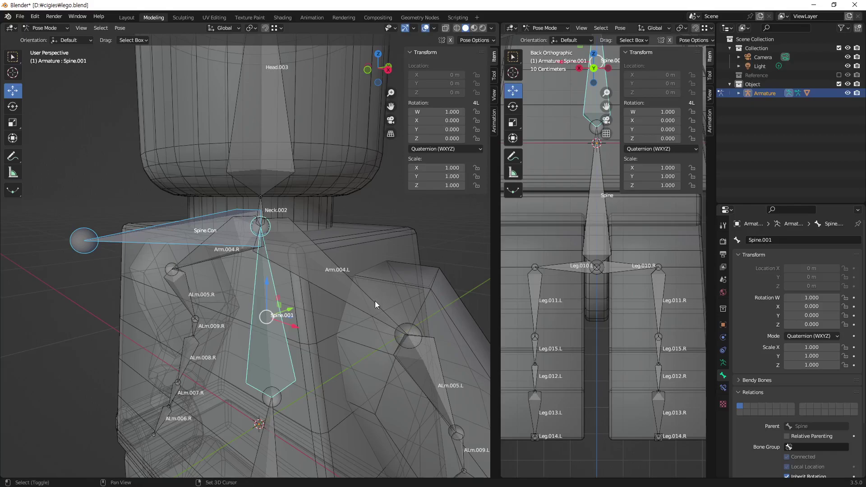
Step: Orbit around the torso and redo the selection: Spine.Con, then Spine.001
mouse_move(374, 302)
middle_mouse_down()
mouse_move(383, 269)
mouse_move(329, 242)
mouse_move(339, 256)
middle_mouse_up()
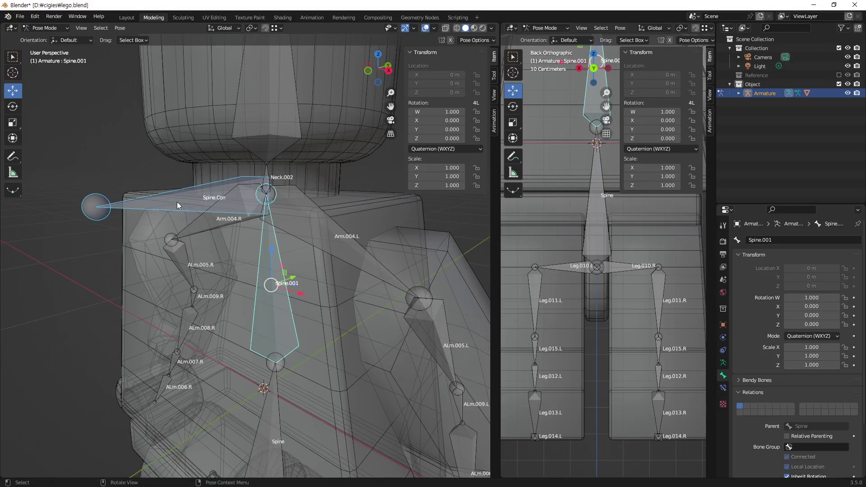
left_click(68, 291)
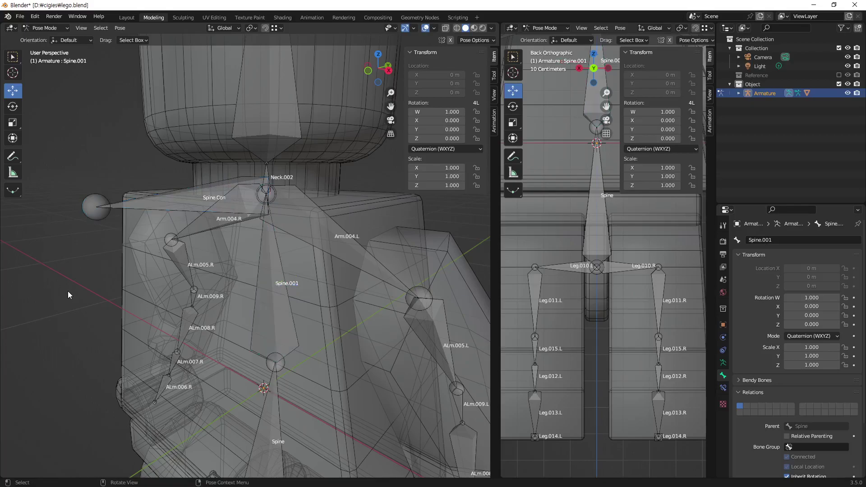
left_click(183, 196)
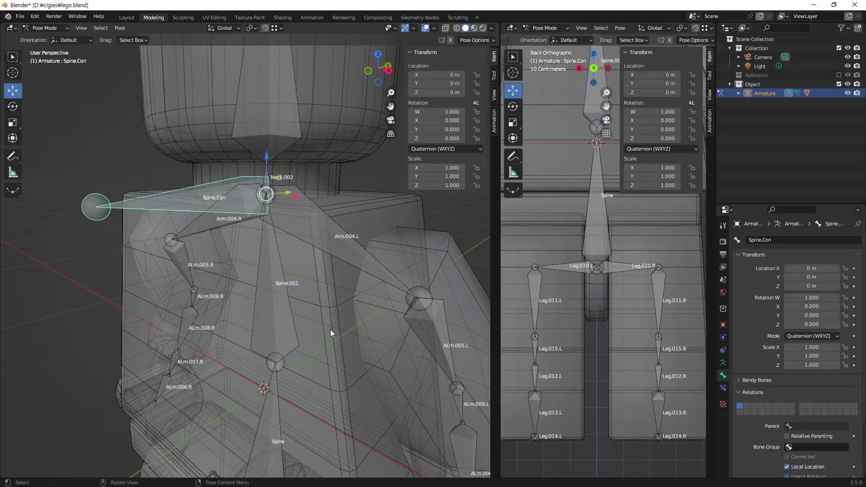
mouse_move(348, 276)
middle_mouse_down()
mouse_move(304, 293)
mouse_move(361, 280)
mouse_move(328, 283)
middle_mouse_up()
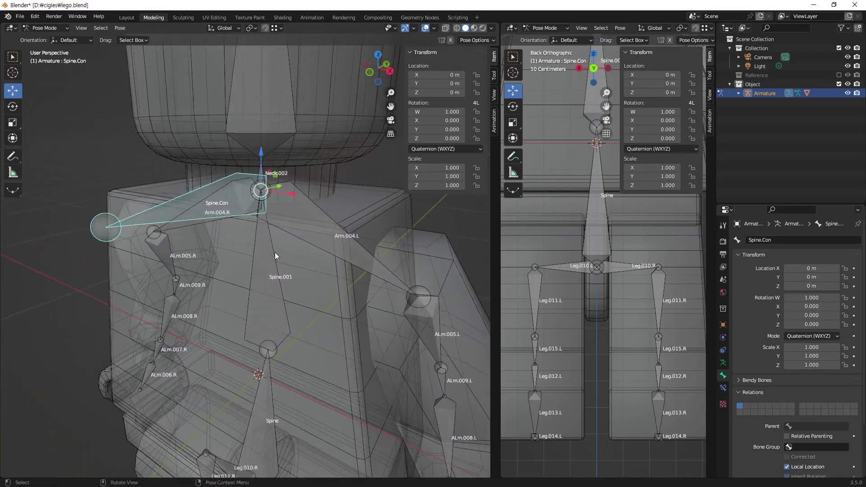
middle_click_drag(275, 252, 211, 226)
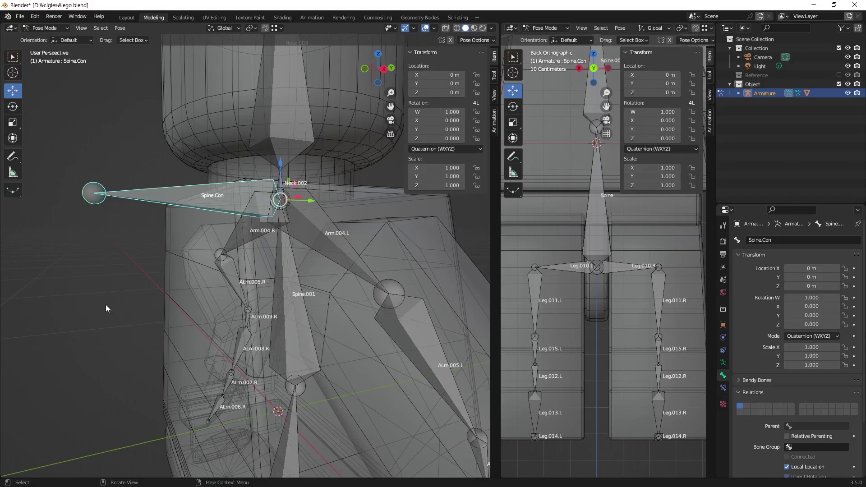
mouse_move(180, 269)
middle_mouse_down()
mouse_move(310, 304)
mouse_move(267, 300)
mouse_move(286, 303)
middle_mouse_up()
left_click(266, 299)
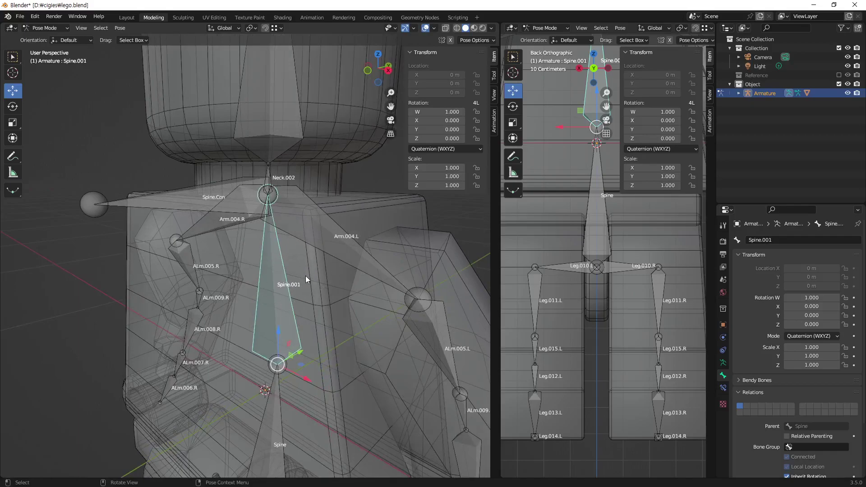
Step: Pick Spine.Con once more and finish with Spine.001 as the active bone
scroll(305, 275, "down", 2)
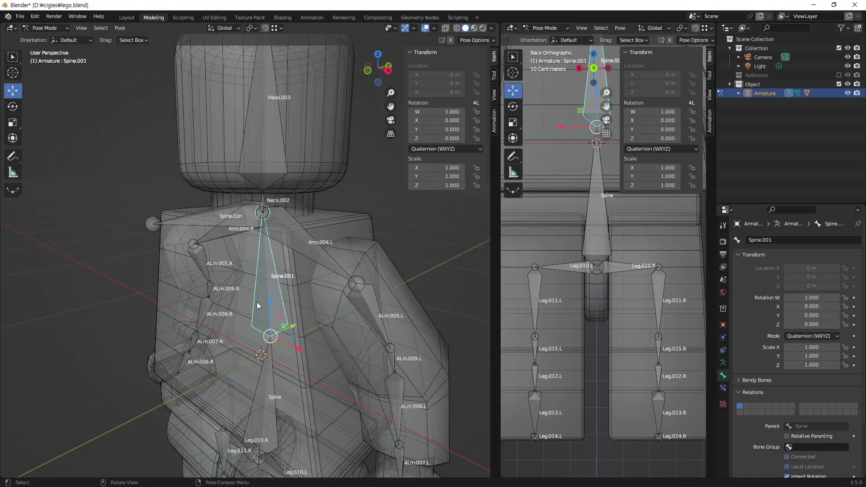
left_click(263, 380)
left_click(267, 351)
left_click(268, 346)
left_click(268, 368)
left_click(205, 215)
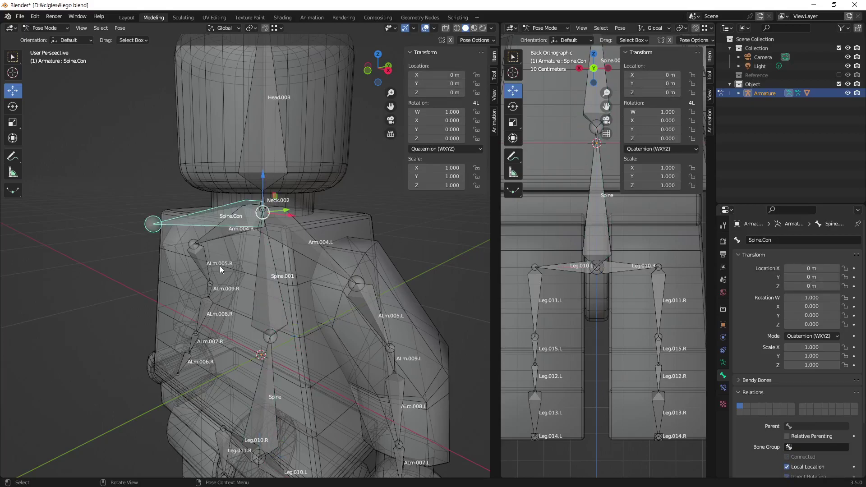
scroll(270, 359, "up", 2)
left_click(253, 328)
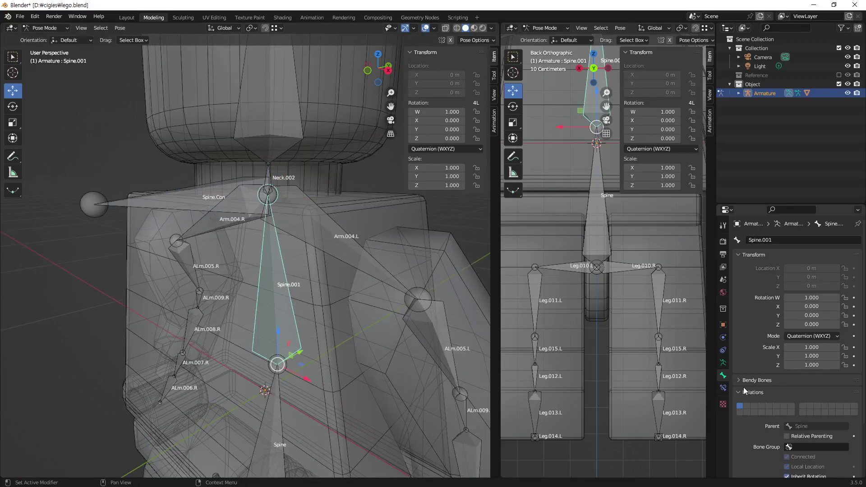
Step: Browse the armature's object constraint types without adding one, then show Spine.001's Bone Constraints
left_click(723, 350)
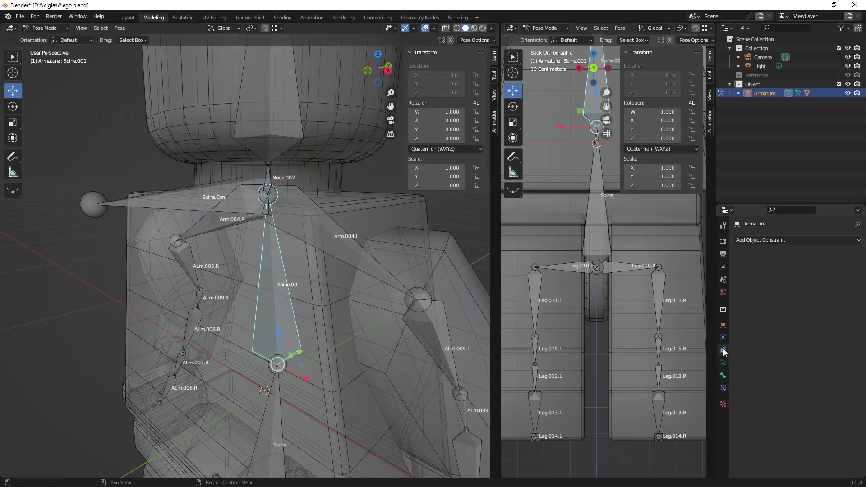
left_click(796, 238)
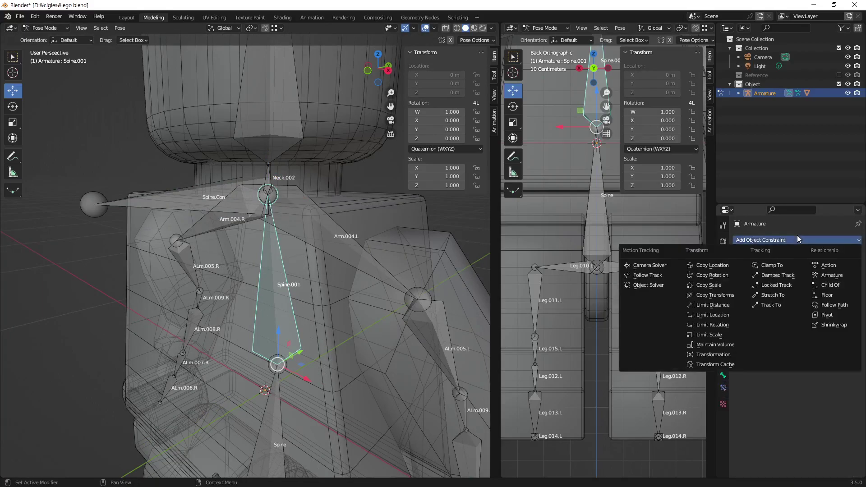
key("Escape")
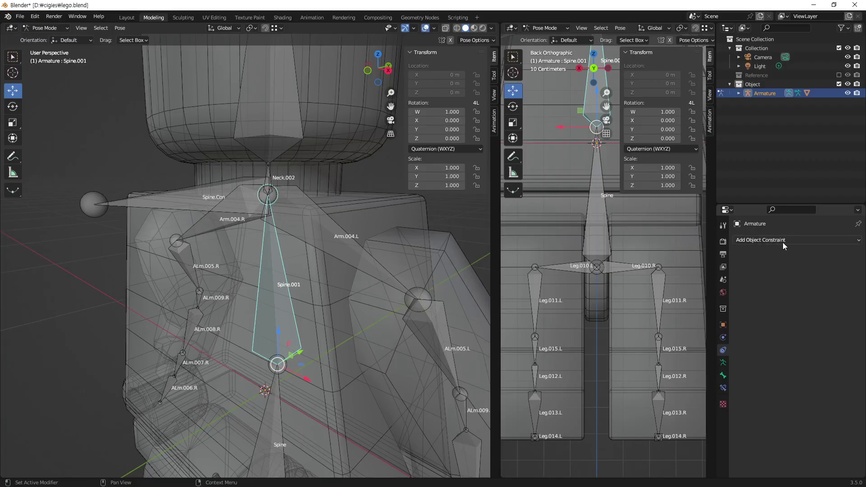
left_click(783, 242)
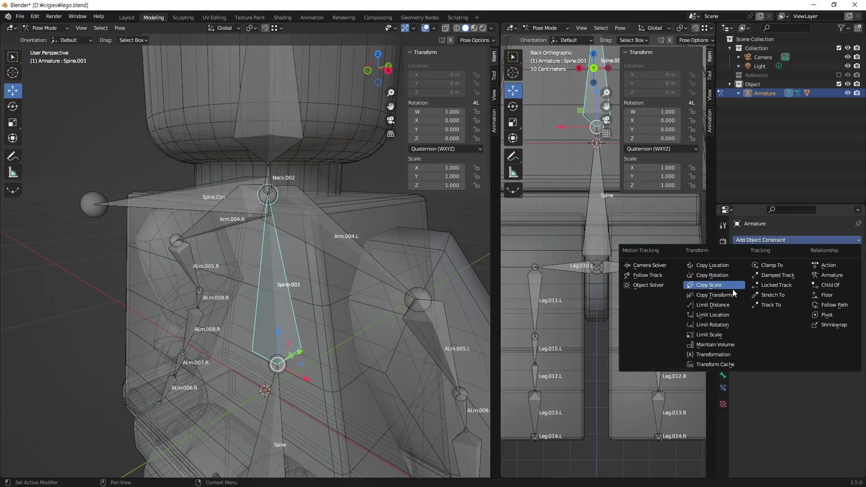
key("Escape")
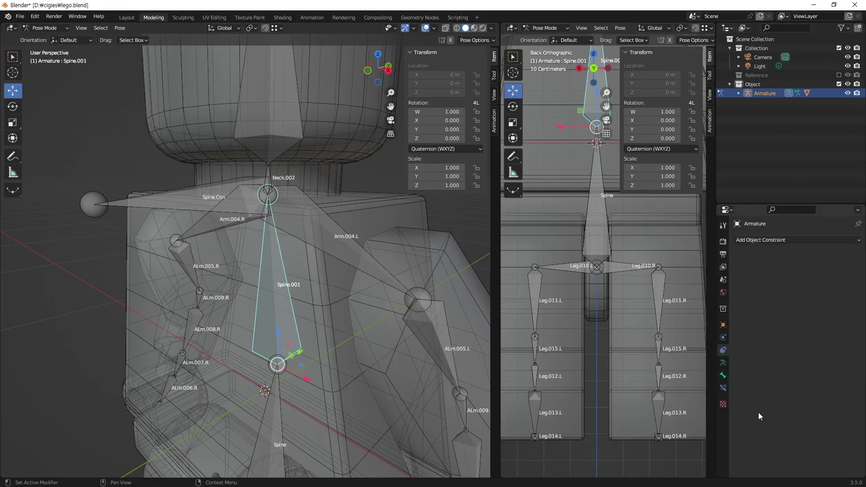
left_click(723, 387)
Step: Add an Inverse Kinematics bone constraint to Spine.001 from the Add Bone Constraint list
left_click(783, 240)
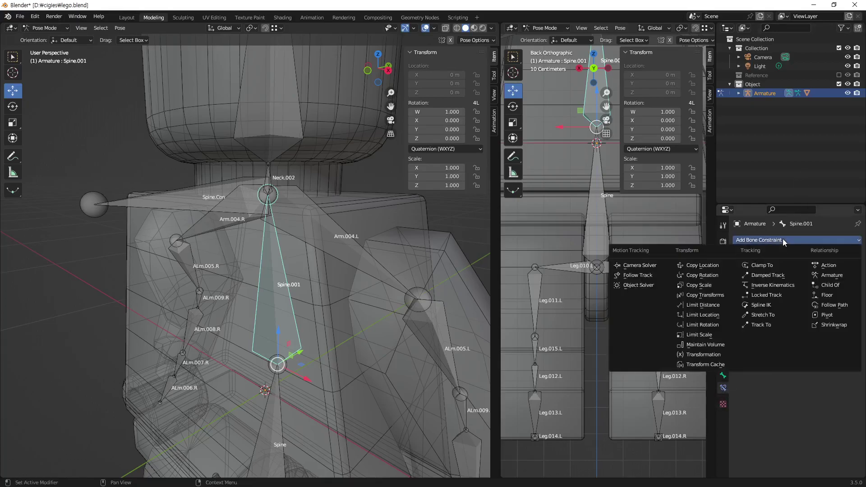
key("Escape")
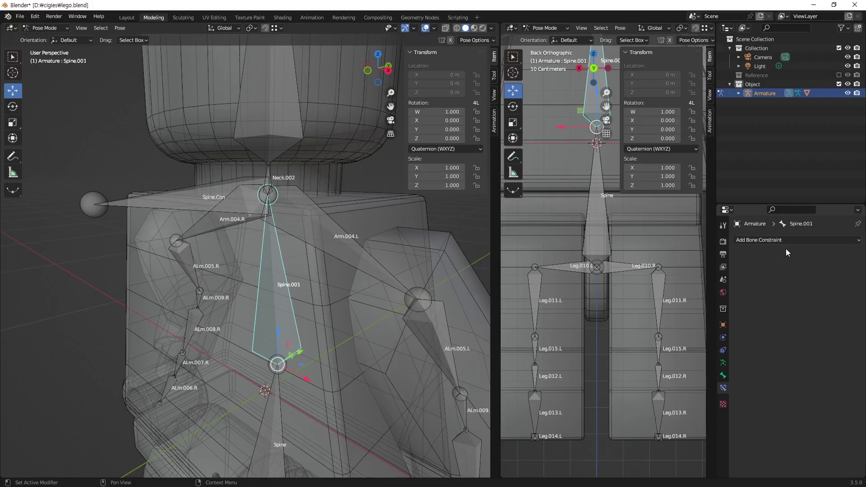
left_click(787, 241)
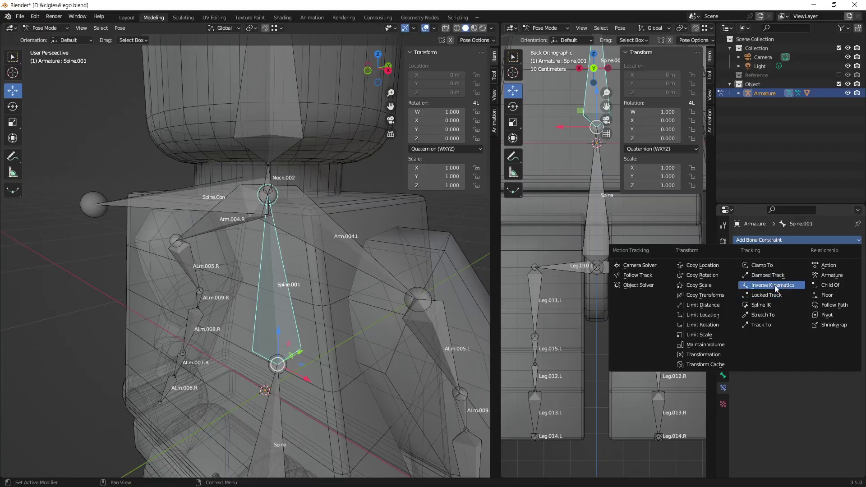
left_click(774, 285)
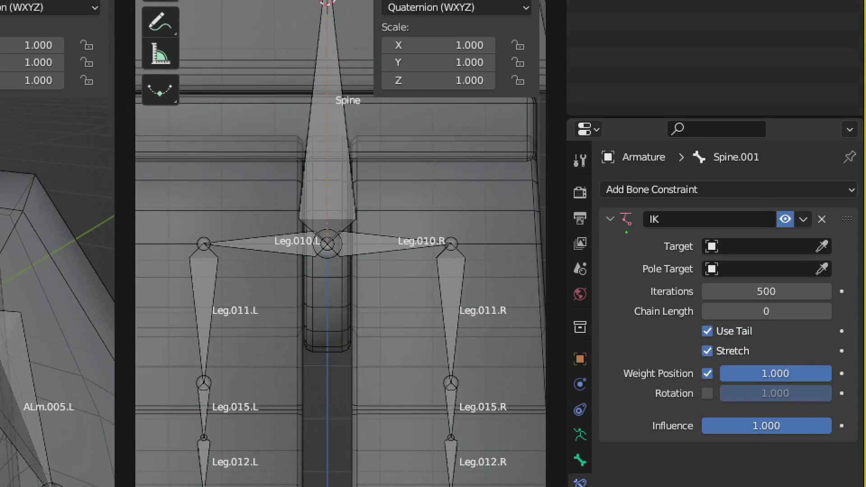
Step: Set the IK target to the Armature object and its bone to Spine.Con
mouse_move(626, 232)
left_mouse_down()
mouse_move(621, 207)
mouse_move(630, 233)
left_mouse_up()
left_click_drag(654, 234, 714, 261)
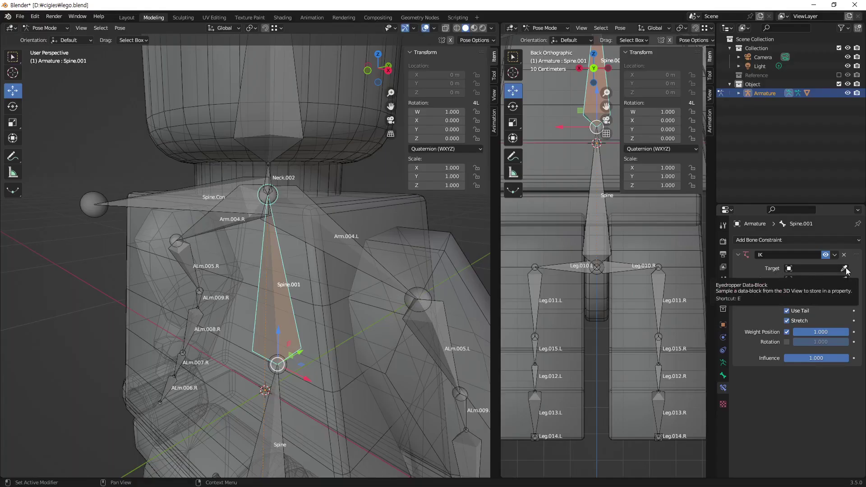
left_click(845, 269)
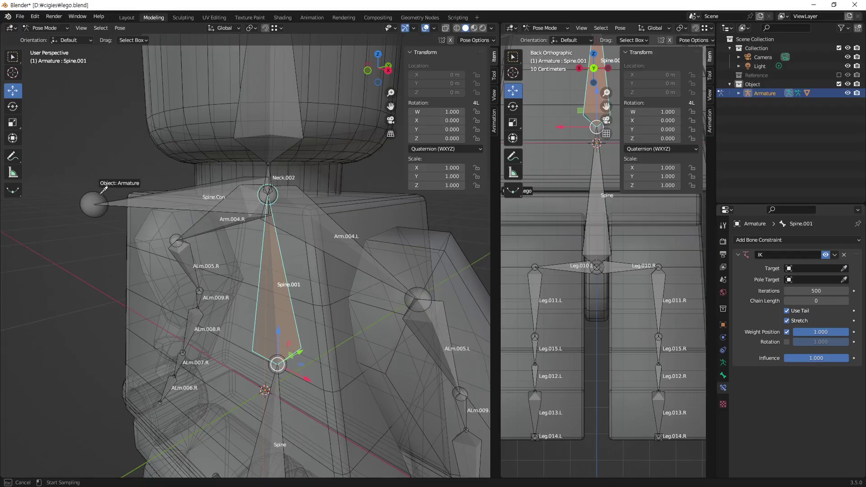
left_click(98, 196)
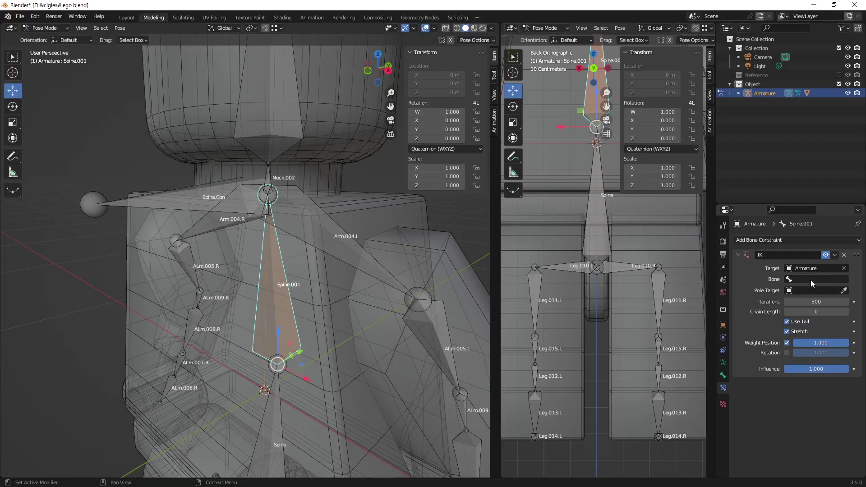
left_click(811, 279)
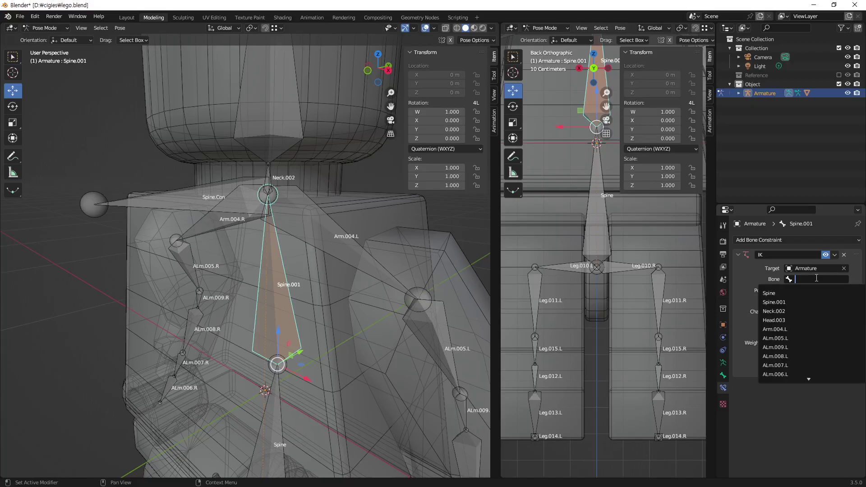
type("Con")
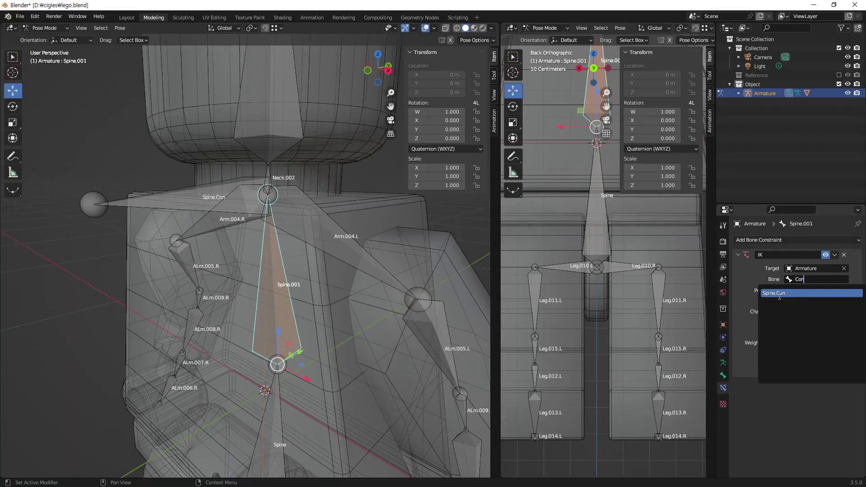
left_click(779, 294)
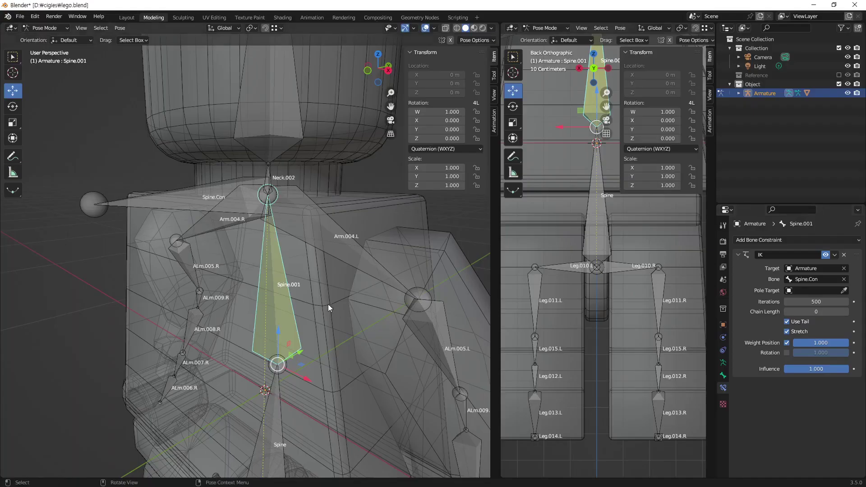
Step: Set the Spine.001 IK constraint's Chain Length to 2 so it spans both spine bones
mouse_move(328, 304)
middle_mouse_down()
mouse_move(312, 303)
mouse_move(345, 207)
middle_mouse_up()
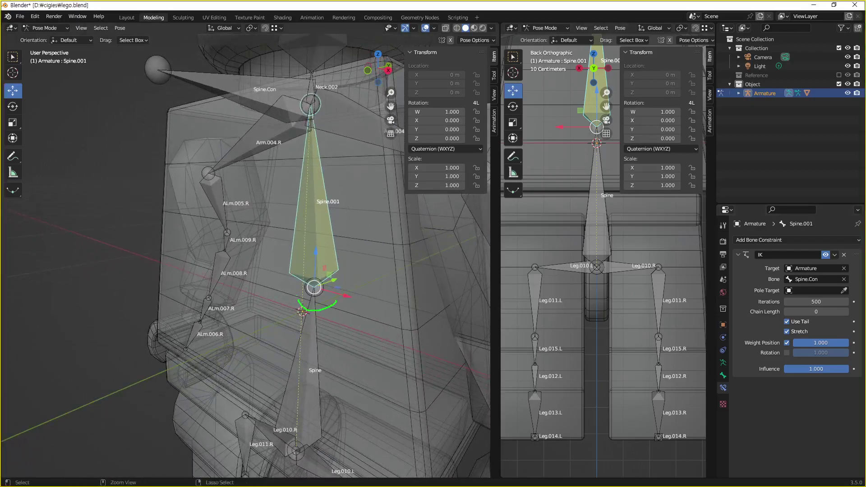
mouse_move(299, 301)
left_mouse_down()
mouse_move(336, 264)
mouse_move(345, 298)
left_mouse_up()
mouse_move(372, 268)
left_mouse_down()
mouse_move(378, 296)
mouse_move(394, 280)
mouse_move(397, 291)
left_mouse_up()
mouse_move(334, 129)
left_mouse_down()
mouse_move(285, 103)
mouse_move(336, 122)
left_mouse_up()
mouse_move(349, 83)
left_mouse_down()
mouse_move(377, 86)
mouse_move(364, 116)
left_mouse_up()
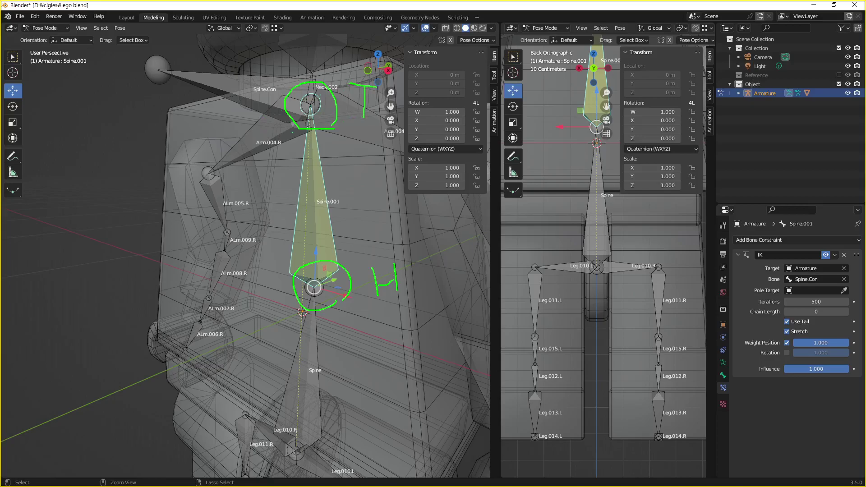
mouse_move(300, 105)
left_mouse_down()
mouse_move(264, 120)
mouse_move(245, 184)
mouse_move(294, 274)
mouse_move(254, 310)
mouse_move(263, 401)
mouse_move(296, 453)
left_mouse_up()
mouse_move(332, 387)
left_mouse_down()
mouse_move(311, 388)
mouse_move(328, 378)
left_mouse_up()
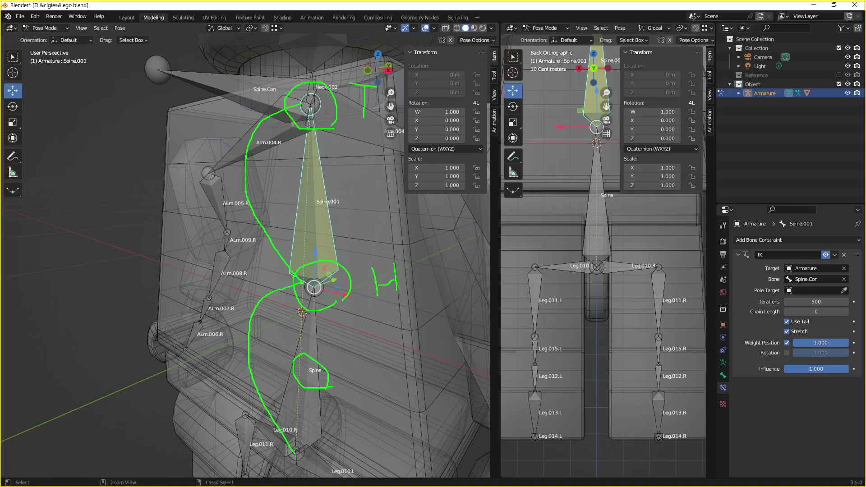
mouse_move(300, 102)
left_mouse_down()
mouse_move(243, 152)
mouse_move(245, 189)
left_mouse_up()
mouse_move(246, 128)
left_mouse_down()
mouse_move(231, 236)
mouse_move(293, 282)
mouse_move(255, 352)
mouse_move(295, 440)
mouse_move(373, 467)
left_mouse_up()
mouse_move(320, 427)
left_mouse_down()
mouse_move(338, 444)
mouse_move(321, 460)
mouse_move(350, 462)
left_mouse_up()
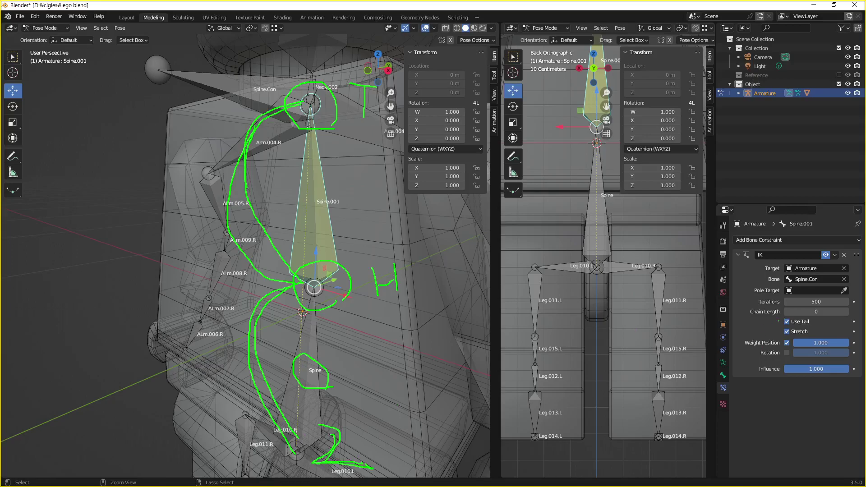
mouse_move(832, 316)
left_mouse_down()
mouse_move(797, 323)
mouse_move(818, 310)
left_mouse_up()
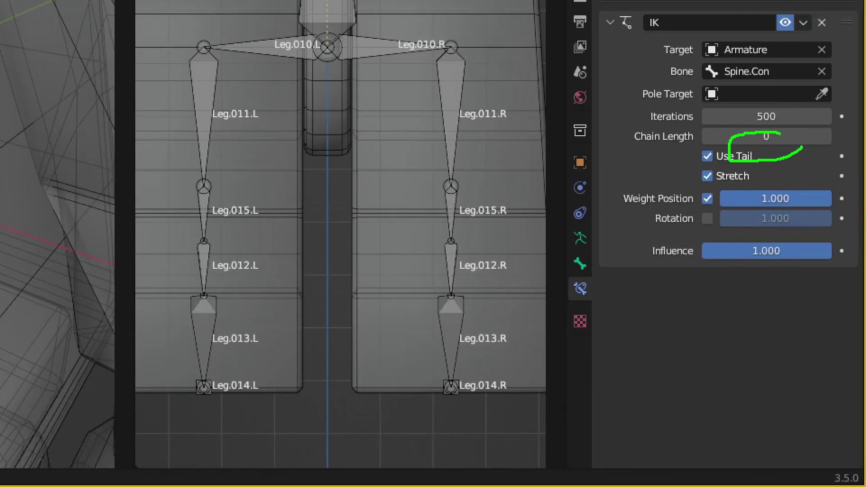
mouse_move(776, 145)
left_mouse_down()
mouse_move(761, 116)
mouse_move(777, 153)
left_mouse_up()
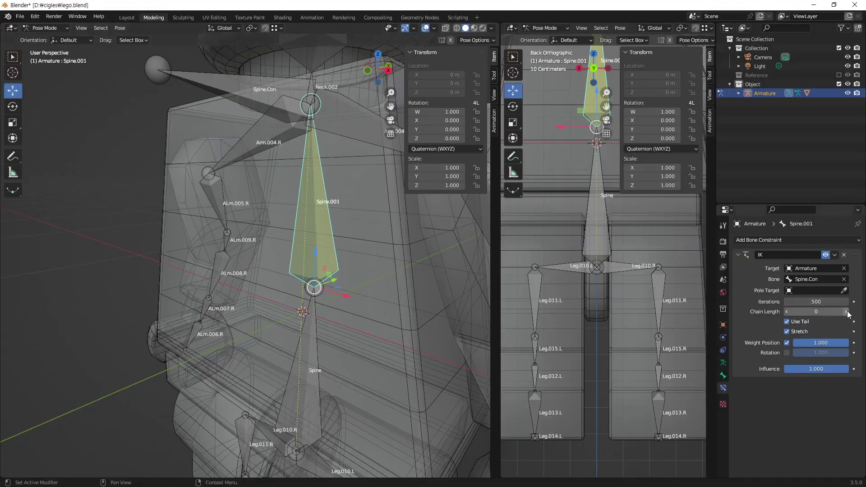
left_click(846, 312)
left_click(846, 311)
left_click(787, 311)
left_click(846, 312)
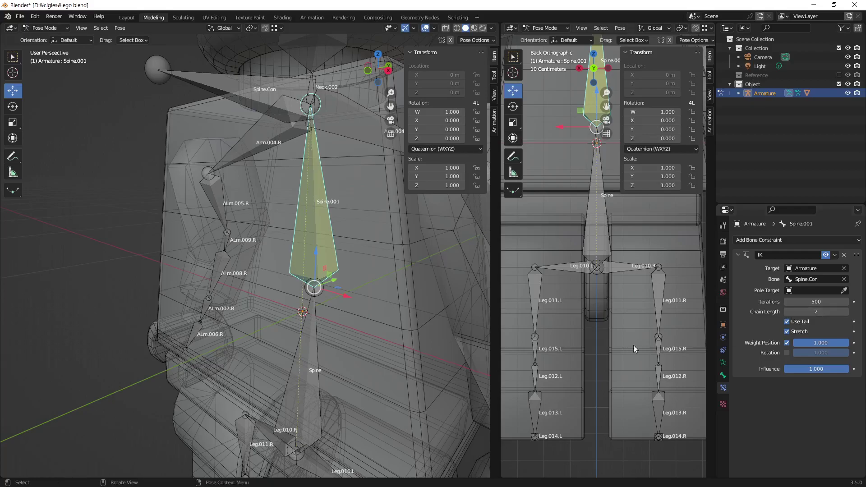
scroll(322, 309, "down", 3)
left_click(241, 169)
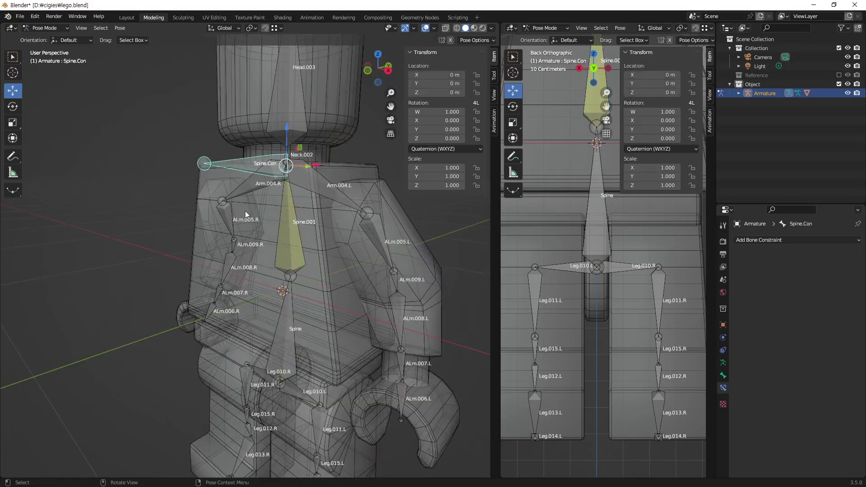
middle_click_drag(245, 210, 316, 270)
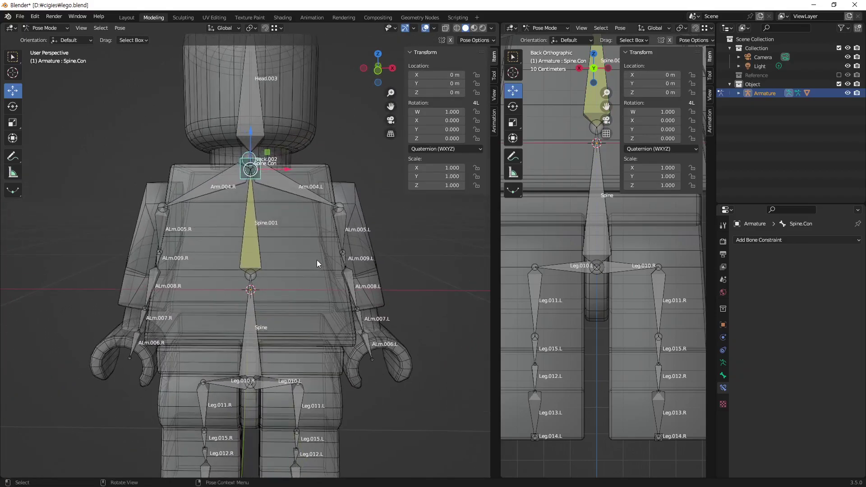
key("g")
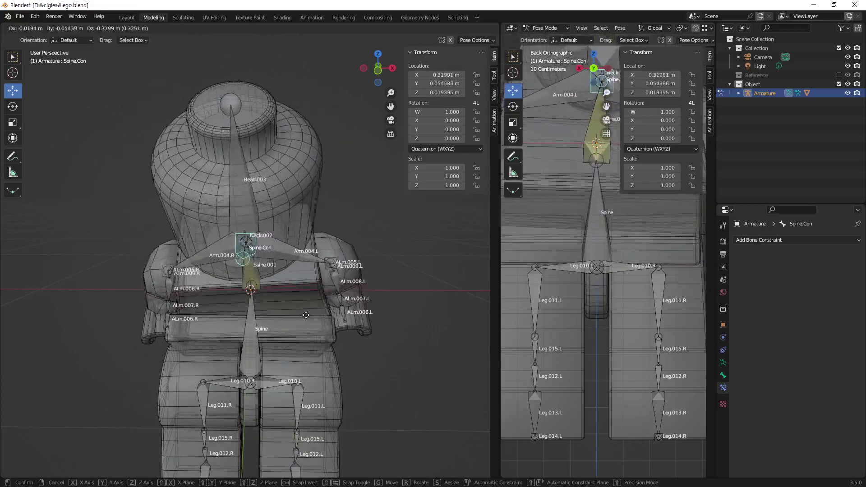
left_click(318, 303)
middle_click_drag(317, 302, 228, 309)
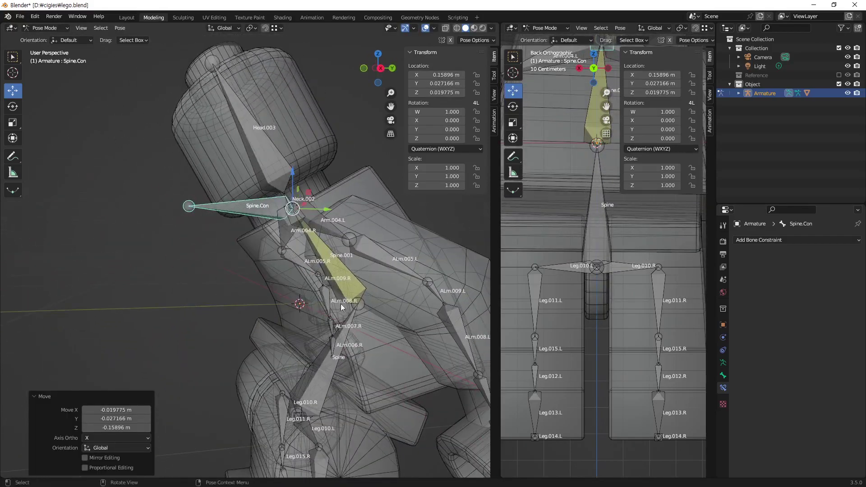
key("g")
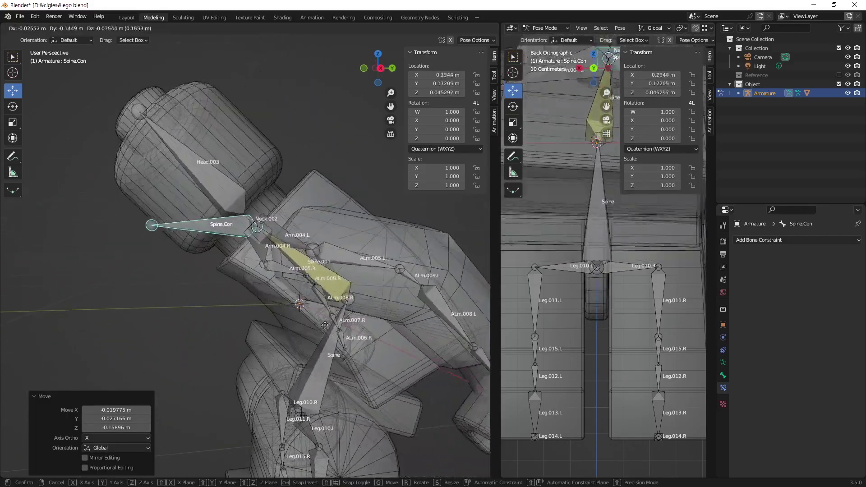
left_click(323, 332)
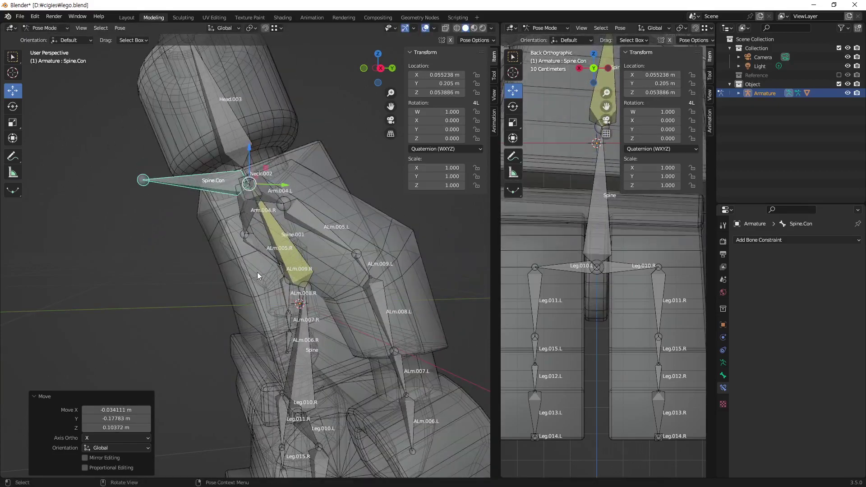
scroll(318, 275, "down", 3)
scroll(318, 277, "down", 3)
middle_click_drag(318, 276, 223, 285)
key("g")
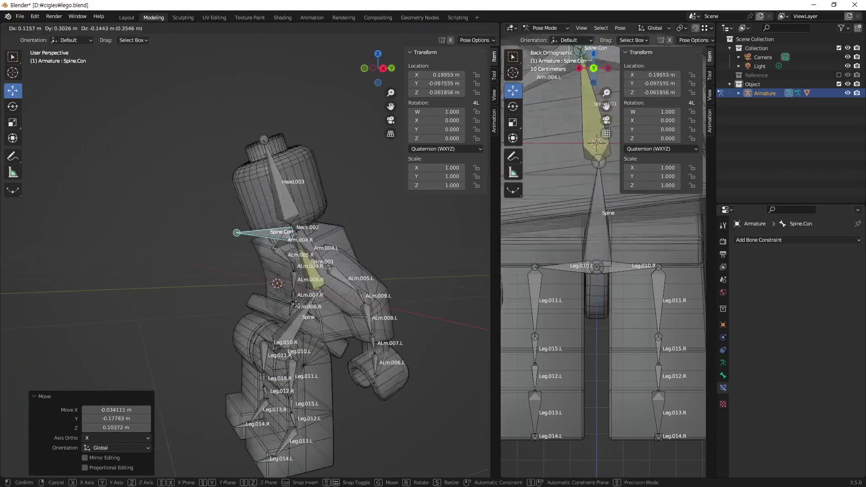
left_click(280, 293)
middle_click_drag(280, 293, 342, 306)
key("g")
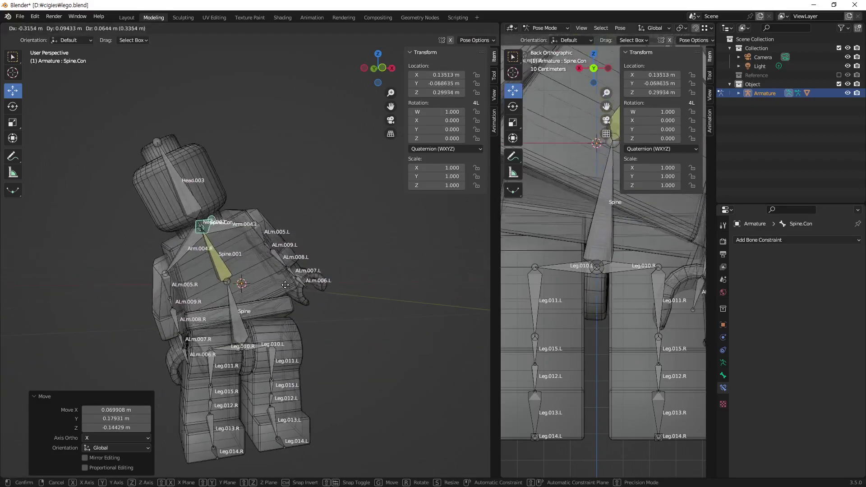
left_click(387, 291)
mouse_move(387, 292)
middle_mouse_down()
mouse_move(66, 285)
mouse_move(116, 248)
mouse_move(240, 258)
mouse_move(244, 276)
middle_mouse_up()
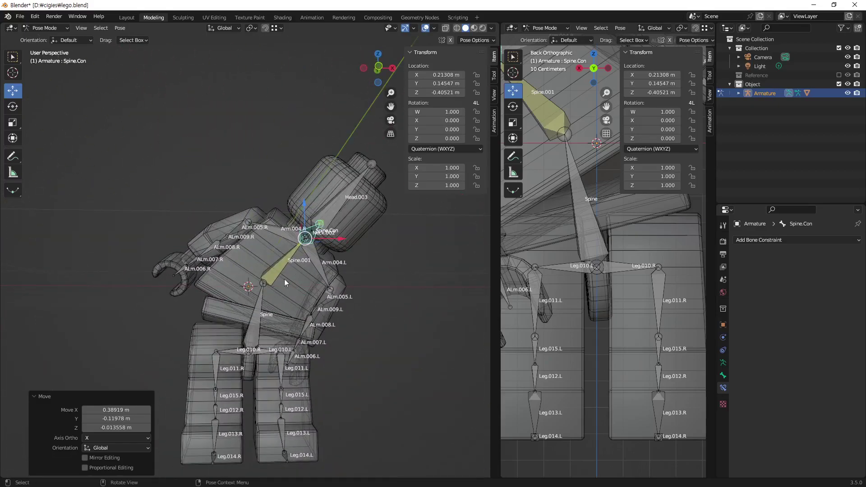
key("g")
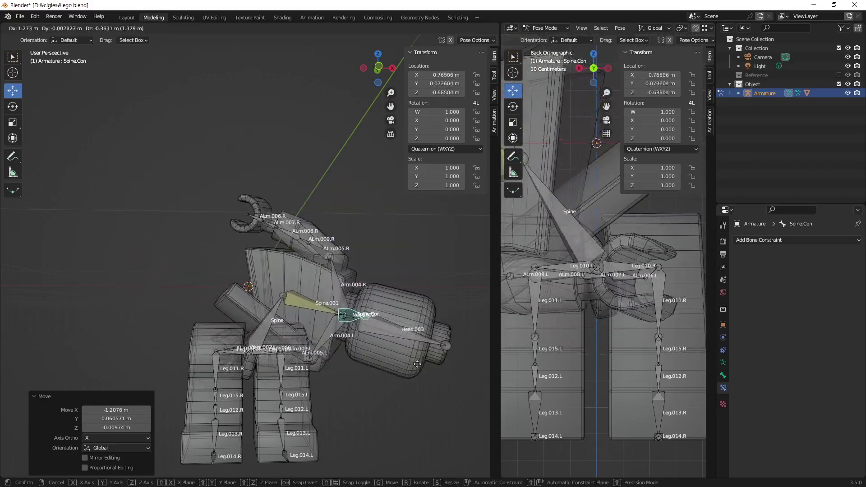
left_click(446, 338)
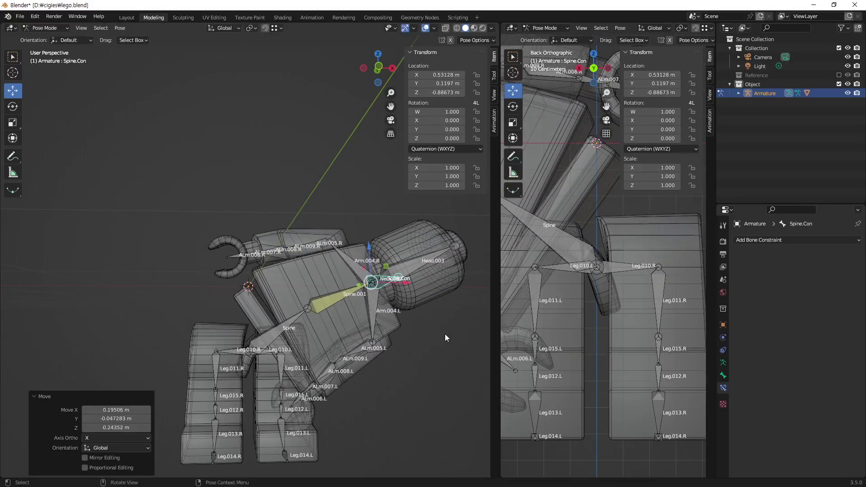
key("g")
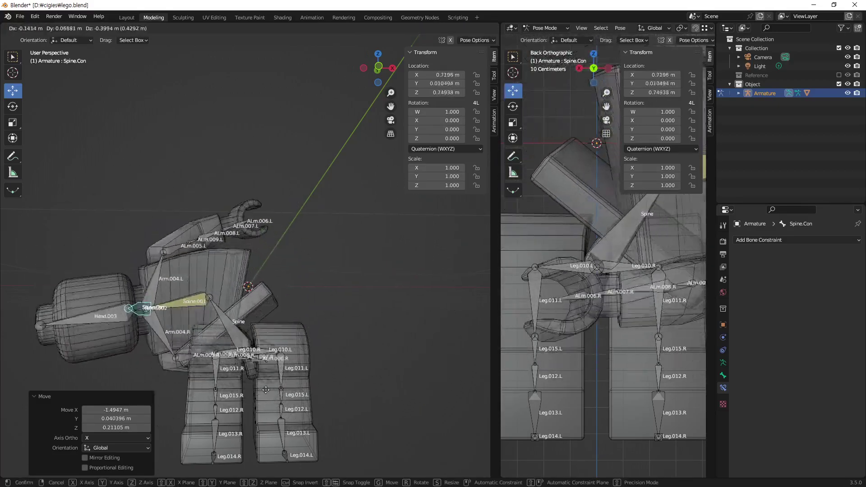
left_click(400, 263)
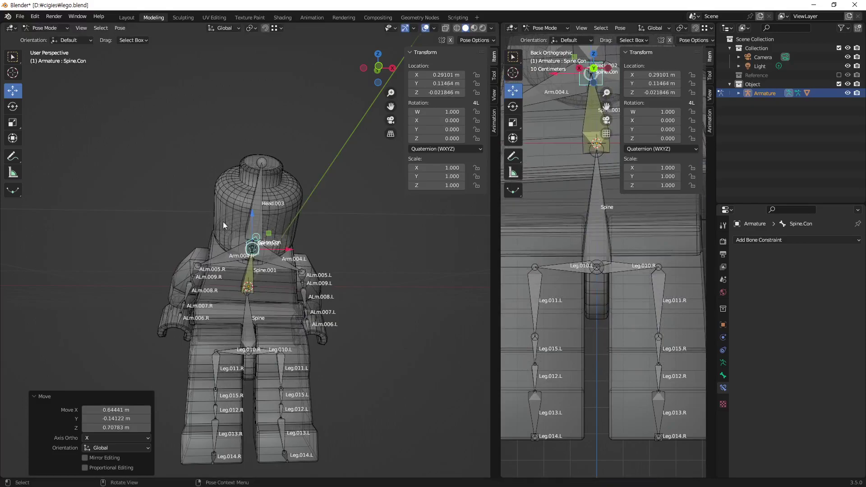
key("g")
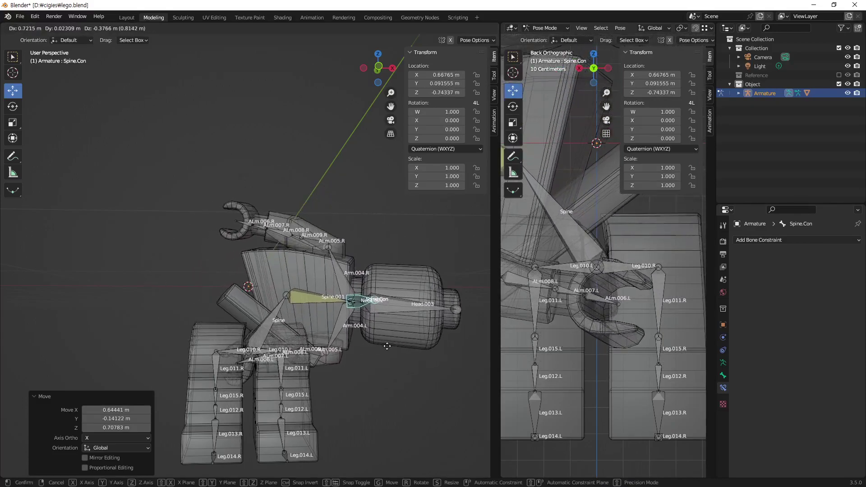
left_click(394, 356)
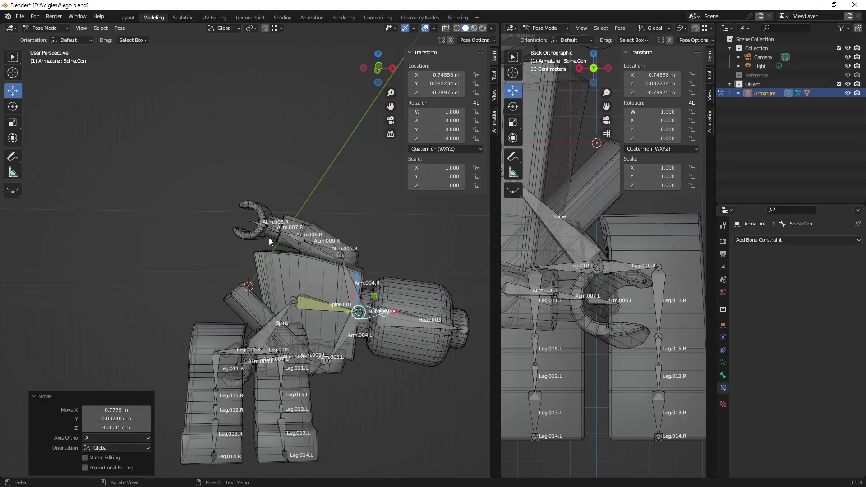
key("alt+g")
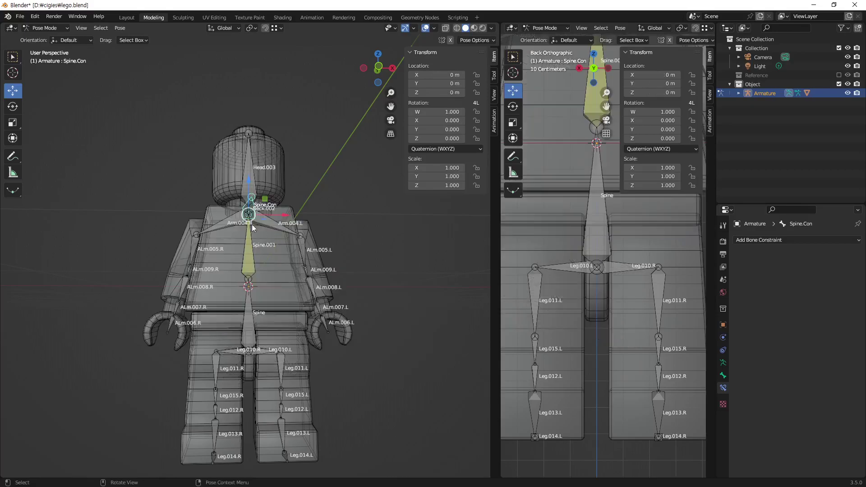
middle_click_drag(282, 243, 247, 274)
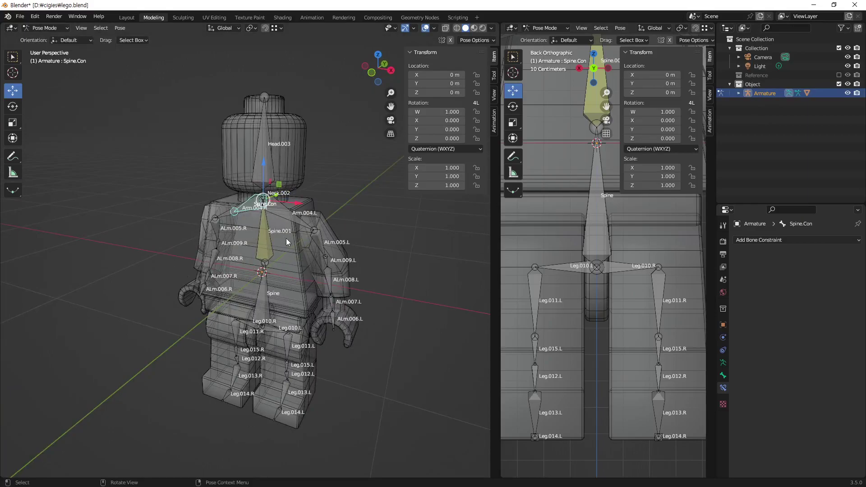
mouse_move(286, 238)
middle_mouse_down()
mouse_move(216, 227)
mouse_move(340, 267)
mouse_move(371, 251)
middle_mouse_up()
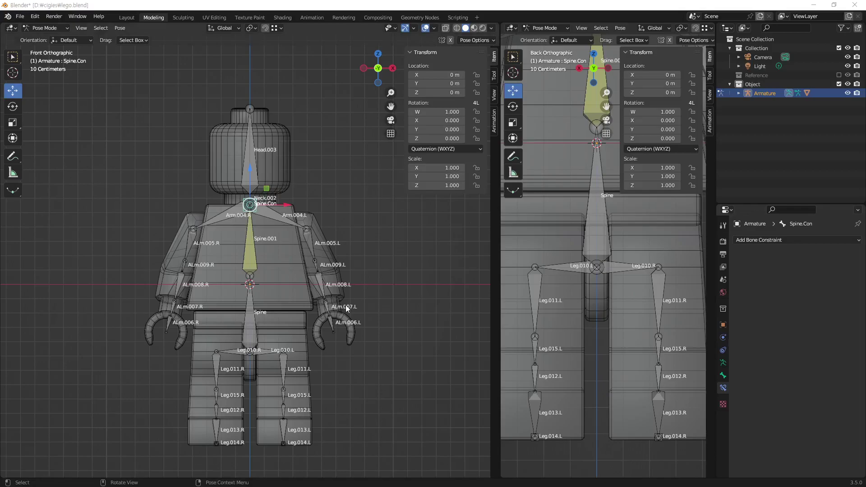
left_click(273, 339)
middle_click_drag(265, 299, 256, 317)
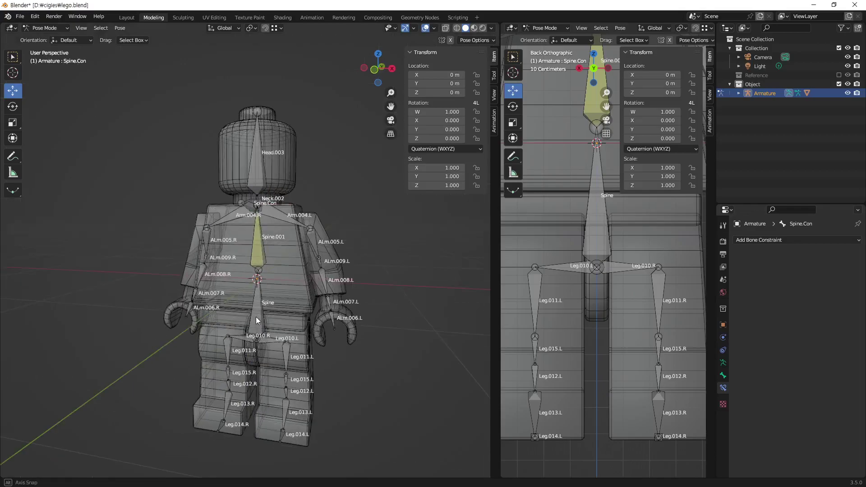
scroll(326, 318, "up", 2)
scroll(331, 322, "up", 2)
scroll(331, 322, "up", 2)
scroll(262, 250, "down", 4)
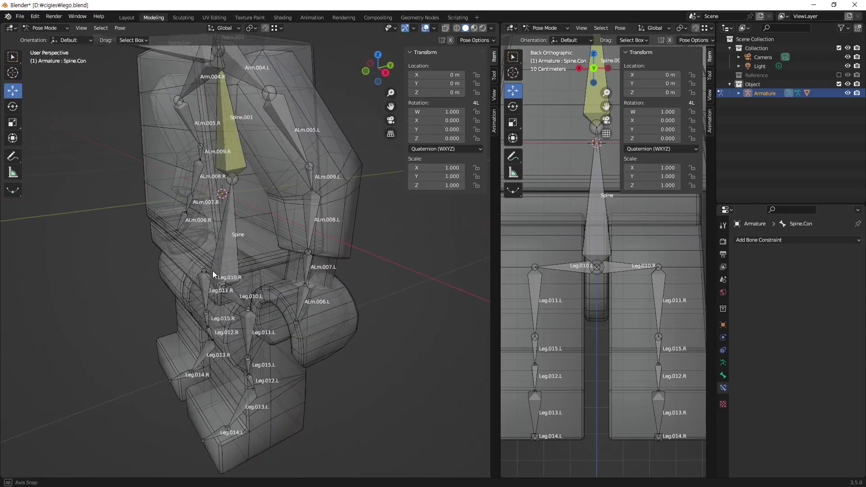
scroll(261, 264, "up", 4)
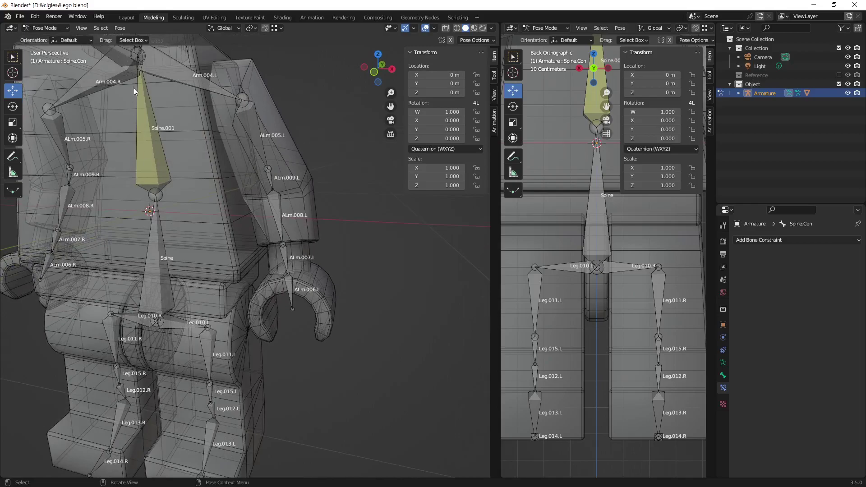
scroll(231, 216, "down", 3)
left_click(168, 137)
mouse_move(226, 185)
middle_mouse_down()
mouse_move(263, 196)
mouse_move(251, 200)
middle_mouse_up()
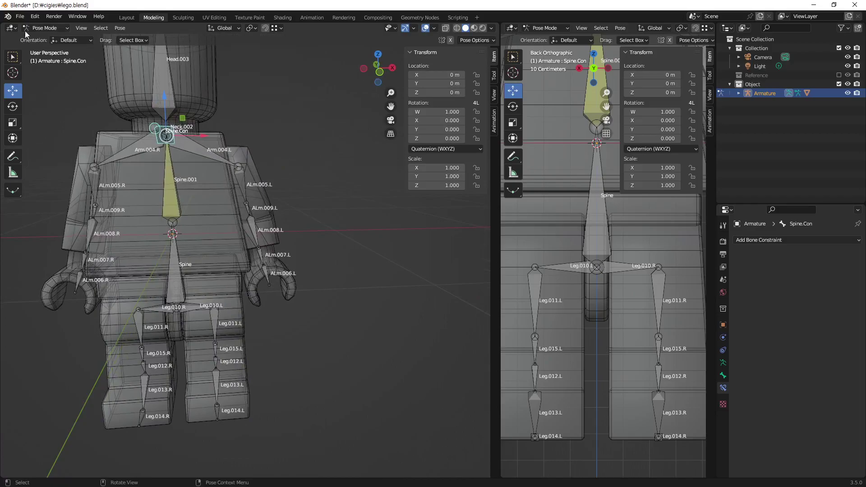
Step: Switch the armature to Edit Mode and select the tail joint of ALm.008.L
left_click(45, 29)
left_click(45, 50)
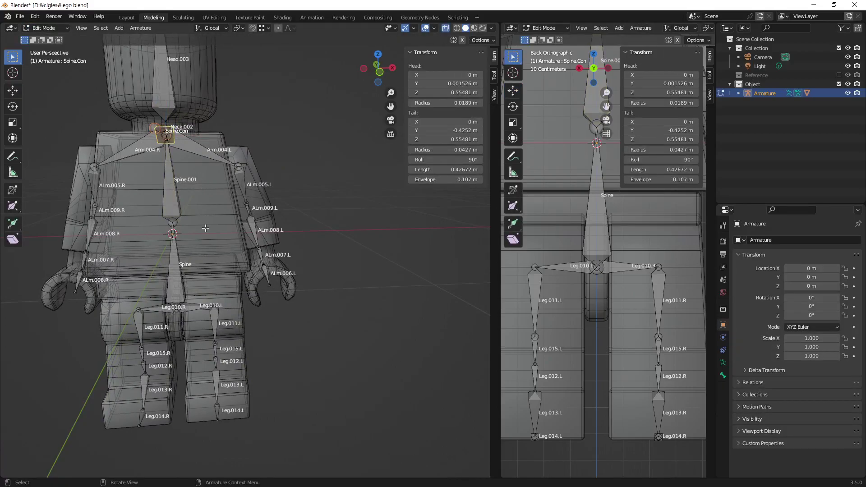
middle_click_drag(227, 262, 249, 275, "alt")
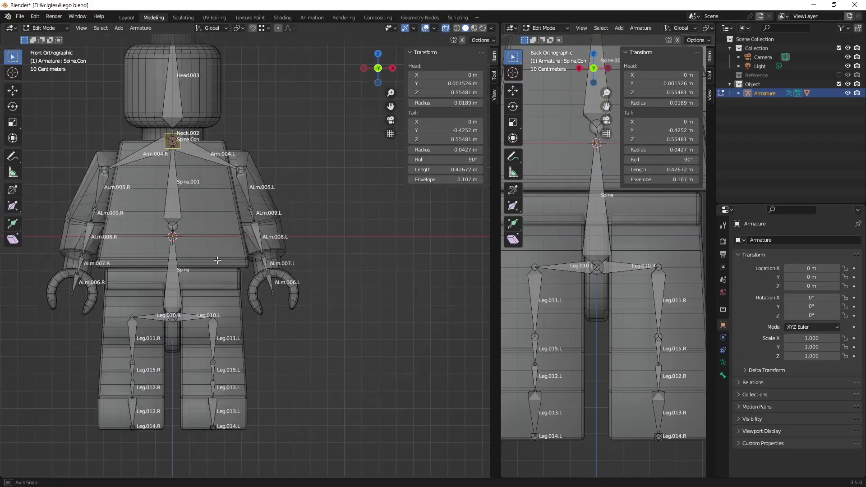
scroll(249, 275, "up", 3)
scroll(220, 185, "down", 1)
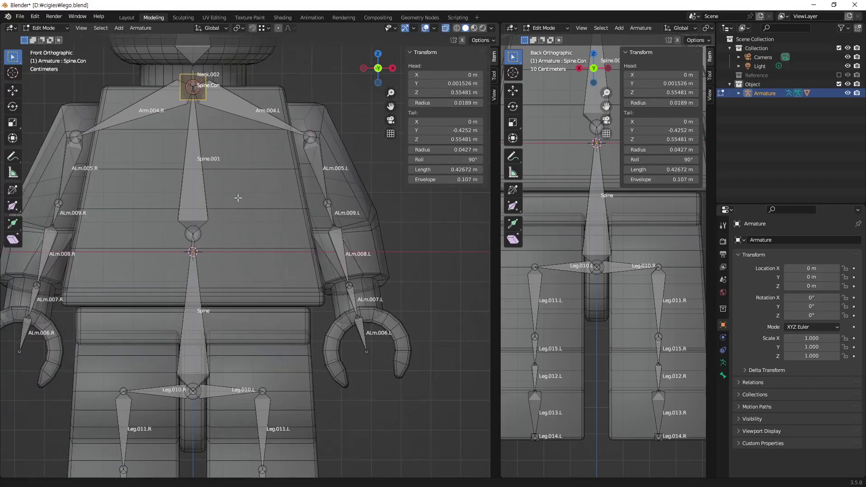
scroll(220, 185, "down", 1)
scroll(343, 316, "up", 2)
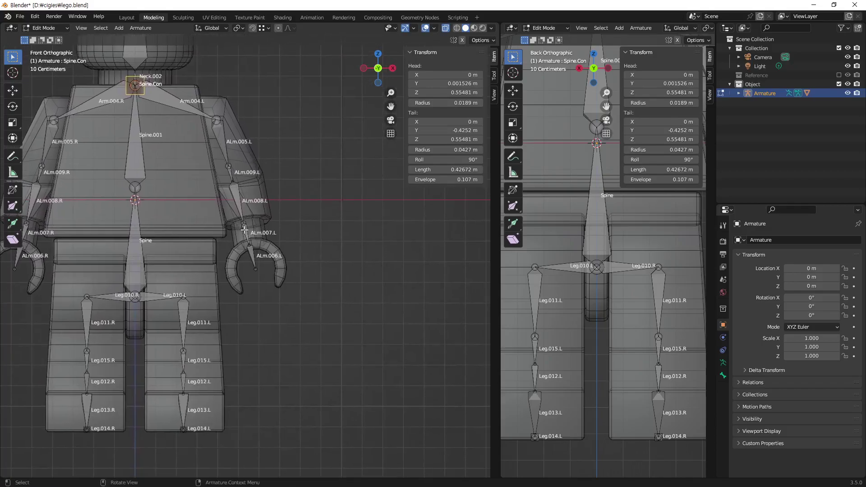
scroll(302, 253, "up", 4)
left_click(232, 157)
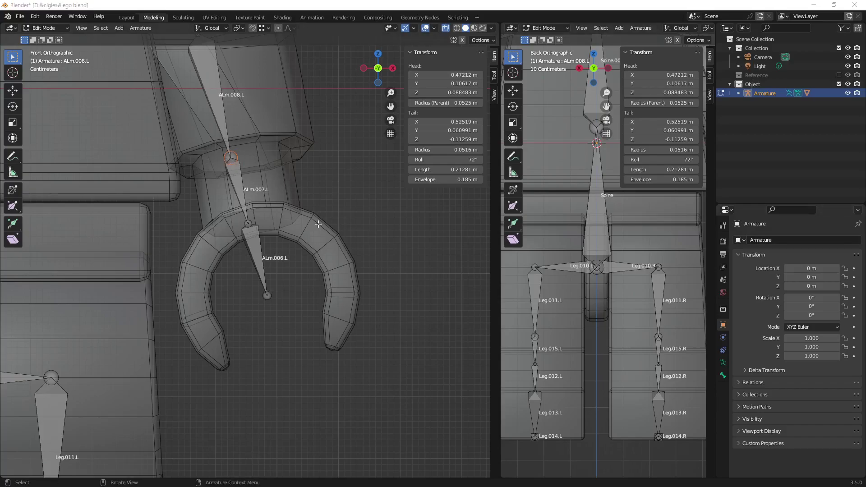
Step: Extrude a 0.24655 m bone along global X from that joint and start renaming it
scroll(270, 167, "down", 2)
scroll(280, 170, "up", 2)
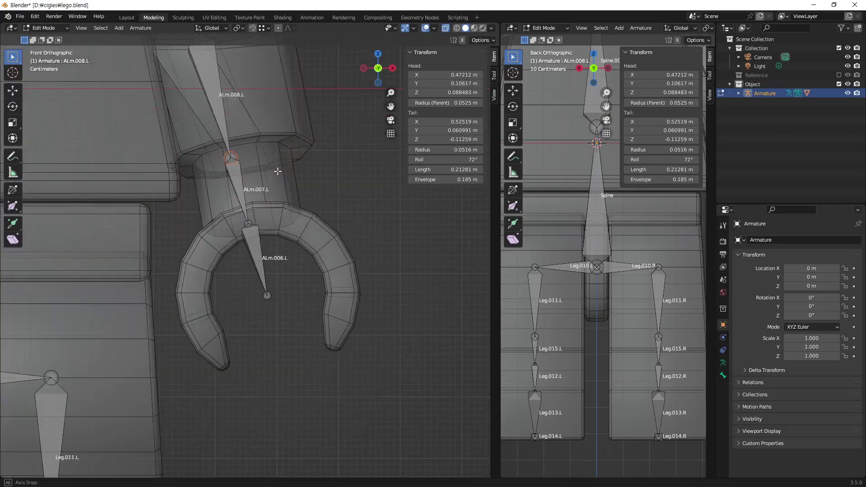
middle_click_drag(280, 170, 256, 199, "shift")
scroll(256, 199, "down", 2)
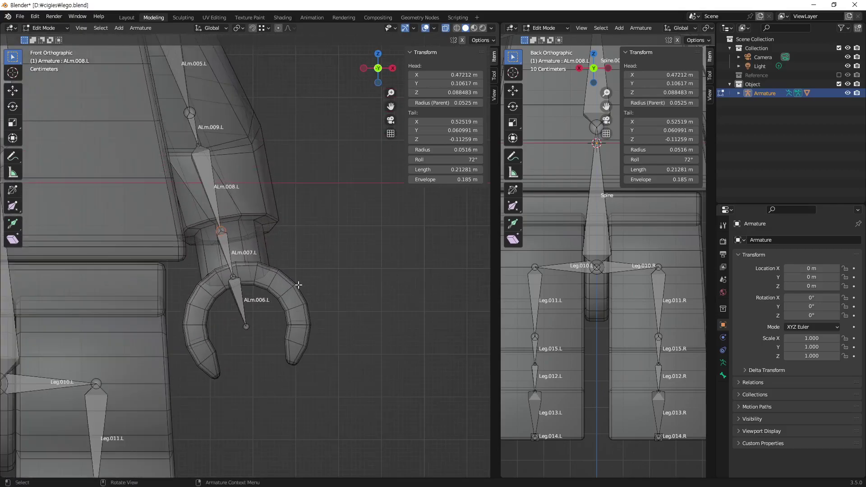
key("e")
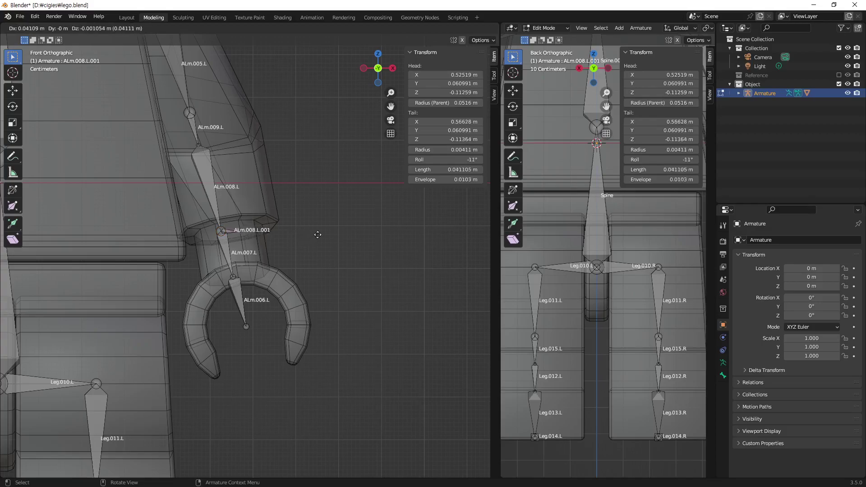
key("x")
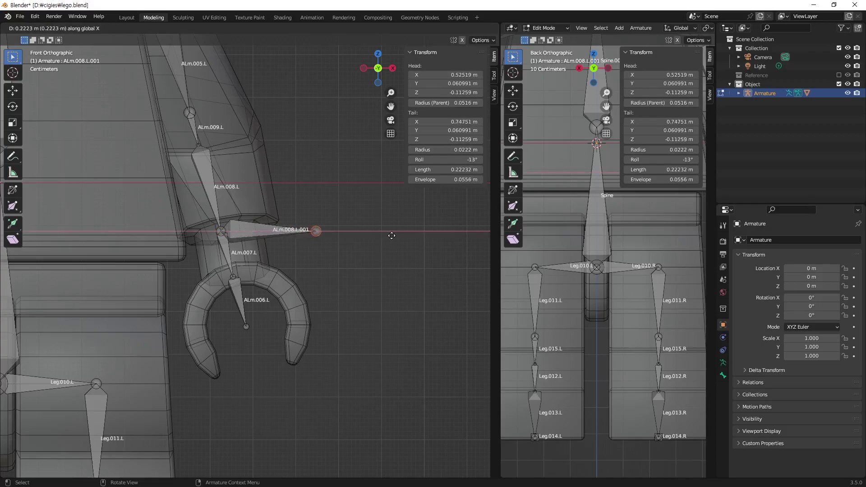
left_click(401, 236)
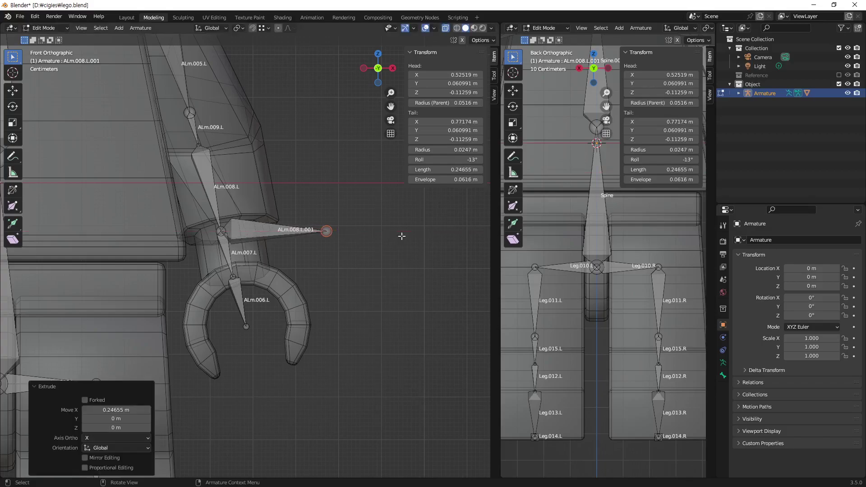
left_click(271, 227)
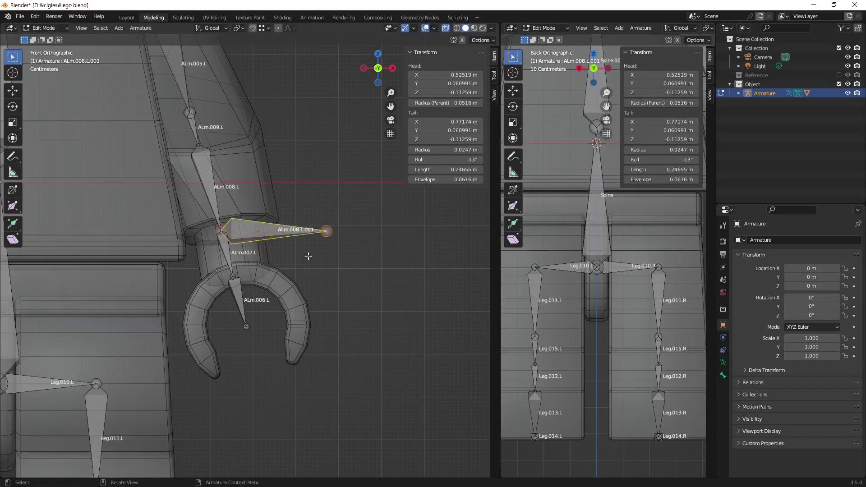
key("F2")
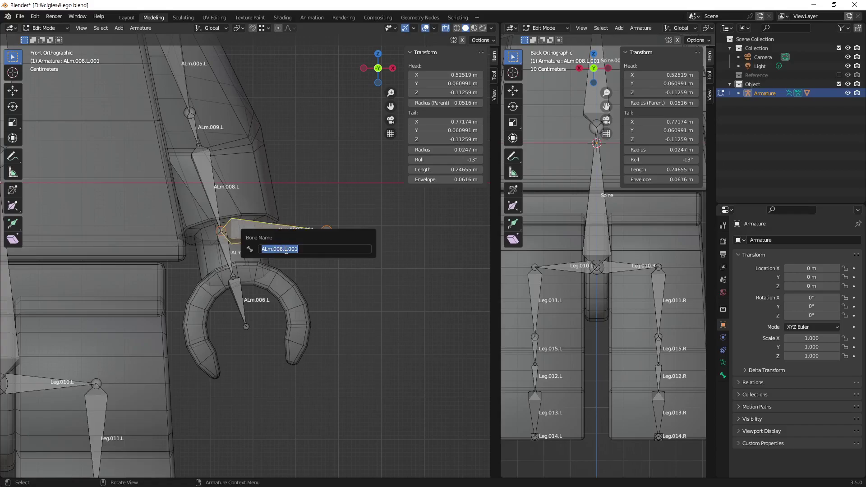
Step: Rename the new bone to ALm.L.Con
left_click(285, 249)
key("BackSpace")
key("BackSpace")
key("BackSpace")
key("BackSpace")
left_click(333, 249)
key("BackSpace")
key("BackSpace")
key("BackSpace")
type(".Con")
key("Return")
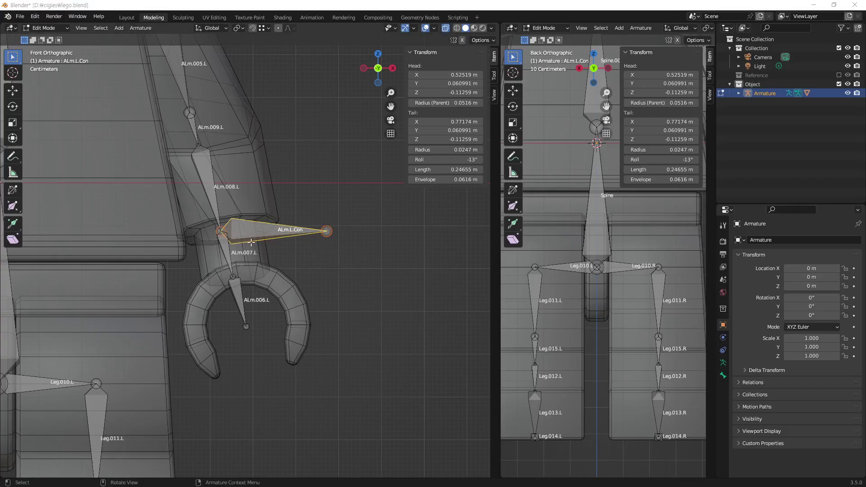
Step: Show ALm.L.Con's Bone properties, confirming it is connected to parent ALm.008.L
left_click(723, 376)
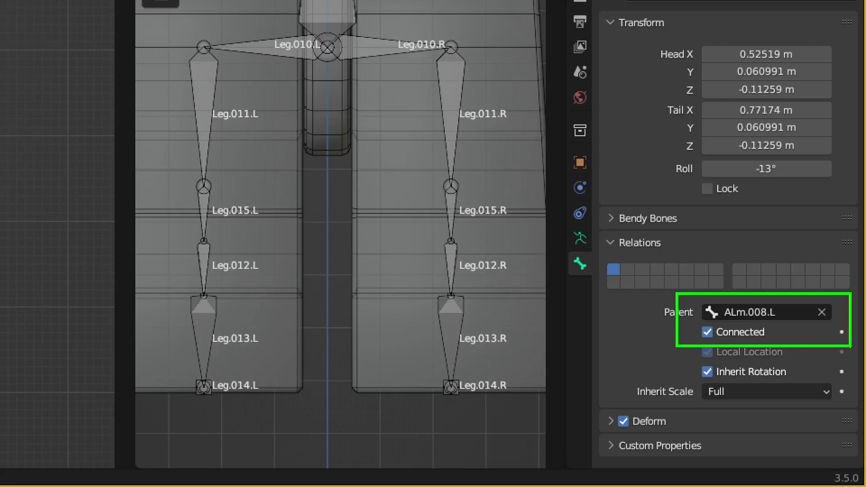
mouse_move(648, 273)
left_mouse_down()
mouse_move(654, 221)
mouse_move(677, 261)
mouse_move(674, 243)
left_mouse_up()
mouse_move(697, 210)
left_mouse_down()
mouse_move(694, 261)
mouse_move(733, 234)
mouse_move(725, 272)
left_mouse_up()
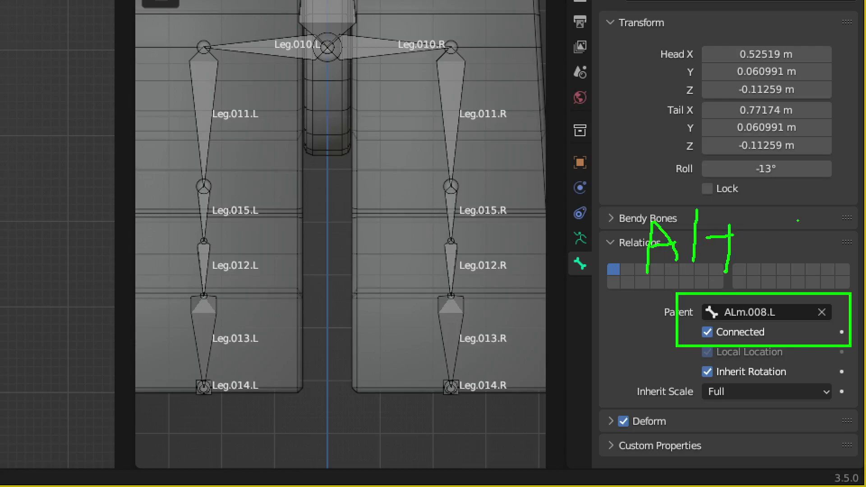
left_click_drag(807, 197, 805, 274)
left_click_drag(817, 198, 820, 238)
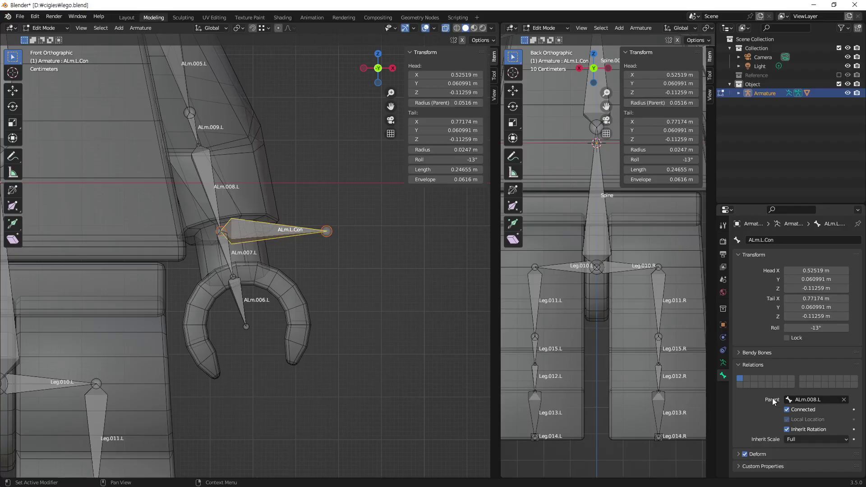
Step: Clear ALm.L.Con's parent and switch the armature to Pose Mode
key("alt+p")
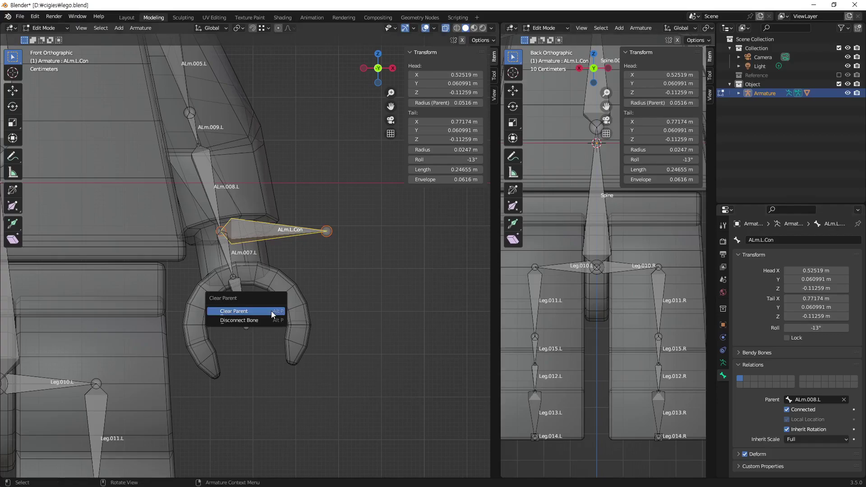
left_click(271, 310)
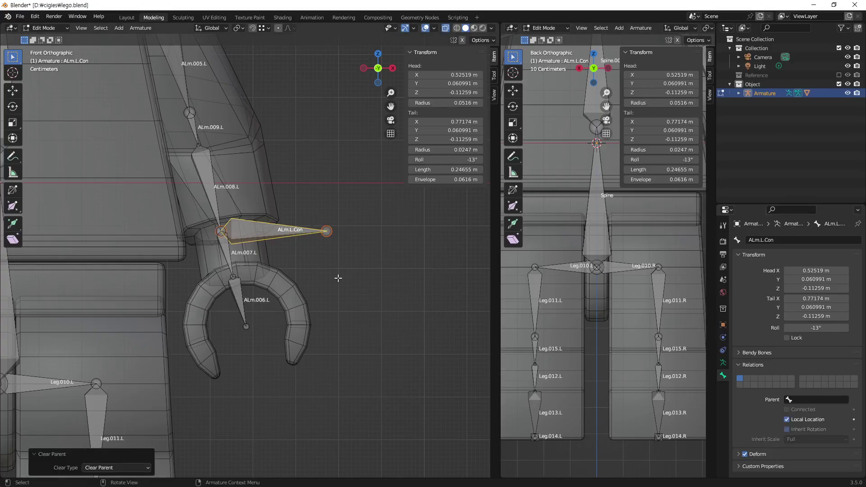
left_click(58, 28)
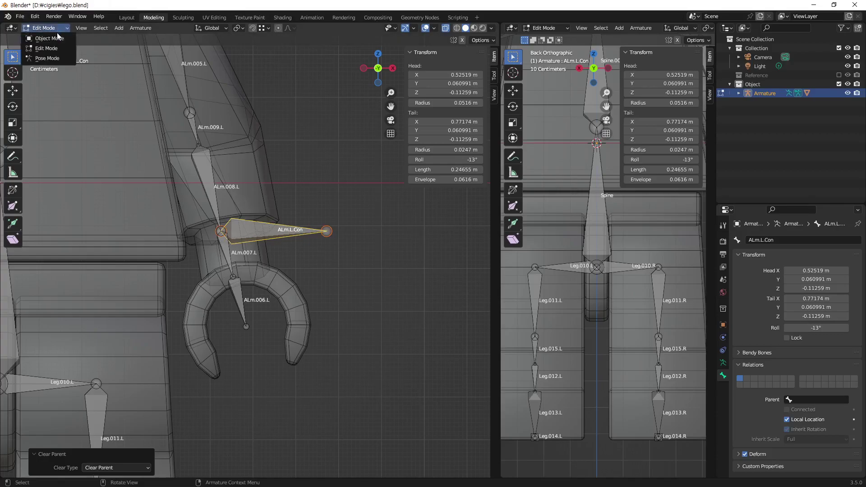
left_click(42, 54)
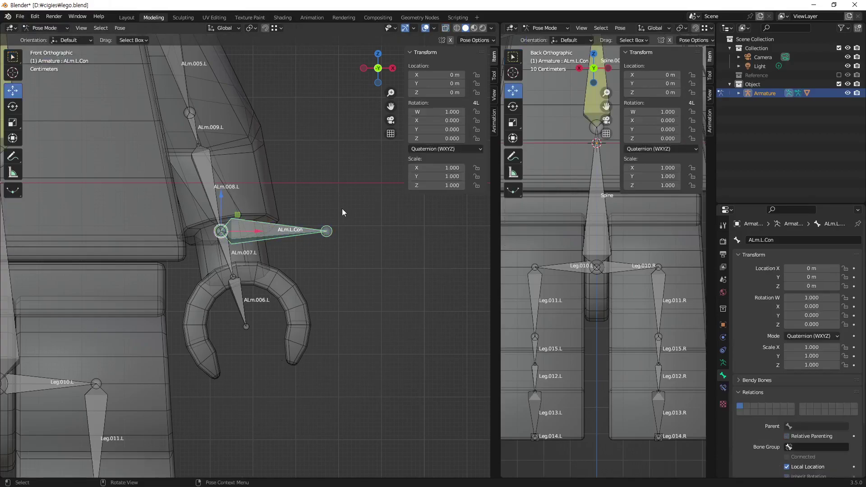
Step: Select ALm.L.Con, then ALm.008.L as active, and bring up the constraints-with-targets list
left_click(201, 168)
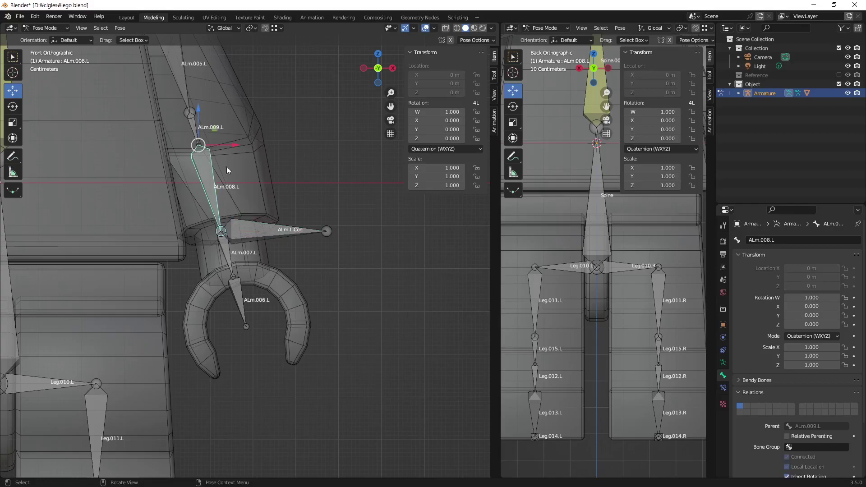
mouse_move(238, 220)
middle_mouse_down("shift")
mouse_move(212, 255)
mouse_move(204, 156)
middle_mouse_up("shift")
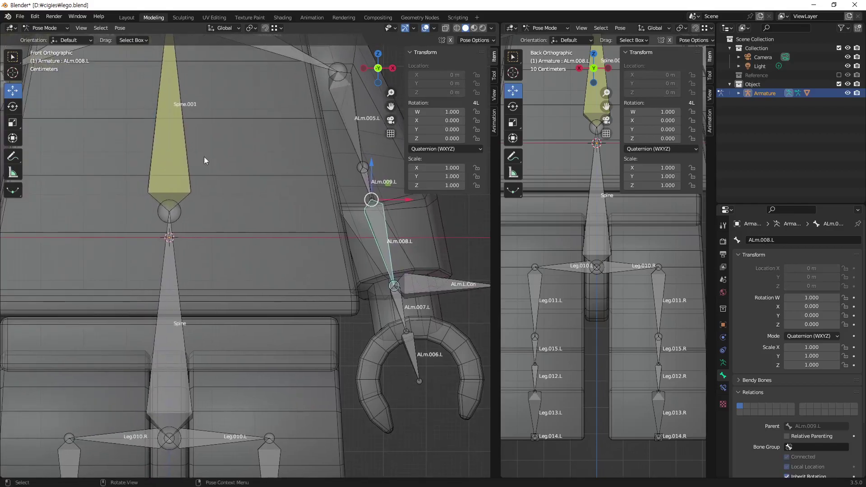
left_click(174, 144)
middle_click_drag(296, 236, 246, 294, "shift")
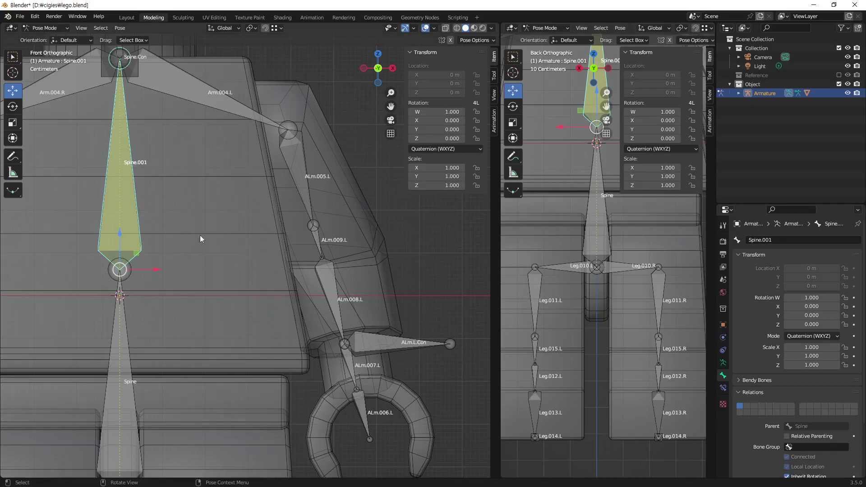
middle_click_drag(376, 315, 284, 267, "shift")
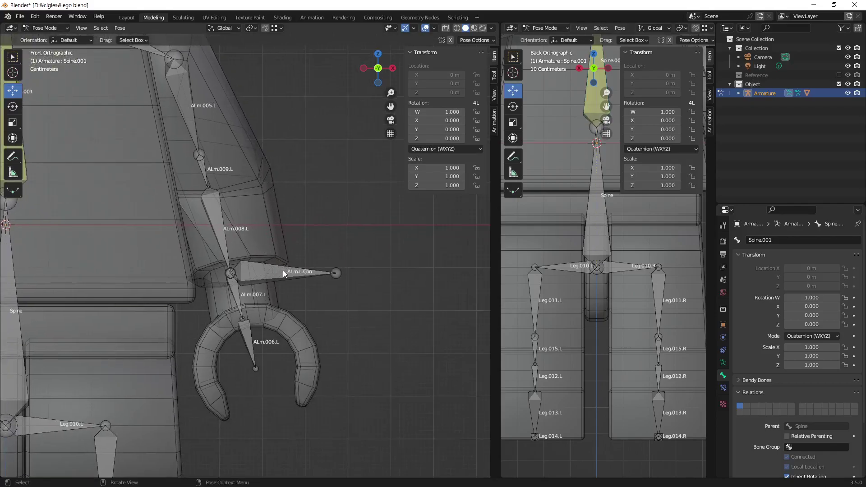
left_click(284, 273)
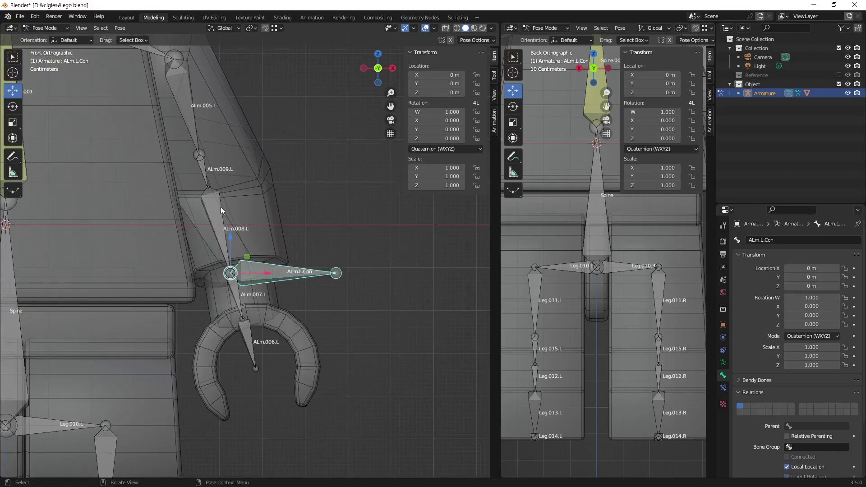
left_click(215, 217, "shift")
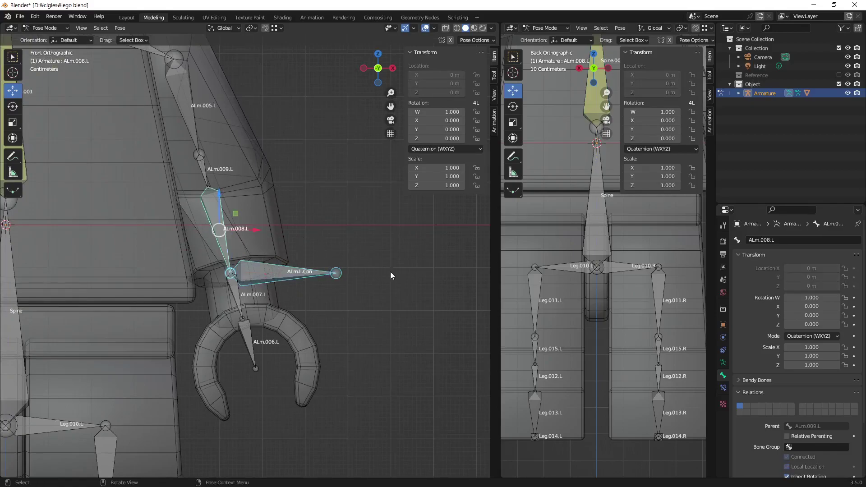
left_click(334, 281)
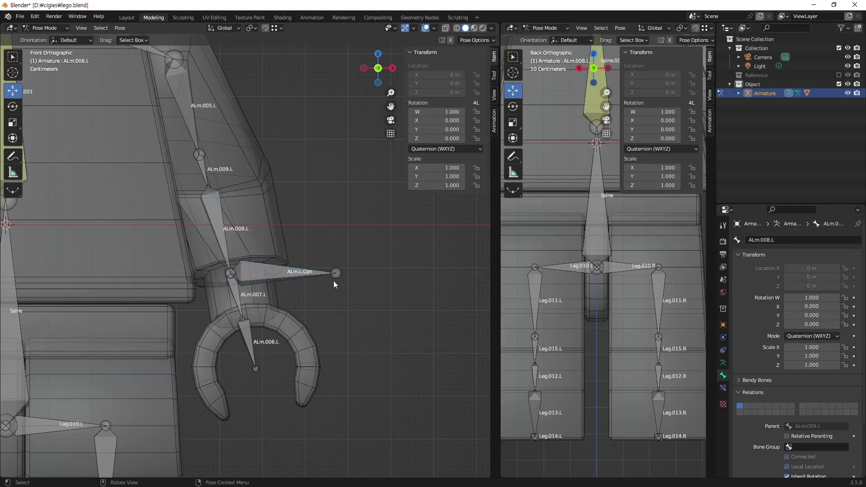
left_click(296, 275)
left_click(223, 229, "shift")
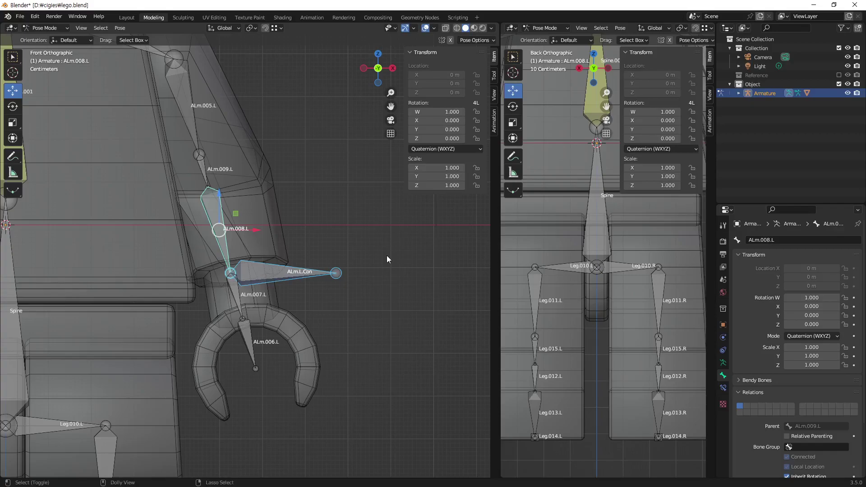
key("shift+ctrl+c")
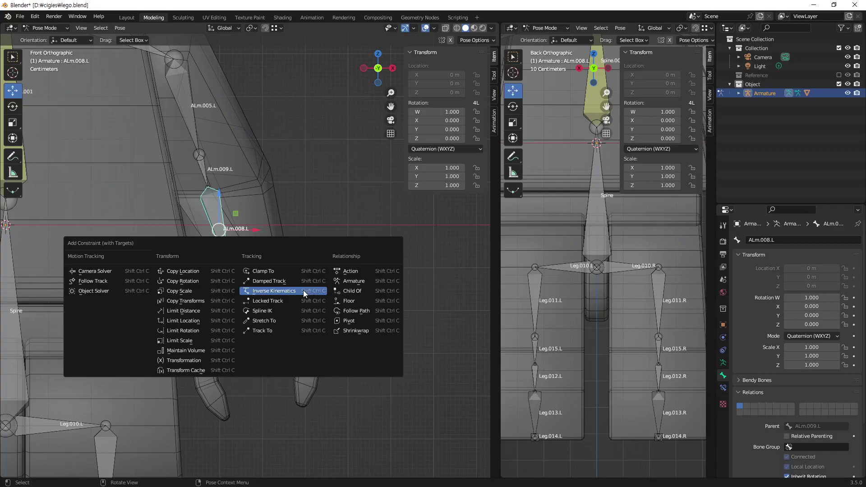
Step: Add an IK constraint to ALm.008.L targeting ALm.L.Con, with chain length 3
left_click(303, 290)
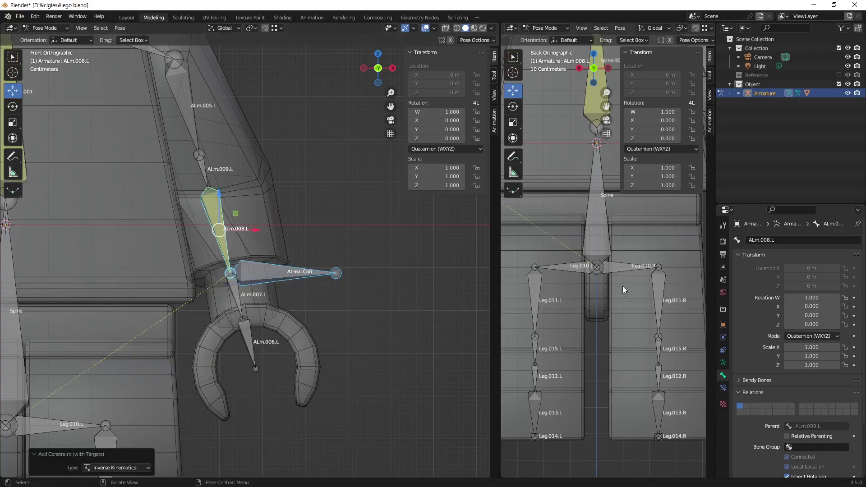
left_click(217, 213)
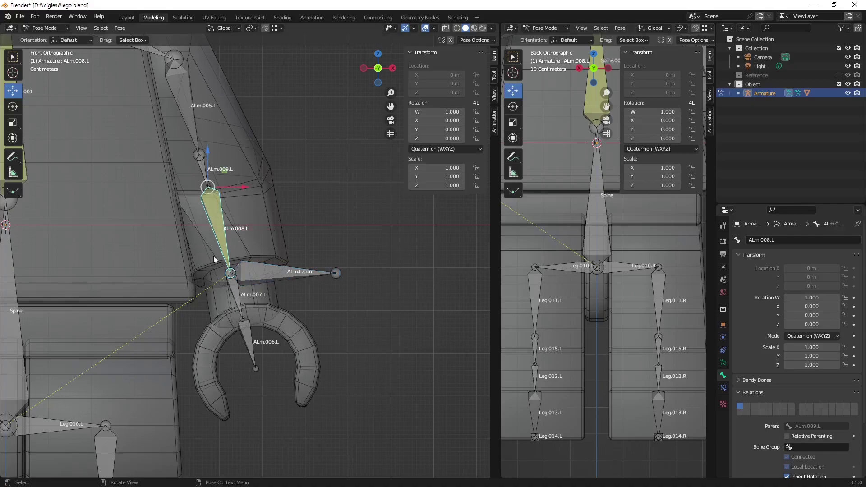
left_click(723, 388)
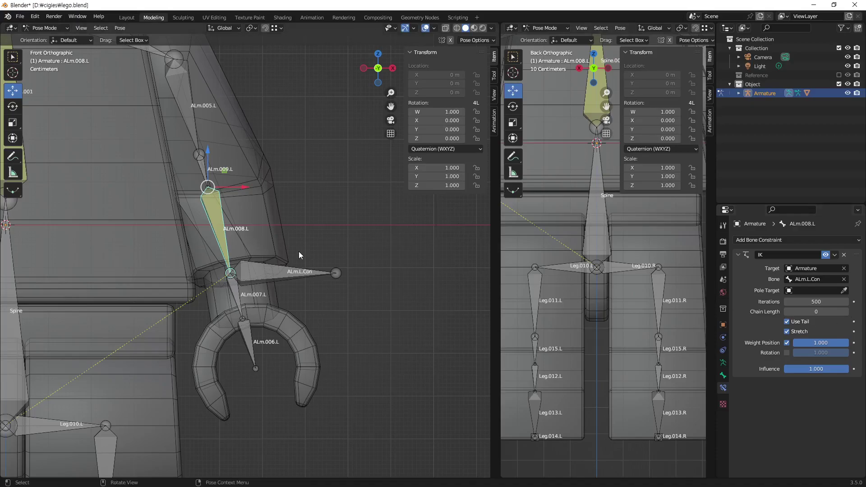
key("ctrl")
left_click(846, 311)
Step: Orbit around the arm and select the ALm.L.Con control bone
middle_click_drag(224, 198, 166, 202)
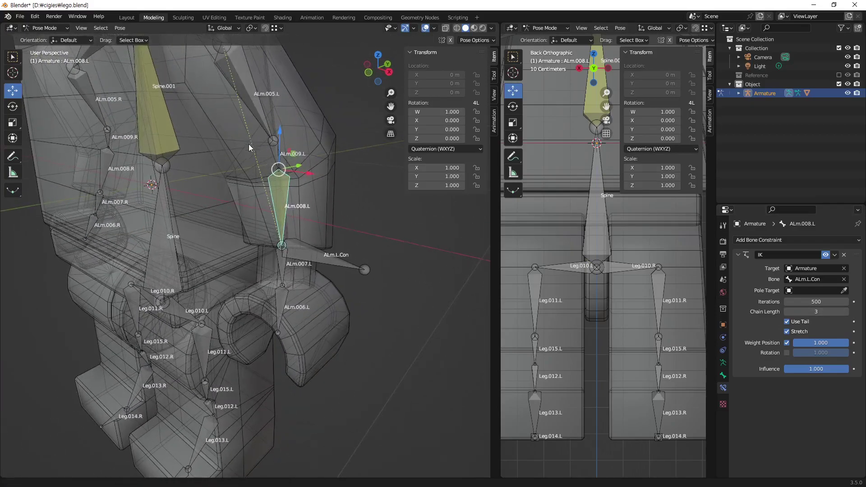
middle_click_drag(248, 145, 265, 262)
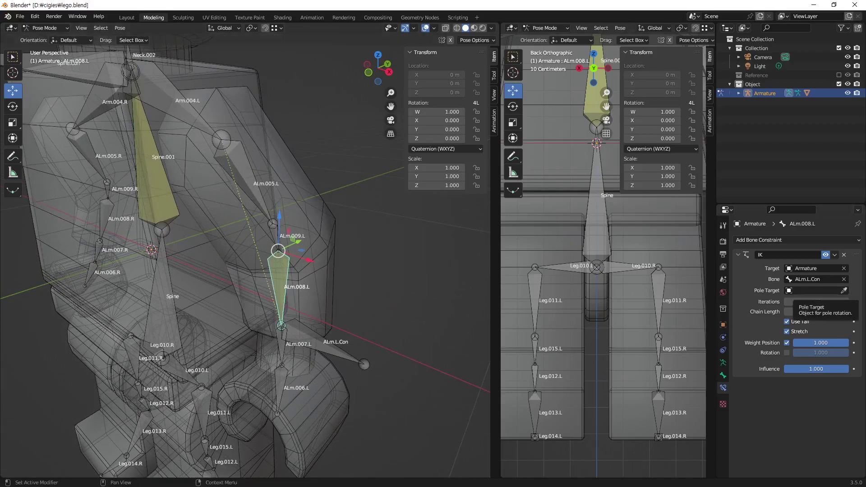
left_click(315, 348)
mouse_move(316, 348)
middle_mouse_down()
mouse_move(268, 327)
mouse_move(308, 300)
mouse_move(273, 302)
middle_mouse_up()
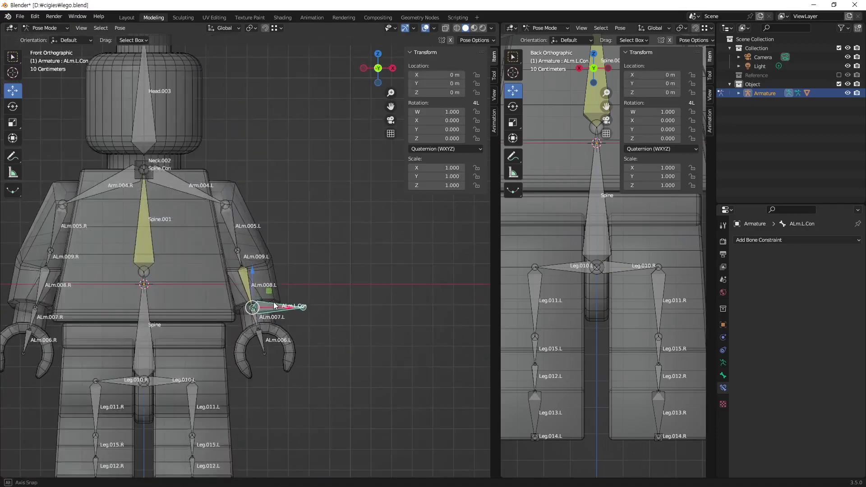
mouse_move(307, 374)
middle_mouse_down()
mouse_move(252, 313)
mouse_move(202, 316)
mouse_move(222, 318)
mouse_move(287, 363)
middle_mouse_up()
key("g")
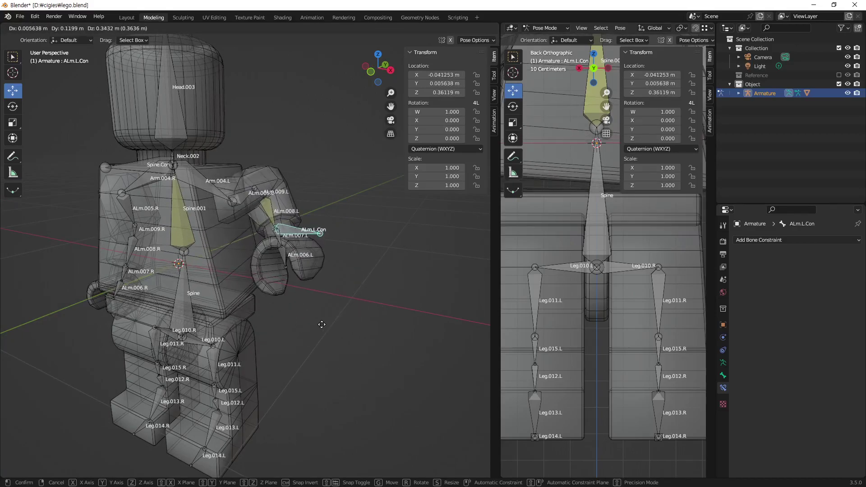
left_click(321, 328)
mouse_move(322, 329)
middle_mouse_down()
mouse_move(240, 282)
mouse_move(306, 331)
middle_mouse_up()
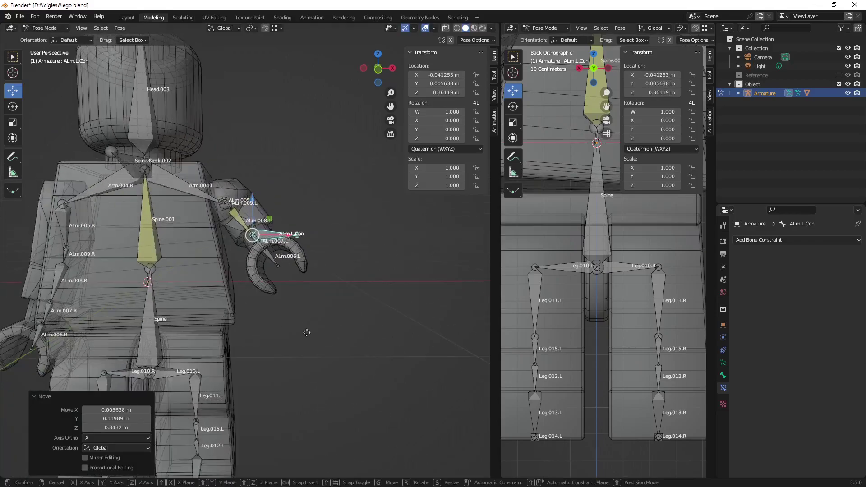
key("g")
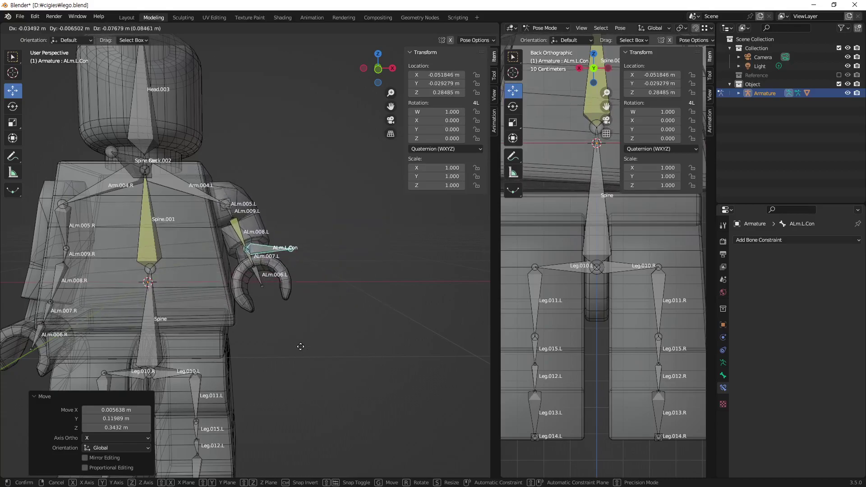
left_click(260, 255)
mouse_move(260, 254)
middle_mouse_down()
mouse_move(169, 258)
mouse_move(369, 307)
middle_mouse_up()
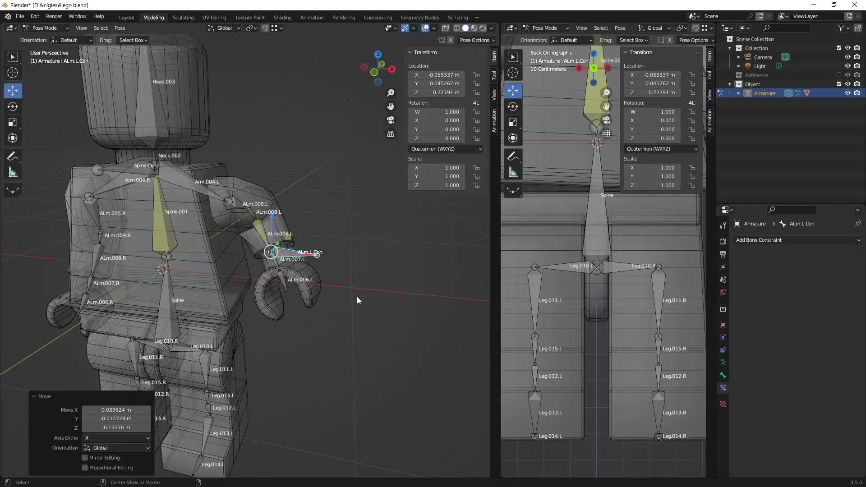
key("alt+g")
scroll(356, 297, "up", 2)
mouse_move(356, 297)
middle_mouse_down()
mouse_move(238, 250)
mouse_move(227, 253)
mouse_move(210, 299)
mouse_move(238, 316)
middle_mouse_up()
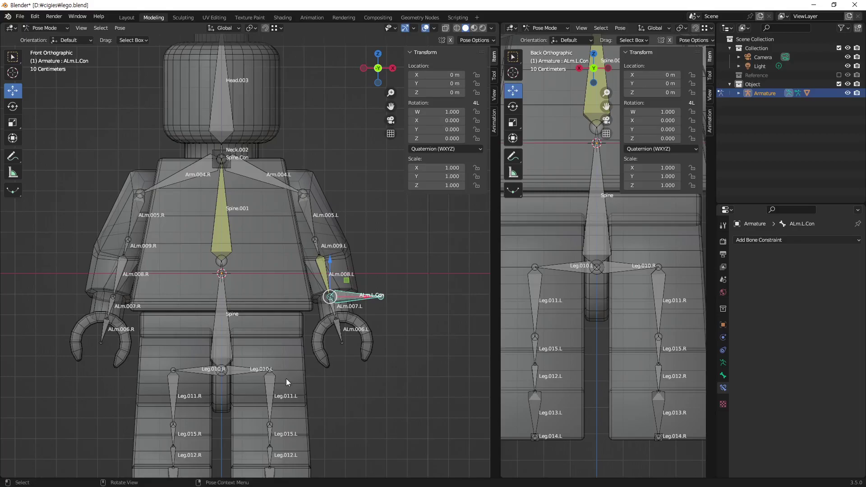
middle_click_drag(286, 381, 290, 308, "shift")
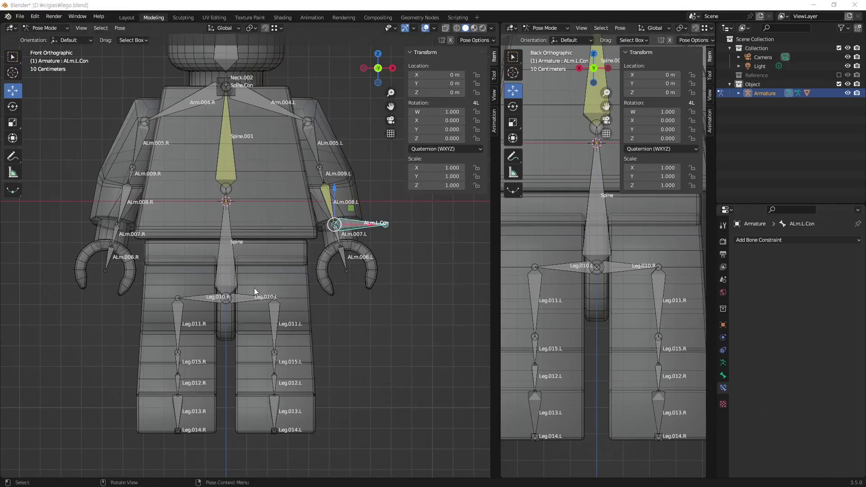
middle_click_drag(254, 288, 220, 312)
scroll(220, 312, "up", 3)
mouse_move(310, 277)
middle_mouse_down()
mouse_move(268, 255)
mouse_move(307, 256)
middle_mouse_up()
scroll(307, 255, "down", 5)
mouse_move(283, 166)
middle_mouse_down()
mouse_move(214, 260)
mouse_move(270, 239)
mouse_move(228, 218)
middle_mouse_up()
scroll(213, 260, "up", 4)
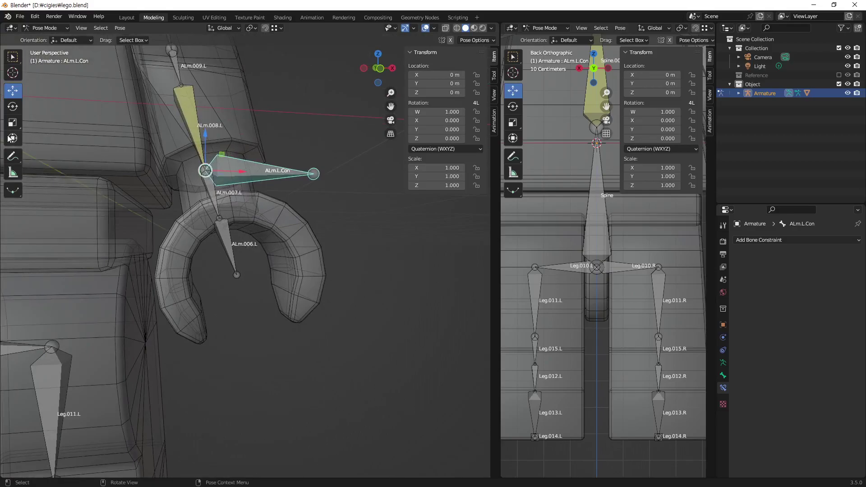
left_click(12, 157)
left_click_drag(208, 219, 198, 334)
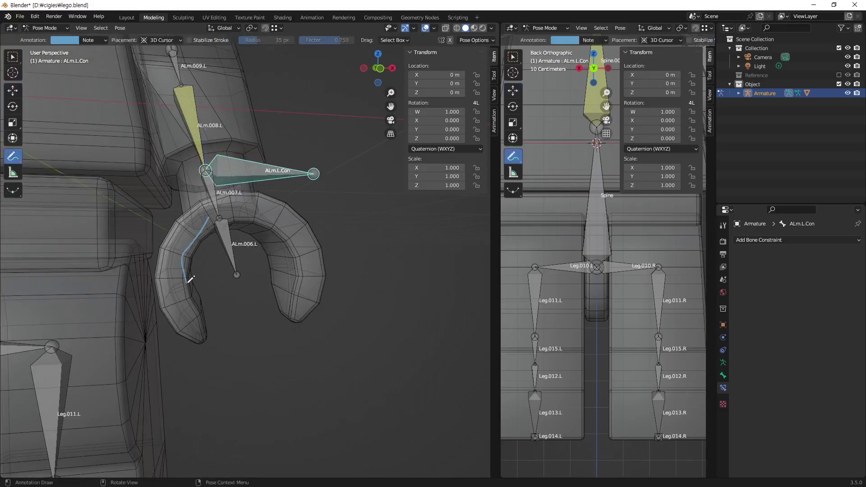
left_click_drag(233, 217, 305, 310)
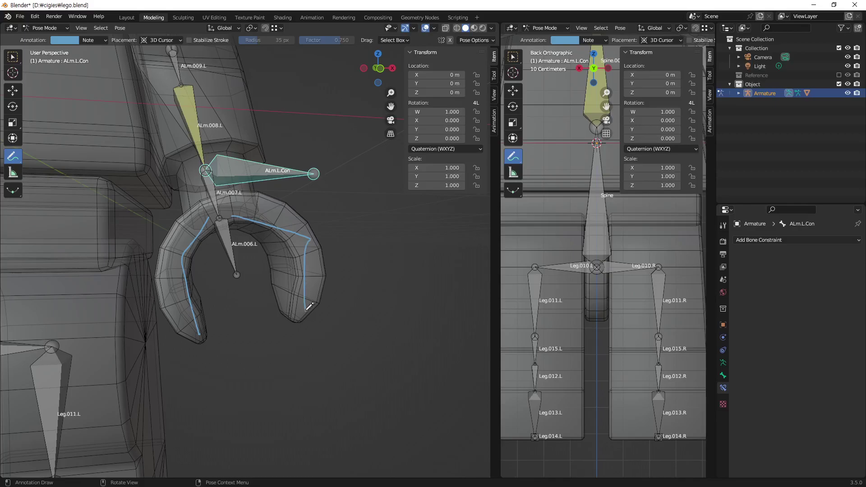
mouse_move(173, 349)
left_mouse_down()
mouse_move(219, 358)
mouse_move(235, 318)
mouse_move(254, 338)
left_mouse_up()
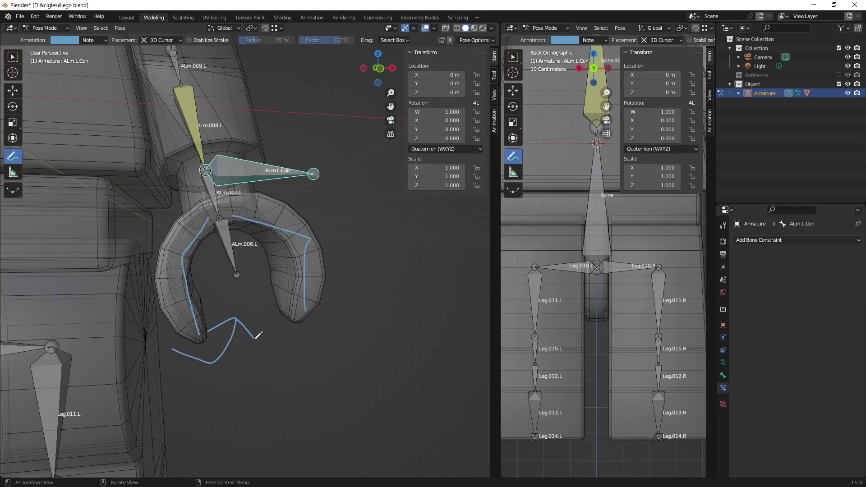
mouse_move(344, 301)
left_mouse_down()
mouse_move(267, 317)
mouse_move(286, 314)
left_mouse_up()
left_click(97, 41)
left_click(152, 59)
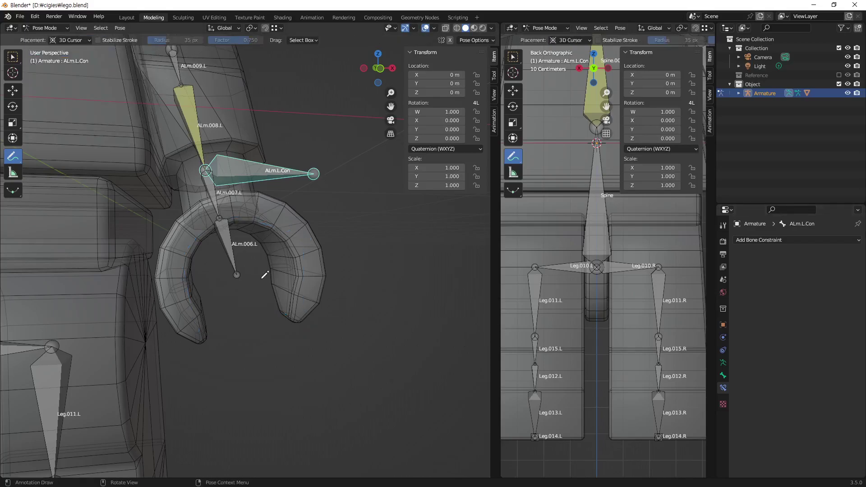
Step: Frame the left leg and select the Leg.013.L bone with box selection
left_click(12, 57)
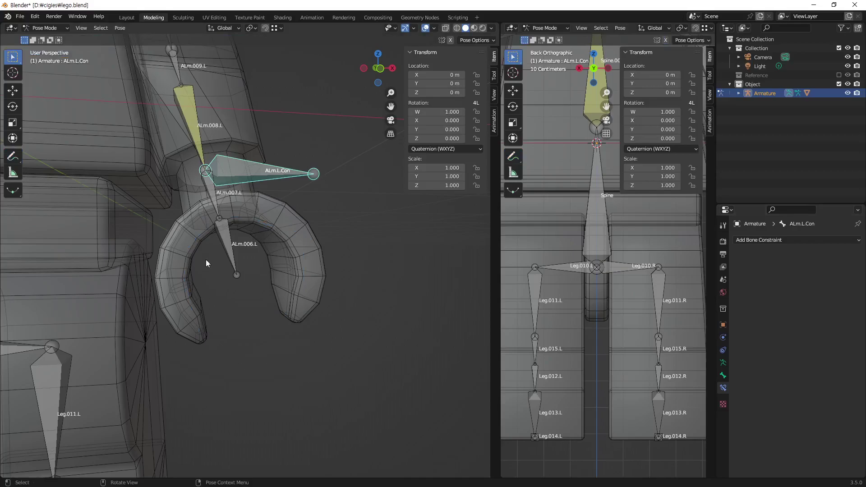
scroll(219, 277, "down", 5)
mouse_move(225, 283)
middle_mouse_down()
mouse_move(134, 320)
mouse_move(196, 361)
mouse_move(293, 281)
middle_mouse_up()
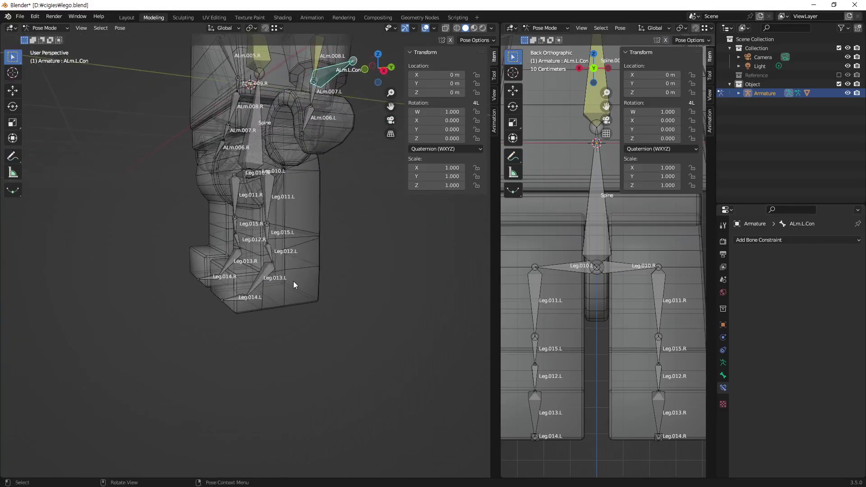
scroll(256, 234, "up", 3)
scroll(304, 216, "up", 3)
mouse_move(295, 218)
middle_mouse_down()
mouse_move(298, 310)
mouse_move(274, 282)
mouse_move(221, 277)
mouse_move(257, 275)
middle_mouse_up()
scroll(299, 310, "down", 2)
scroll(296, 310, "up", 2)
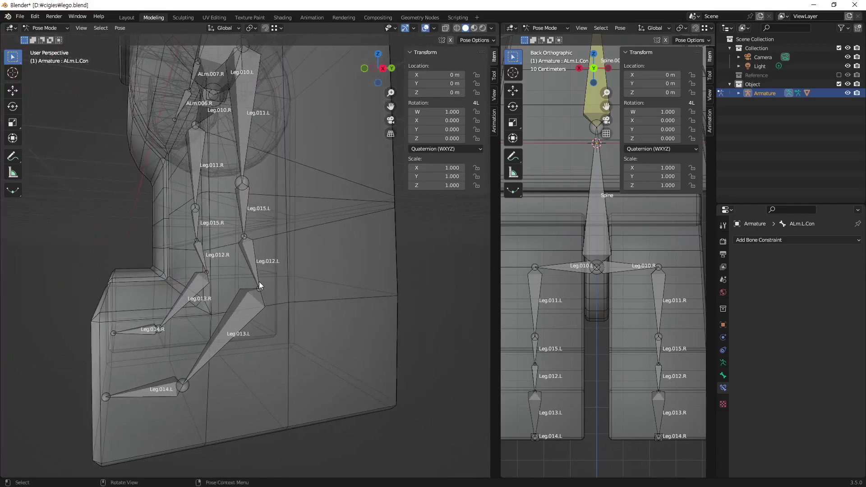
left_click(259, 291)
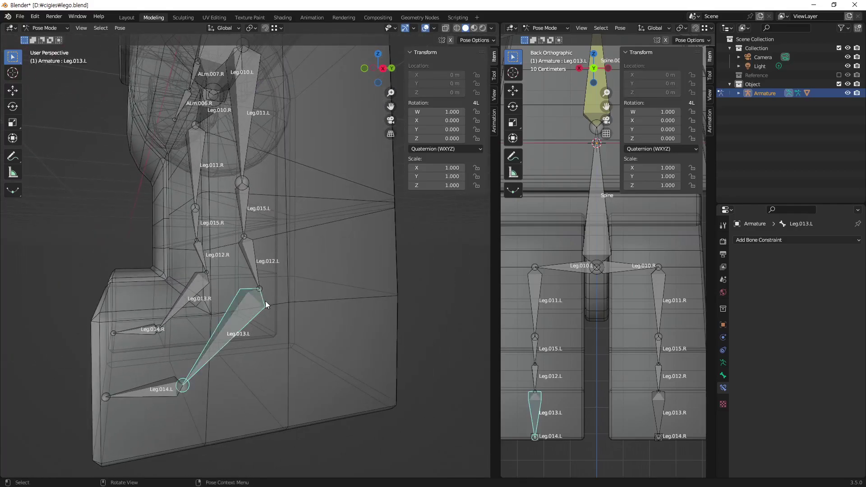
Step: Switch to Edit Mode, select Leg.012.L's tail joint, and view it in Right Orthographic
left_click(58, 28)
left_click(51, 48)
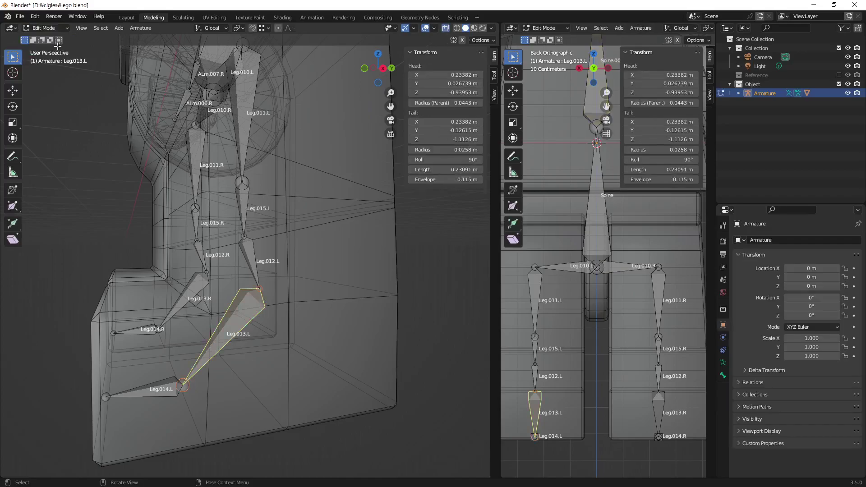
left_click(259, 289)
key("KP_3")
scroll(299, 306, "down", 2)
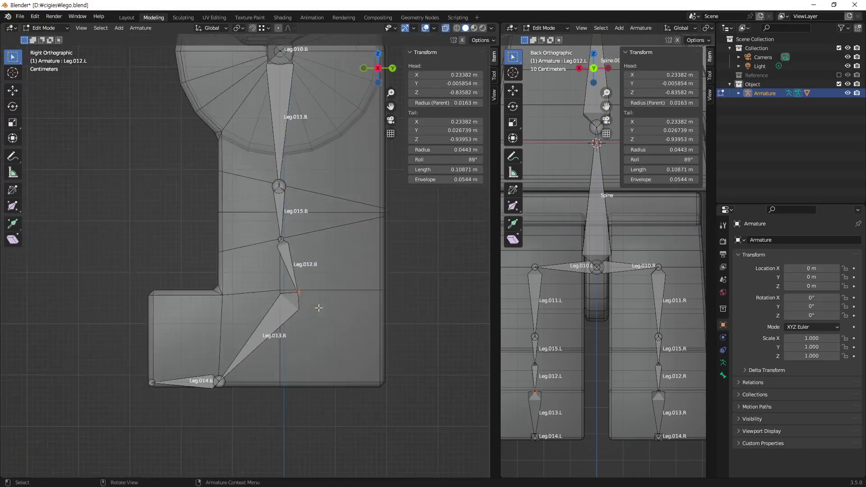
scroll(271, 303, "down", 1)
scroll(203, 298, "up", 2, "shift")
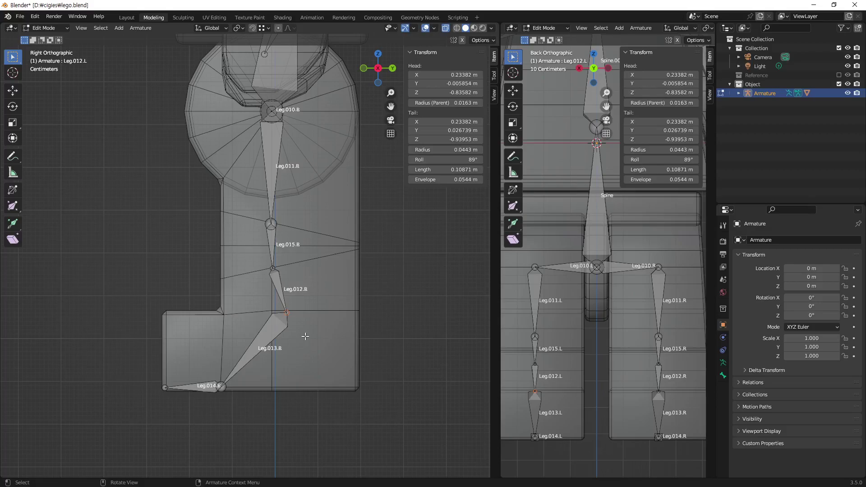
Step: Extrude a 0.26772 m bone forward from the knee joint and name it Leg.012.L.Con
key("e")
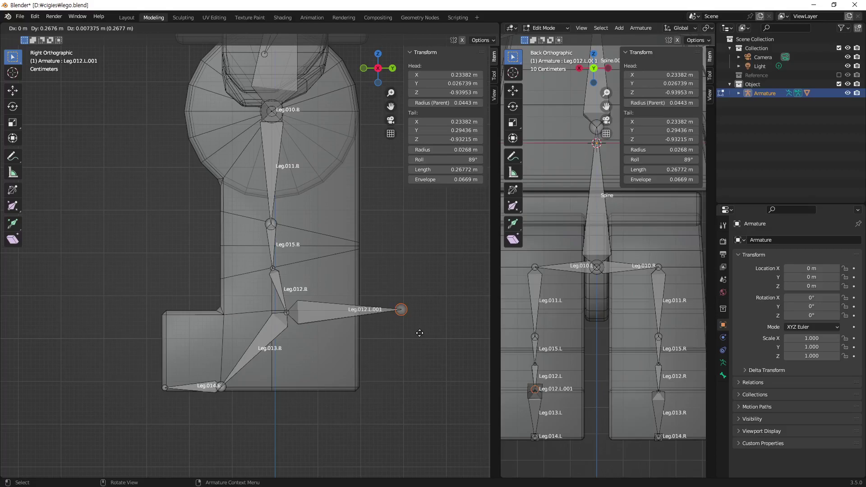
left_click(419, 333)
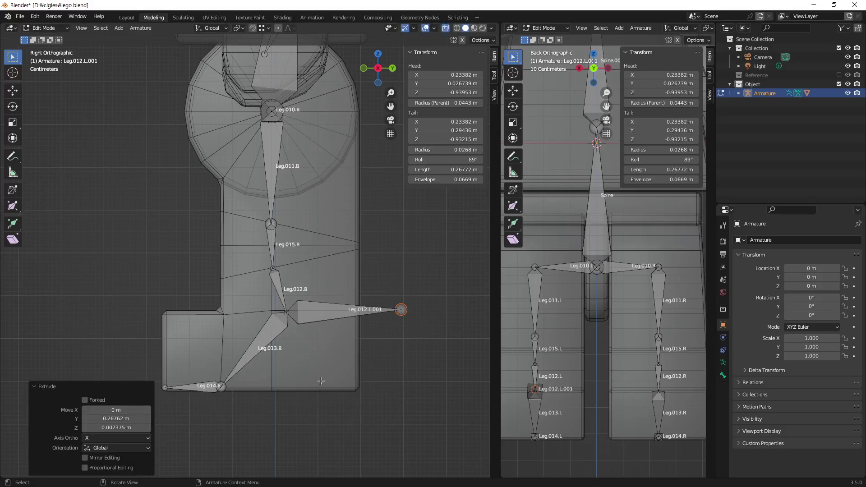
left_click(318, 317)
key("F2")
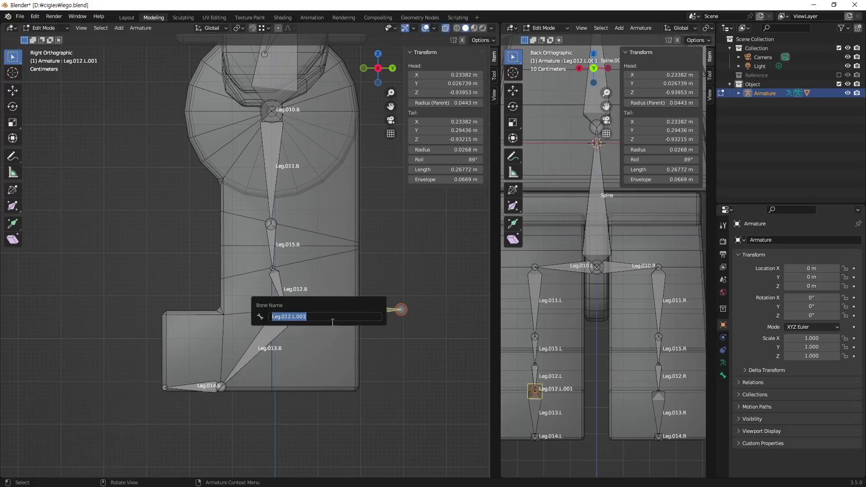
left_click(290, 317)
key("BackSpace")
key("BackSpace")
type("C")
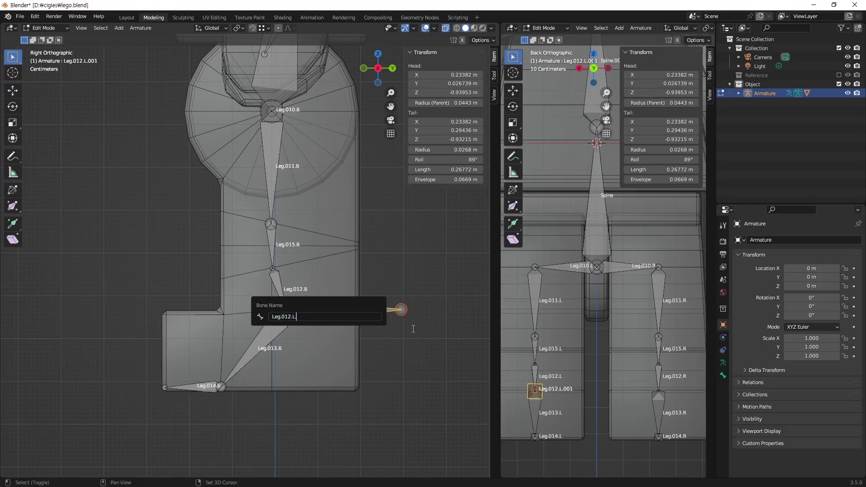
type("on")
key("Return")
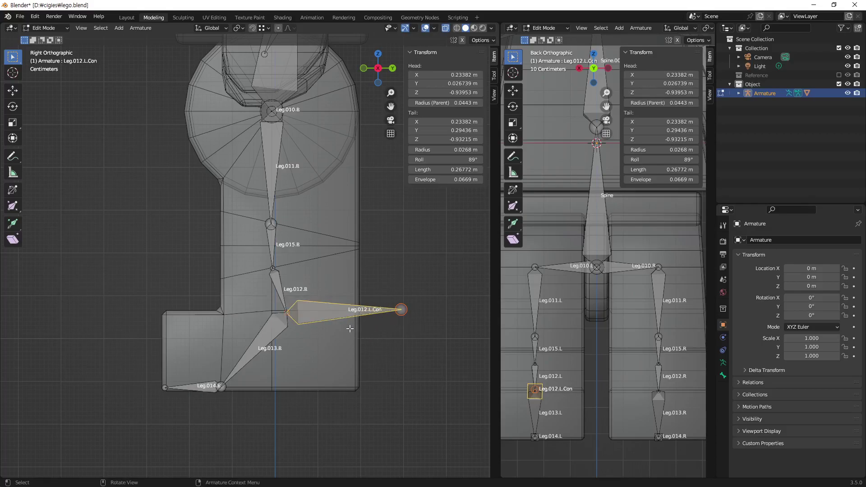
mouse_move(350, 329)
middle_mouse_down()
mouse_move(377, 292)
mouse_move(324, 263)
middle_mouse_up()
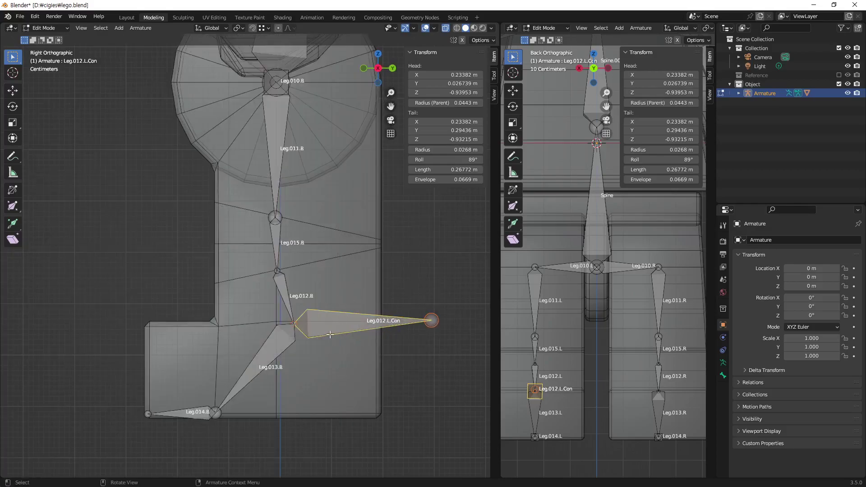
Step: Extrude a 0.15453 m bone straight down along Z from the ankle joint
left_click(215, 413)
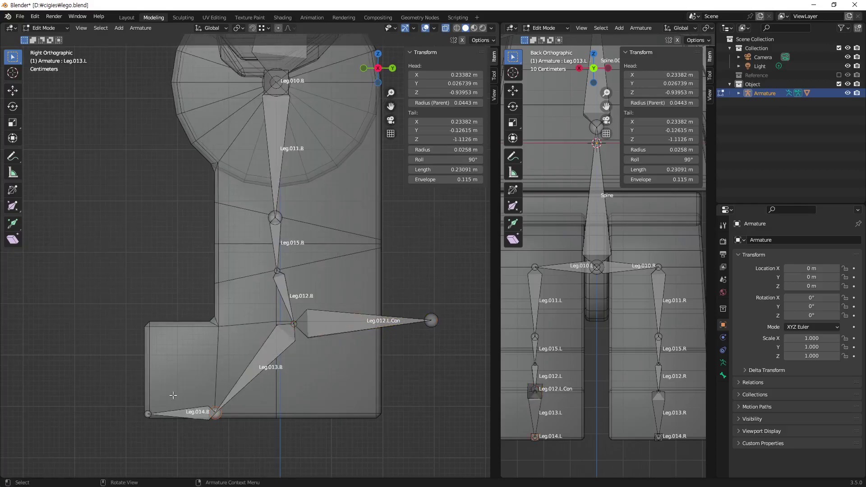
middle_click_drag(227, 432, 242, 355, "shift")
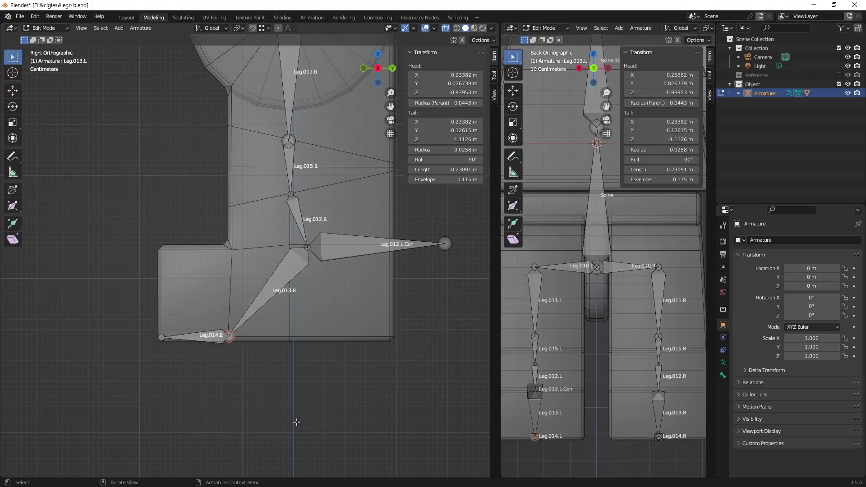
key("e")
key("z")
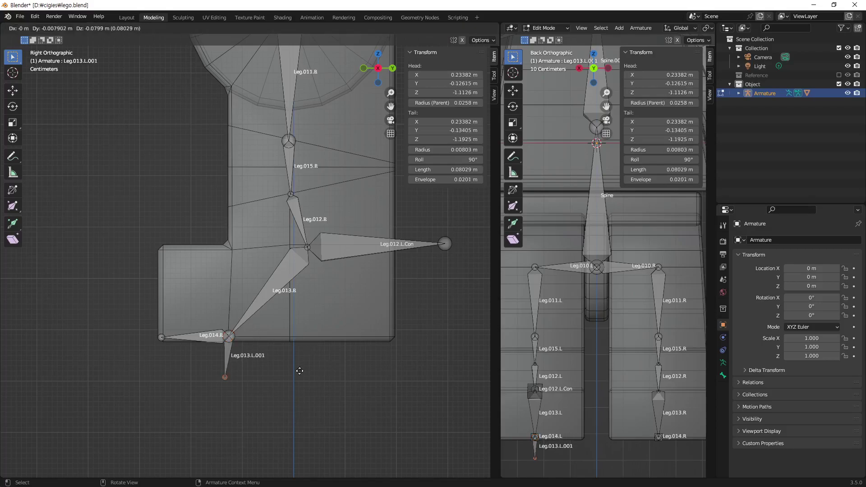
left_click(308, 409)
middle_click_drag(239, 377, 301, 333, "shift")
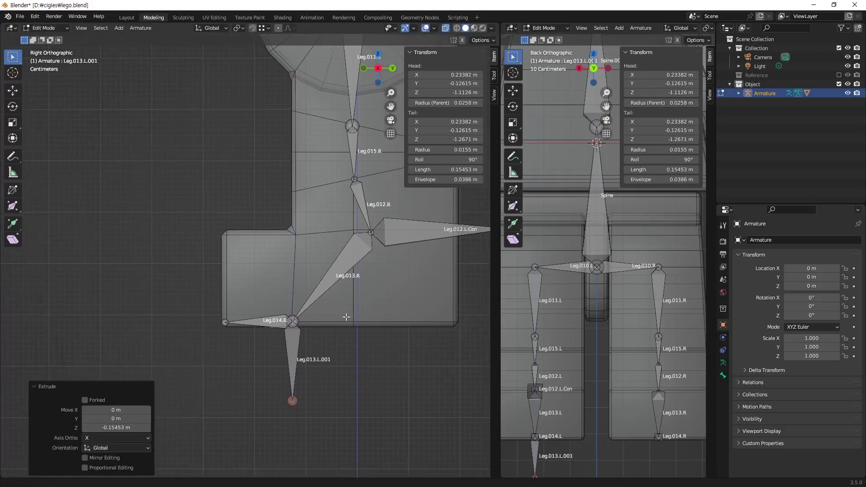
left_click(288, 318)
middle_click_drag(368, 273, 382, 357, "shift")
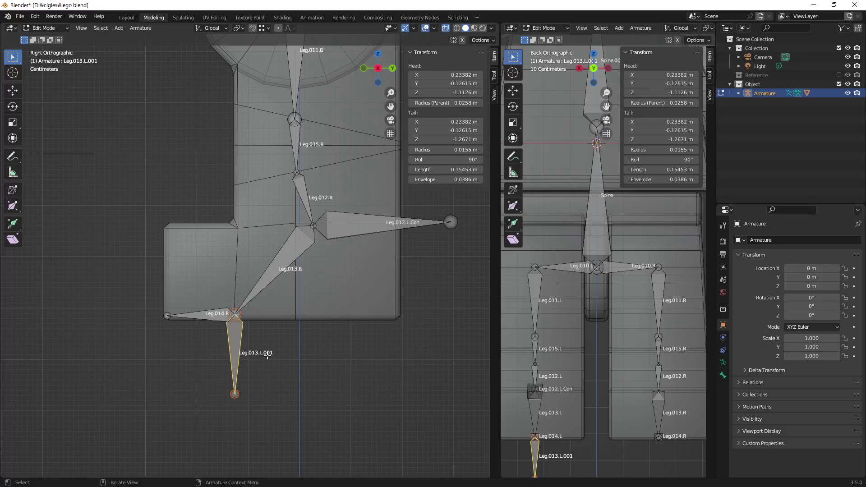
Step: Rename the new ankle bone to Leg.L.Con
key("F2")
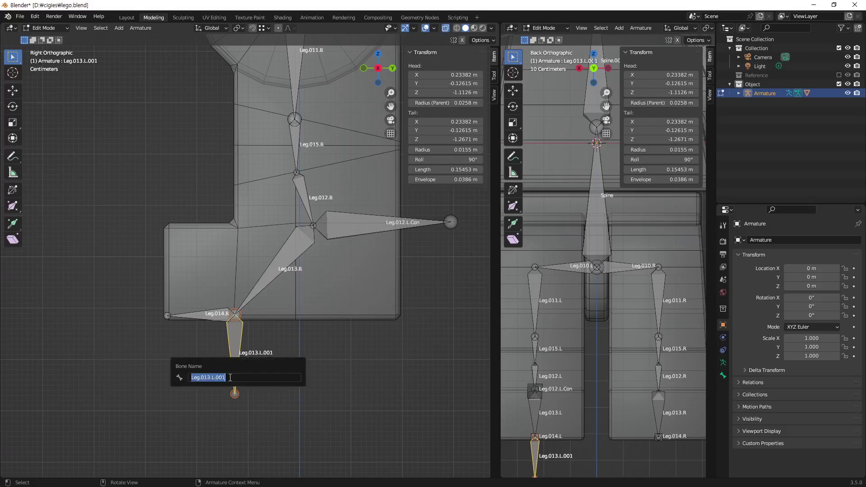
left_click(211, 378)
key("BackSpace")
key("BackSpace")
key("BackSpace")
key("BackSpace")
key("BackSpace")
key("BackSpace")
key("BackSpace")
type(".Co")
key("Return")
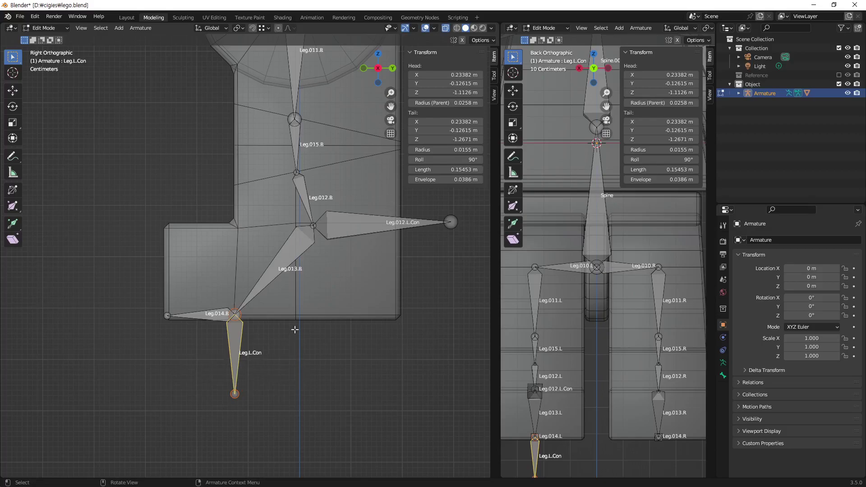
Step: Extrude a 0.12556 m bone forward from the tip joint of Leg.014.L
left_click(167, 315)
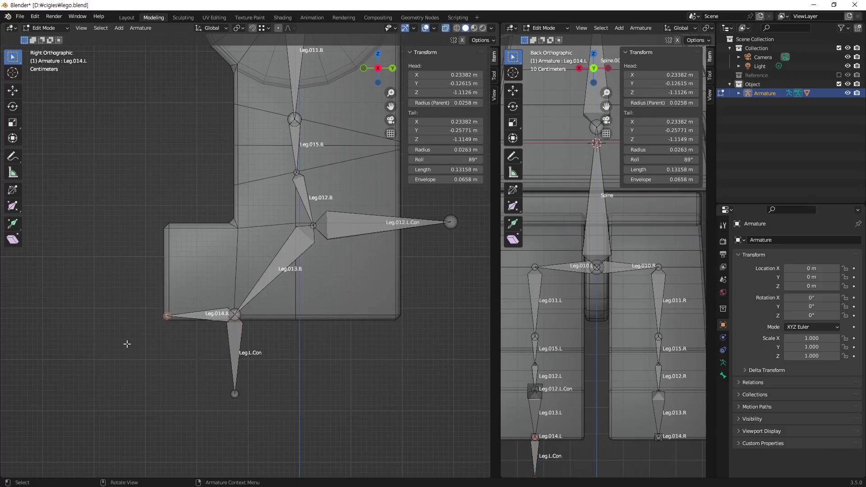
key("e")
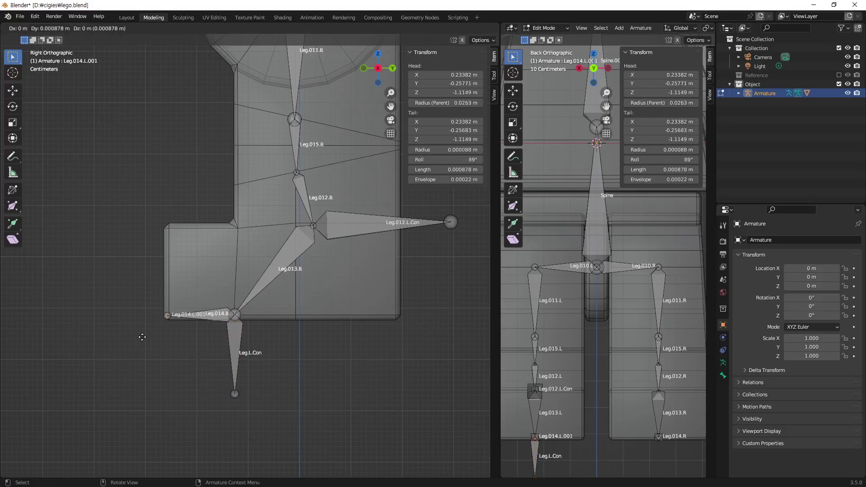
left_click(111, 337)
left_click(148, 316)
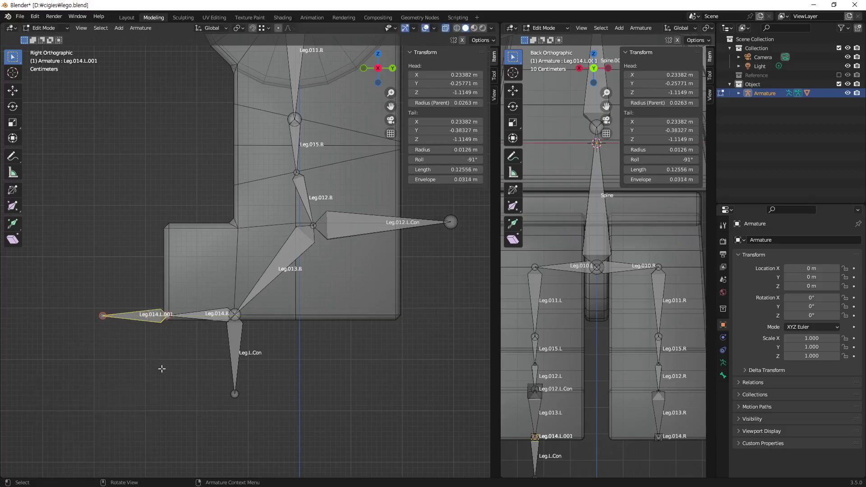
Step: Rename the new toe bone to Toe.L.Con
key("F2")
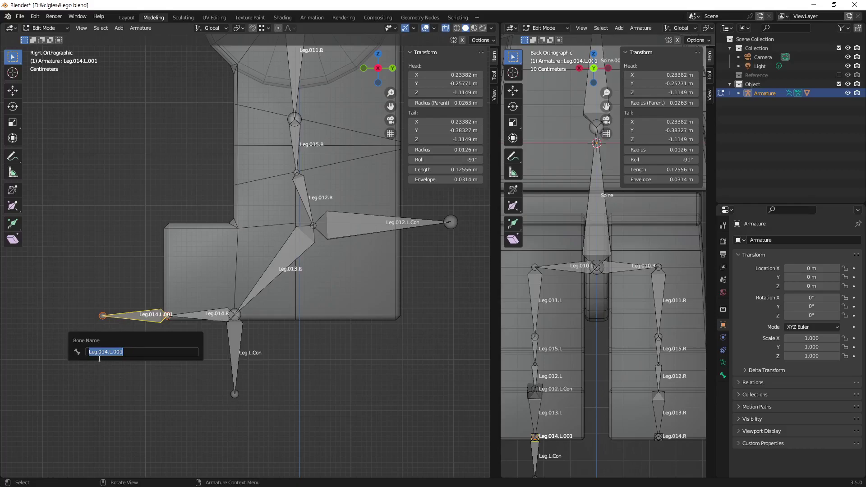
left_click(97, 352)
key("BackSpace")
key("BackSpace")
key("BackSpace")
type("Toe")
key("BackSpace")
key("BackSpace")
key("BackSpace")
key("Delete")
type(".Con")
key("Return")
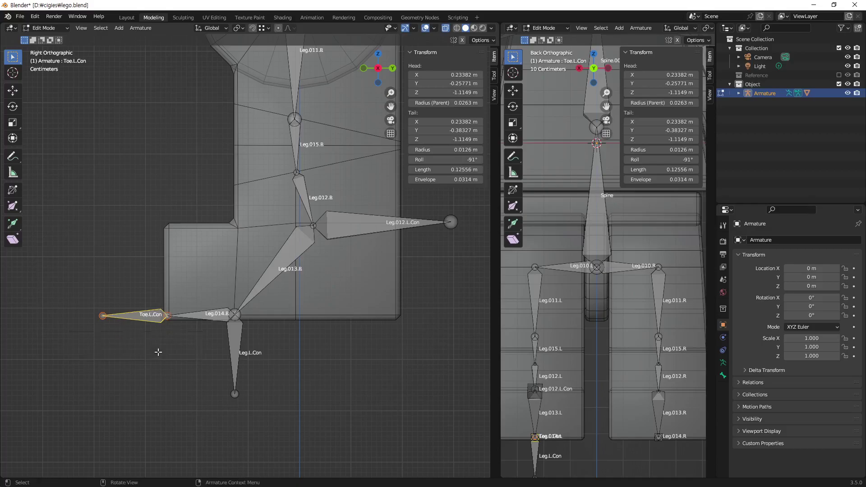
mouse_move(226, 243)
middle_mouse_down()
mouse_move(289, 288)
mouse_move(334, 240)
middle_mouse_up()
scroll(334, 241, "up", 1)
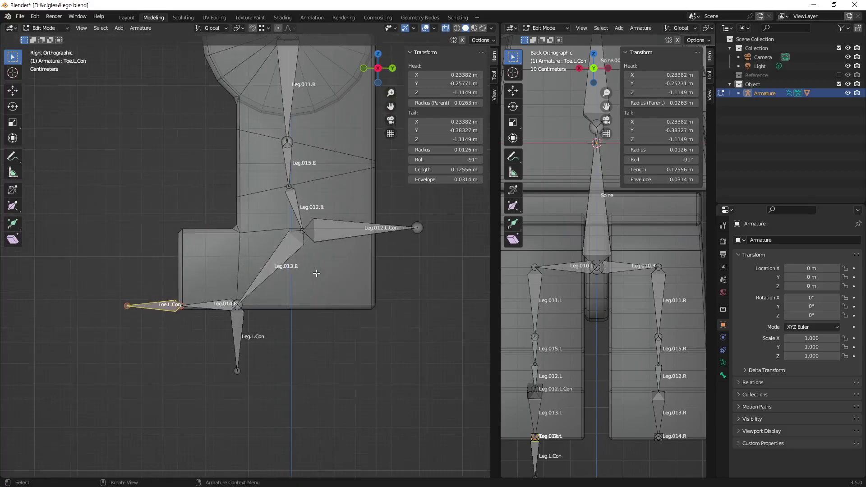
Step: Clear the parent of the knee control bone Leg.012.L.Con
left_click(334, 240)
left_click(239, 328, "ctrl")
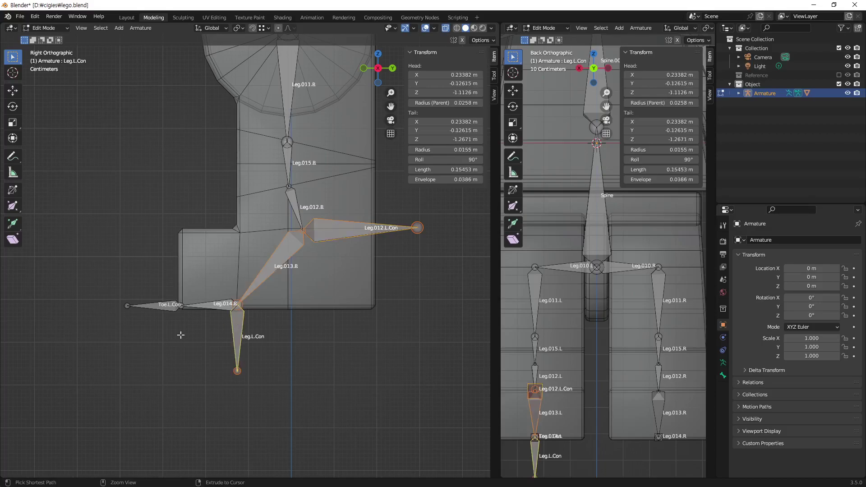
key("ctrl+z")
key("ctrl+shift+z")
key("ctrl+z")
key("ctrl+z")
left_click(334, 231)
left_click(240, 334)
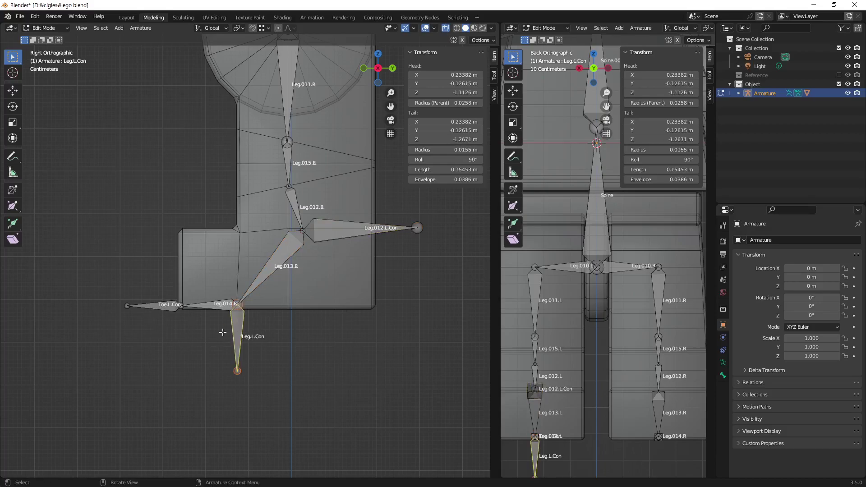
left_click(142, 308)
left_click(334, 365)
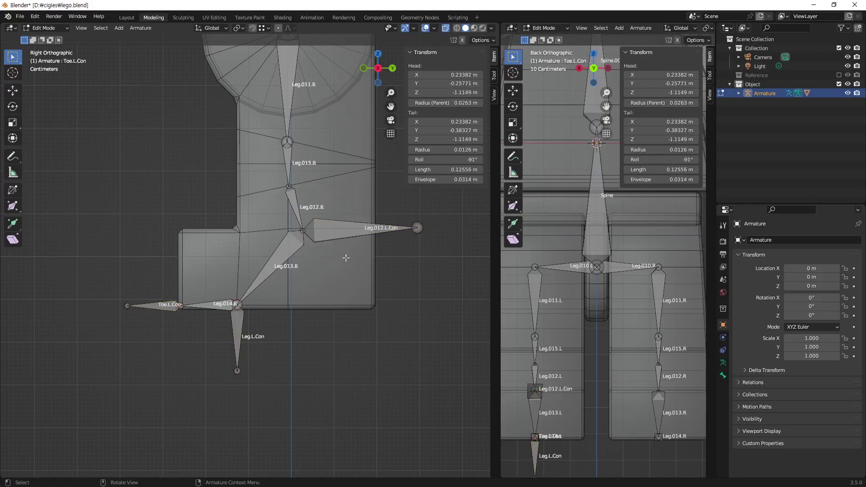
left_click(327, 231)
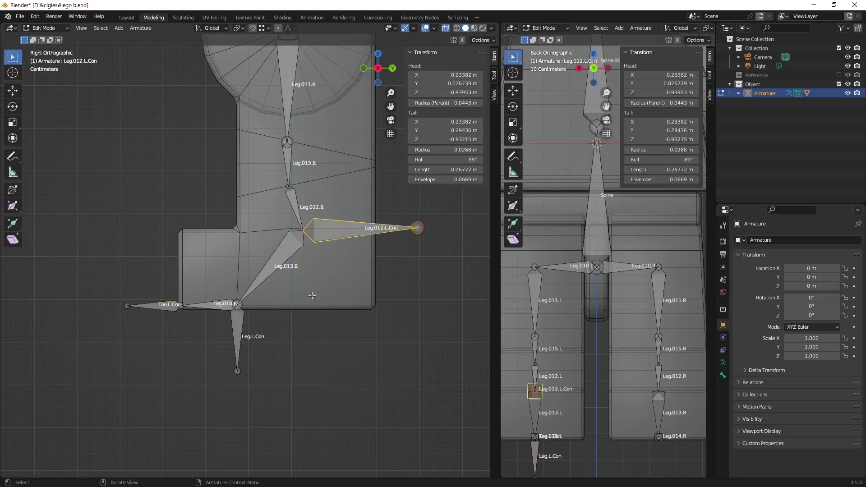
key("alt+p")
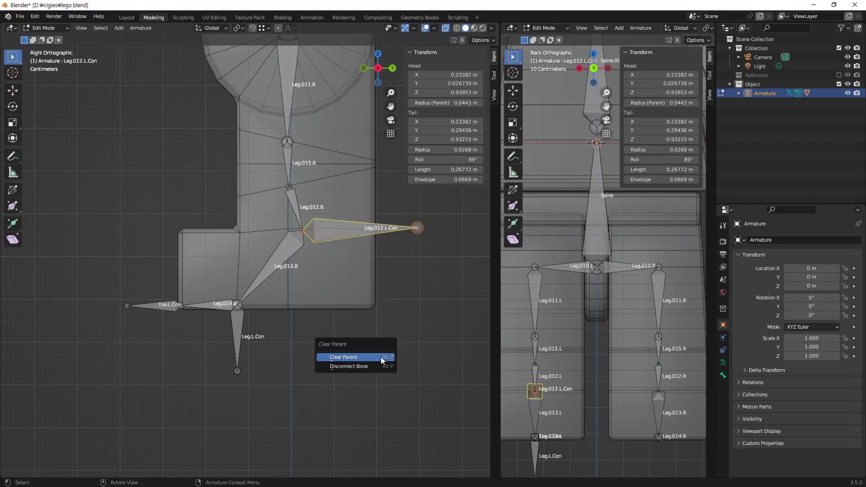
left_click(381, 356)
Step: Clear the parents of the foot control Leg.L.Con and toe control Toe.L.Con
left_click(237, 327)
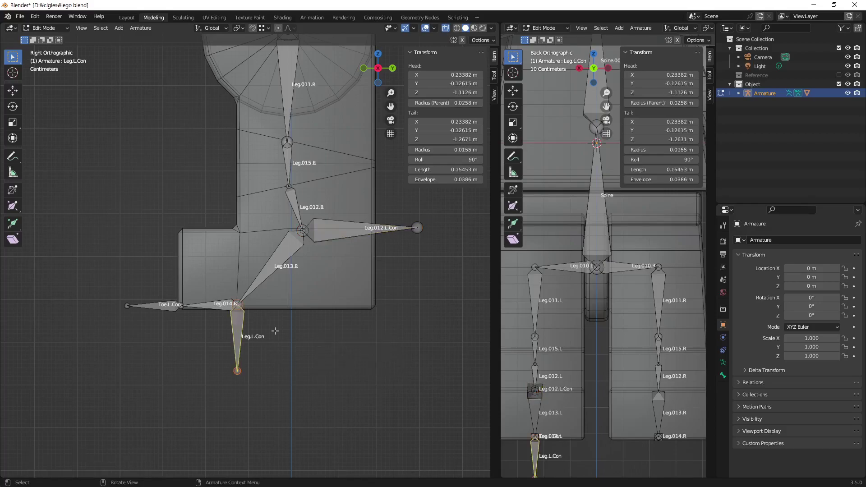
key("alt+p")
left_click(371, 359)
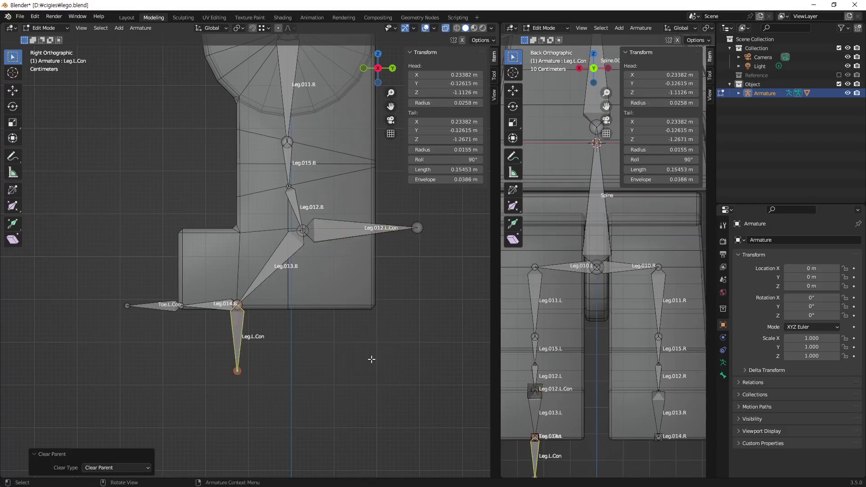
left_click(158, 306)
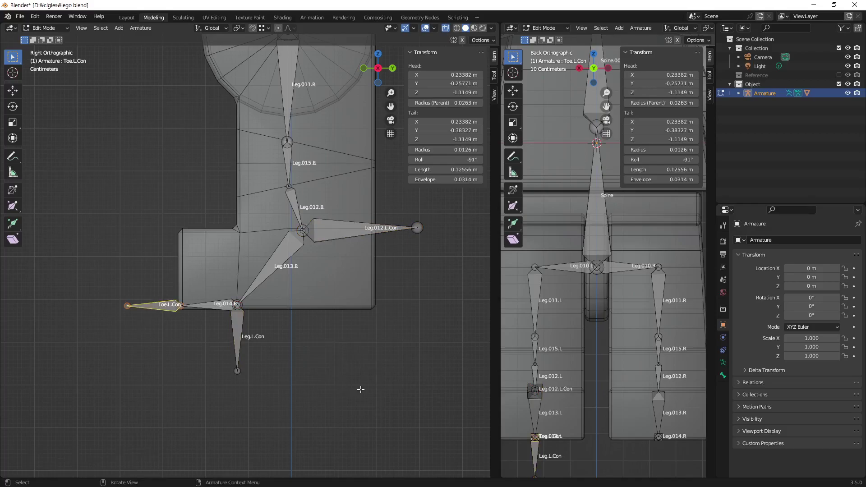
key("alt+p")
left_click(361, 387)
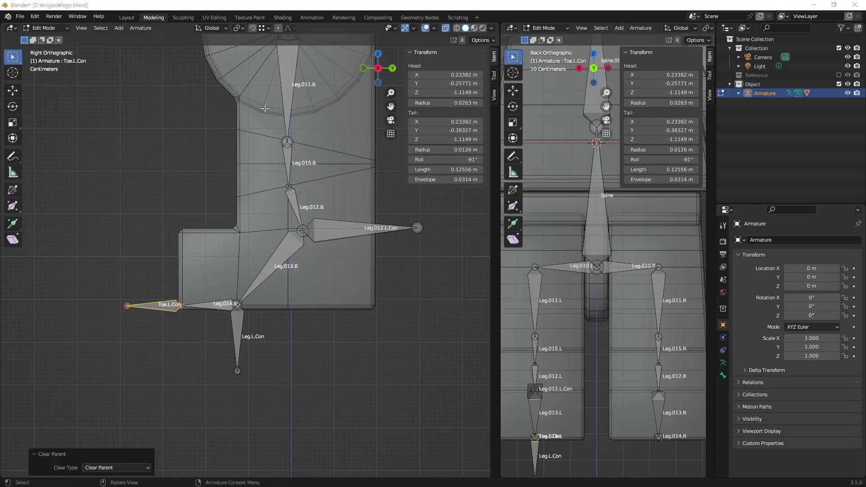
left_click(49, 28)
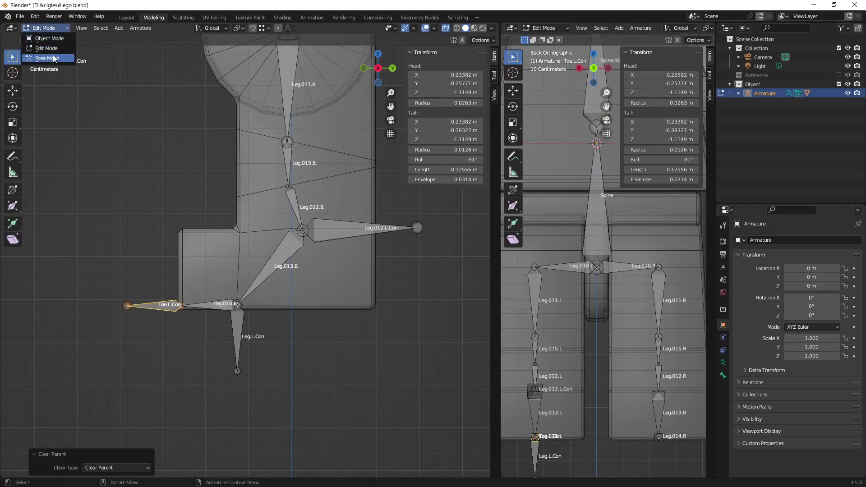
Step: In Pose Mode, add an Inverse Kinematics constraint on Leg.012.L aimed at Leg.012.L.Con
left_click(55, 60)
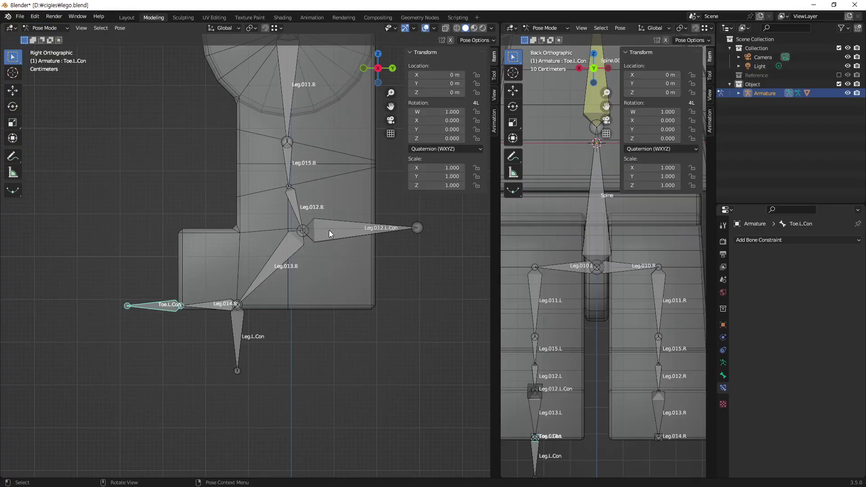
left_click(328, 230)
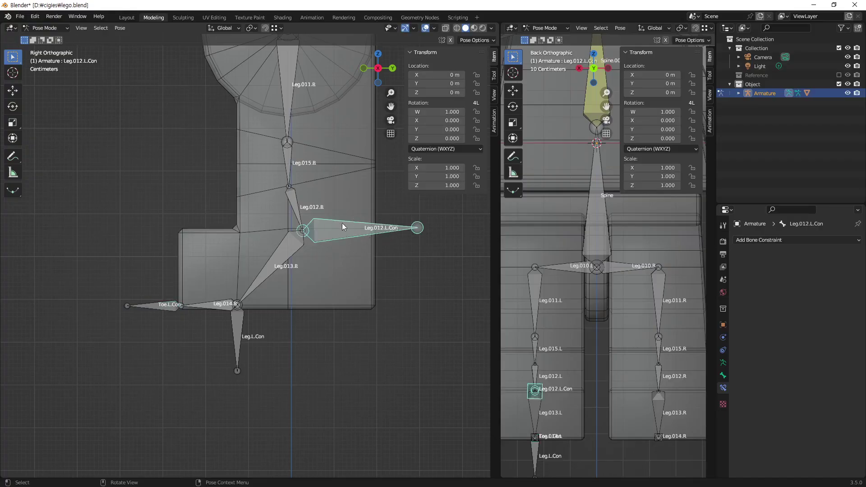
left_click(293, 205, "shift")
mouse_move(294, 207)
middle_mouse_down()
mouse_move(308, 229)
mouse_move(284, 211)
middle_mouse_up()
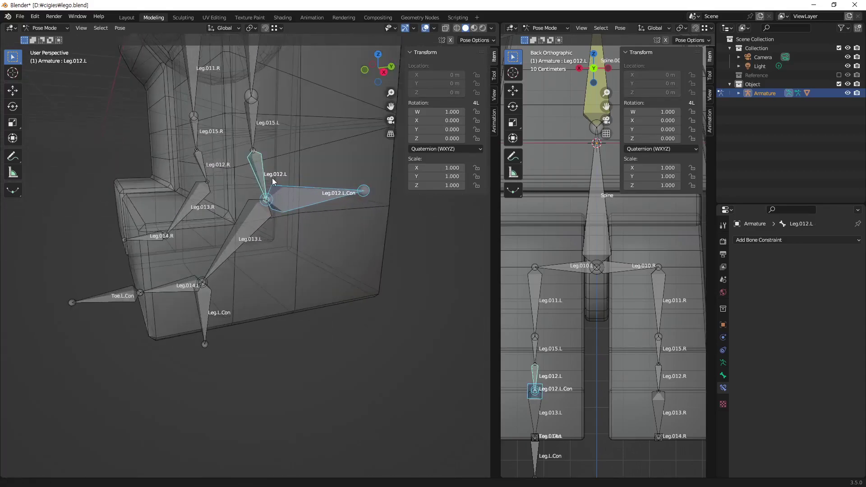
middle_click_drag(272, 178, 312, 244)
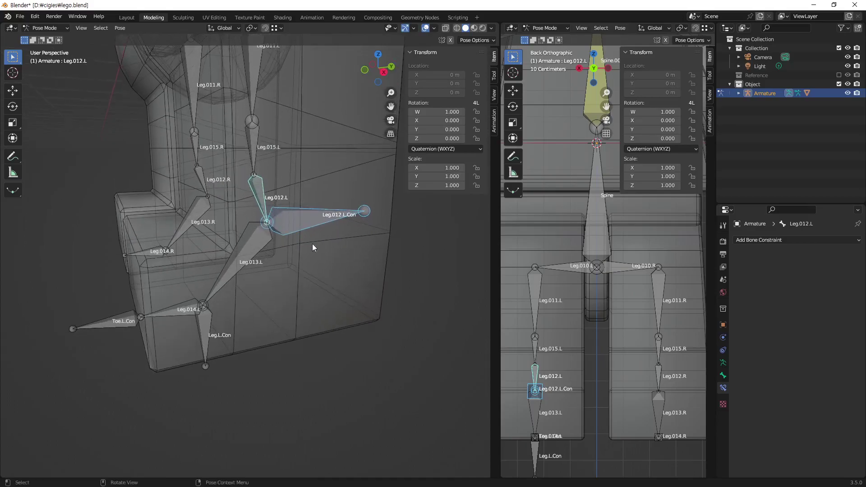
left_click(316, 218)
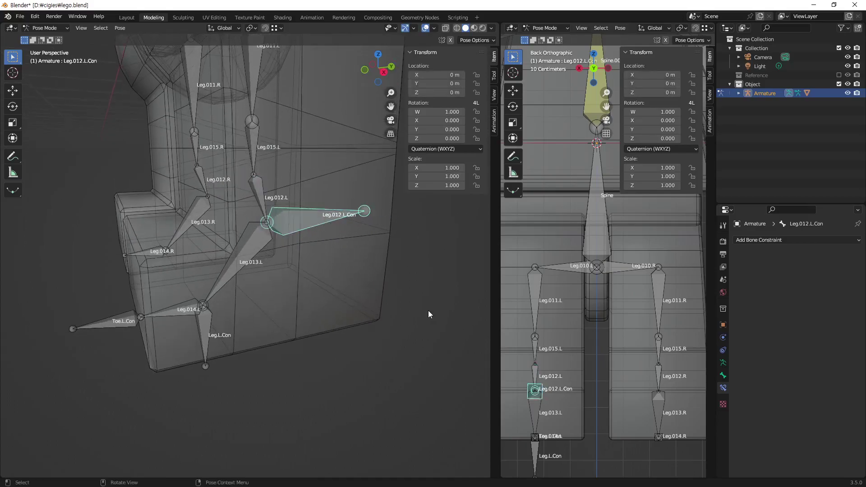
left_click(256, 191, "shift")
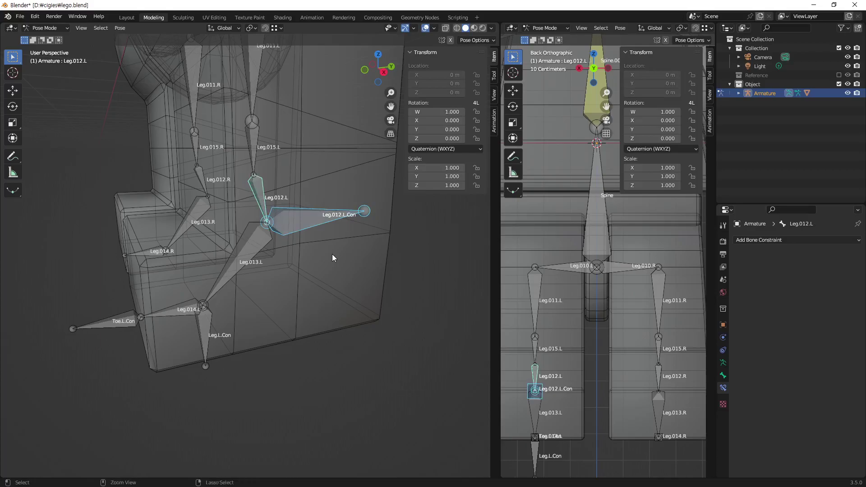
key("ctrl+shift+c")
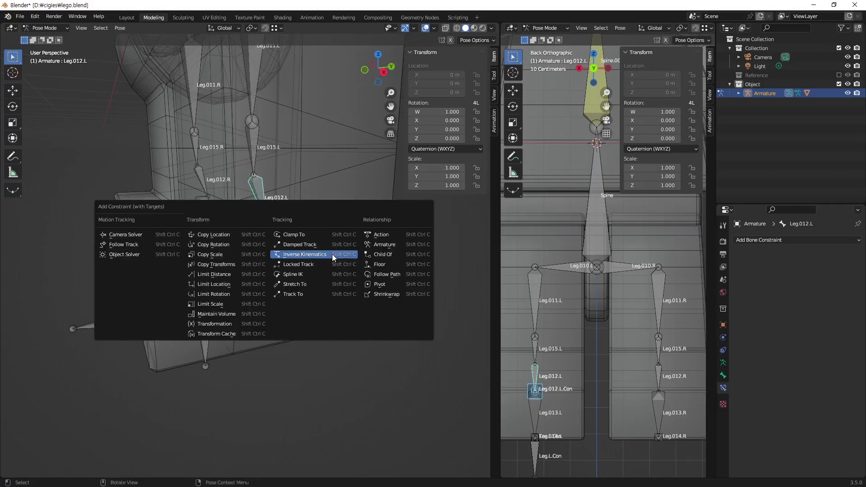
left_click(331, 254)
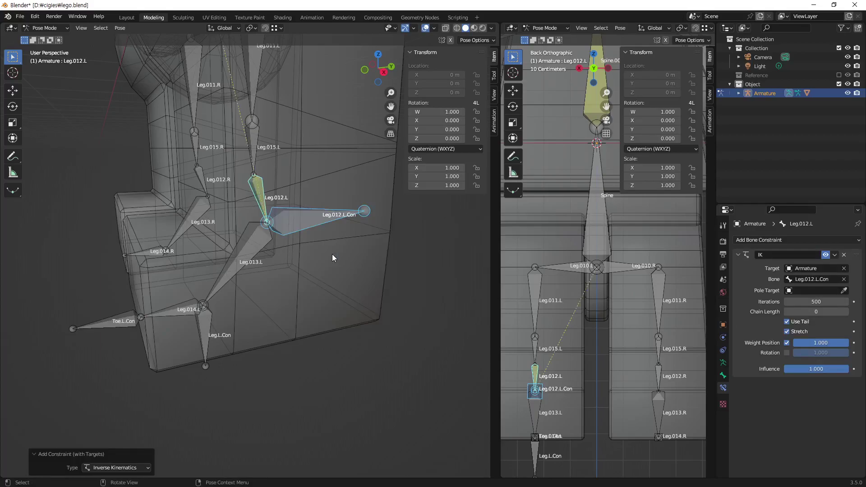
left_click(258, 197)
scroll(289, 207, "down", 1)
mouse_move(283, 156)
middle_mouse_down("shift")
mouse_move(290, 301)
mouse_move(300, 175)
mouse_move(324, 164)
middle_mouse_up("shift")
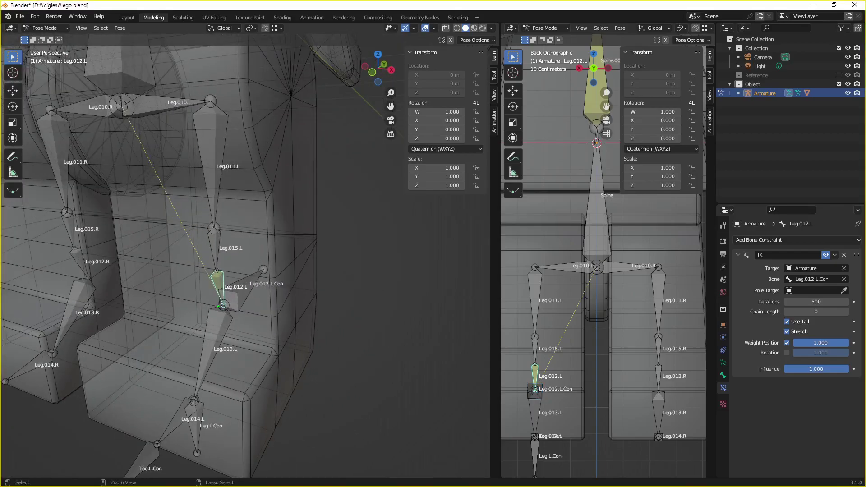
Step: Set the Leg.012.L IK chain length to 3
mouse_move(223, 307)
right_mouse_down("ctrl")
mouse_move(185, 198)
mouse_move(205, 118)
right_mouse_up("ctrl")
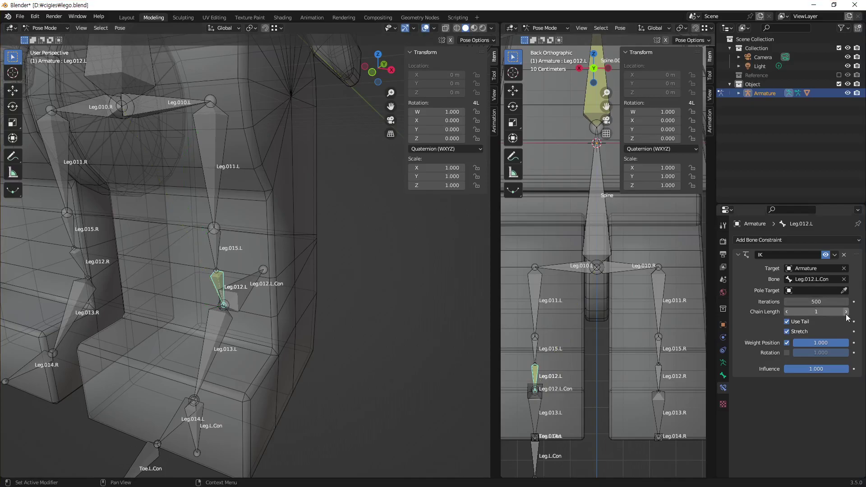
left_click(845, 312)
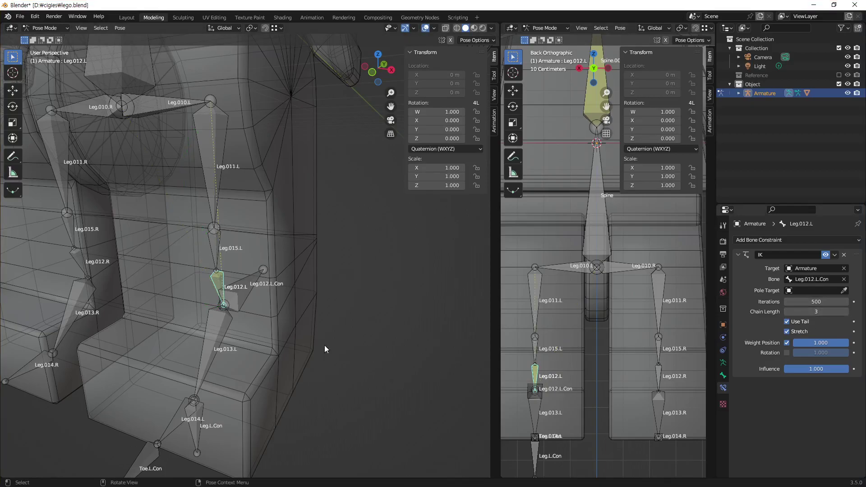
mouse_move(265, 301)
middle_mouse_down()
mouse_move(283, 340)
mouse_move(312, 331)
middle_mouse_up()
mouse_move(296, 335)
middle_mouse_down()
mouse_move(284, 359)
mouse_move(263, 355)
mouse_move(282, 324)
middle_mouse_up()
Step: Test-move the knee control Leg.012.L.Con, then reset its location to zero
left_click(287, 320)
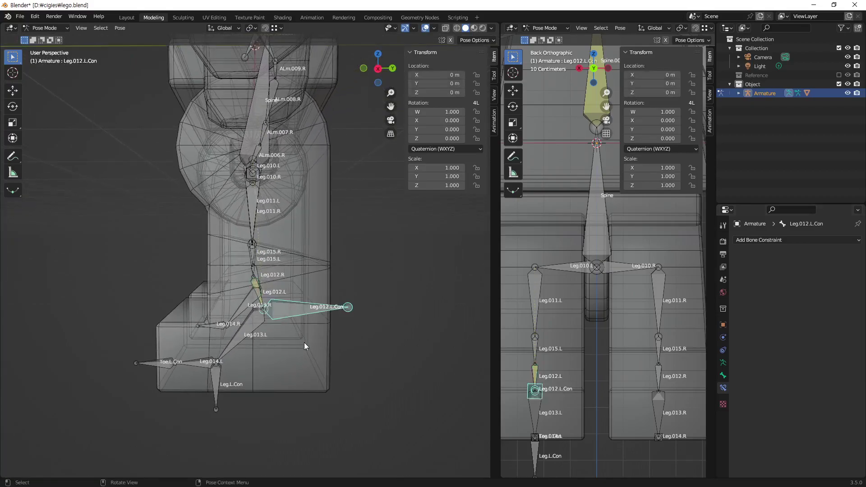
key("g")
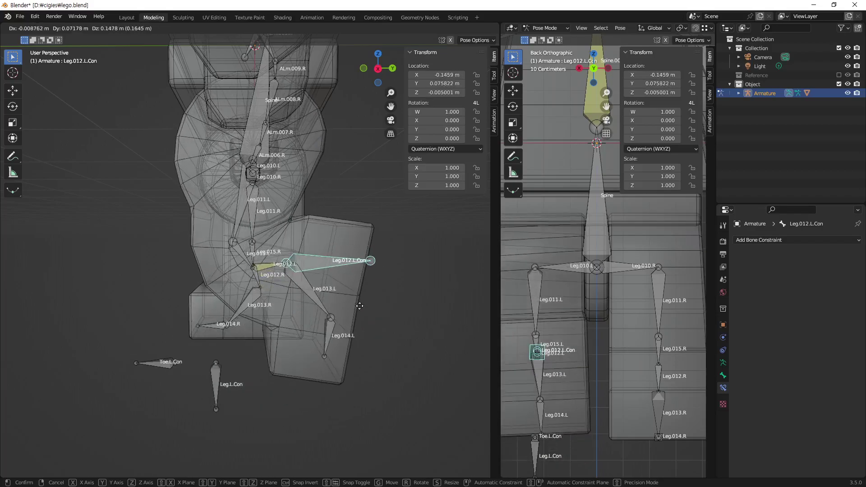
left_click(400, 336)
key("alt+g")
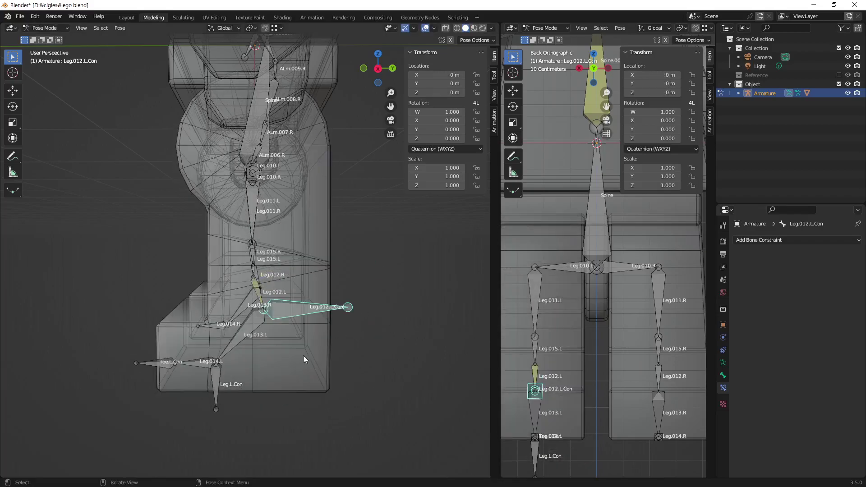
mouse_move(304, 356)
middle_mouse_down()
mouse_move(266, 344)
mouse_move(285, 347)
mouse_move(253, 358)
mouse_move(348, 277)
mouse_move(345, 299)
middle_mouse_up()
scroll(346, 298, "up", 2)
Step: Add an Inverse Kinematics constraint to Leg.013.L targeting the foot control Leg.L.Con
left_click(291, 358)
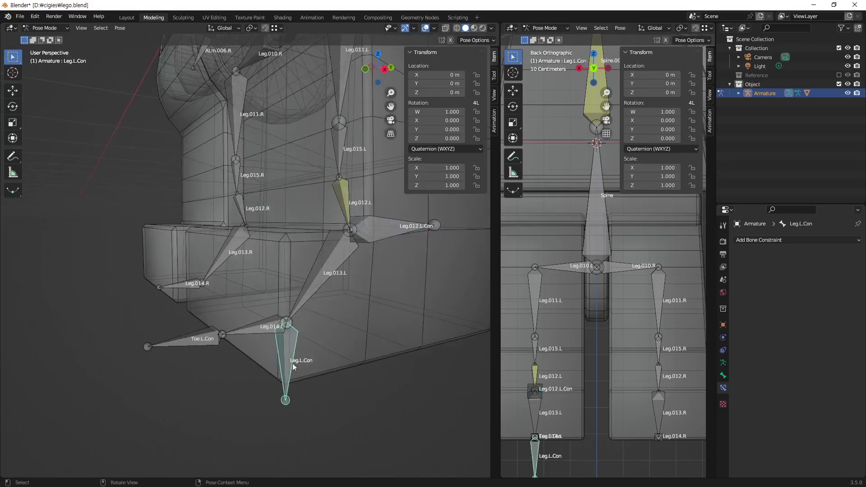
middle_click_drag(349, 324, 303, 323, "shift")
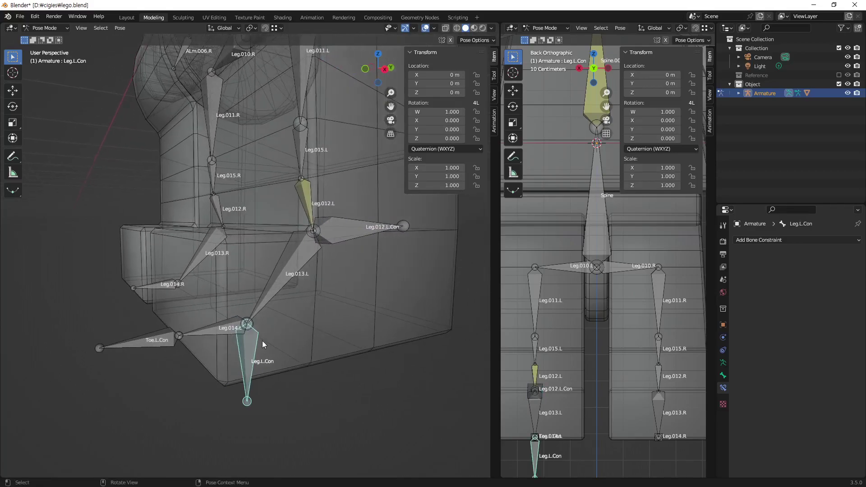
left_click(285, 272, "shift")
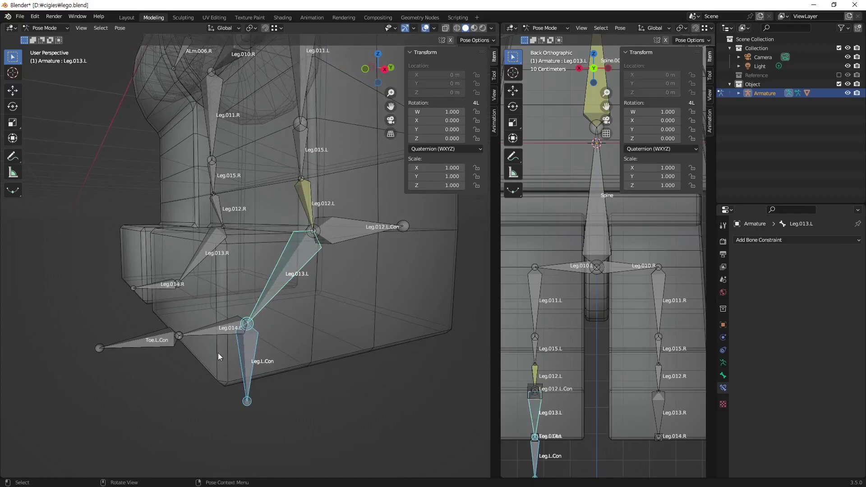
mouse_move(317, 344)
middle_mouse_down()
mouse_move(264, 324)
mouse_move(289, 324)
mouse_move(290, 358)
middle_mouse_up()
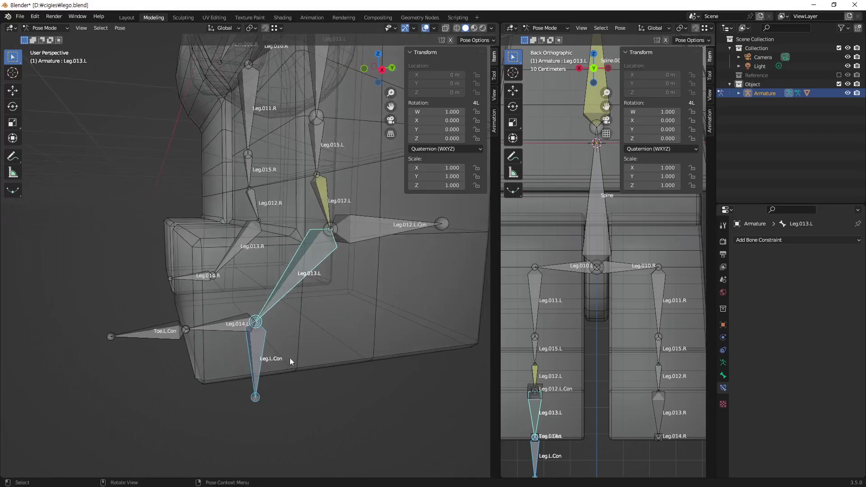
left_click(257, 342)
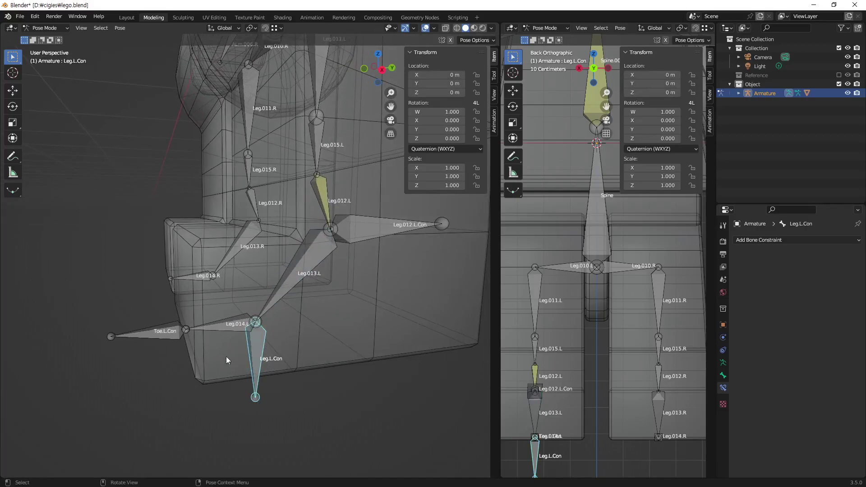
left_click(299, 270, "shift")
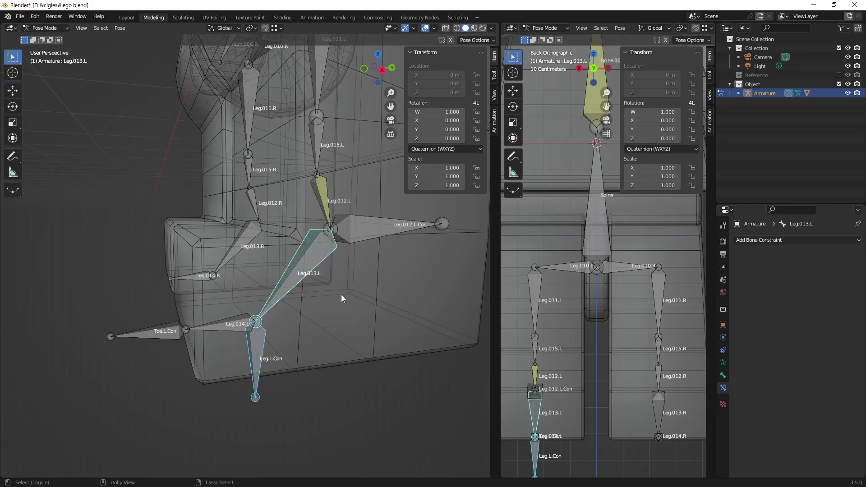
key("shift+ctrl+c")
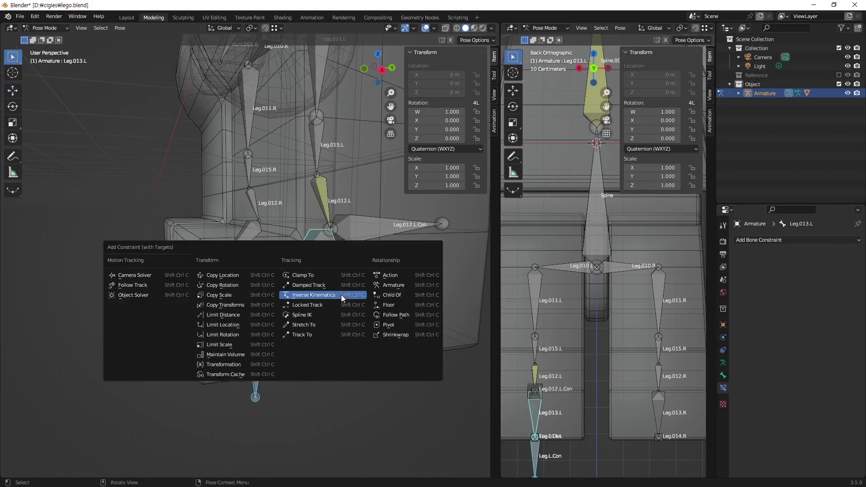
left_click(340, 293)
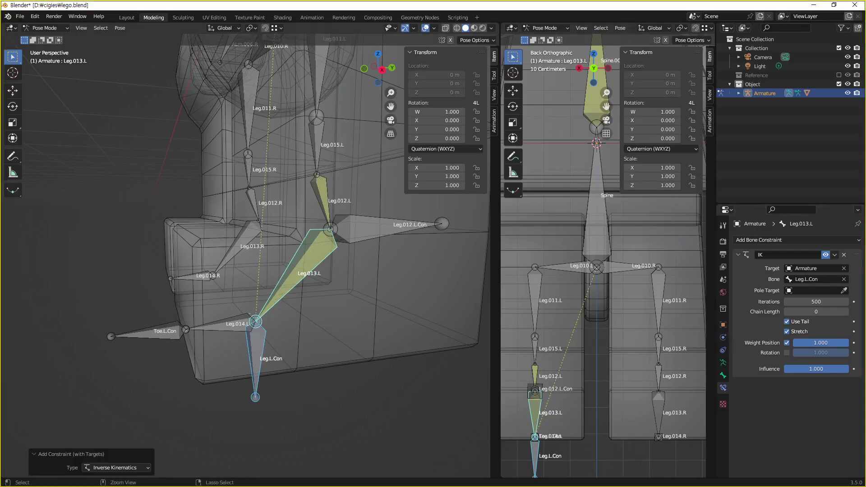
Step: Set Leg.013.L's IK chain length to 1 and clear the bone selection
left_click_drag(249, 311, 295, 224)
key("Escape")
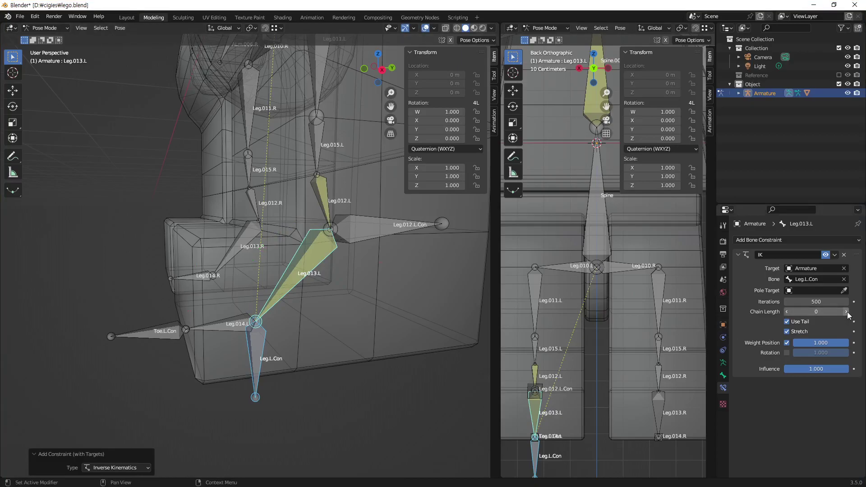
left_click(846, 312)
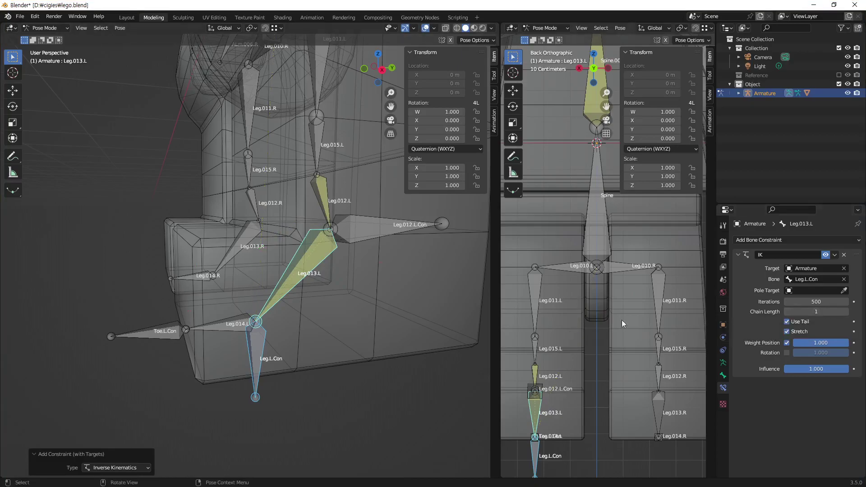
left_click(369, 402)
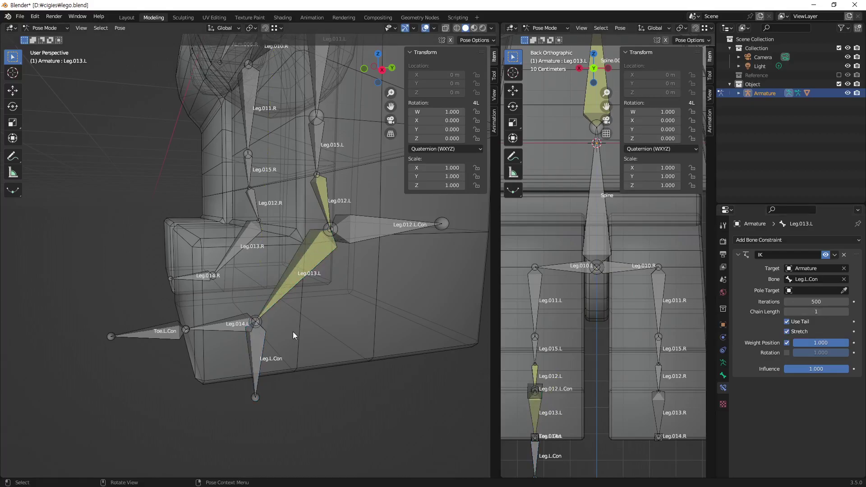
left_click(165, 346)
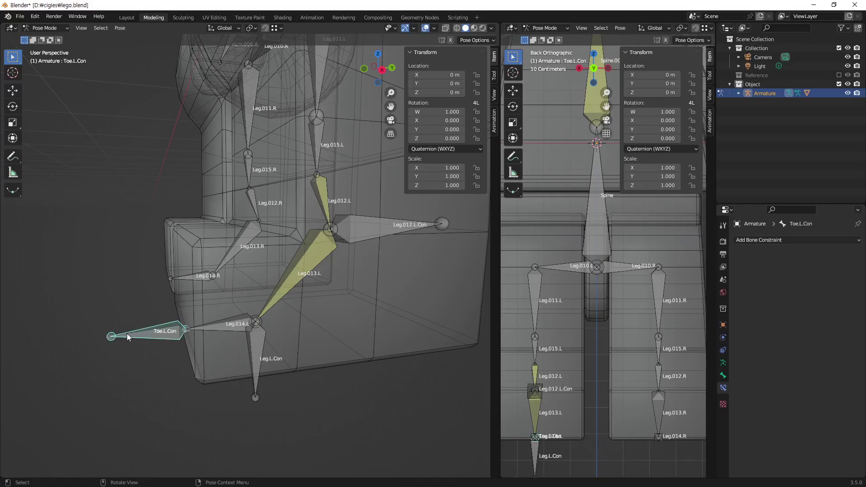
Step: Give Leg.014.L an Inverse Kinematics constraint aimed at Toe.L.Con, chain length 1
left_click(230, 326, "shift")
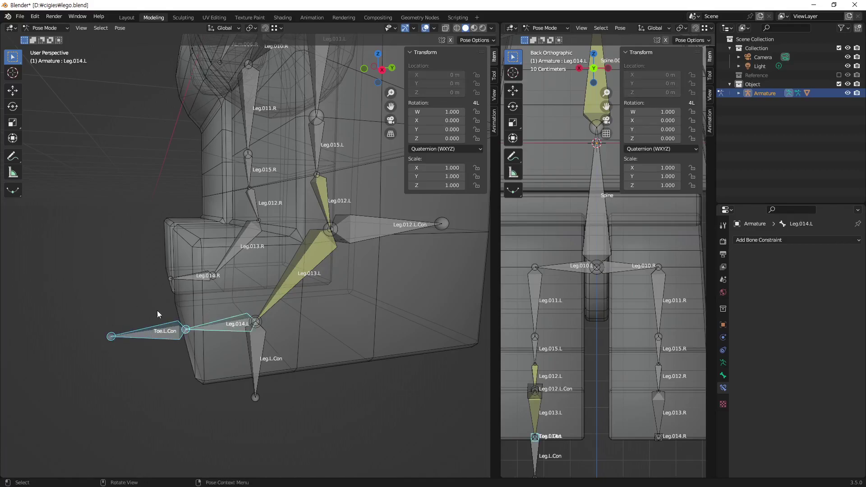
key("ctrl+shift+c")
left_click(237, 325)
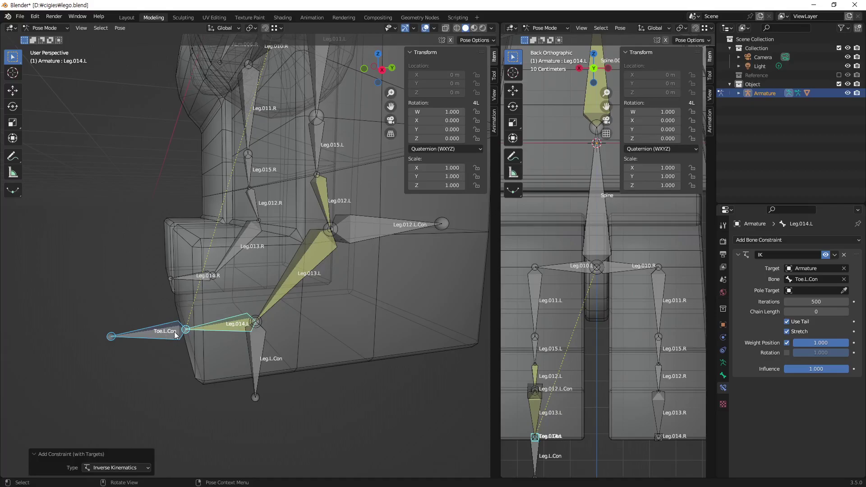
left_click(845, 311)
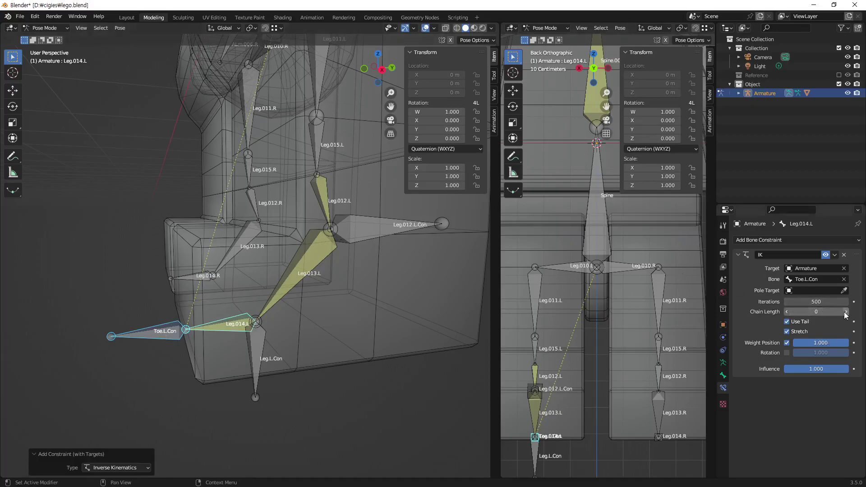
left_click(162, 332)
mouse_move(163, 331)
middle_mouse_down()
mouse_move(243, 348)
mouse_move(240, 335)
middle_mouse_up()
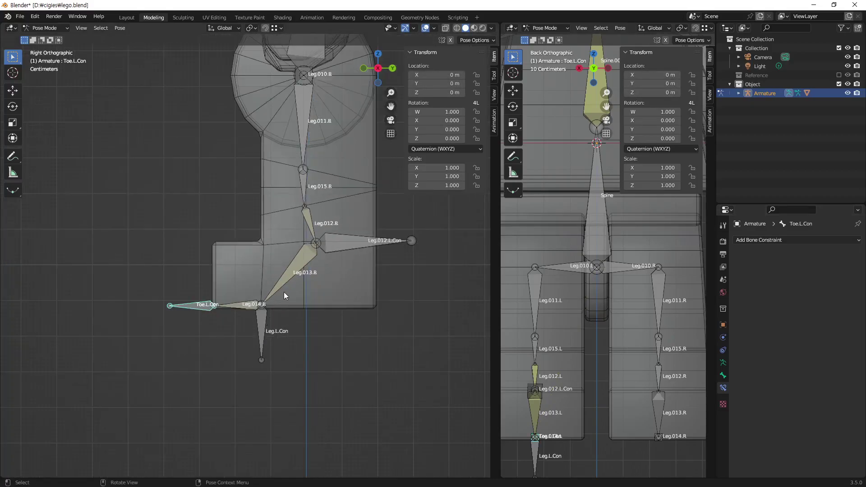
key("g")
key("z")
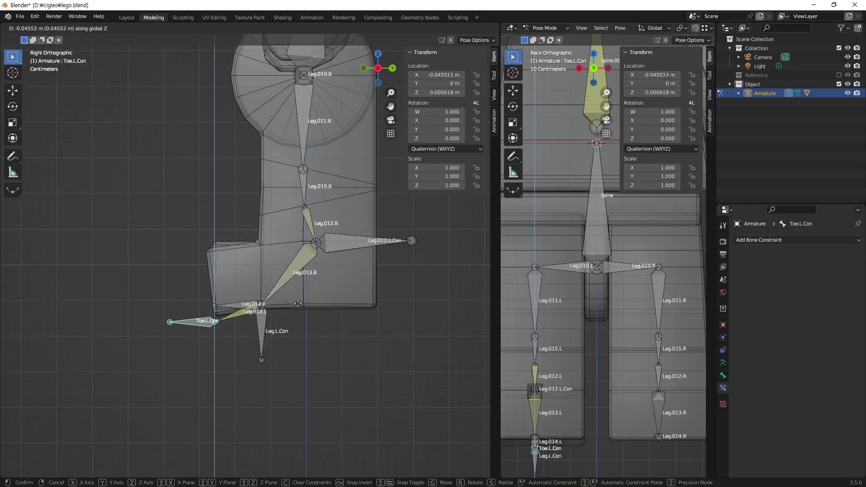
left_click(318, 259)
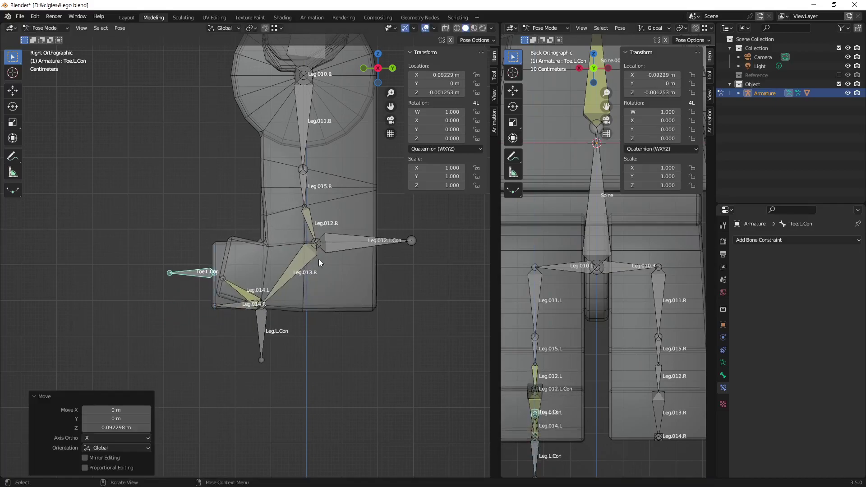
key("alt+g")
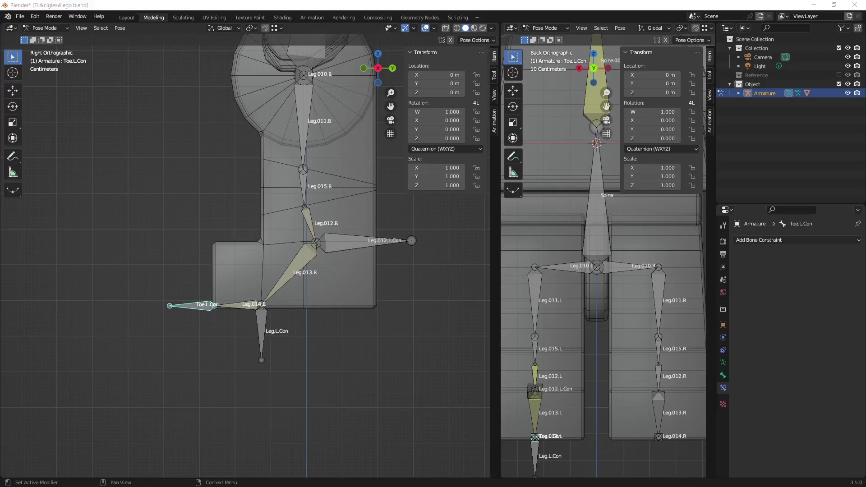
middle_click_drag(271, 279, 322, 290)
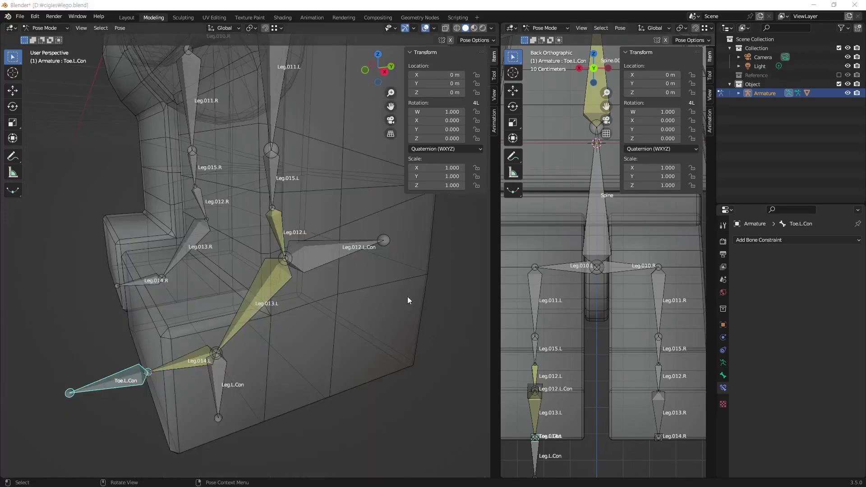
Step: Switch to Edit Mode and select the Leg.L.Con, Leg.012.L.Con and Toe.L.Con control bones
left_click(50, 28)
left_click(46, 48)
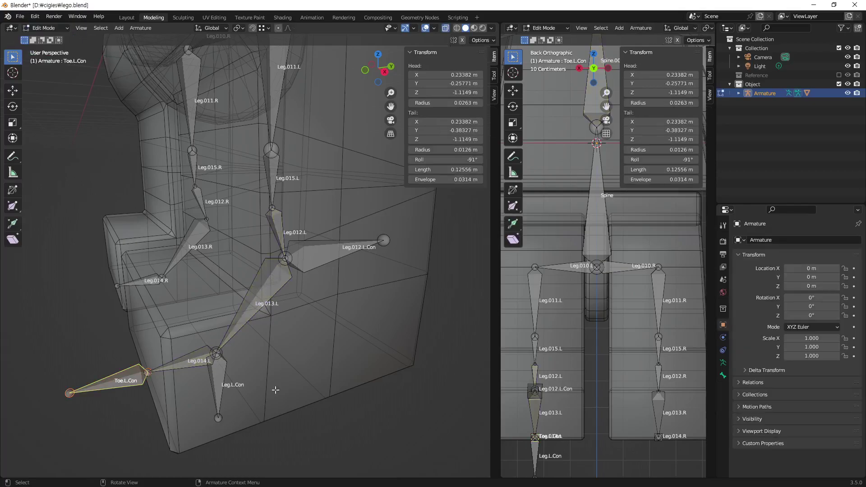
mouse_move(303, 408)
middle_mouse_down()
mouse_move(257, 331)
mouse_move(217, 344)
middle_mouse_up()
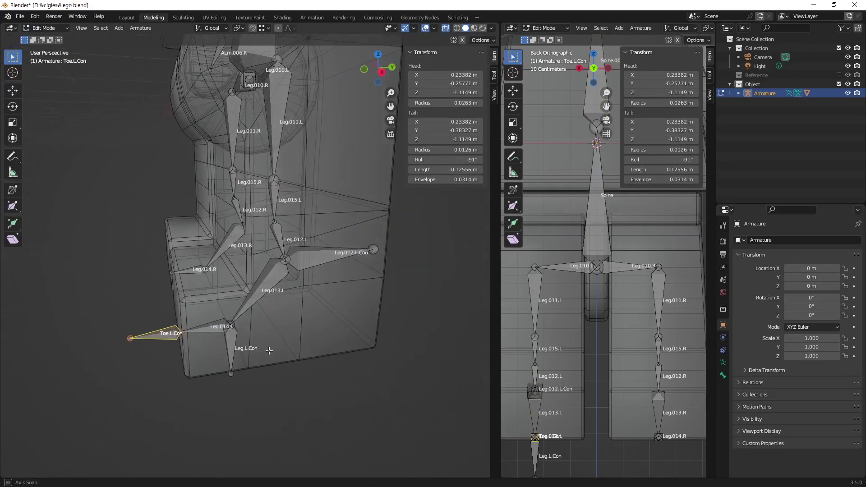
left_click(231, 344)
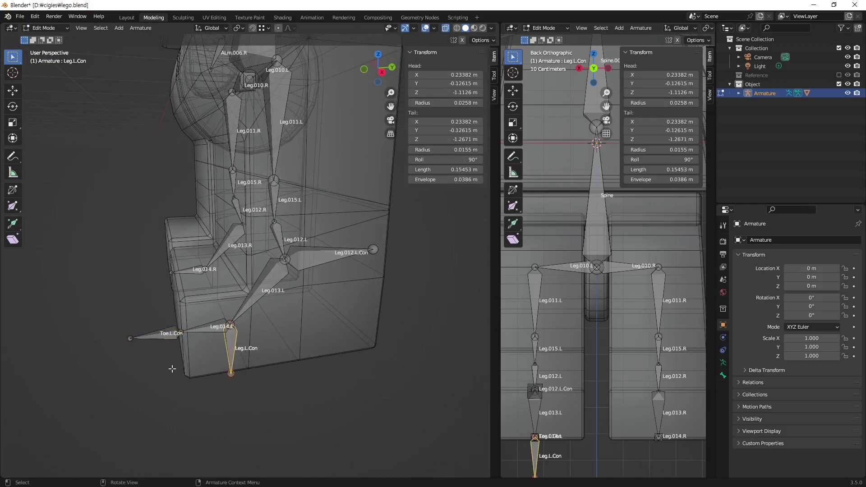
left_click(318, 258)
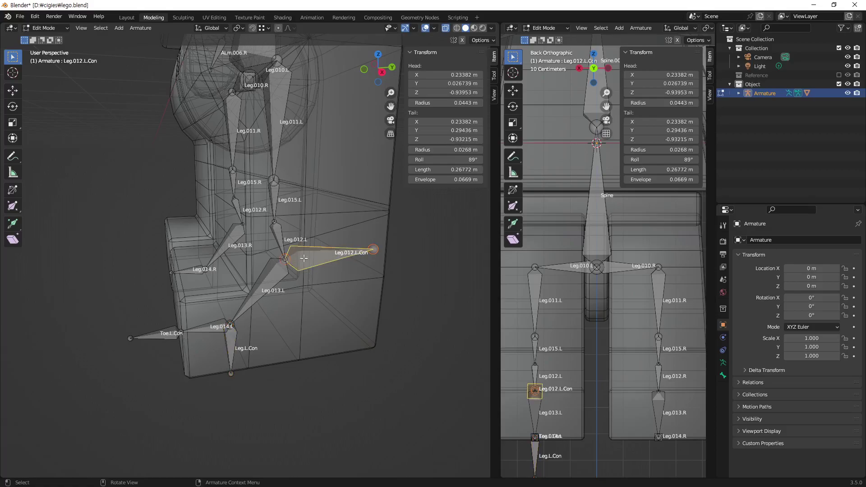
left_click(160, 334, "shift")
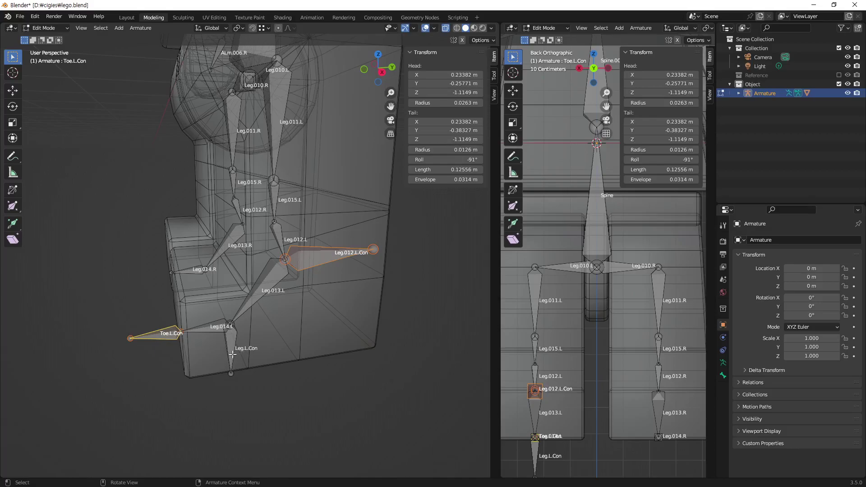
left_click(232, 354, "shift")
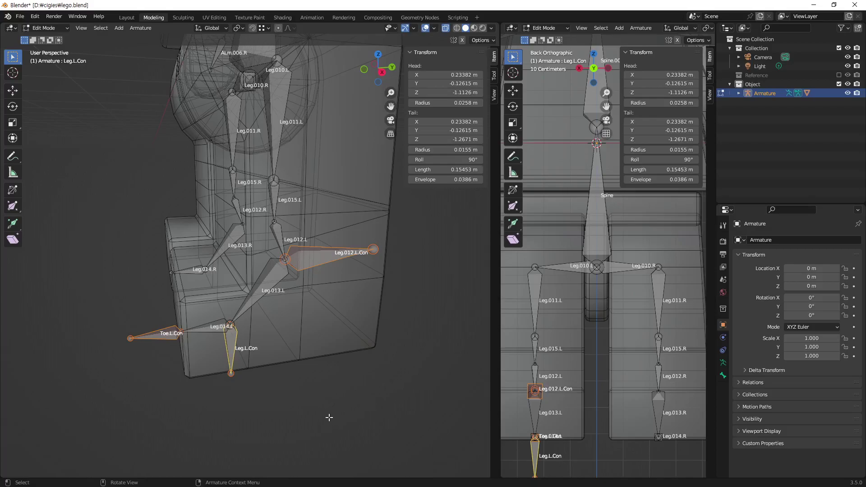
Step: With Leg.L.Con active, parent the toe and knee controls to it using Keep Offset
left_click(306, 256)
left_click(163, 334, "shift")
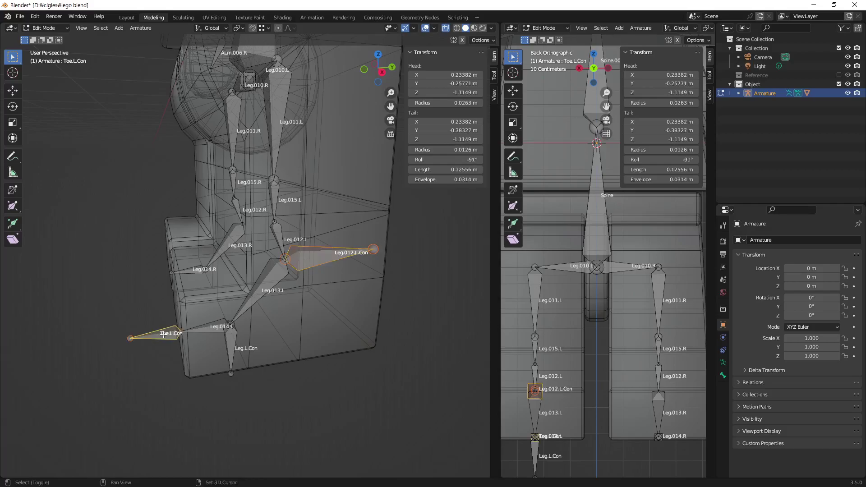
left_click(232, 348, "shift")
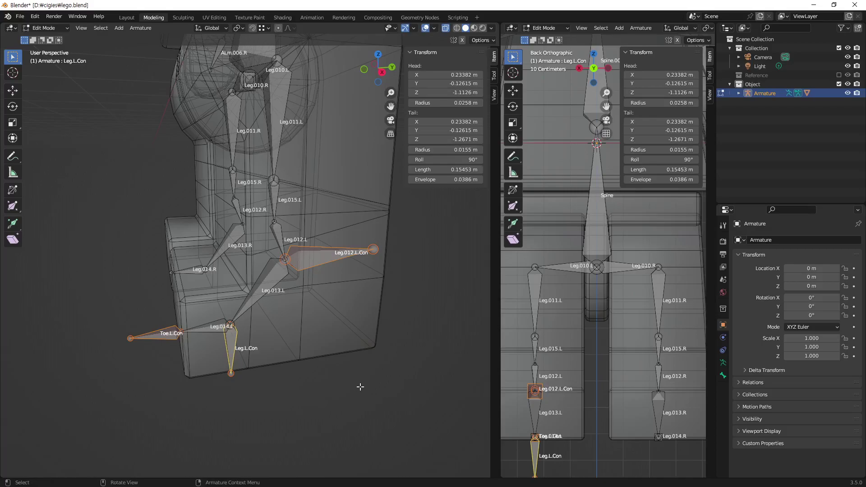
key("ctrl+p")
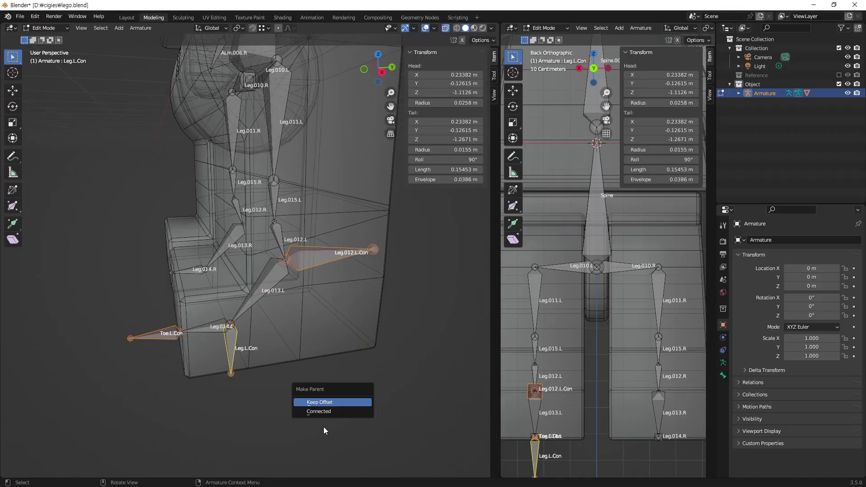
left_click(326, 403)
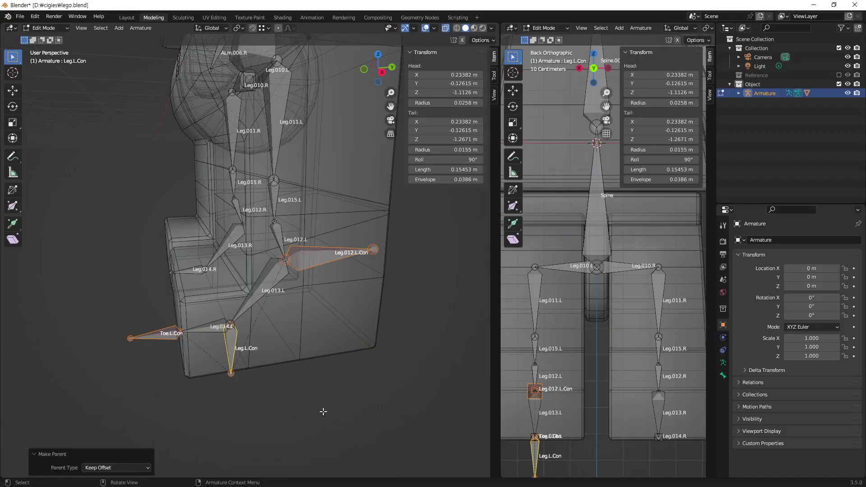
scroll(258, 387, "up", 1)
scroll(258, 387, "up", 1)
scroll(278, 402, "up", 2)
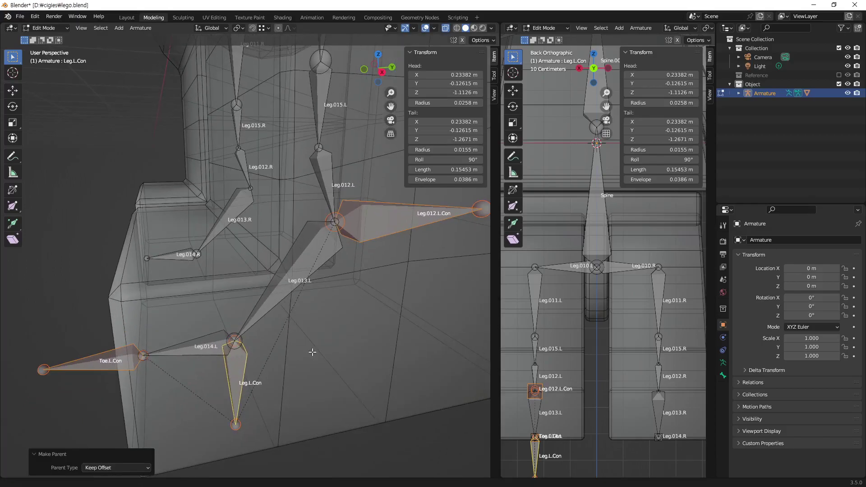
middle_click_drag(312, 352, 330, 309, "shift")
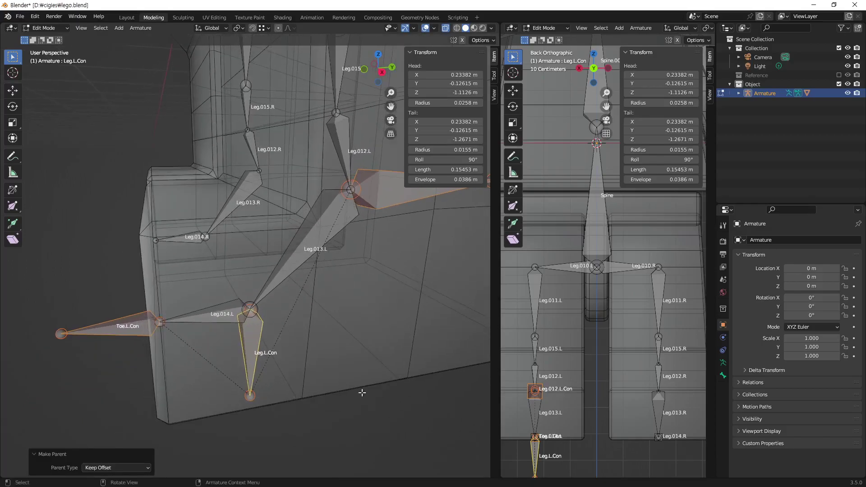
scroll(361, 393, "down", 3)
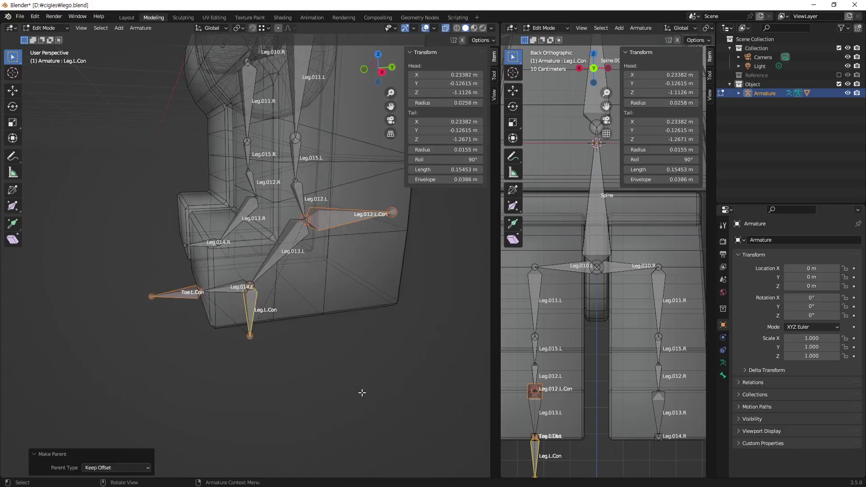
left_click(51, 29)
Step: In Pose Mode, move and rotate Leg.L.Con 31.2° to test the leg, then clear its rotation
left_click(50, 61)
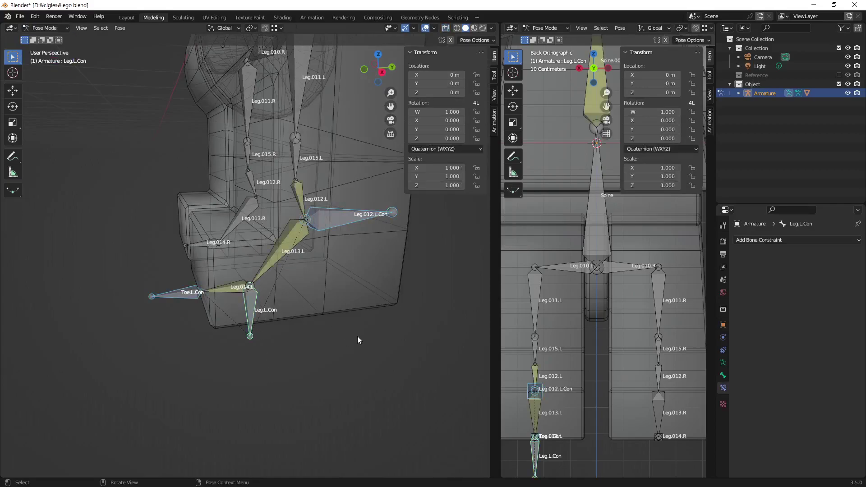
mouse_move(344, 322)
middle_mouse_down()
mouse_move(337, 394)
mouse_move(326, 352)
mouse_move(407, 395)
middle_mouse_up()
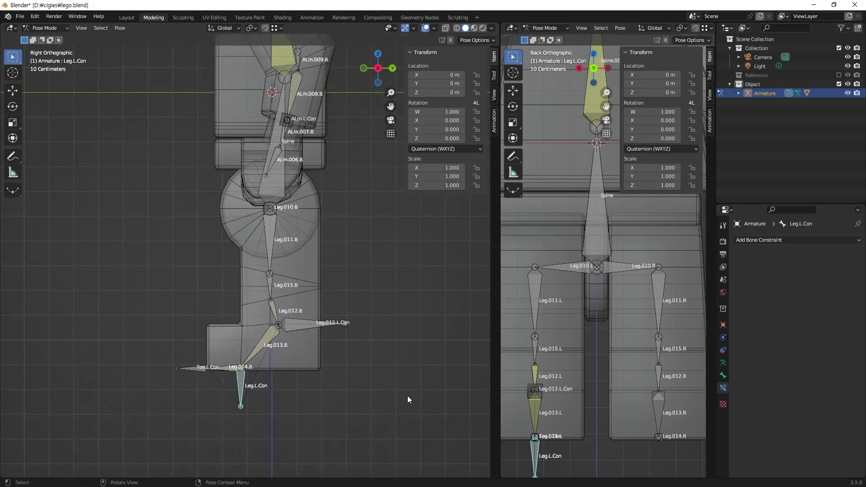
key("g")
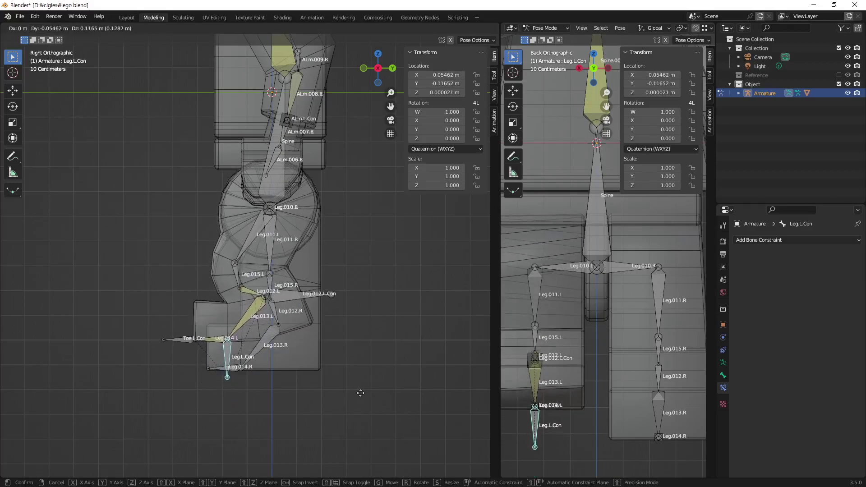
left_click(362, 397)
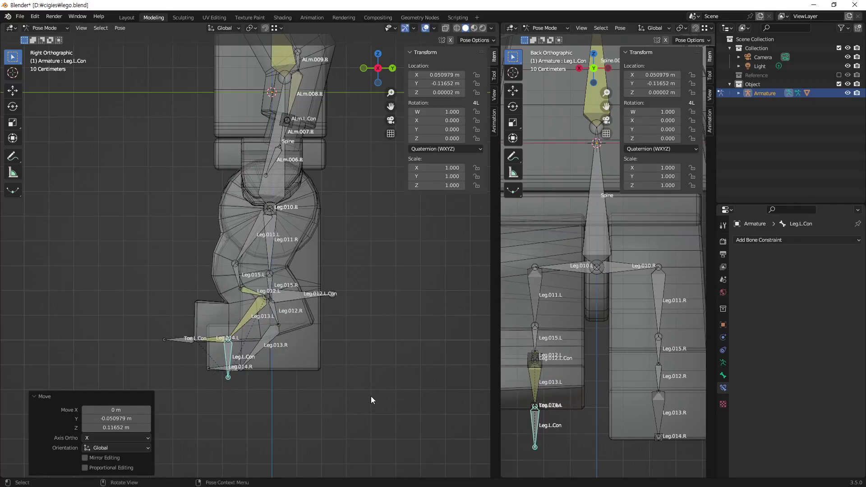
key("r")
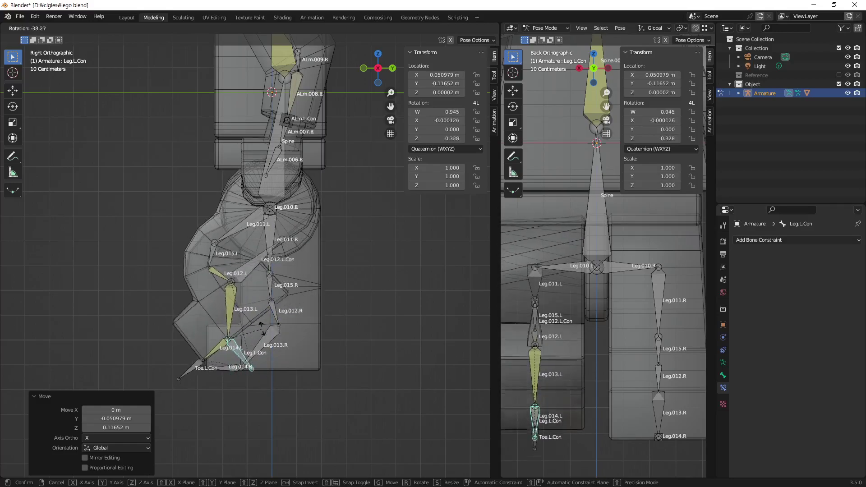
left_click(276, 402)
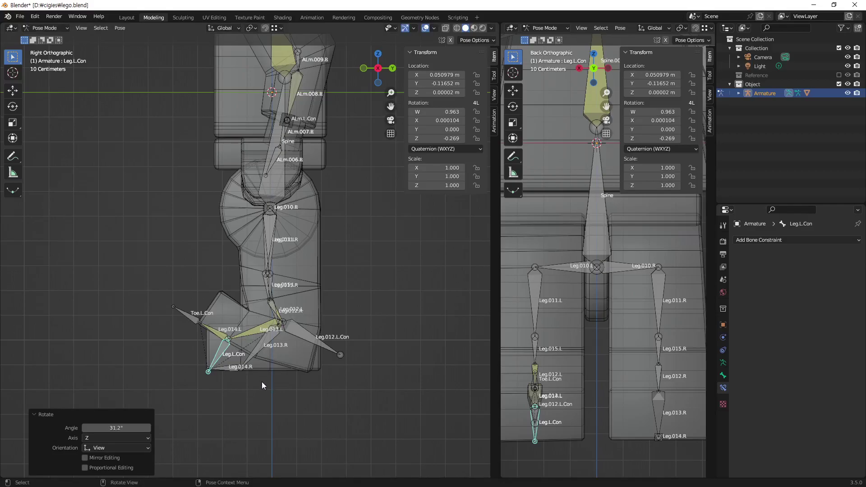
key("alt+r")
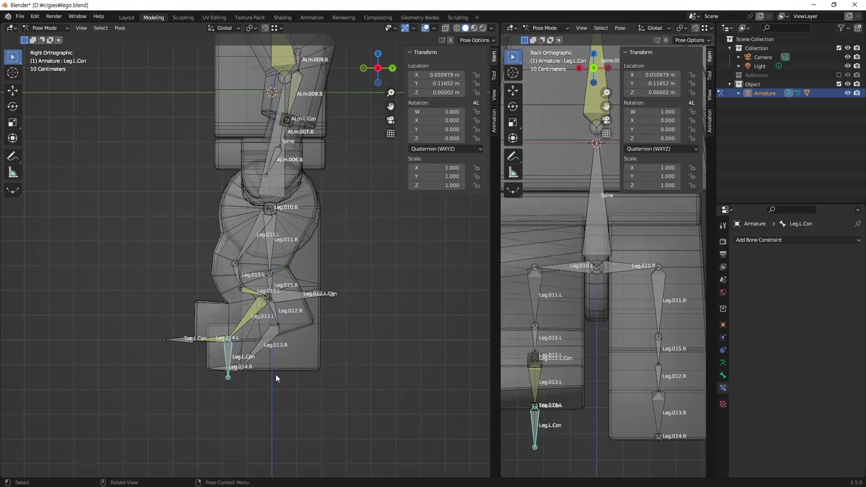
Step: Raise Toe.L.Con along Z about 0.12 m, then undo the move
left_click(178, 341)
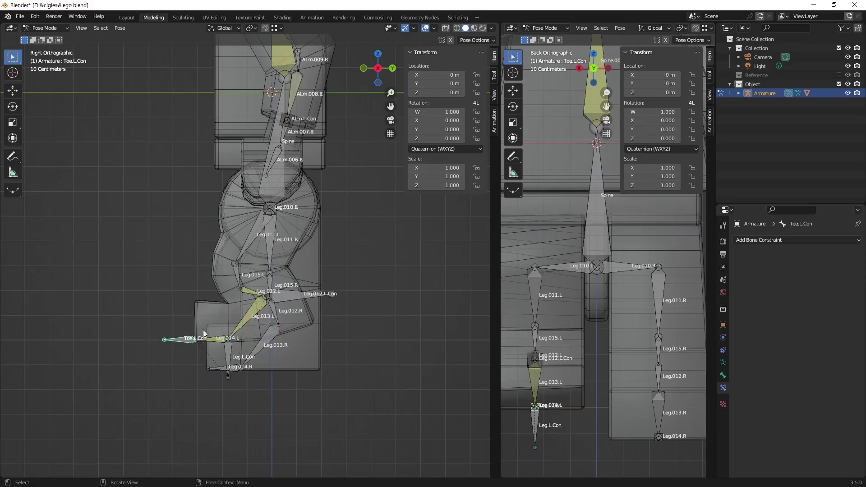
key("g")
key("z")
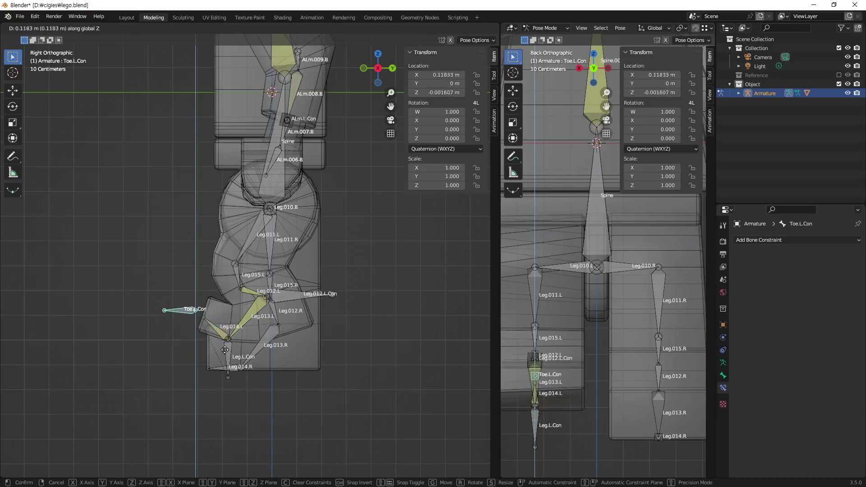
left_click(222, 349)
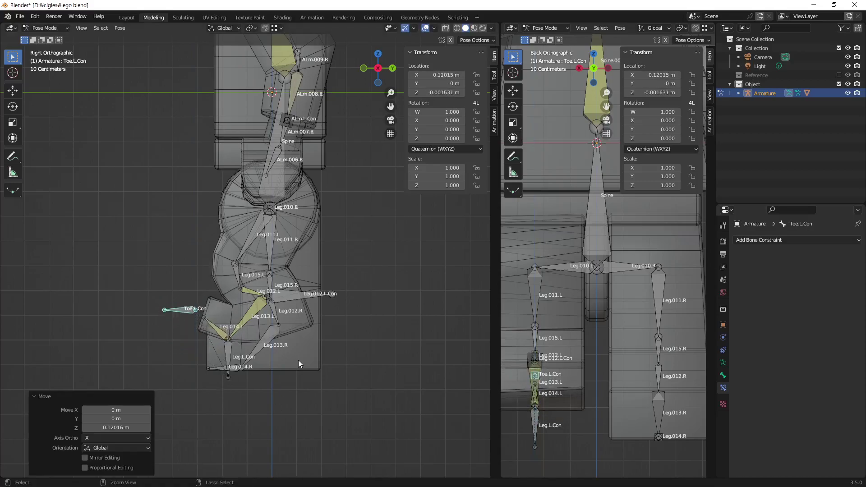
key("ctrl+z")
key("ctrl+z")
key("ctrl+z")
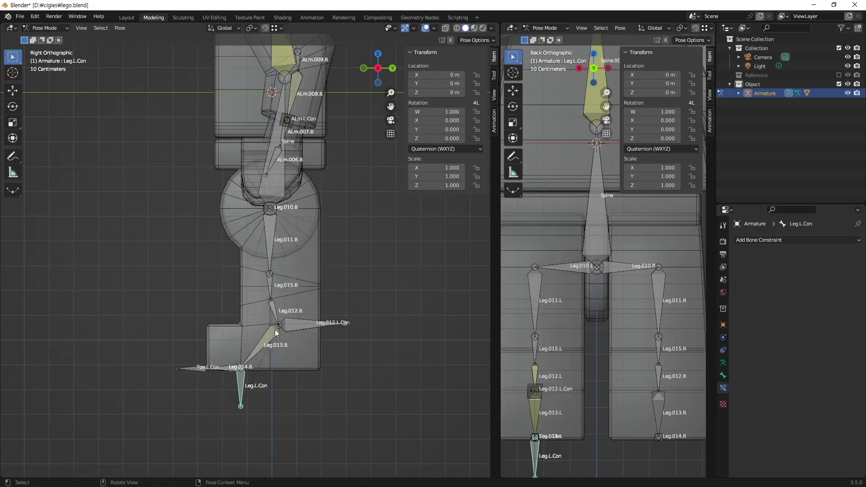
Step: Orbit around the figure, selecting the Spine.Con and Head.003 bones
mouse_move(269, 293)
middle_mouse_down()
mouse_move(353, 302)
mouse_move(261, 287)
mouse_move(291, 337)
mouse_move(254, 305)
mouse_move(248, 316)
mouse_move(289, 332)
middle_mouse_up()
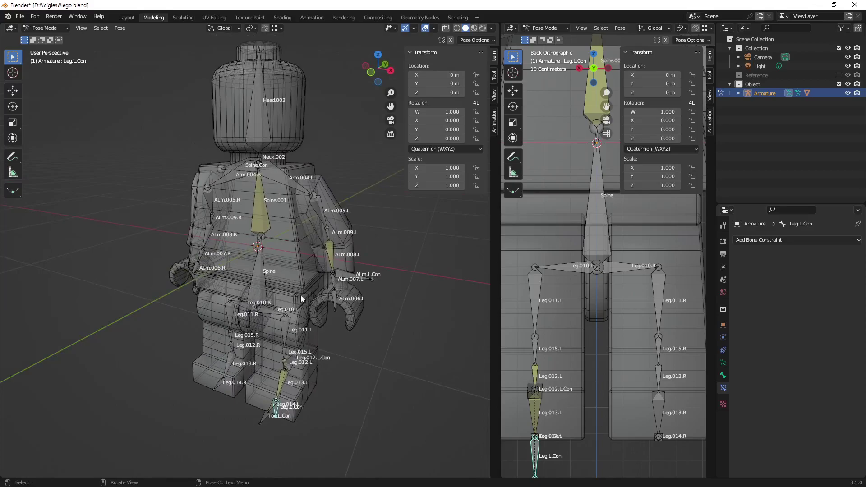
mouse_move(300, 292)
middle_mouse_down()
mouse_move(191, 253)
mouse_move(329, 299)
mouse_move(286, 287)
middle_mouse_up()
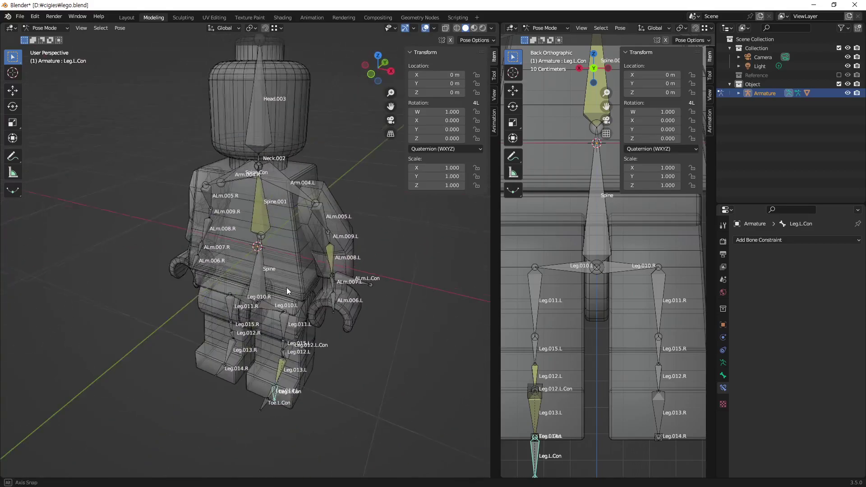
left_click(251, 177)
scroll(271, 189, "down", 2)
scroll(285, 243, "up", 5)
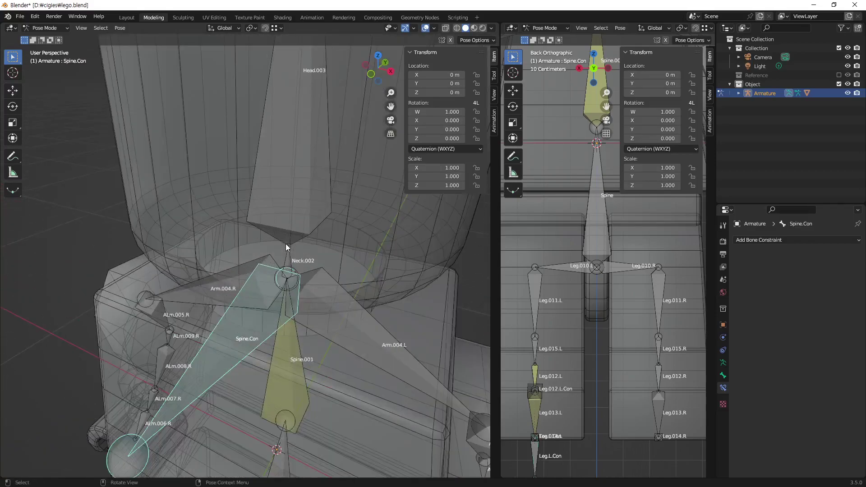
scroll(286, 246, "down", 4)
mouse_move(285, 246)
middle_mouse_down()
mouse_move(290, 327)
mouse_move(270, 296)
mouse_move(369, 271)
mouse_move(304, 295)
mouse_move(222, 261)
middle_mouse_up()
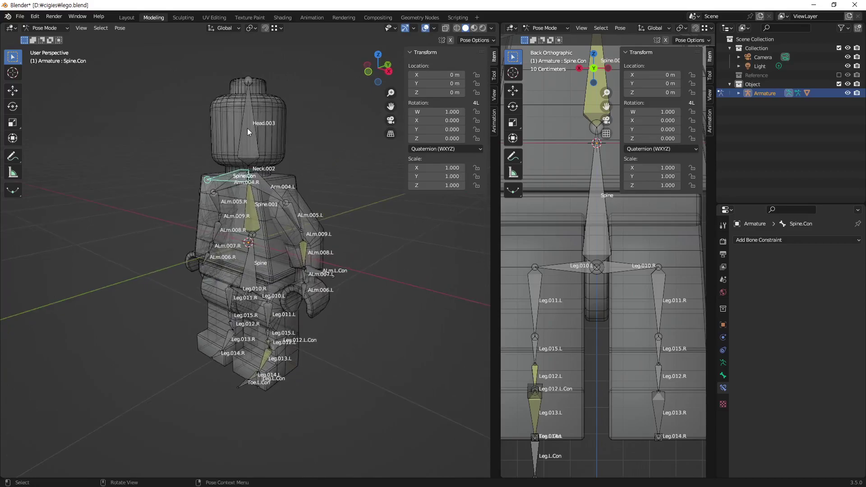
mouse_move(224, 250)
middle_mouse_down()
mouse_move(306, 241)
mouse_move(350, 248)
mouse_move(318, 253)
mouse_move(250, 149)
middle_mouse_up()
left_click(243, 147)
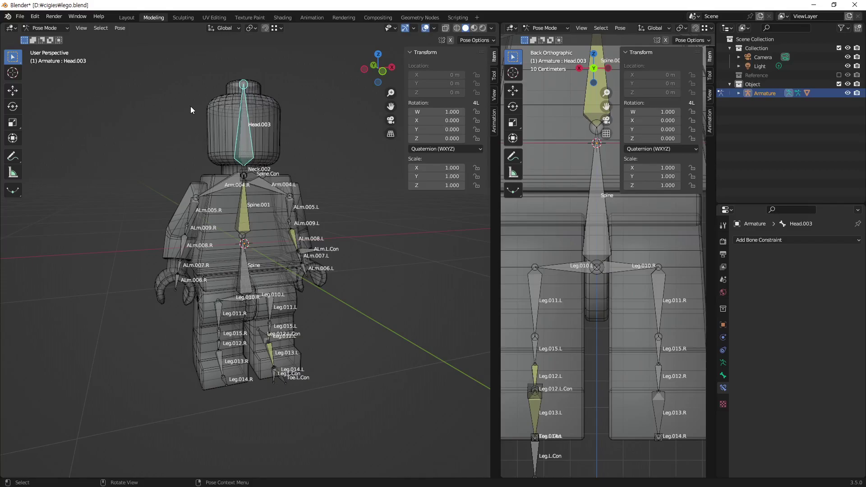
Step: Select ALm.008.L to inspect its IK constraint: target ALm.L.Con, chain length 3
mouse_move(234, 158)
middle_mouse_down()
mouse_move(281, 161)
mouse_move(337, 184)
mouse_move(221, 204)
mouse_move(192, 174)
mouse_move(226, 153)
mouse_move(179, 164)
middle_mouse_up()
mouse_move(284, 287)
middle_mouse_down()
mouse_move(274, 297)
mouse_move(294, 279)
middle_mouse_up()
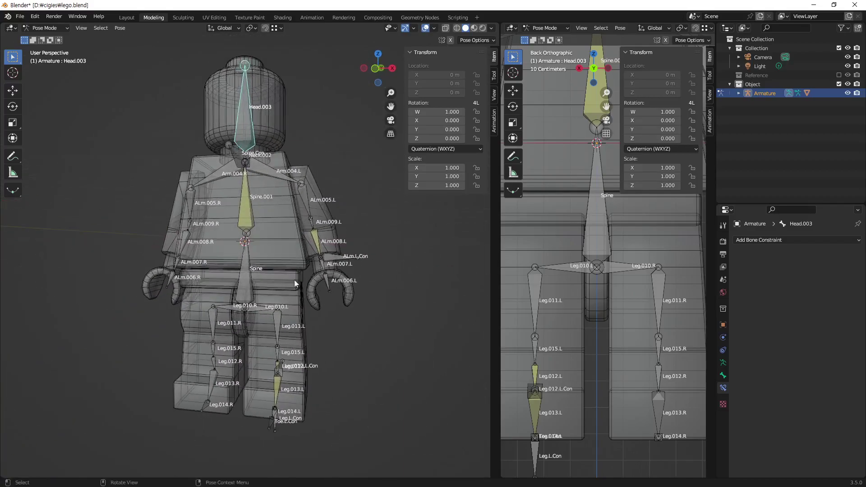
left_click(313, 236)
scroll(283, 391, "up", 2)
mouse_move(282, 391)
middle_mouse_down()
mouse_move(235, 406)
mouse_move(256, 392)
mouse_move(269, 347)
mouse_move(267, 366)
mouse_move(270, 321)
mouse_move(273, 333)
middle_mouse_up()
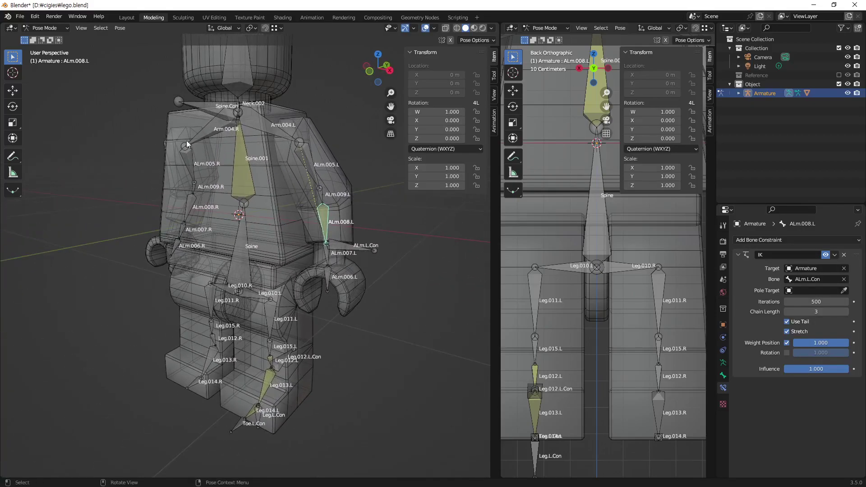